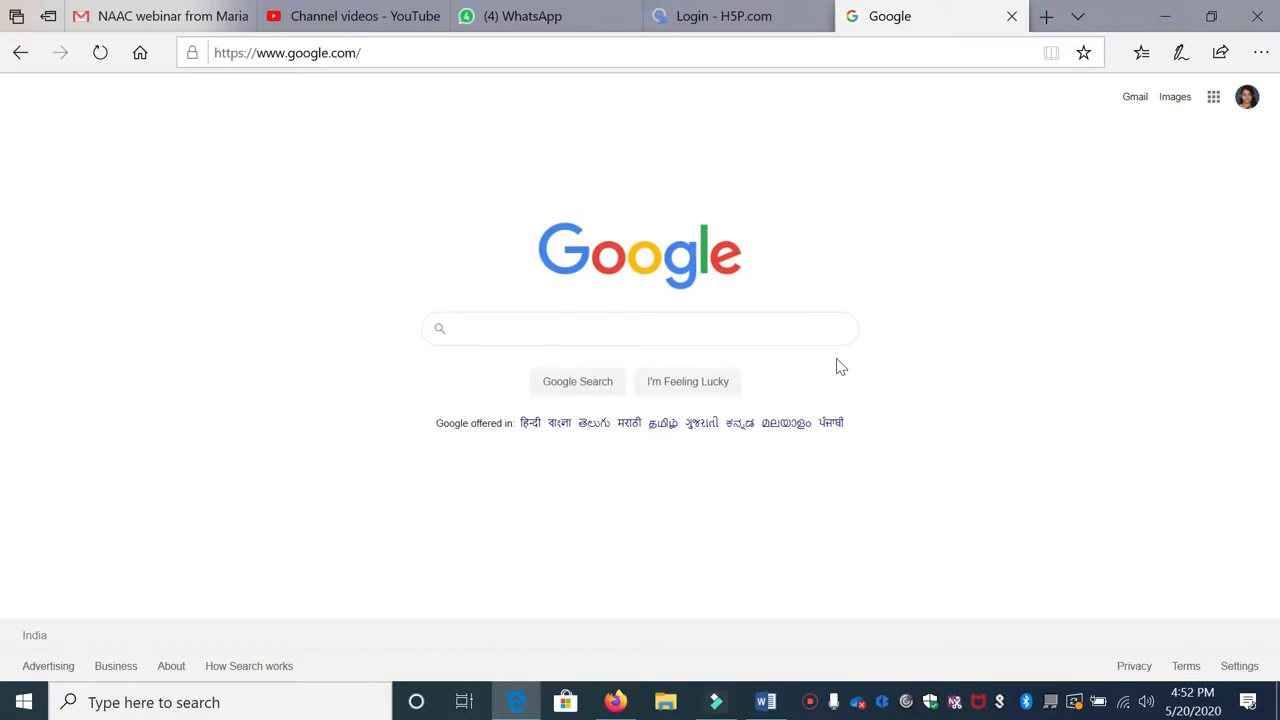
Step: Search Google for 'h5p' and open the official H5P.org home page
{"action": "type", "text": "h5p"}
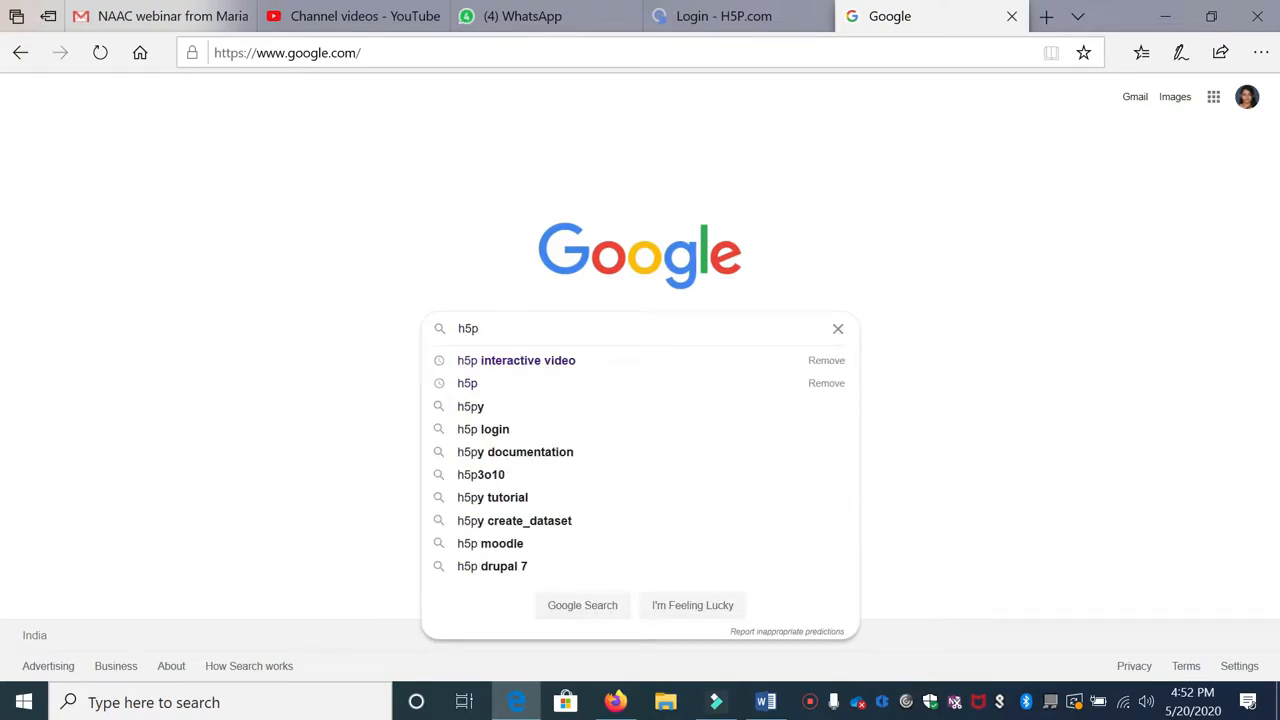
{"action": "key", "text": "Return"}
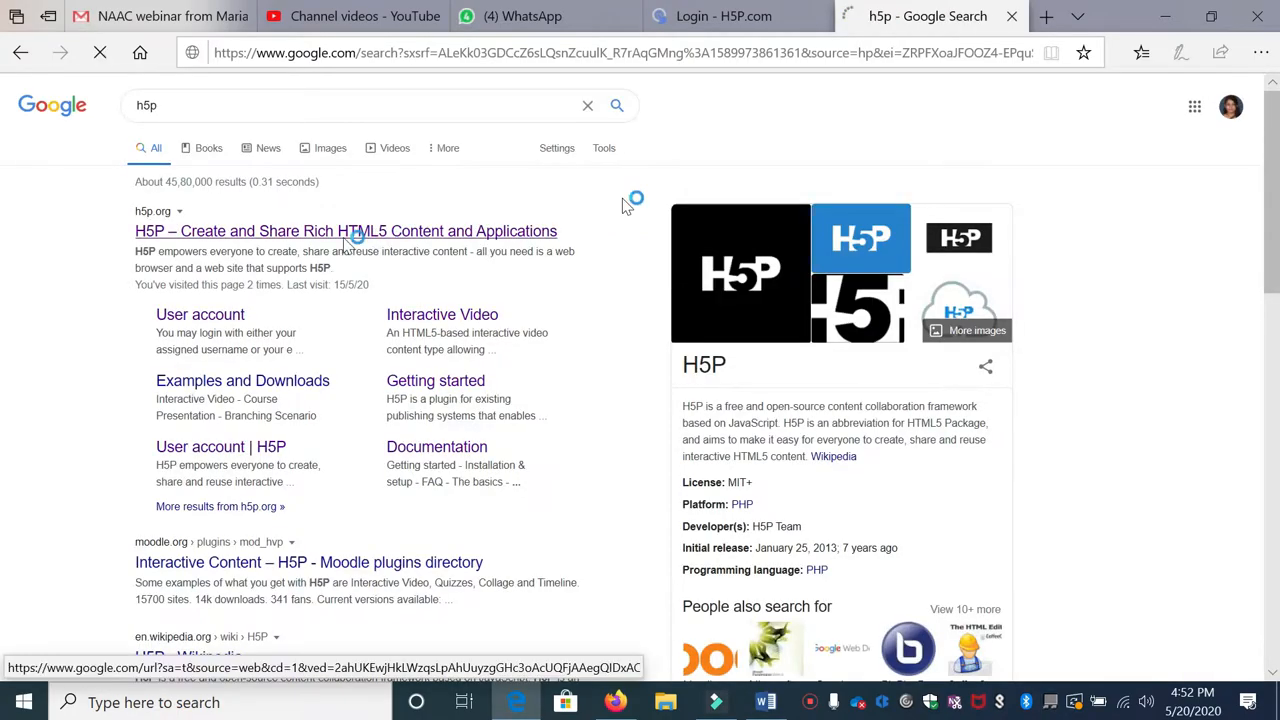
{"action": "left_click", "coordinate": [261, 236]}
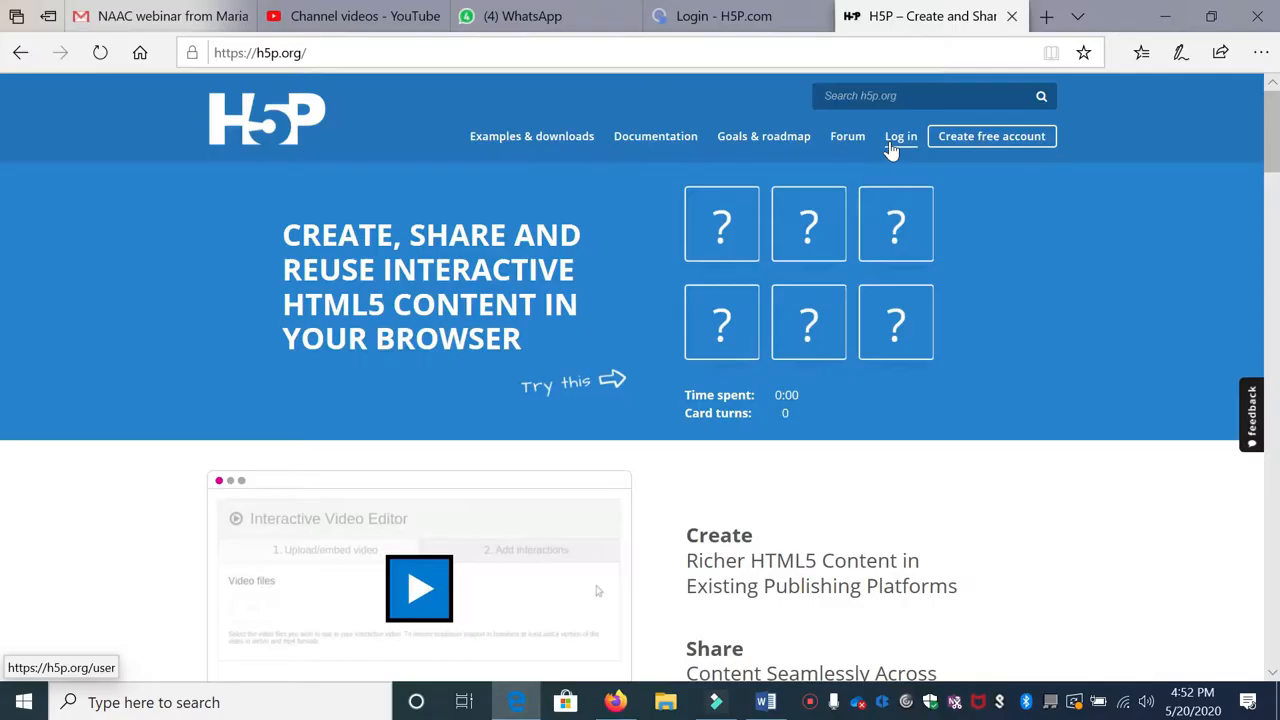
Step: Log in to H5P.org with the account e-mail and password, then review the profile page
{"action": "left_click", "coordinate": [893, 146]}
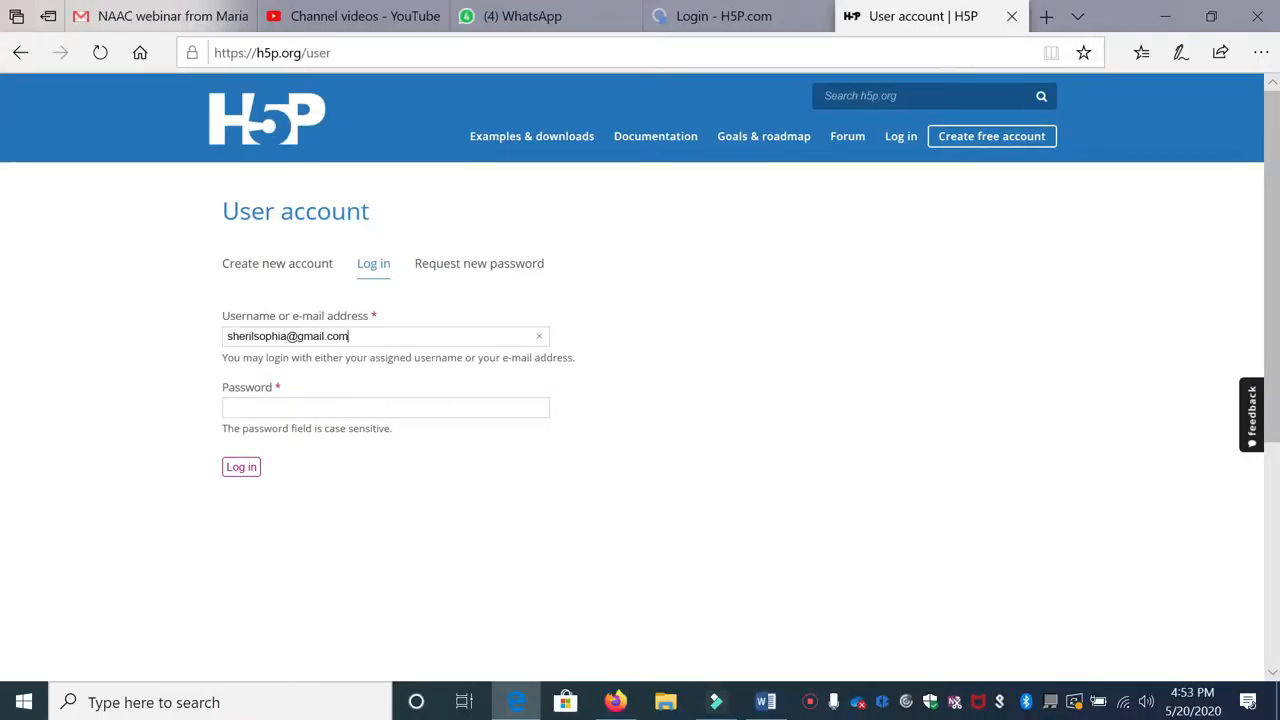
{"action": "left_click", "coordinate": [363, 408]}
{"action": "type", "text": "•••••••"}
{"action": "left_click", "coordinate": [240, 467]}
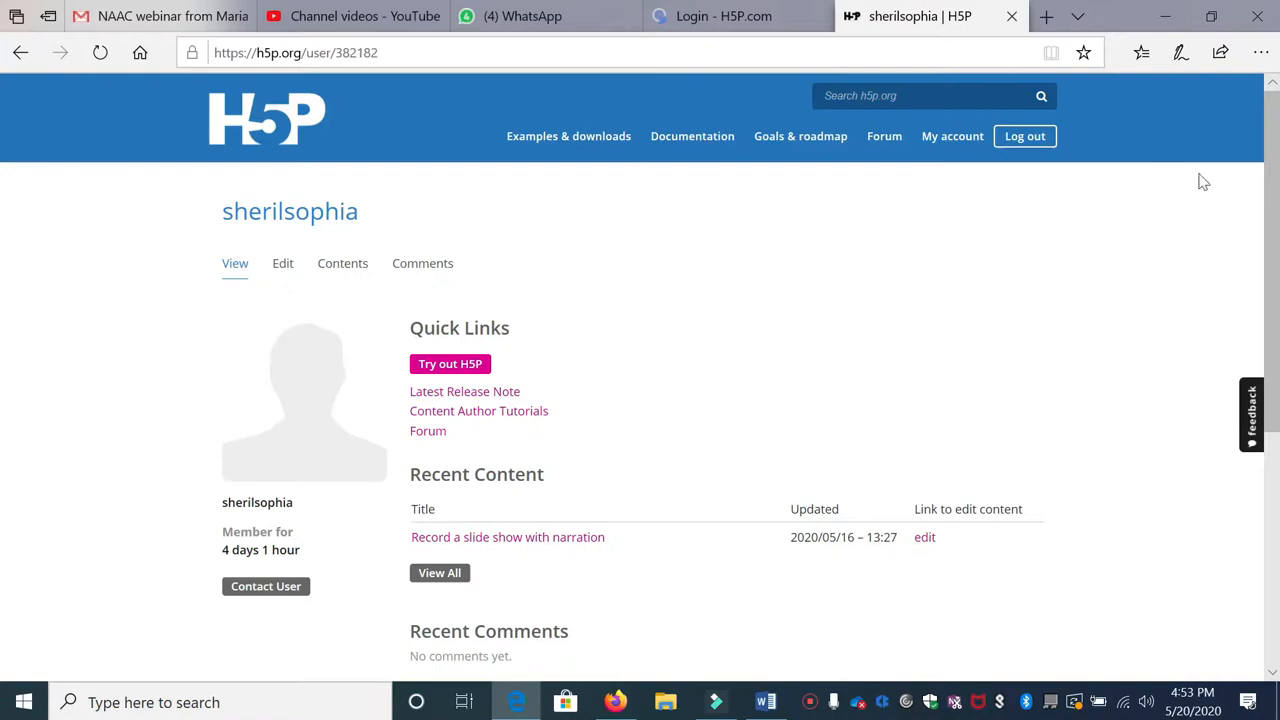
{"action": "scroll", "coordinate": [1190, 378], "scroll_direction": "down", "scroll_amount": 2}
{"action": "scroll", "coordinate": [1192, 375], "scroll_direction": "up", "scroll_amount": 2}
{"action": "scroll", "coordinate": [1180, 334], "scroll_direction": "down", "scroll_amount": 1}
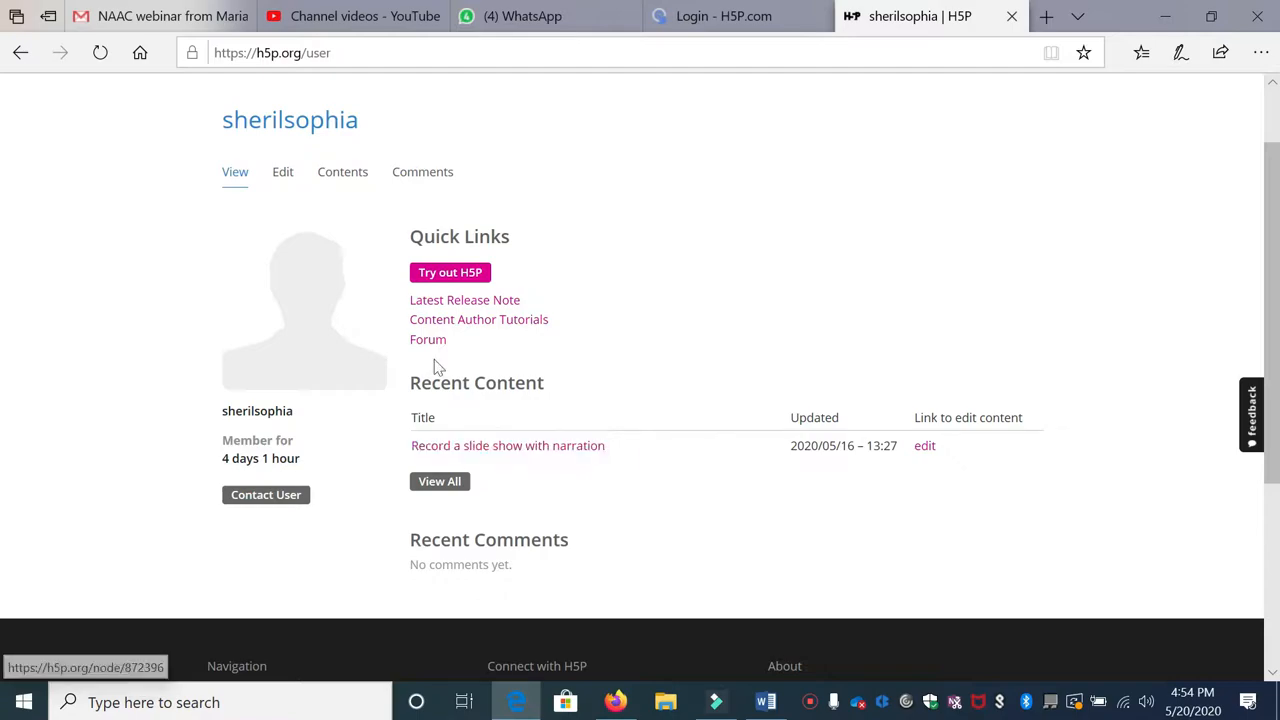
Step: Look over the account's existing content, then create new content of type Interactive Video
{"action": "left_click", "coordinate": [343, 178]}
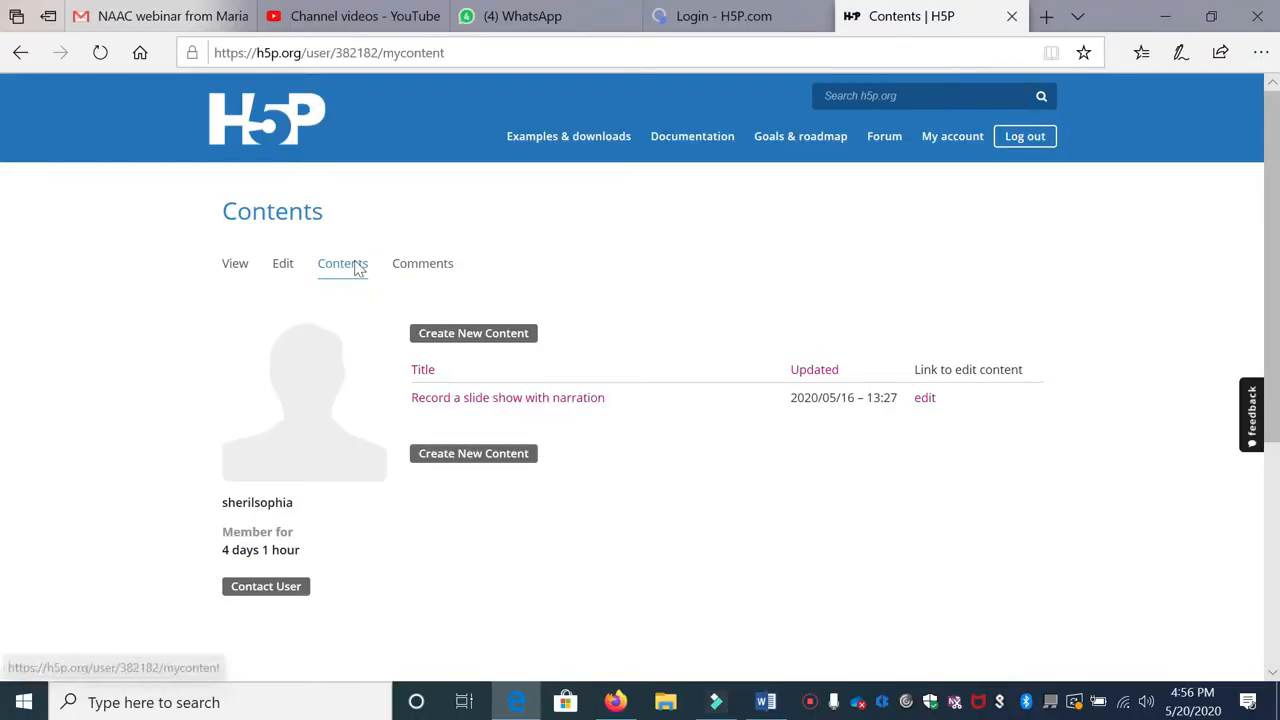
{"action": "left_click", "coordinate": [475, 398]}
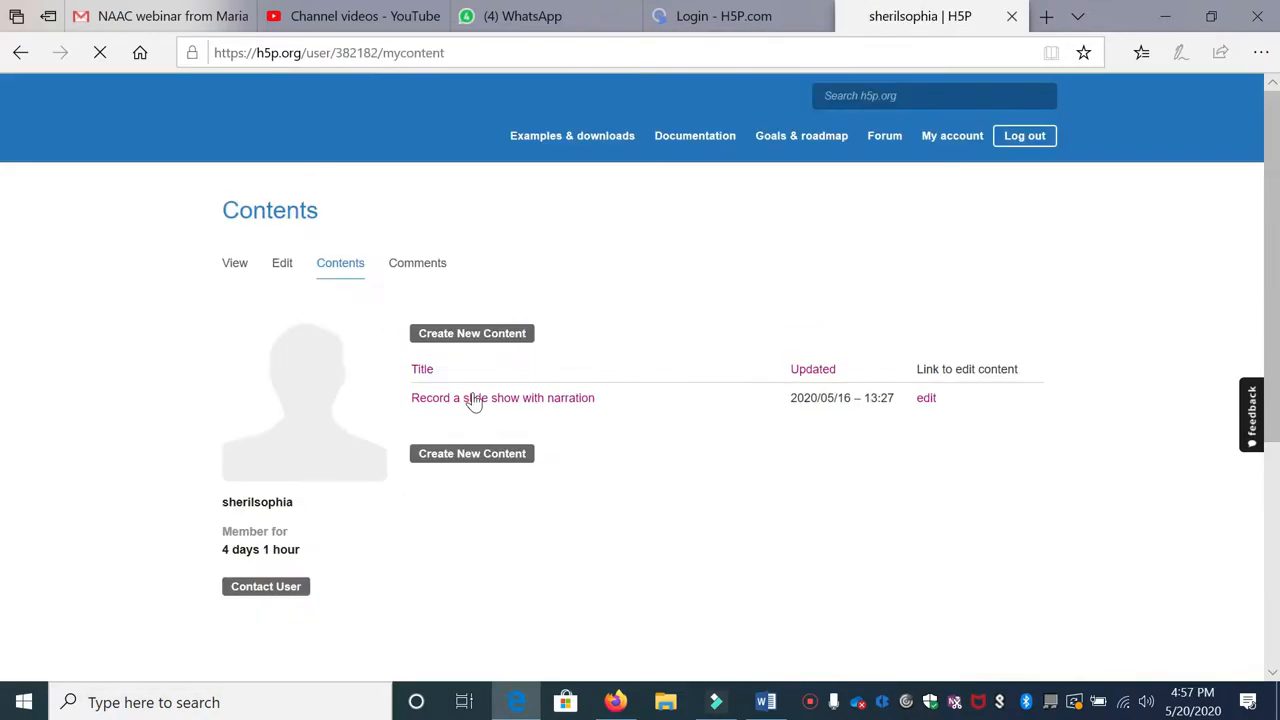
{"action": "left_click", "coordinate": [493, 335]}
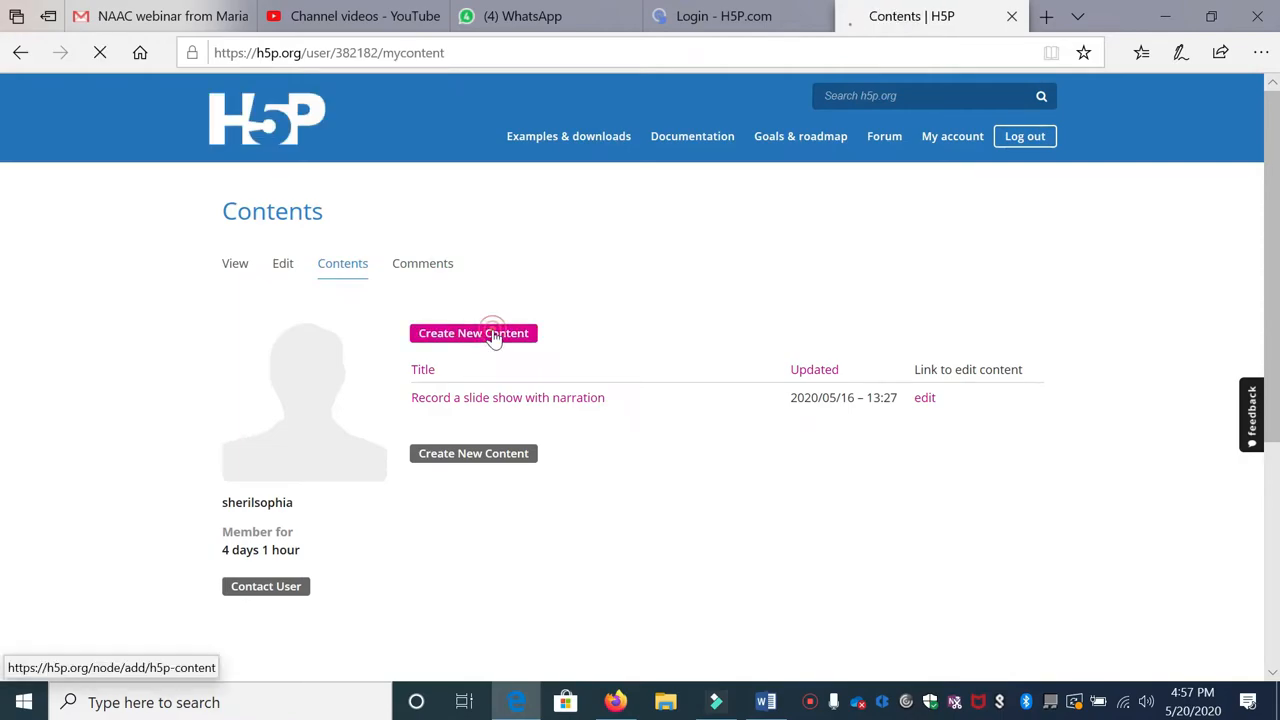
{"action": "scroll", "coordinate": [471, 394], "scroll_direction": "down", "scroll_amount": 2}
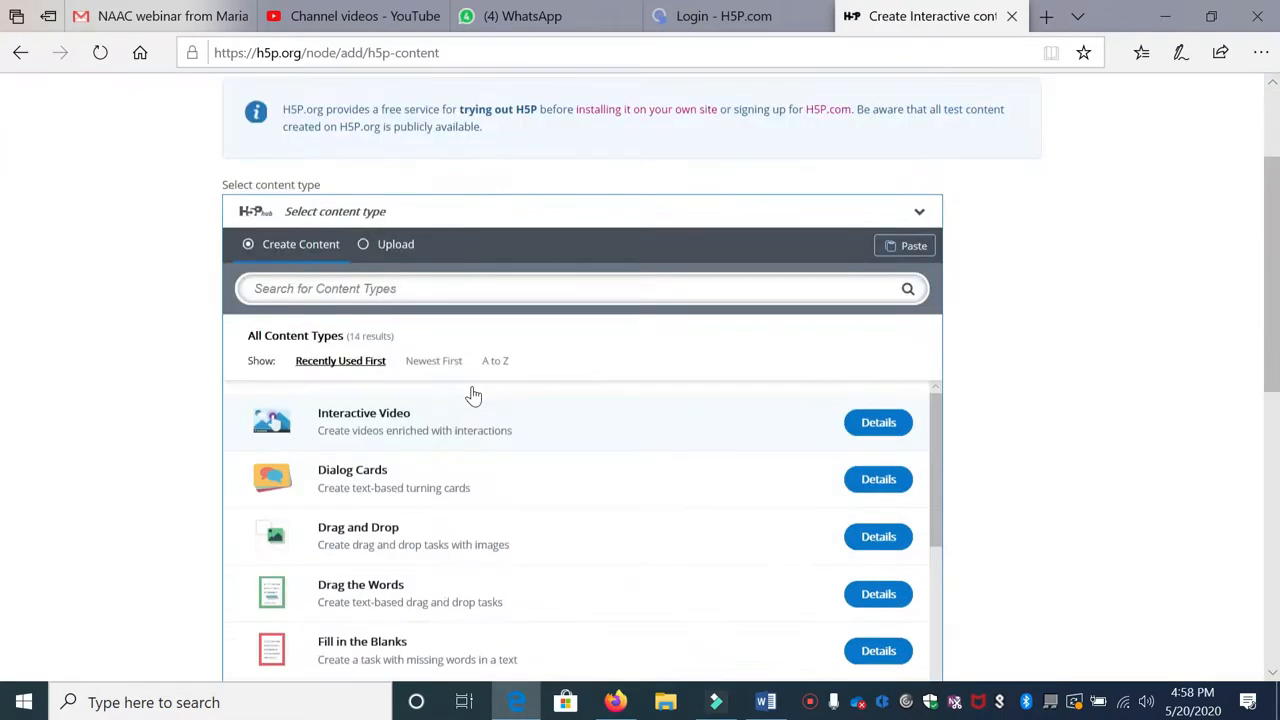
{"action": "left_click", "coordinate": [376, 412]}
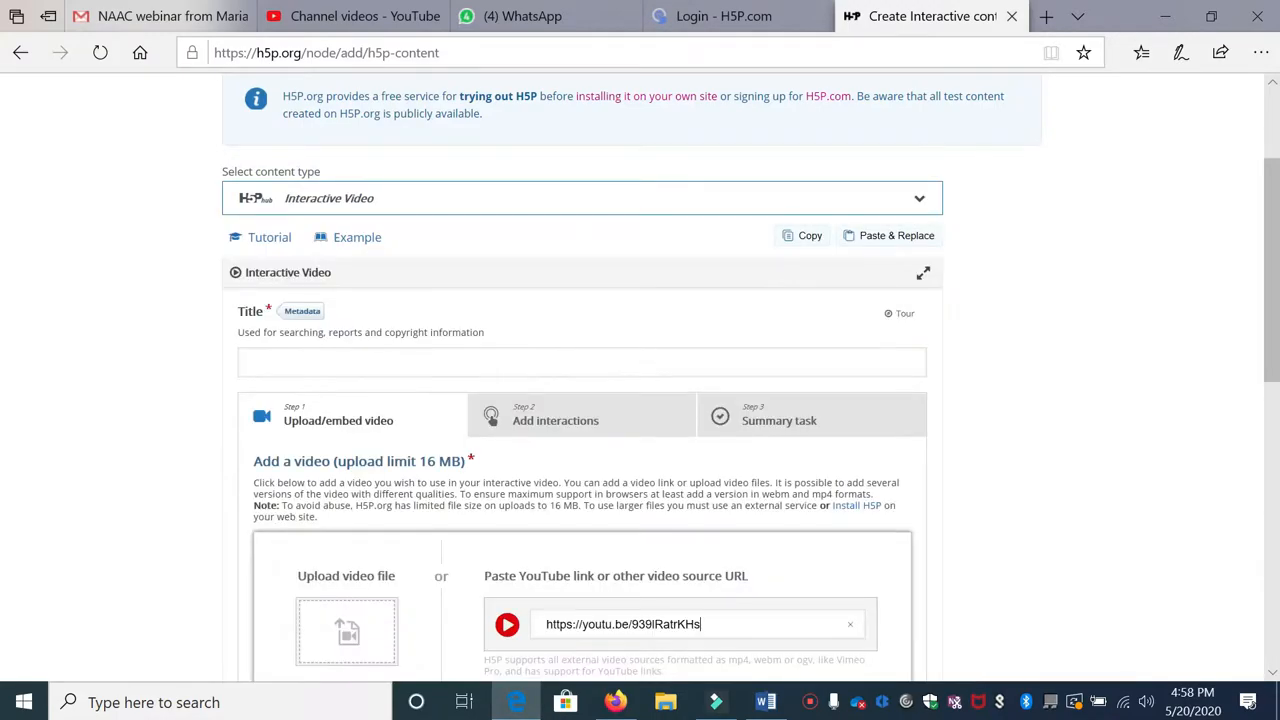
Step: Insert the YouTube lecture video, pause it at 0:25, and add an Image interaction there
{"action": "scroll", "coordinate": [617, 509], "scroll_direction": "down", "scroll_amount": 2}
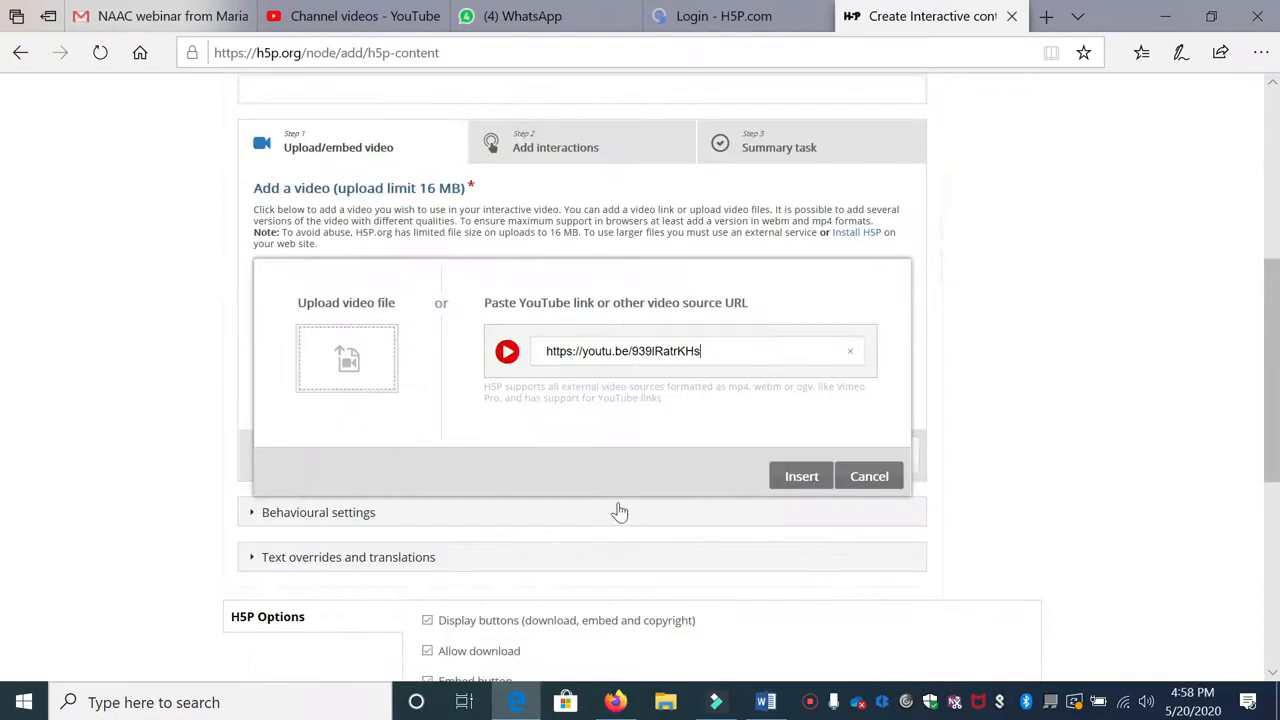
{"action": "left_click", "coordinate": [789, 474]}
{"action": "left_click", "coordinate": [537, 161]}
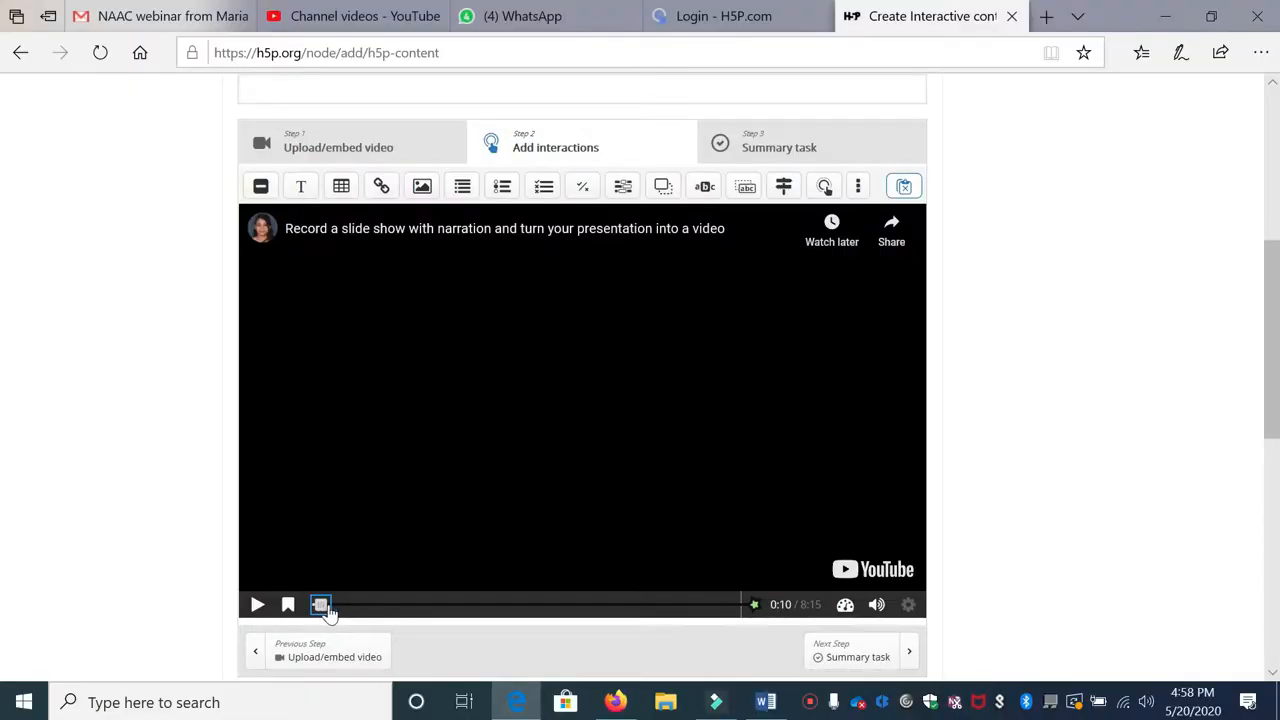
{"action": "left_click", "coordinate": [258, 607]}
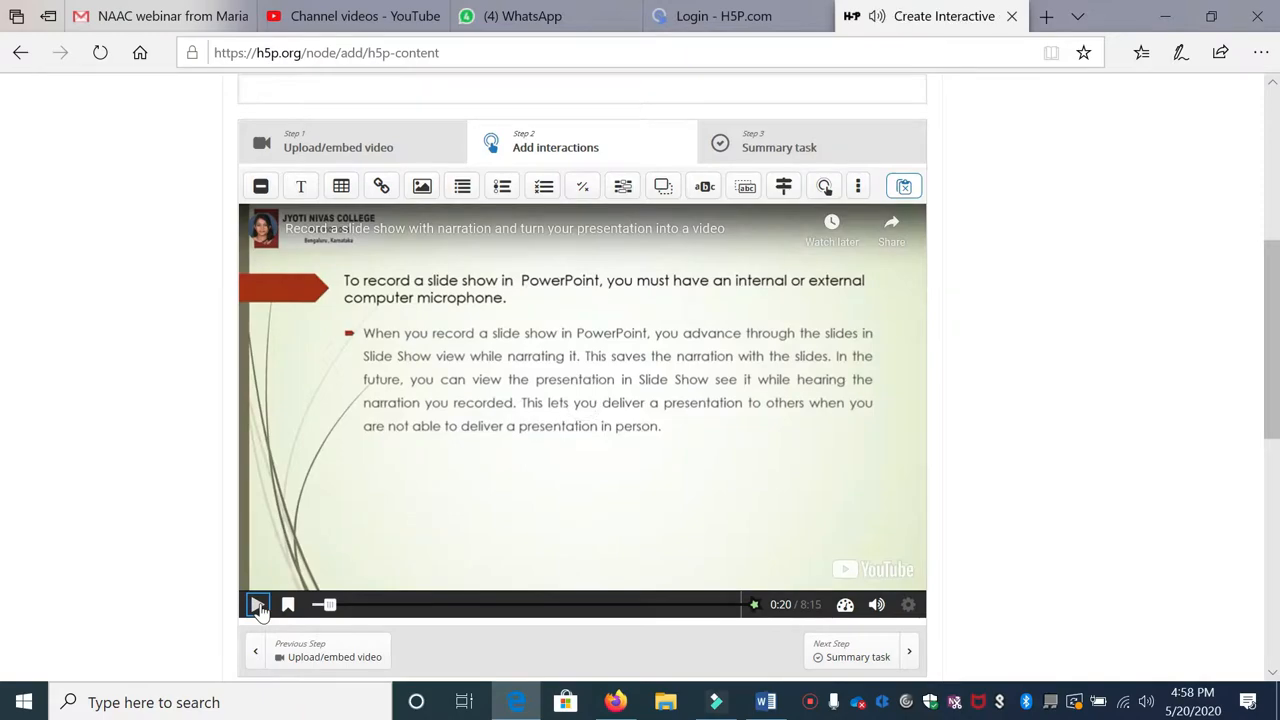
{"action": "left_click", "coordinate": [261, 609]}
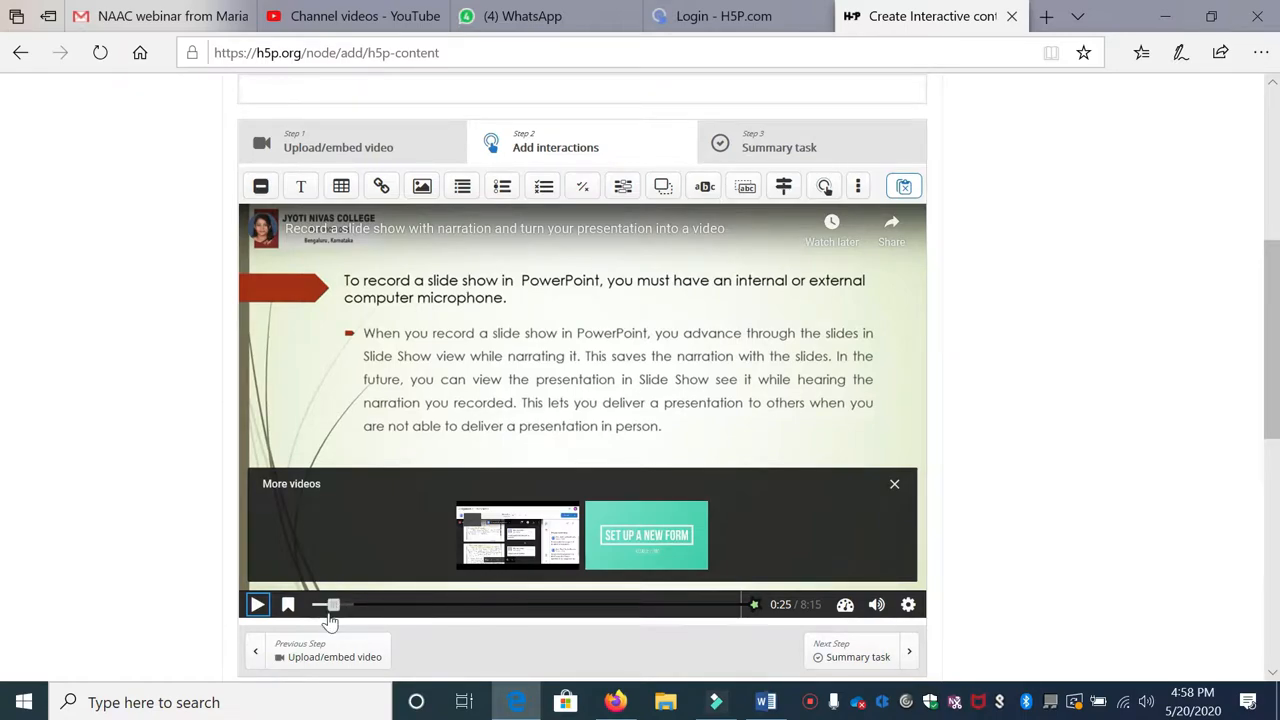
{"action": "left_click", "coordinate": [422, 188]}
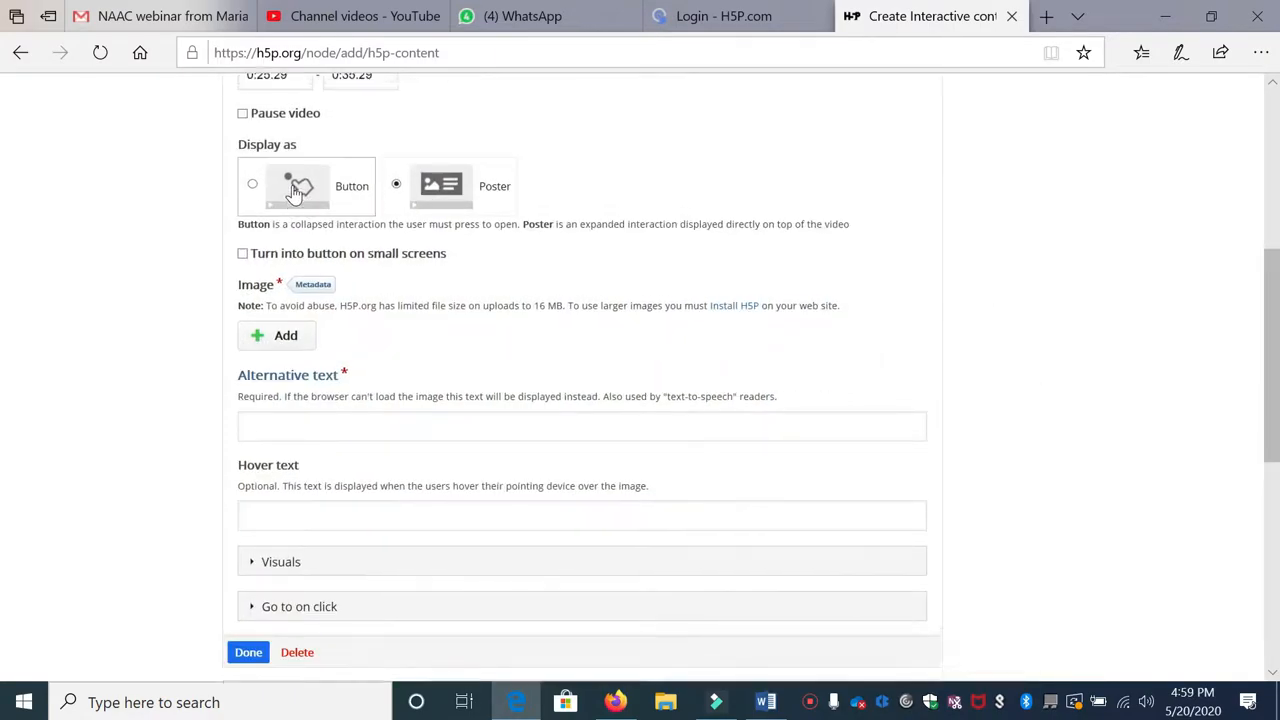
Step: Make the Image interaction pause the video and upload the keyboard shortcuts image
{"action": "scroll", "coordinate": [295, 190], "scroll_direction": "up", "scroll_amount": 1}
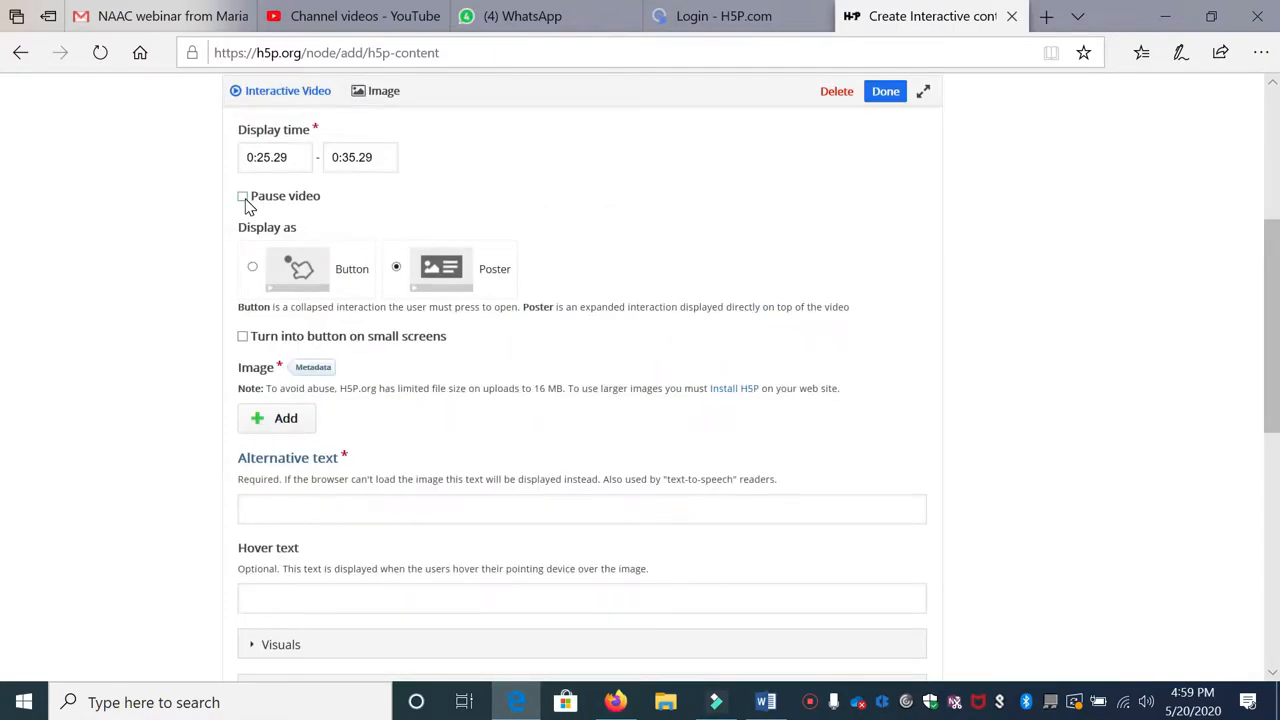
{"action": "left_click", "coordinate": [243, 198]}
{"action": "scroll", "coordinate": [400, 285], "scroll_direction": "down", "scroll_amount": 1}
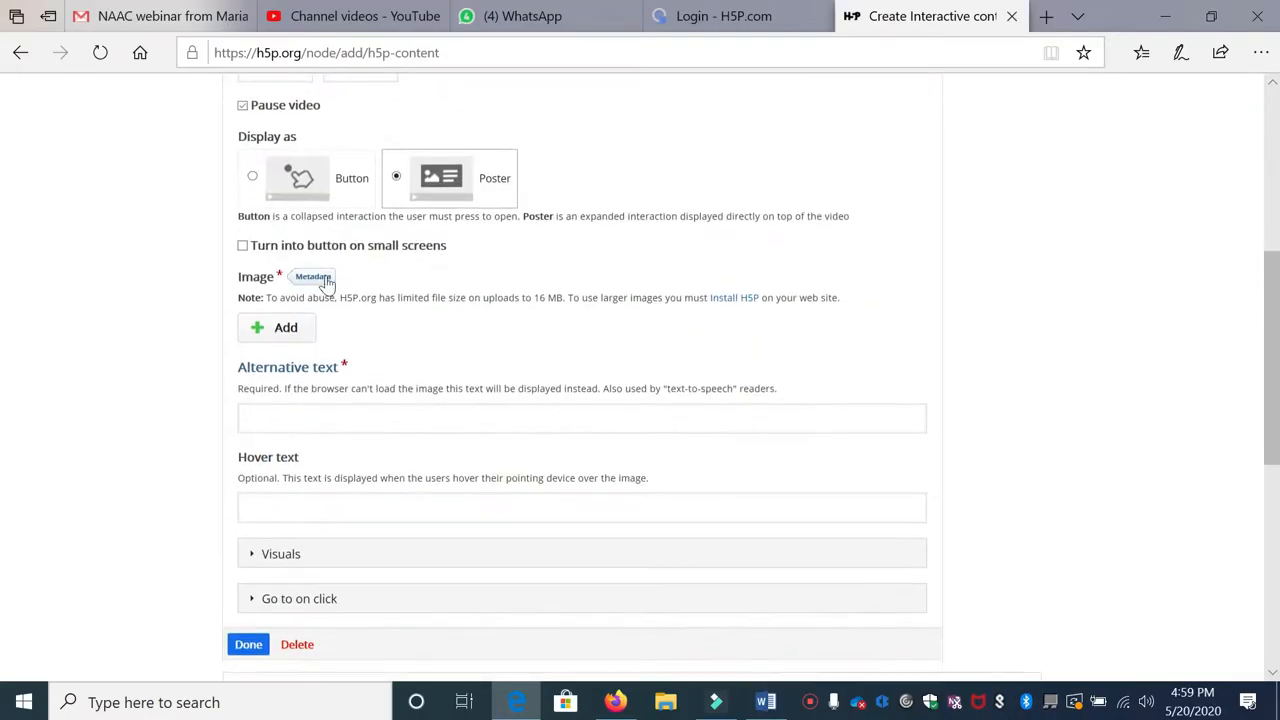
{"action": "left_click", "coordinate": [280, 330]}
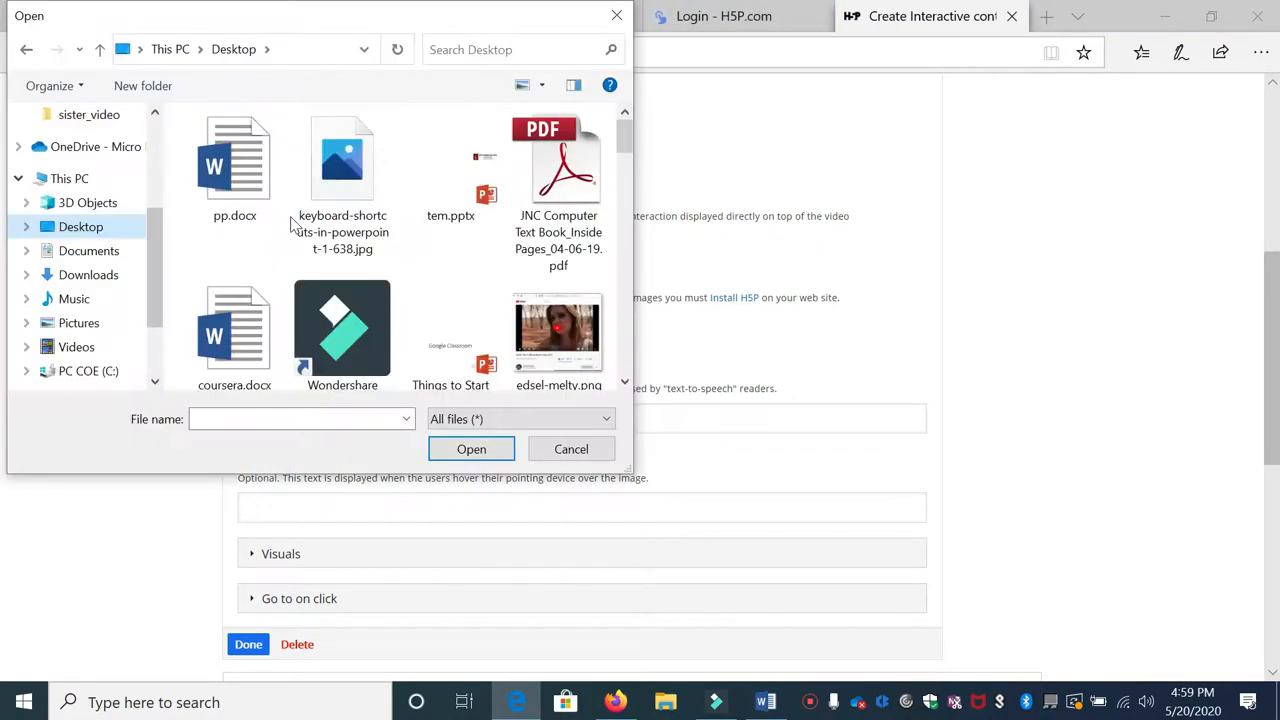
{"action": "left_click", "coordinate": [328, 224]}
{"action": "left_click", "coordinate": [472, 449]}
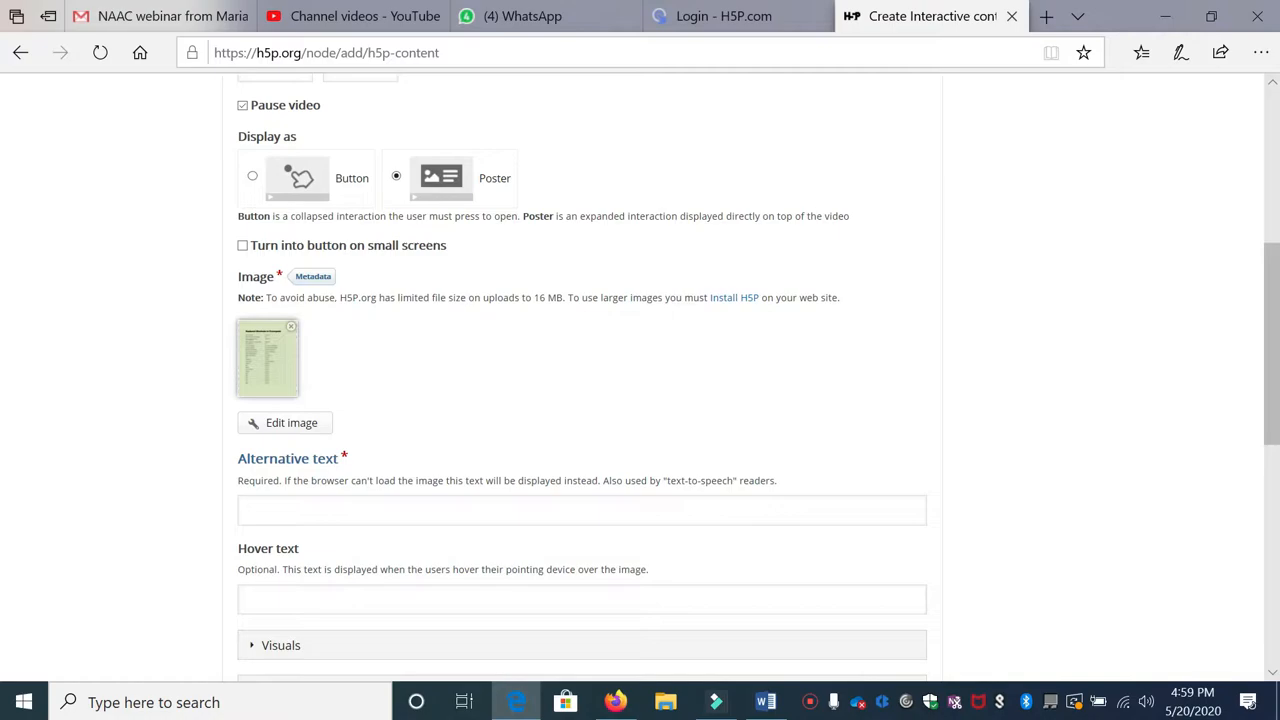
{"action": "scroll", "coordinate": [640, 380], "scroll_direction": "down", "scroll_amount": 2}
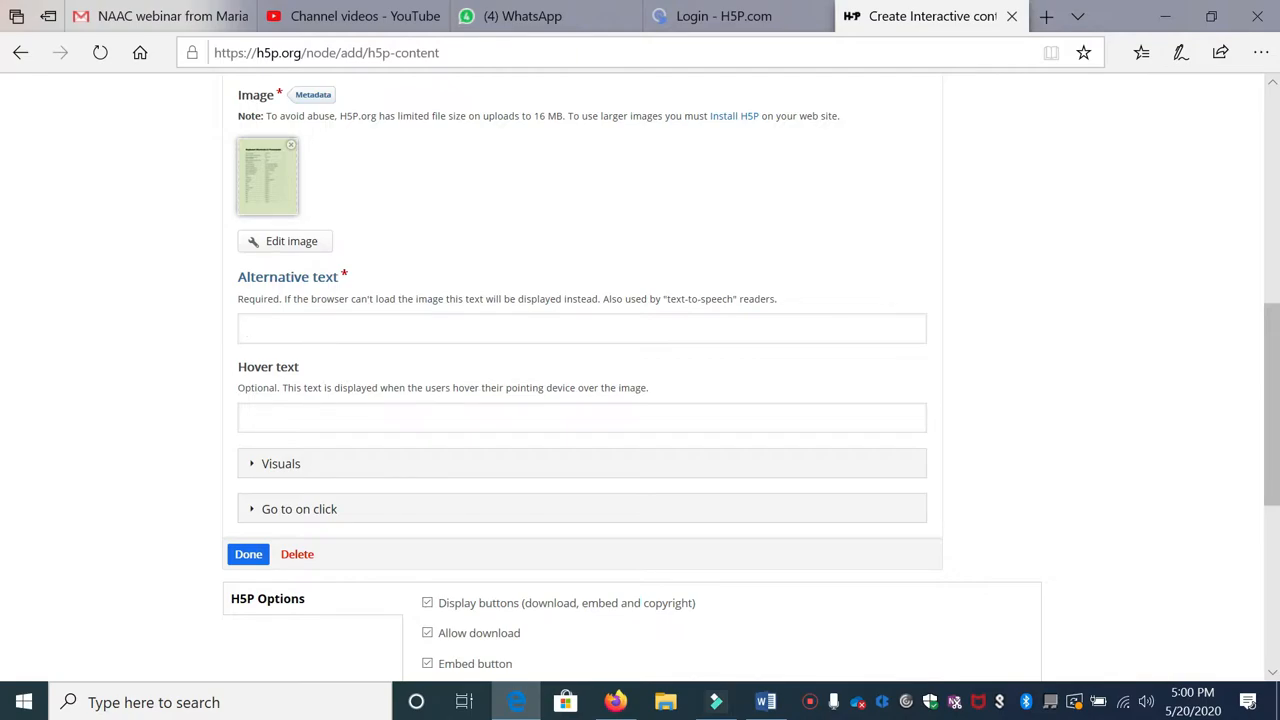
Step: Give the image alt text 'Sorry Unable to get the image...' and hover text about learning the shortcuts
{"action": "type", "text": "Sorry Unable to get the image..."}
{"action": "key", "text": "Tab"}
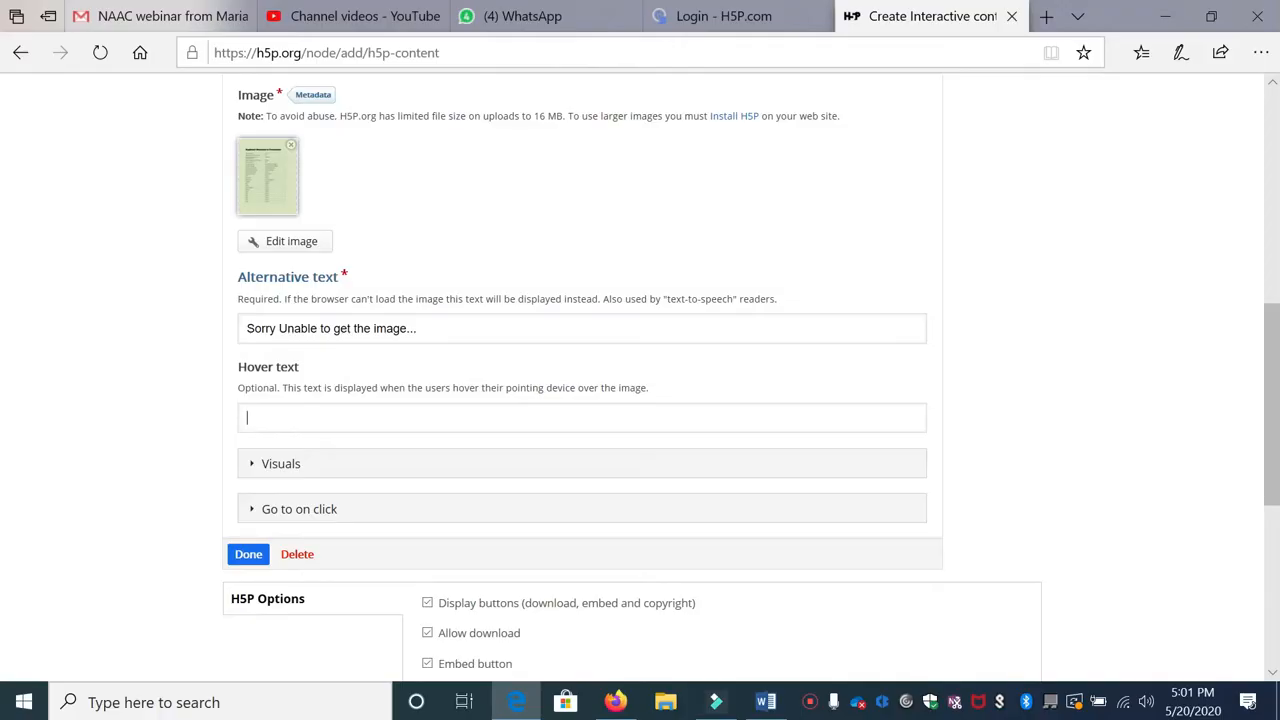
{"action": "left_click", "coordinate": [268, 412]}
{"action": "type", "text": "Please go through the content  to lea"}
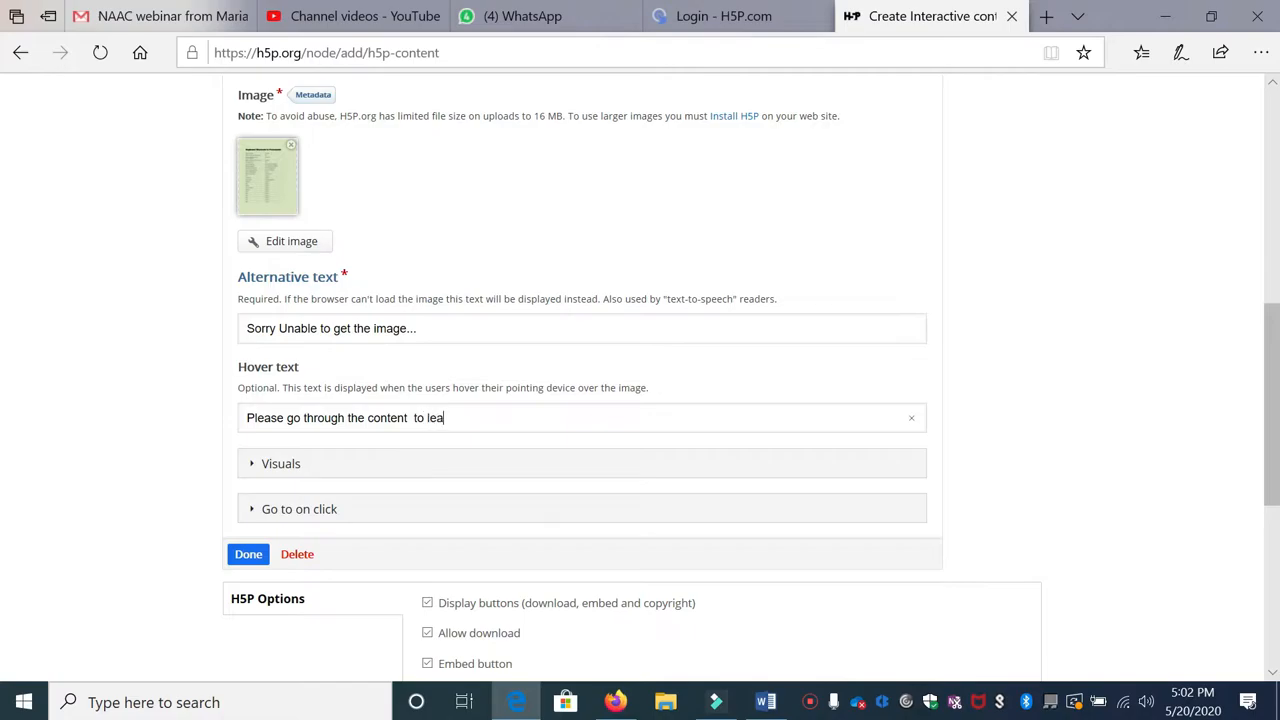
{"action": "type", "text": "rn the sortcuts..."}
{"action": "left_click", "coordinate": [489, 417]}
{"action": "type", "text": "h"}
Step: Finish the image interaction, enlarge the poster over the slide, and advance the video to 0:38
{"action": "scroll", "coordinate": [240, 650], "scroll_direction": "up", "scroll_amount": 1}
{"action": "left_click", "coordinate": [248, 645]}
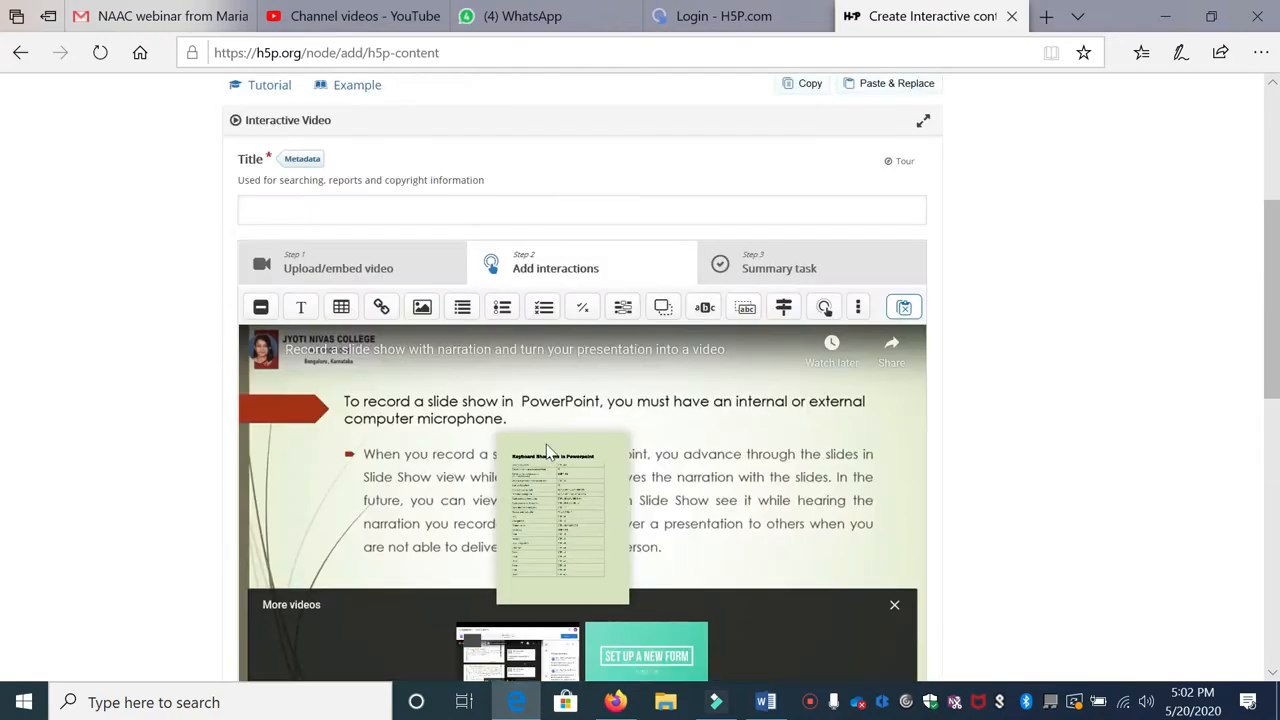
{"action": "scroll", "coordinate": [612, 450], "scroll_direction": "down", "scroll_amount": 2}
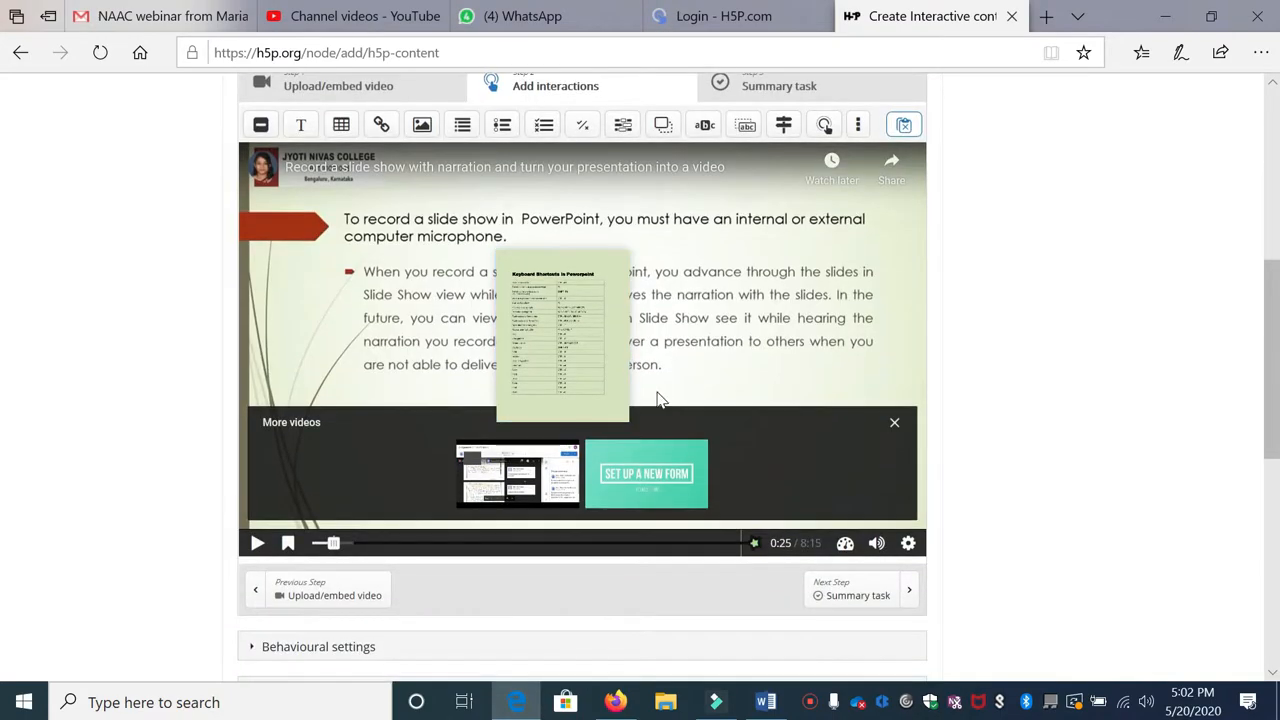
{"action": "left_click", "coordinate": [563, 337]}
{"action": "left_click_drag", "start_coordinate": [631, 421], "coordinate": [654, 446]}
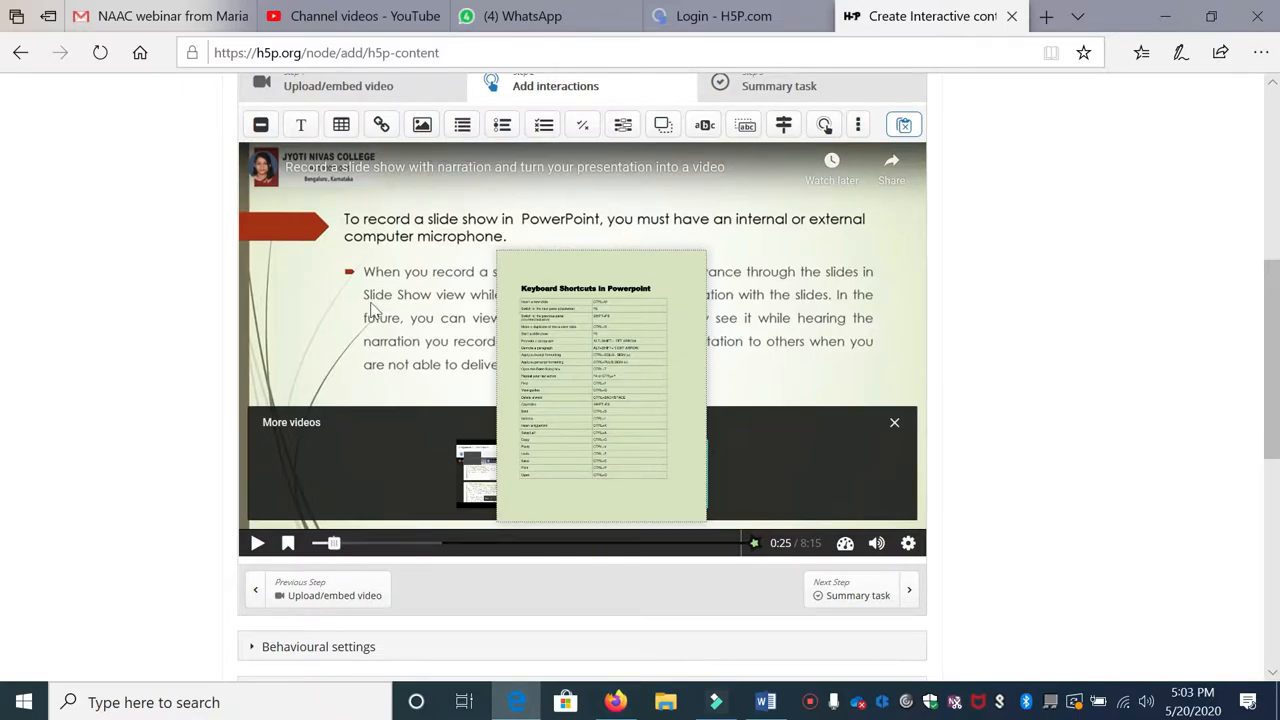
{"action": "left_click", "coordinate": [337, 549]}
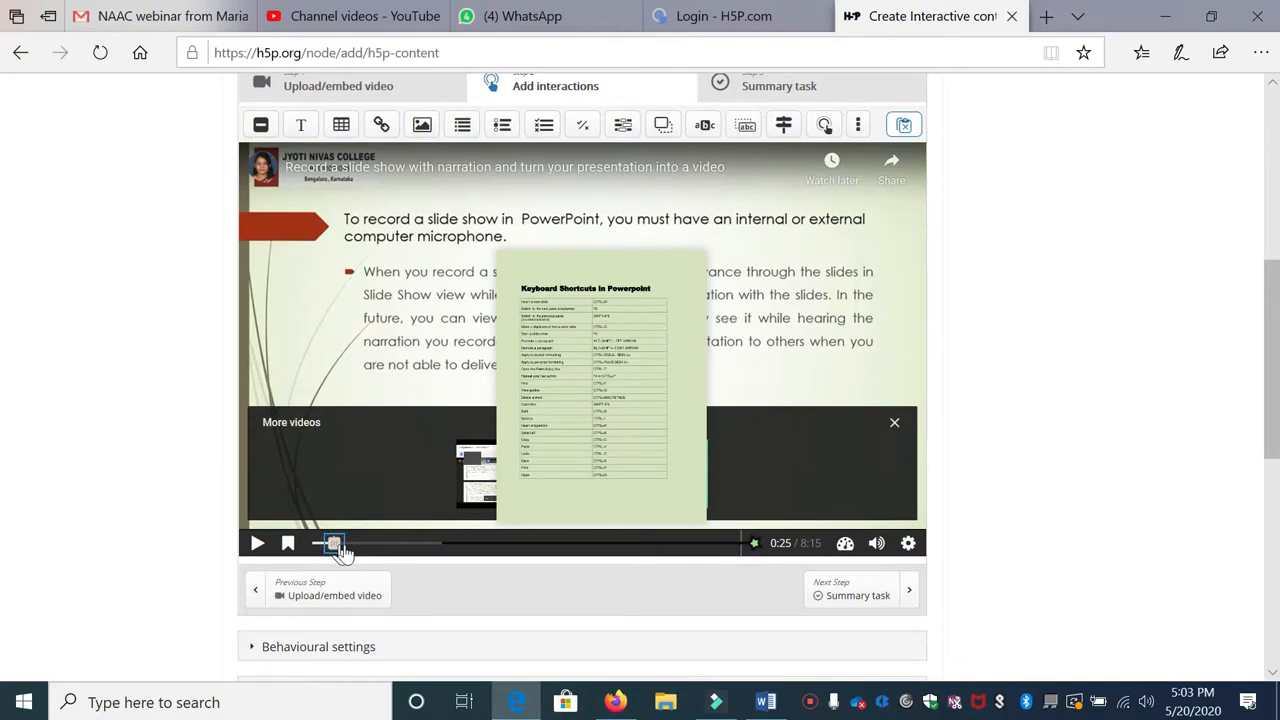
{"action": "left_click_drag", "start_coordinate": [340, 551], "coordinate": [345, 547]}
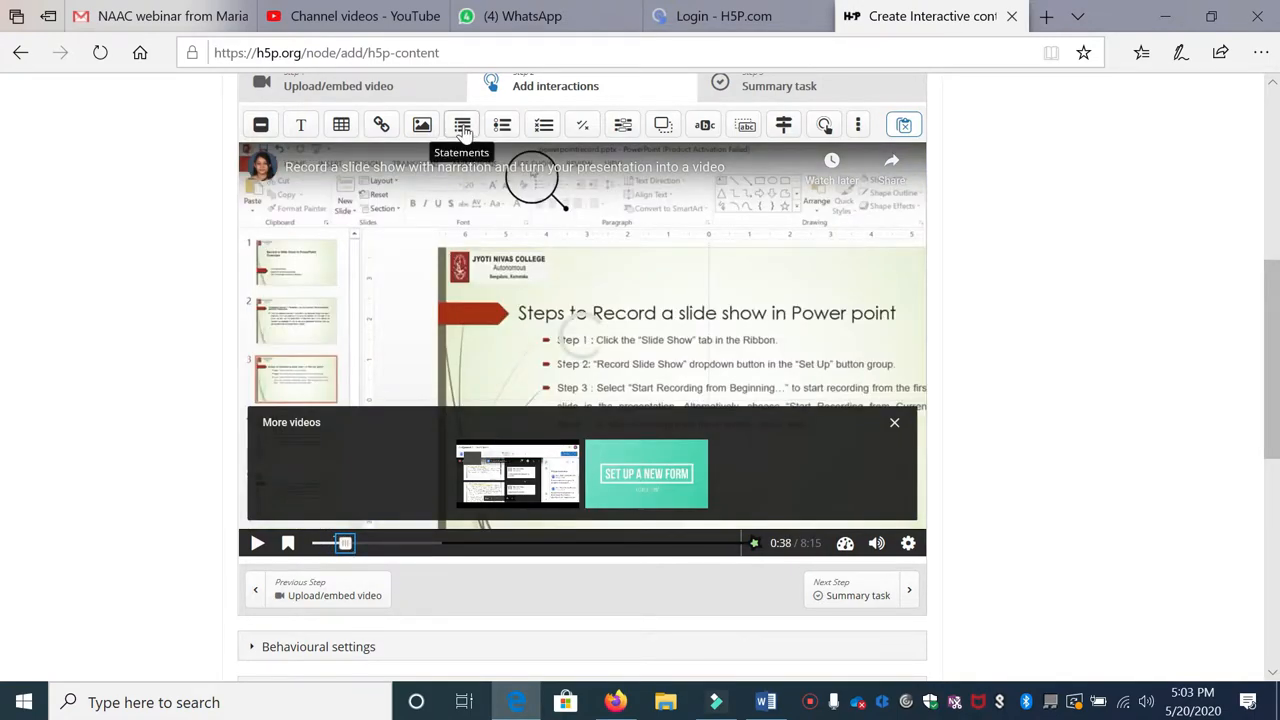
Step: Add a Summary interaction labelled 'Pick the correct statement' and titled 'Extension of powerpoint'
{"action": "left_click", "coordinate": [464, 134]}
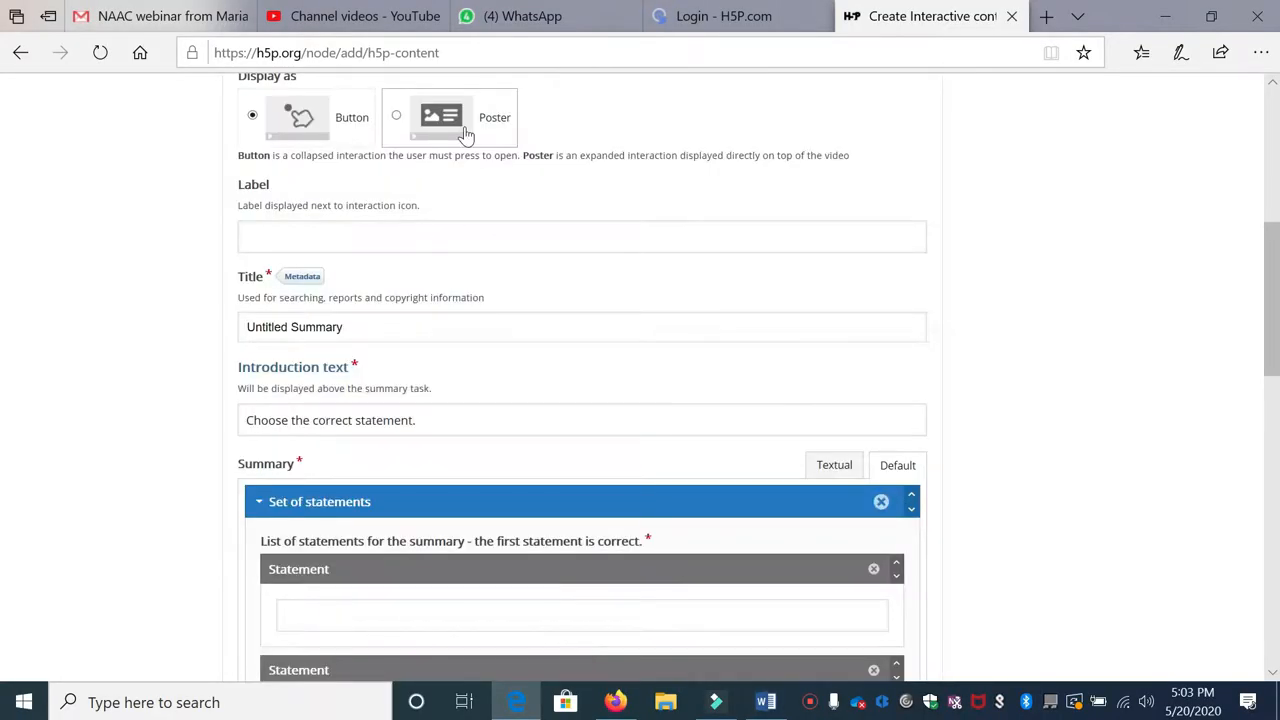
{"action": "scroll", "coordinate": [406, 223], "scroll_direction": "up", "scroll_amount": 5}
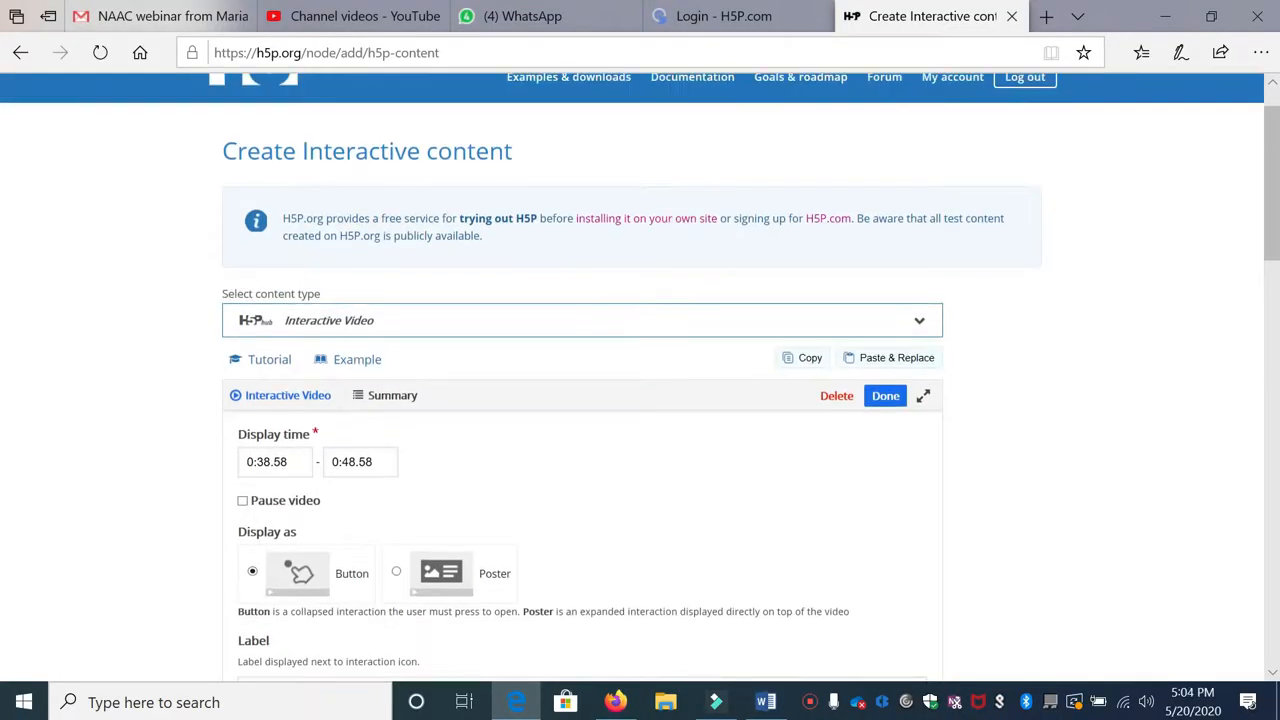
{"action": "scroll", "coordinate": [234, 380], "scroll_direction": "down", "scroll_amount": 4}
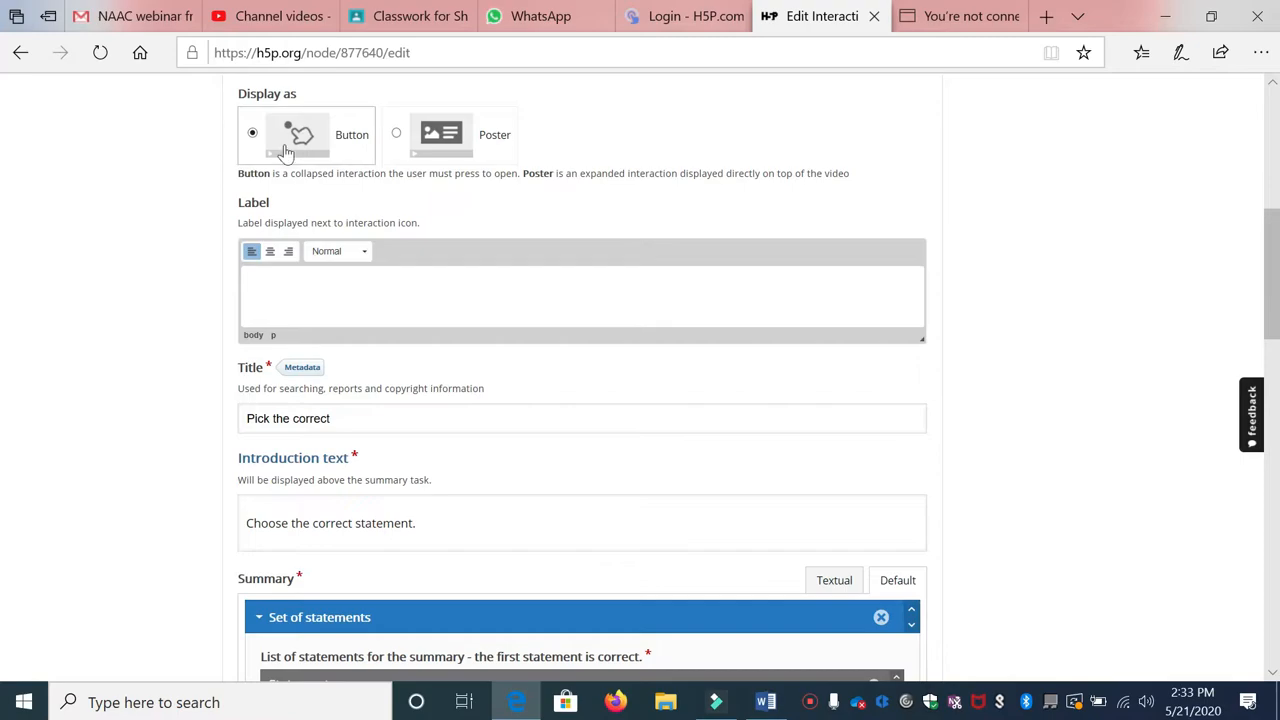
{"action": "type", "text": "Pic"}
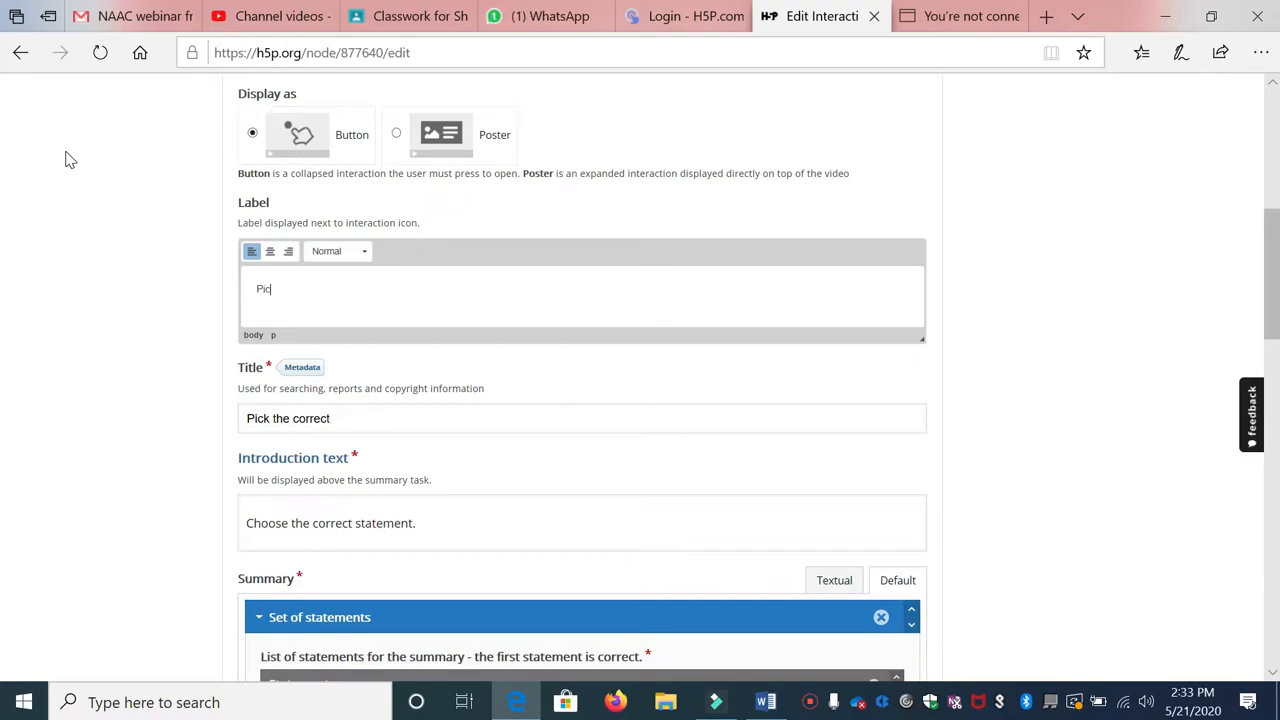
{"action": "type", "text": "k the correct statement"}
{"action": "scroll", "coordinate": [400, 300], "scroll_direction": "down", "scroll_amount": 3}
{"action": "left_click", "coordinate": [331, 145]}
{"action": "triple_click", "coordinate": [346, 145]}
{"action": "type", "text": "Extension of powerpoint"}
{"action": "left_click", "coordinate": [300, 248]}
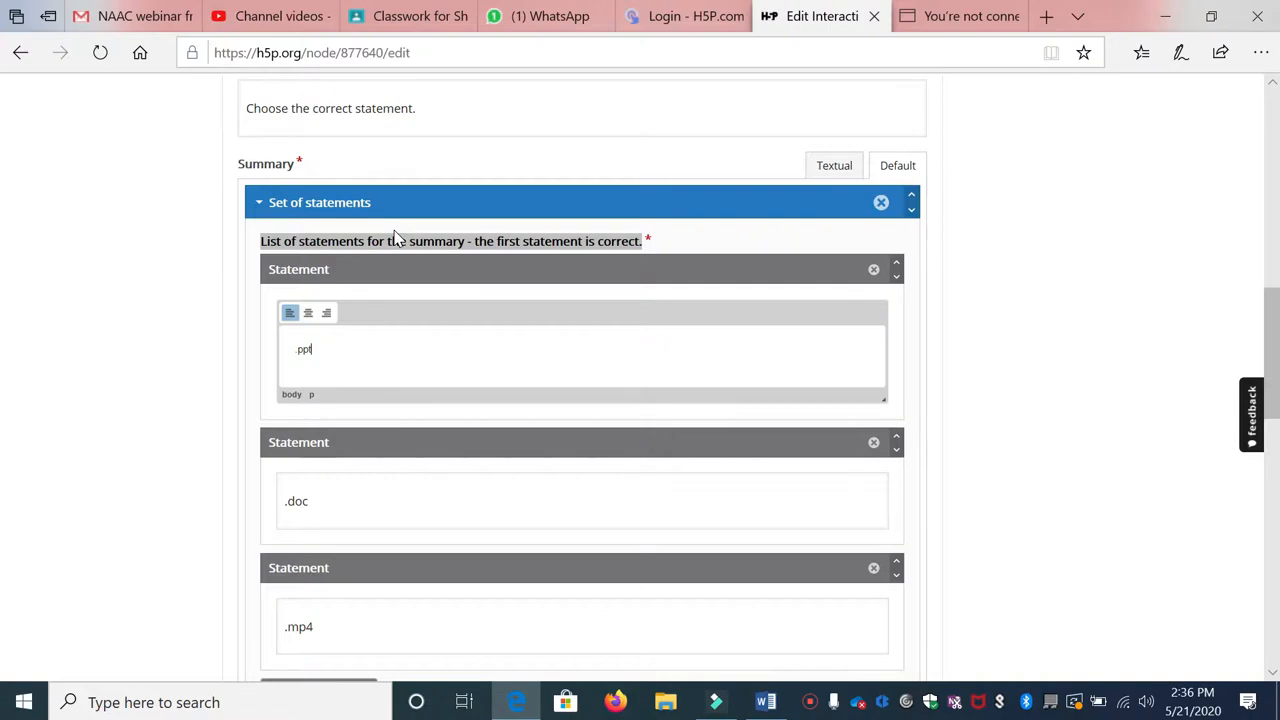
Step: Prefix the .ppx, .doc and .mp4 statements with 'The file extension of PowerPoint Application is'
{"action": "scroll", "coordinate": [593, 625], "scroll_direction": "down", "scroll_amount": 1}
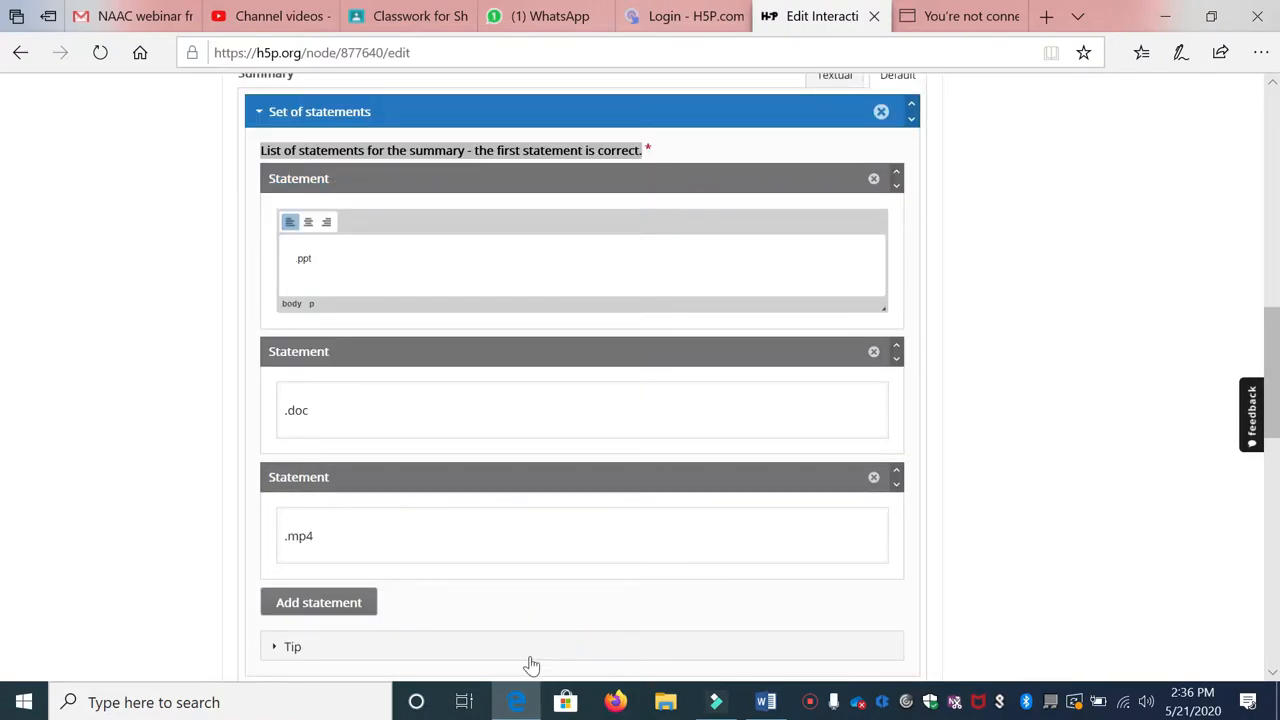
{"action": "double_click", "coordinate": [323, 257]}
{"action": "left_click", "coordinate": [484, 151]}
{"action": "left_click_drag", "start_coordinate": [467, 152], "coordinate": [652, 163]}
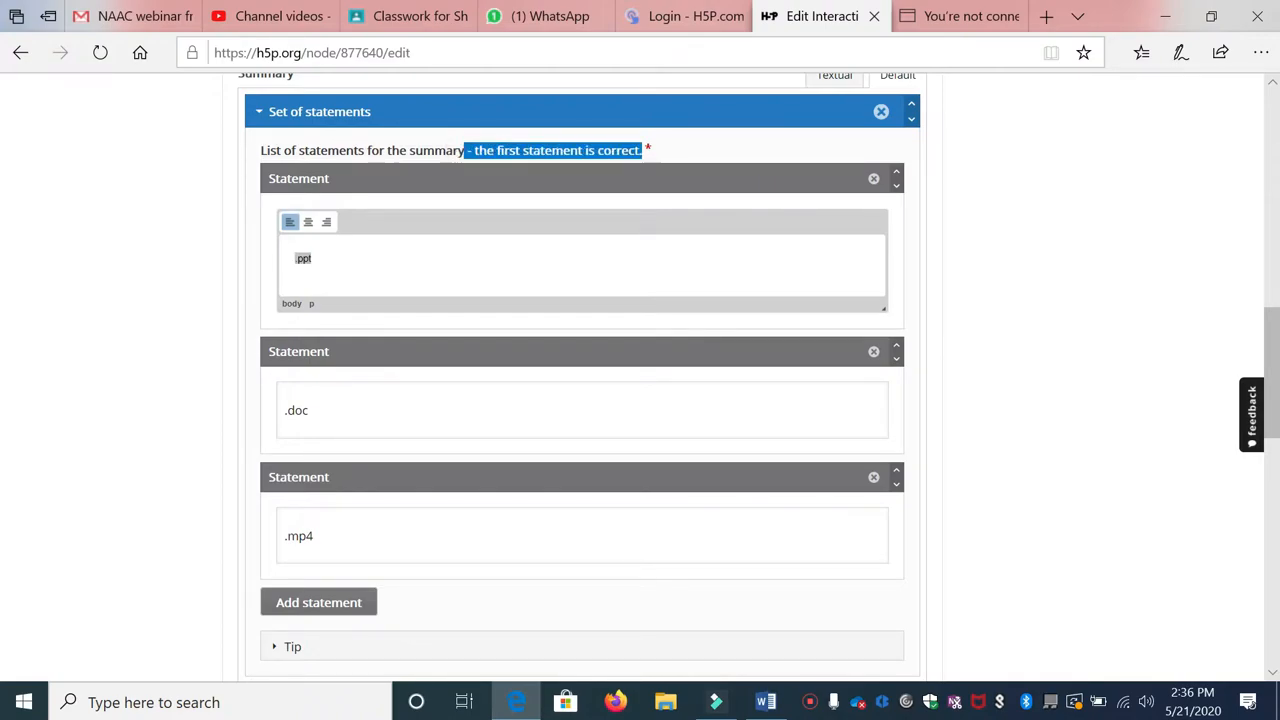
{"action": "left_click", "coordinate": [320, 258]}
{"action": "double_click", "coordinate": [329, 258]}
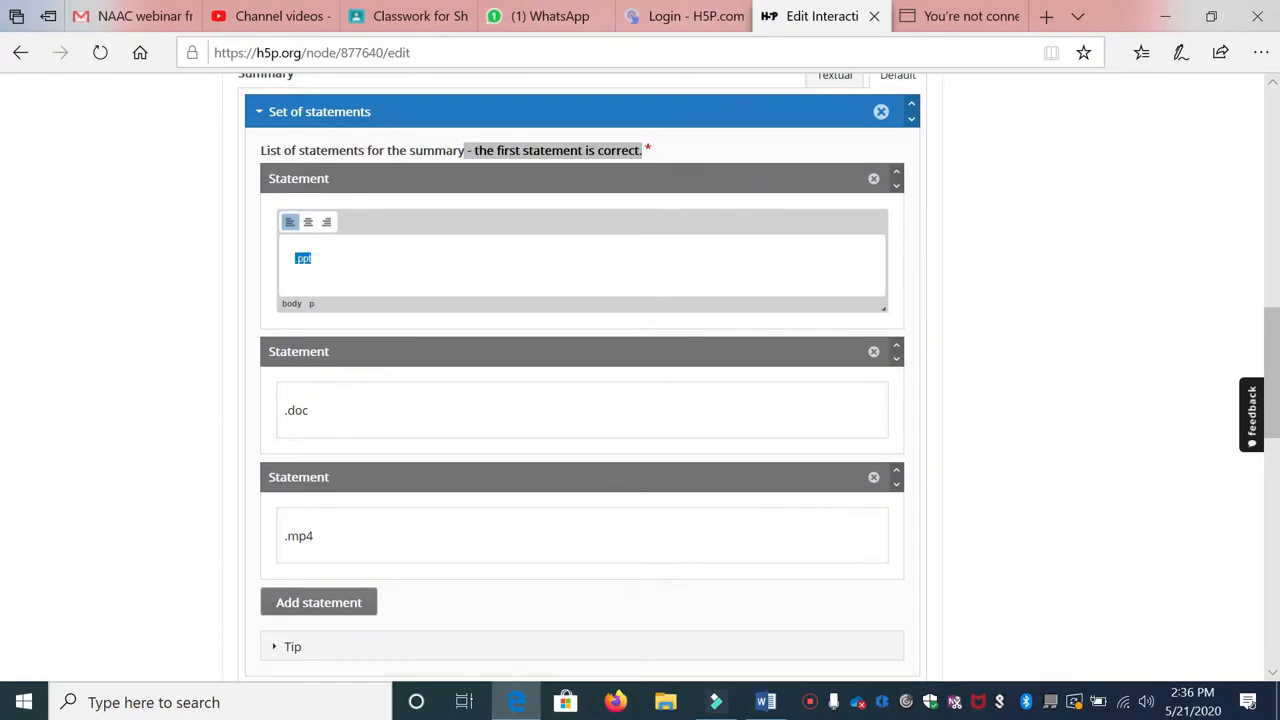
{"action": "type", "text": "The file extension of PowerPoint Application"}
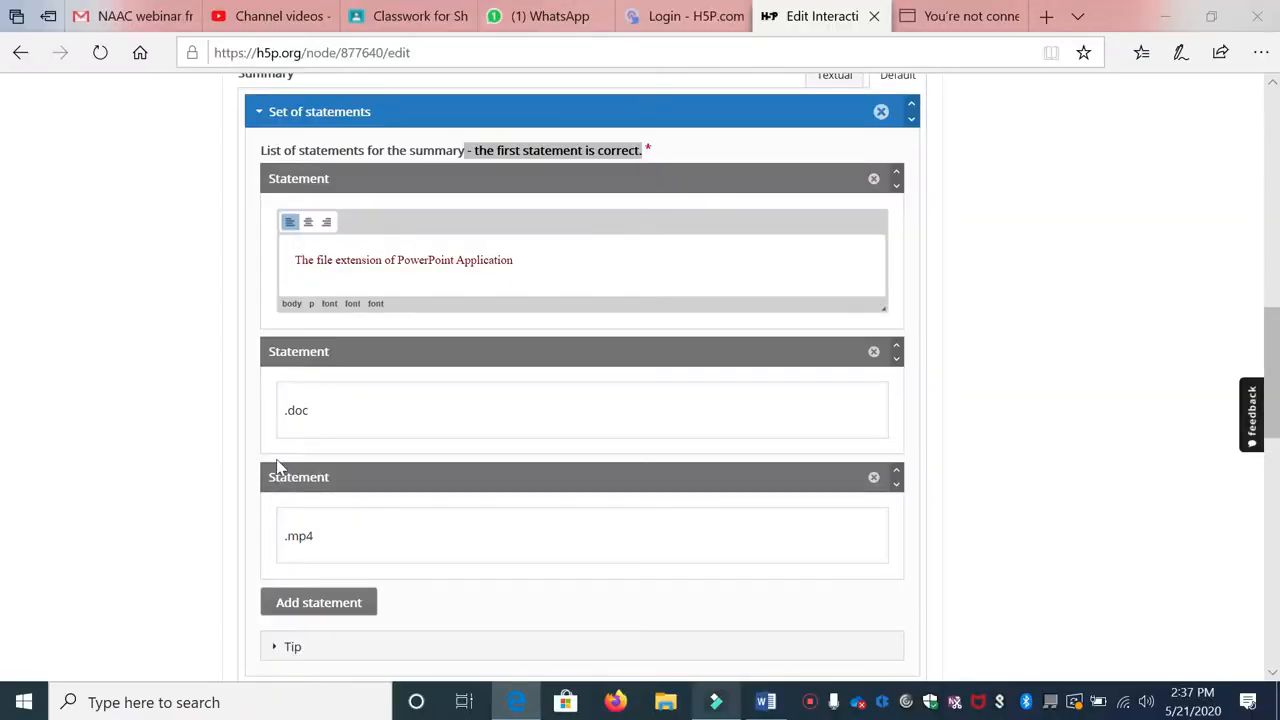
{"action": "type", "text": "is .opppx"}
{"action": "left_click_drag", "start_coordinate": [524, 260], "coordinate": [294, 260]}
{"action": "key", "text": "ctrl+c"}
{"action": "left_click", "coordinate": [286, 408]}
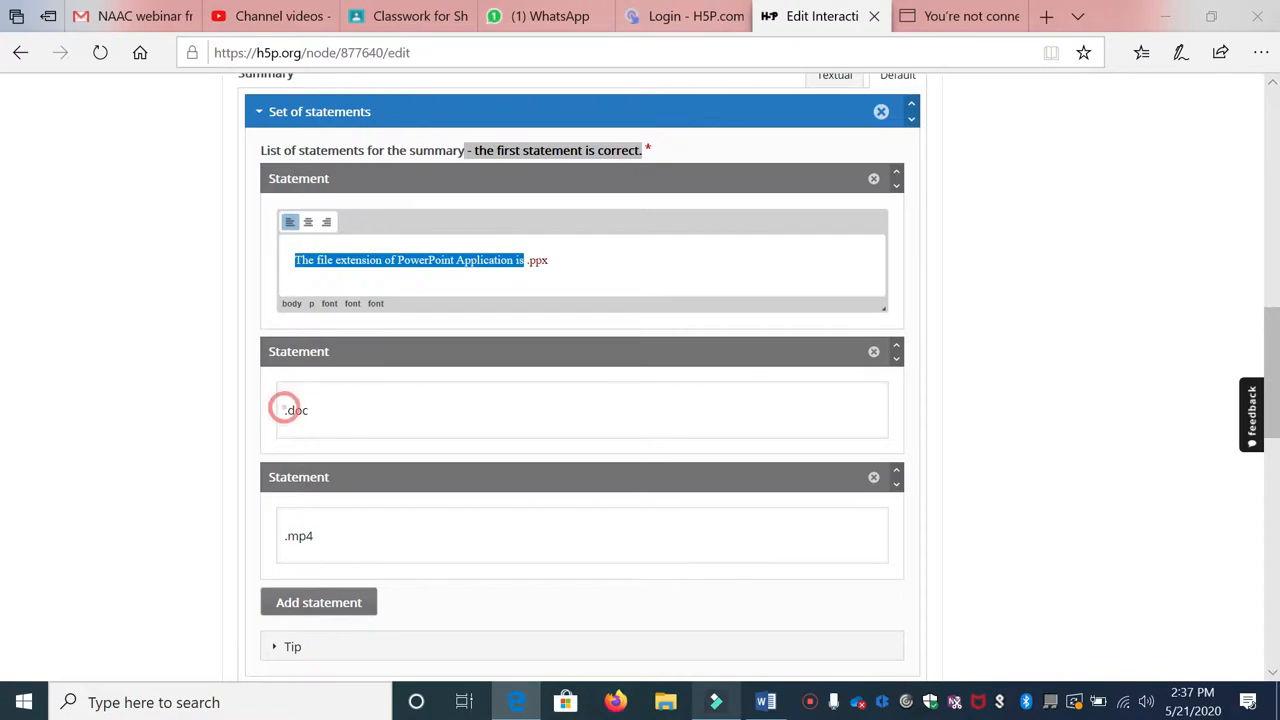
{"action": "key", "text": "ctrl+v"}
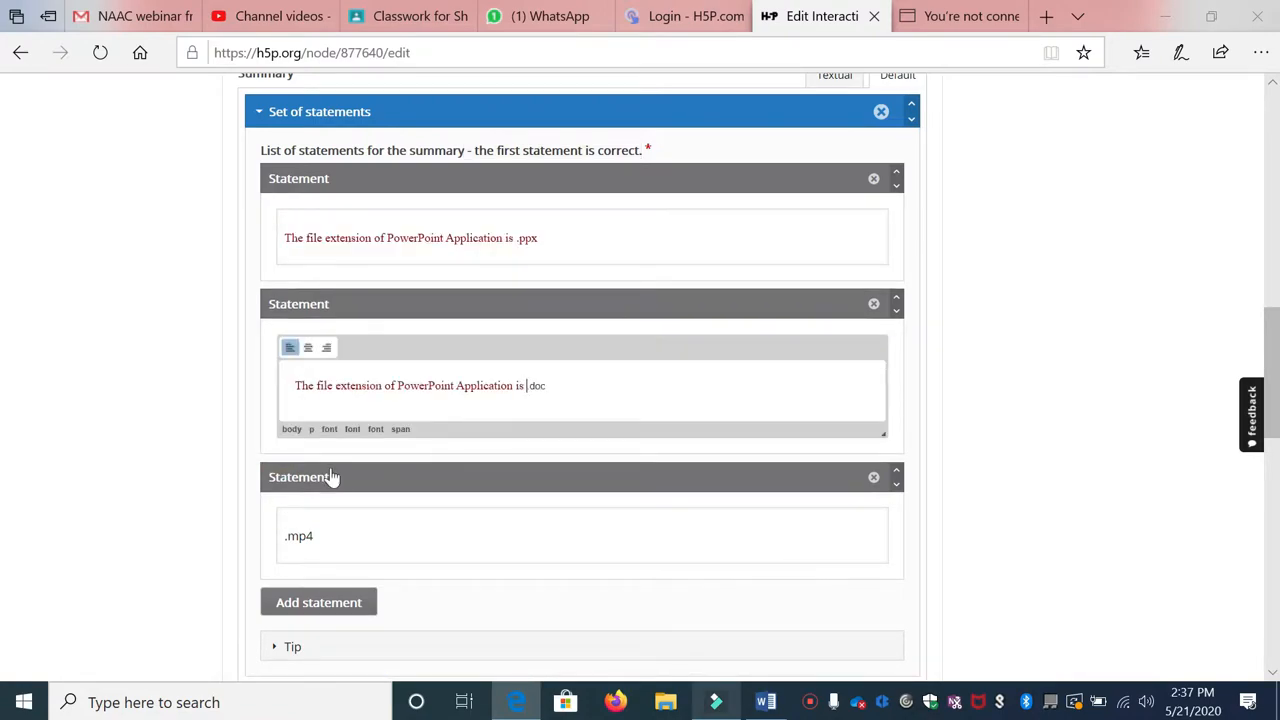
{"action": "left_click", "coordinate": [281, 536]}
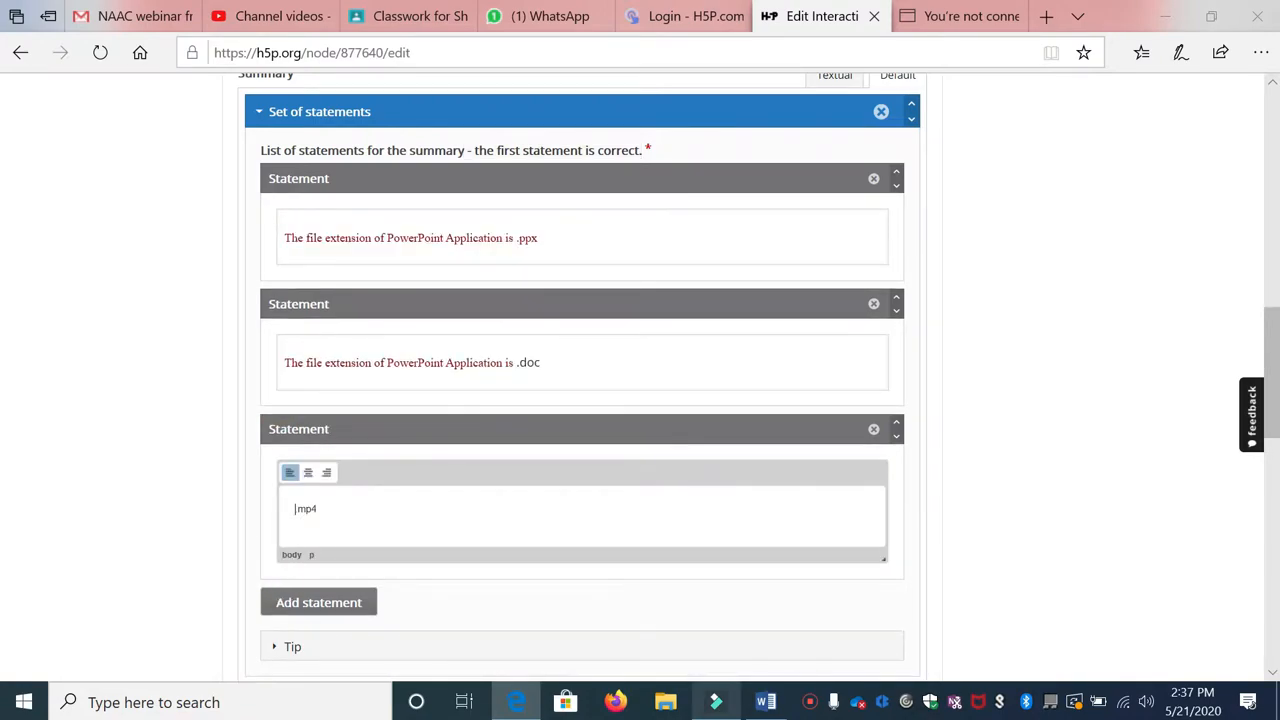
{"action": "key", "text": "ctrl+v"}
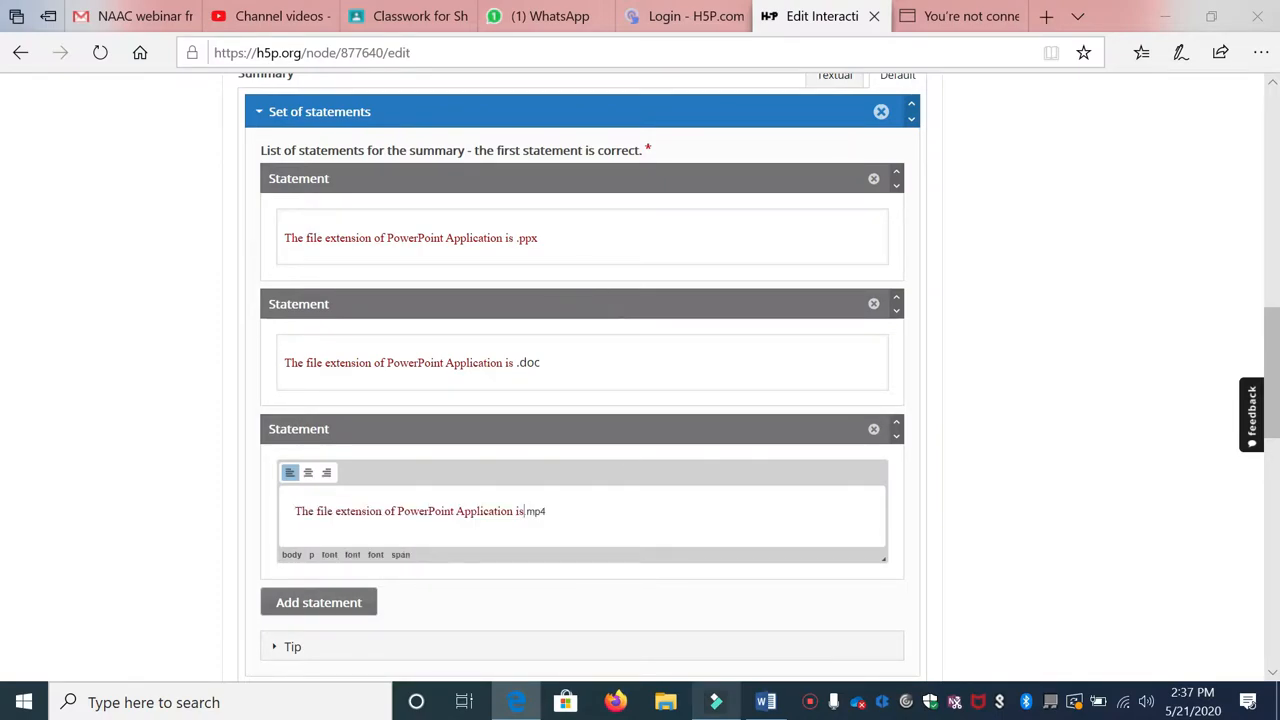
Step: Select the wrong-answer and 'Good Job' feedback messages under the score ranges
{"action": "scroll", "coordinate": [591, 271], "scroll_direction": "down", "scroll_amount": 1}
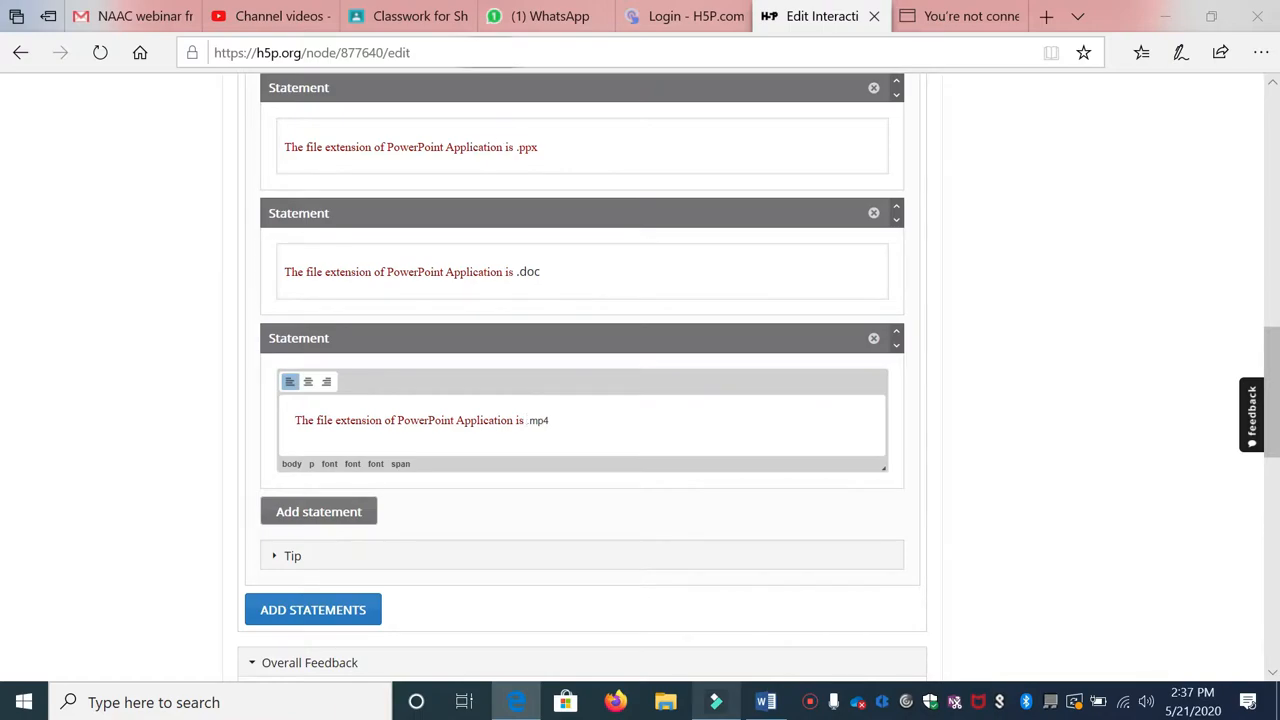
{"action": "scroll", "coordinate": [477, 394], "scroll_direction": "down", "scroll_amount": 2}
{"action": "scroll", "coordinate": [477, 394], "scroll_direction": "down", "scroll_amount": 2}
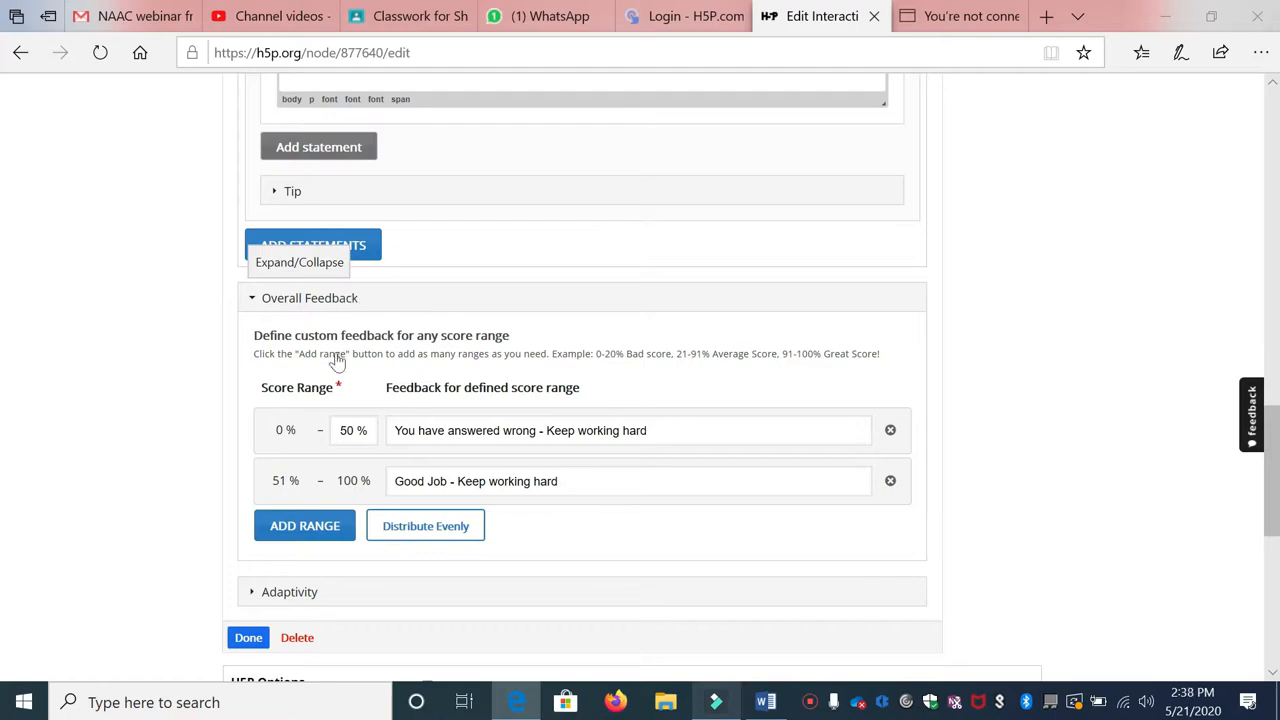
{"action": "left_click_drag", "start_coordinate": [395, 430], "coordinate": [647, 430]}
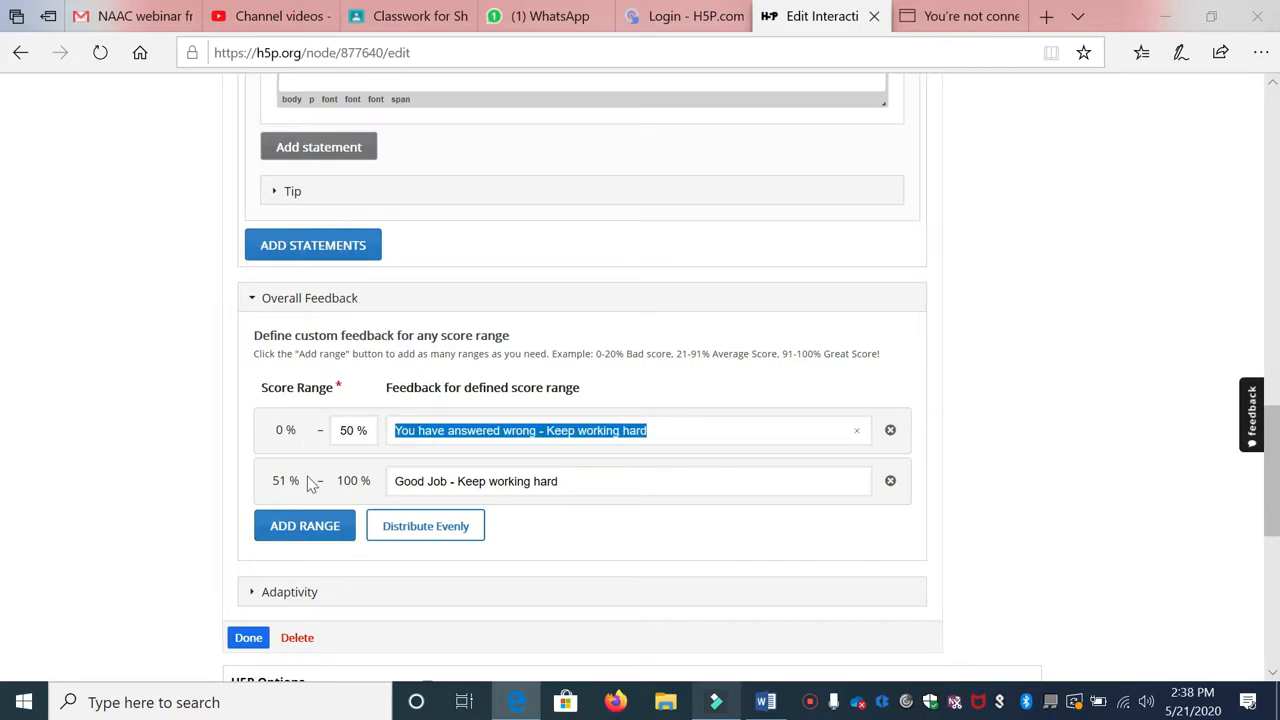
{"action": "left_click_drag", "start_coordinate": [394, 481], "coordinate": [558, 481]}
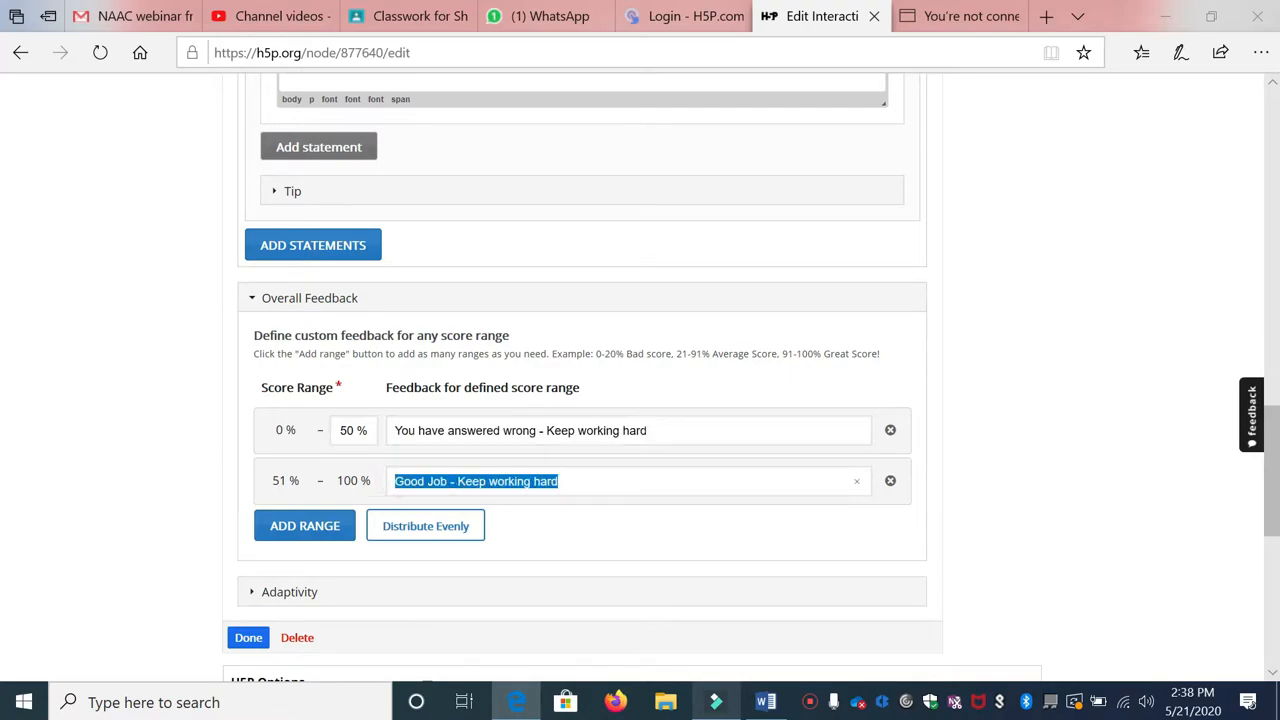
{"action": "left_click", "coordinate": [395, 481]}
{"action": "left_click_drag", "start_coordinate": [394, 481], "coordinate": [558, 481]}
{"action": "left_click", "coordinate": [343, 430]}
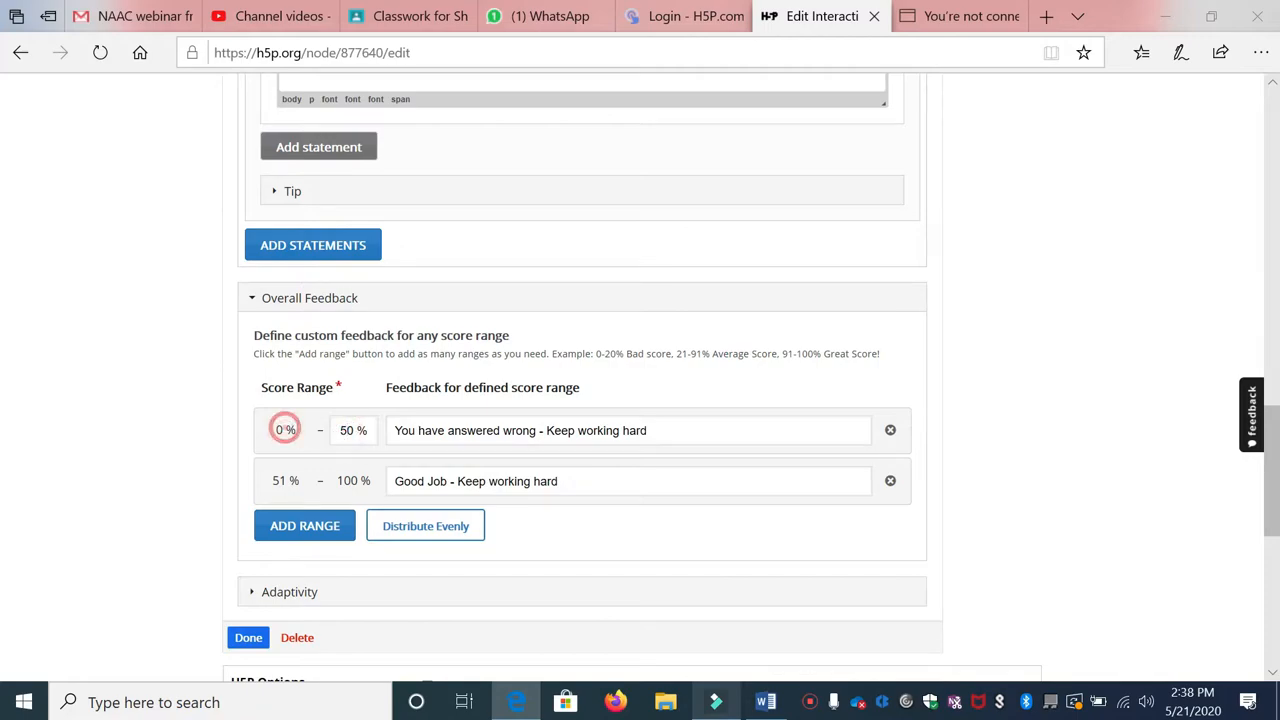
{"action": "left_click_drag", "start_coordinate": [394, 431], "coordinate": [648, 431]}
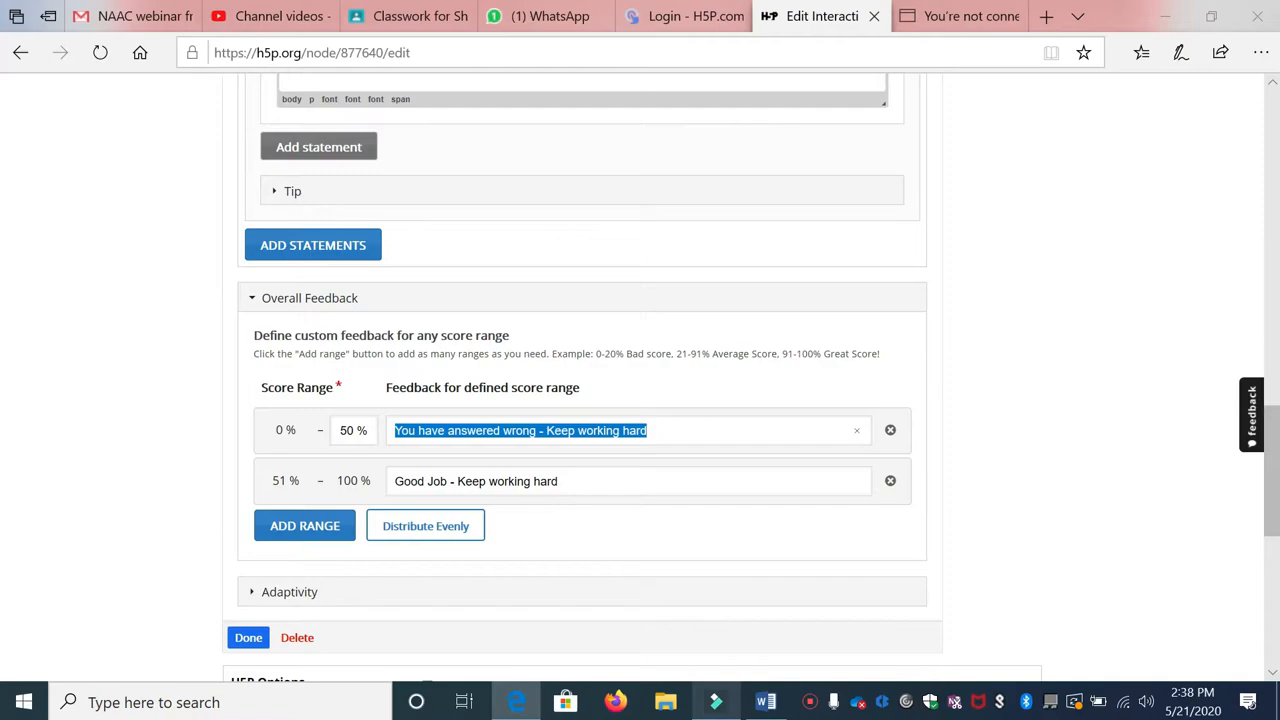
{"action": "left_click", "coordinate": [642, 440]}
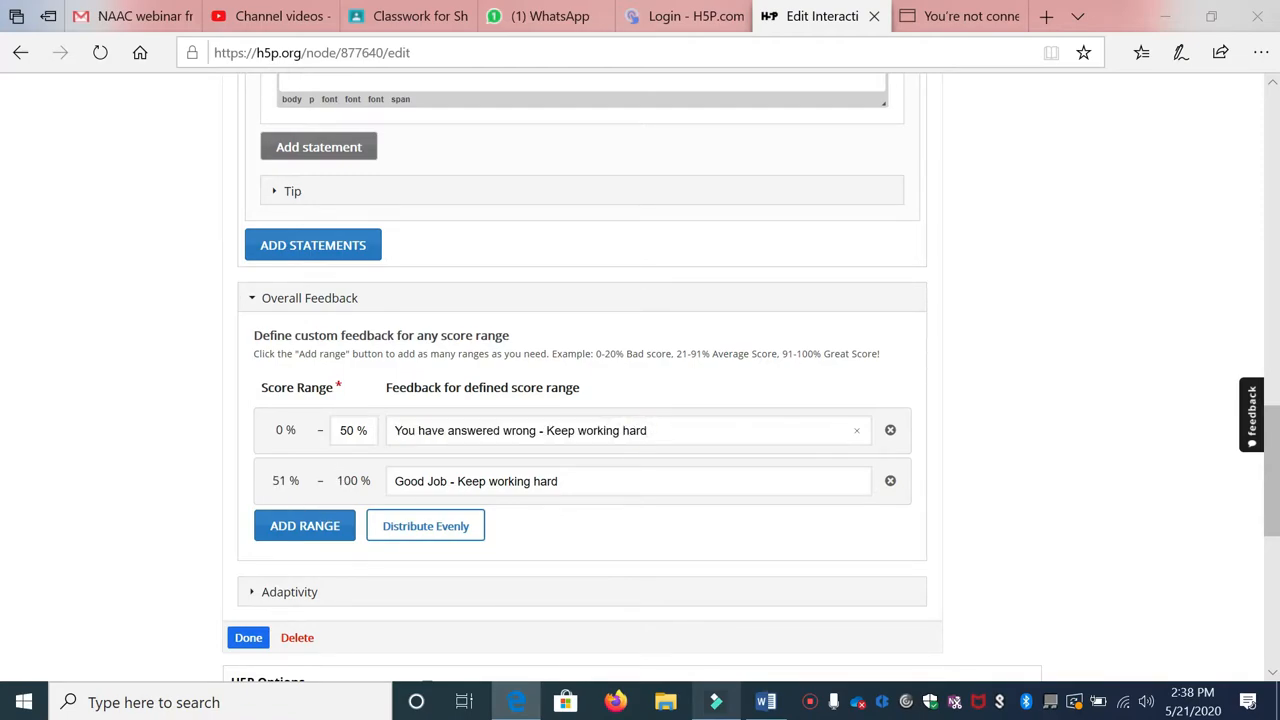
Step: Set the feedback score ranges to 0–0% and 1–100%, then finish the summary interaction
{"action": "left_click", "coordinate": [348, 430]}
{"action": "key", "text": "BackSpace"}
{"action": "left_click", "coordinate": [563, 479]}
{"action": "triple_click", "coordinate": [397, 431]}
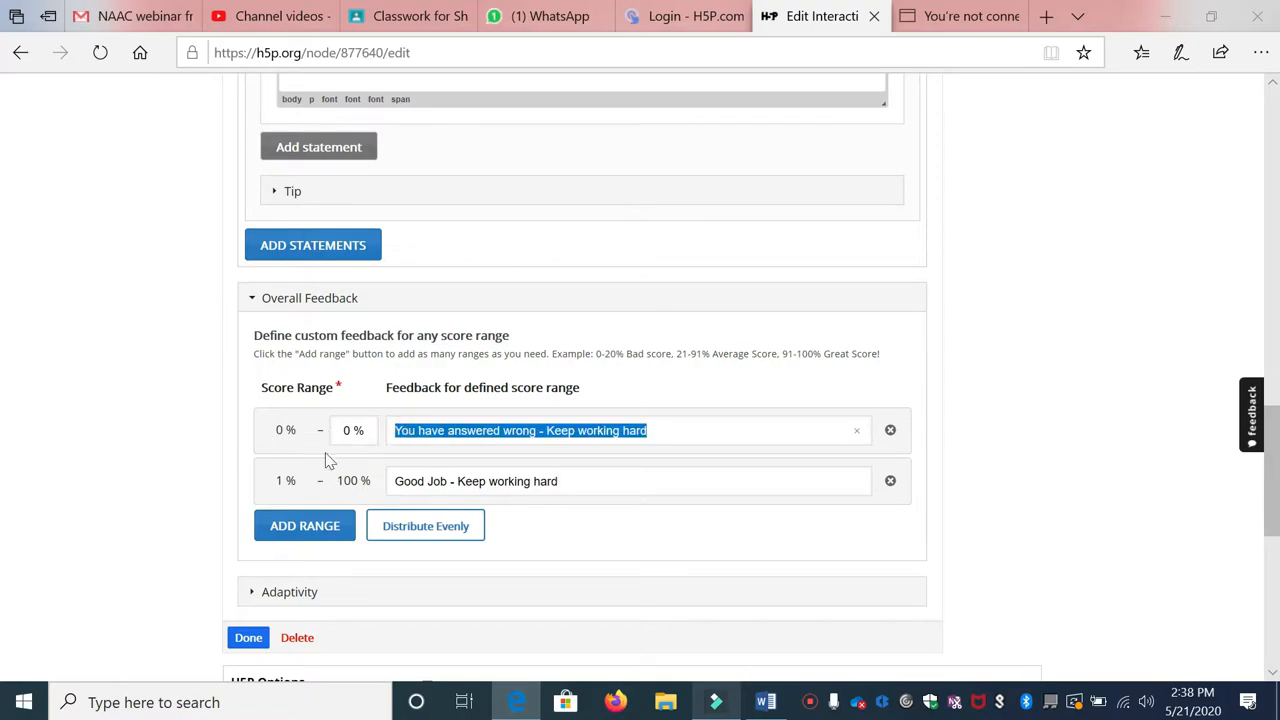
{"action": "triple_click", "coordinate": [398, 431]}
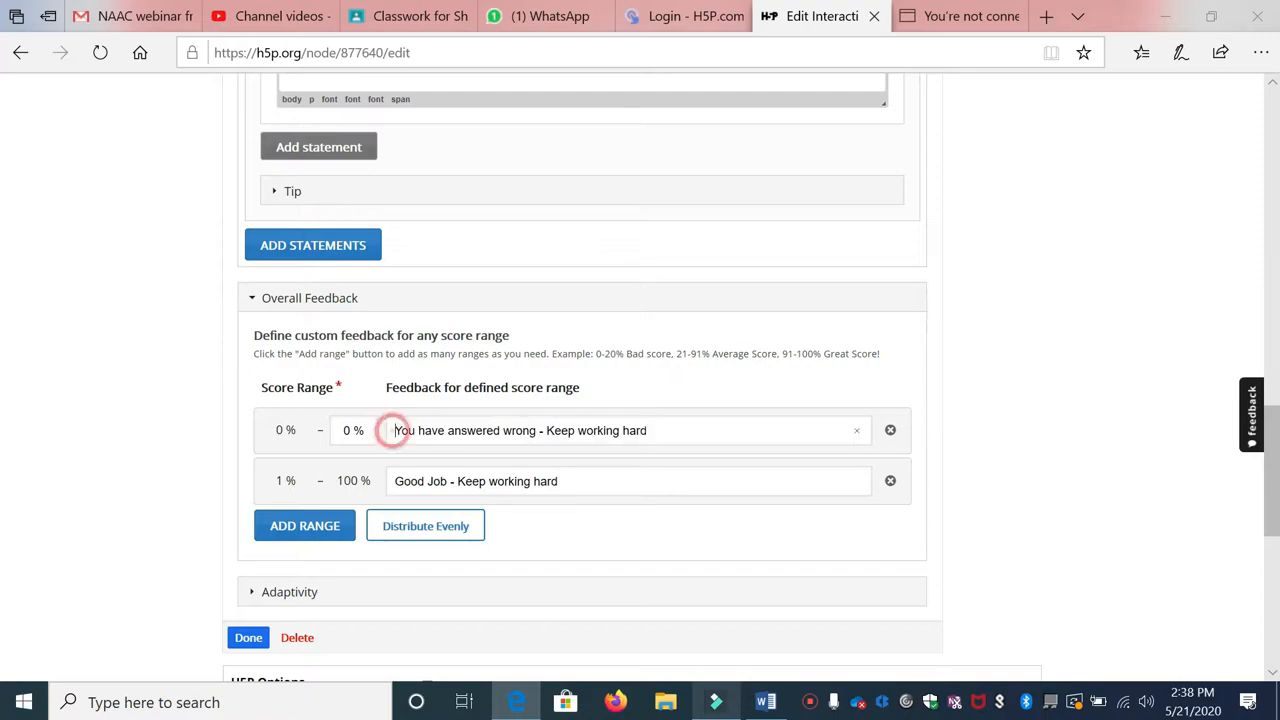
{"action": "left_click_drag", "start_coordinate": [398, 481], "coordinate": [585, 484]}
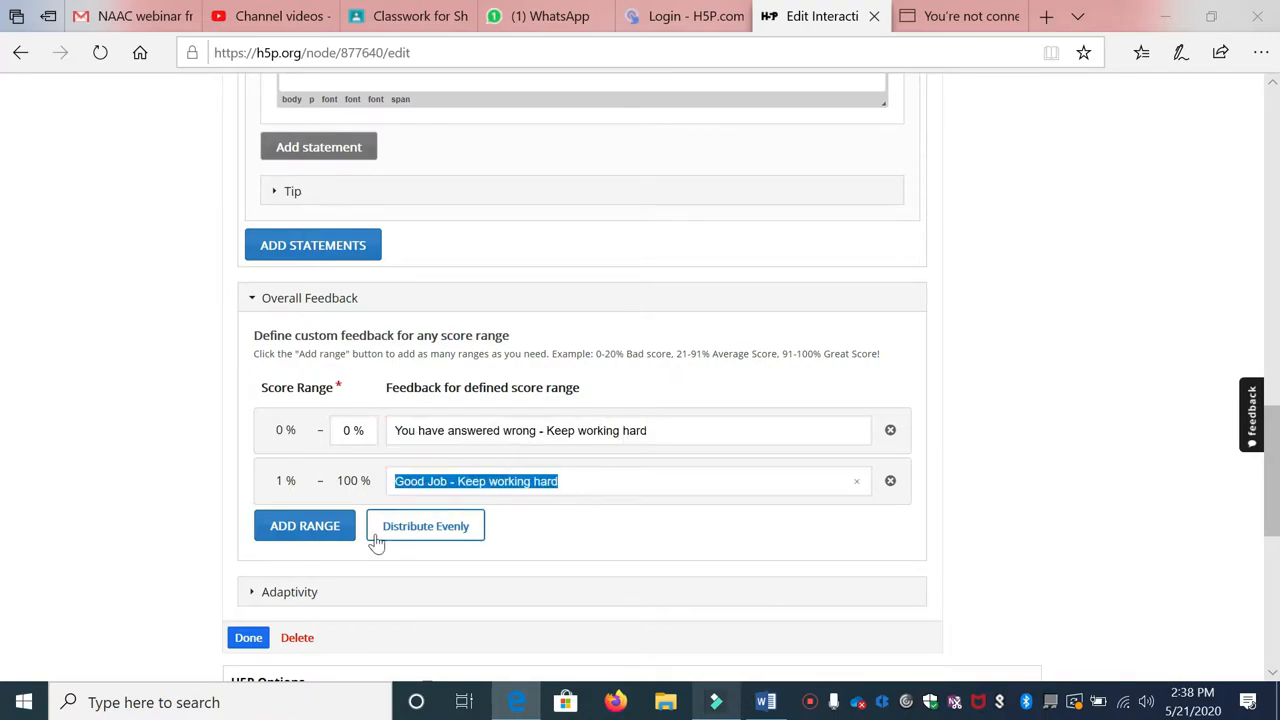
{"action": "scroll", "coordinate": [333, 338], "scroll_direction": "down", "scroll_amount": 3}
{"action": "left_click", "coordinate": [252, 370]}
Step: Scrub the lecture video to 0:51 and add a Single Choice Set interaction there
{"action": "scroll", "coordinate": [420, 385], "scroll_direction": "down", "scroll_amount": 2}
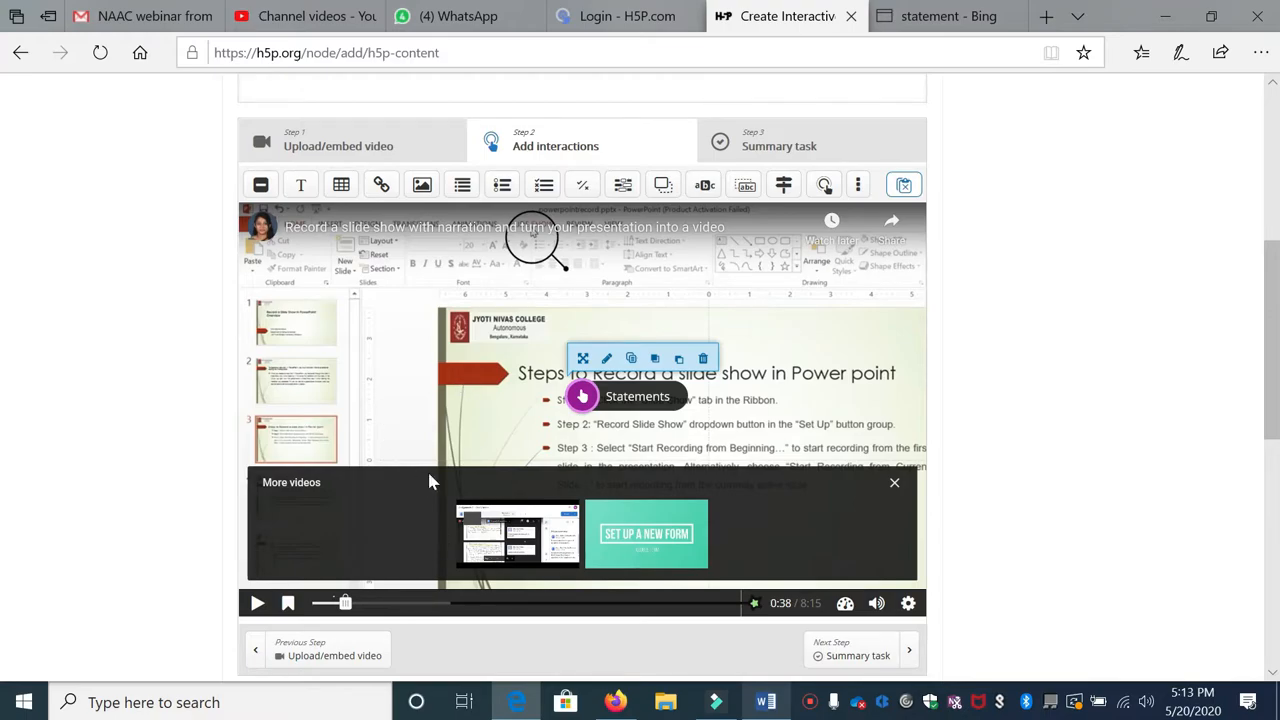
{"action": "left_click", "coordinate": [352, 603]}
{"action": "left_click_drag", "start_coordinate": [366, 608], "coordinate": [364, 606]}
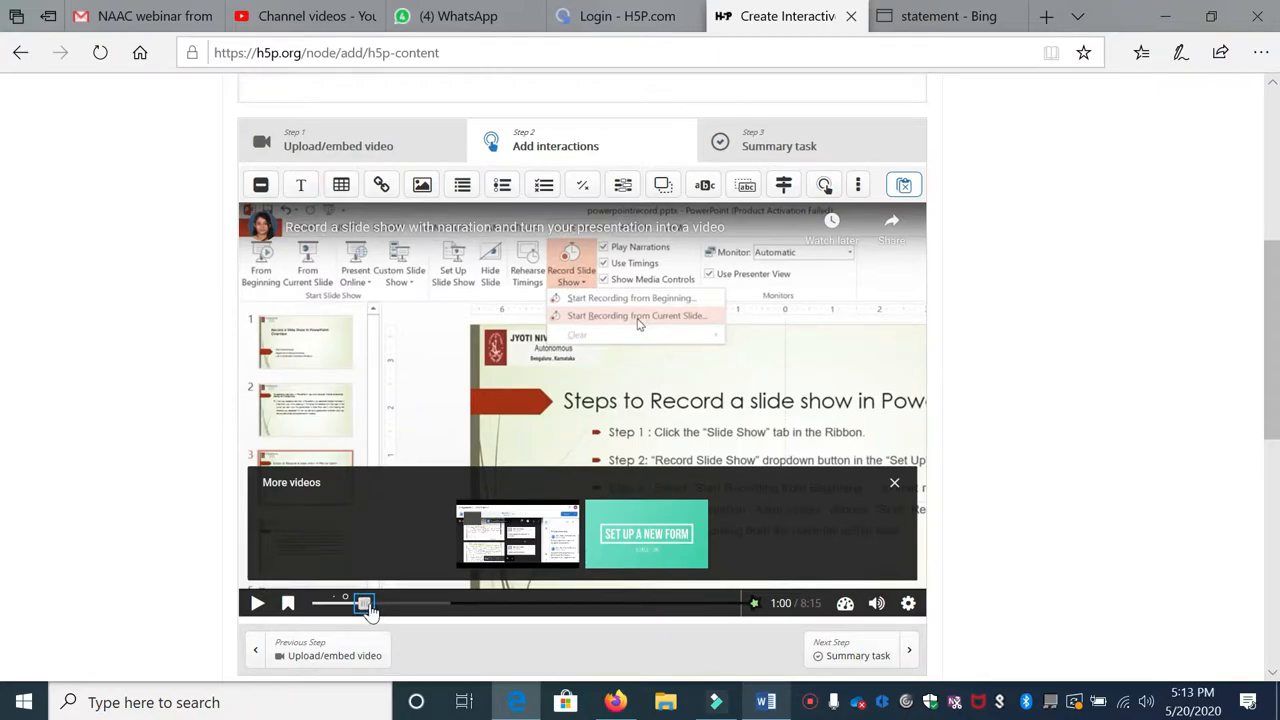
{"action": "left_click_drag", "start_coordinate": [369, 610], "coordinate": [355, 610]}
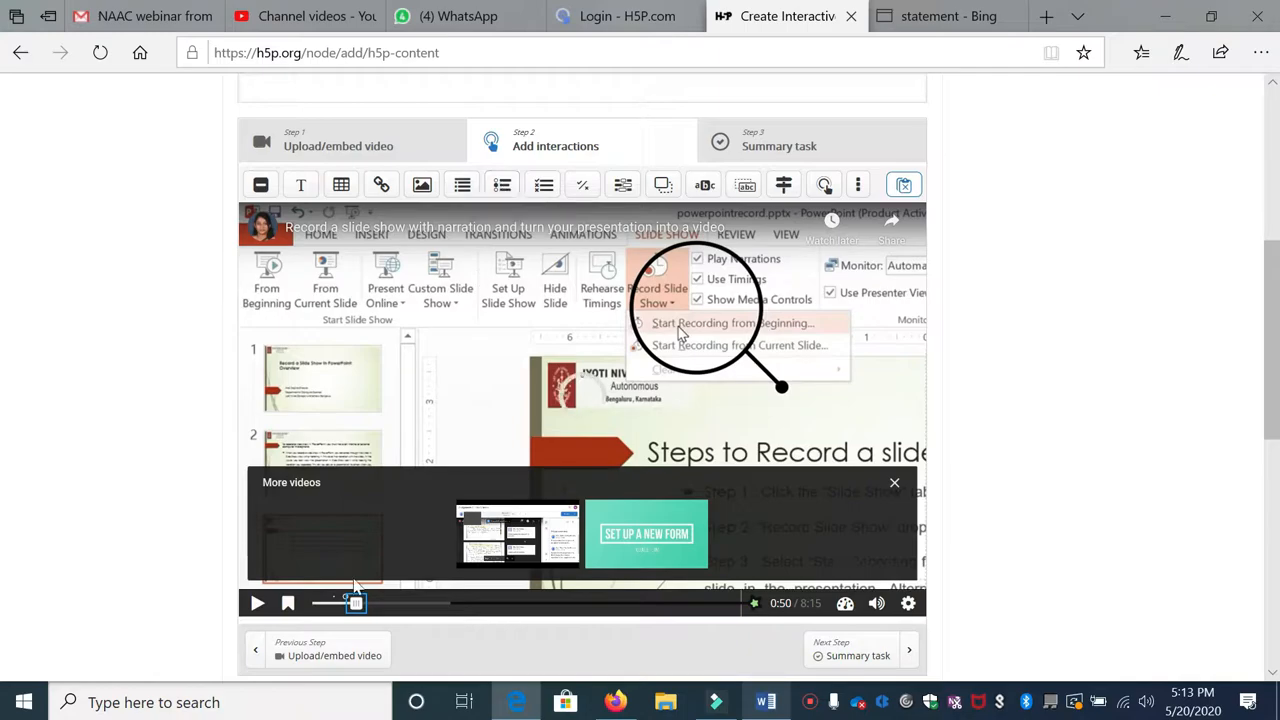
{"action": "left_click_drag", "start_coordinate": [355, 607], "coordinate": [357, 606]}
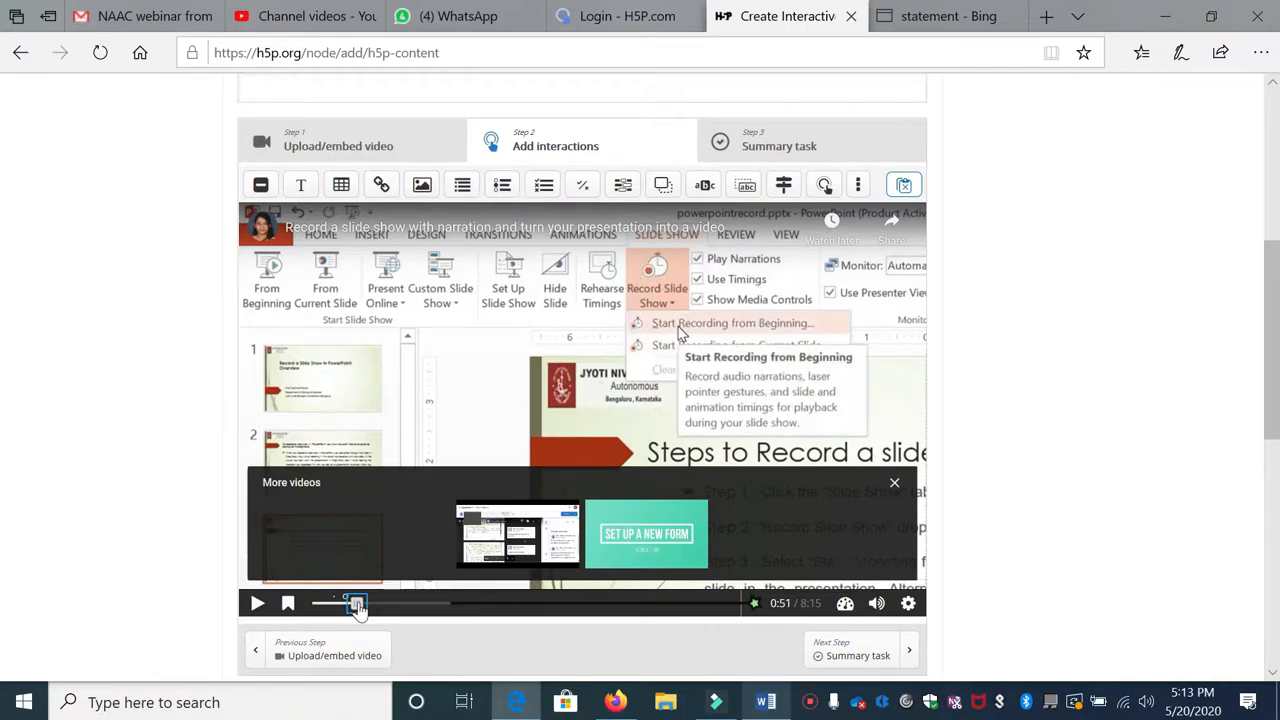
{"action": "left_click", "coordinate": [502, 194]}
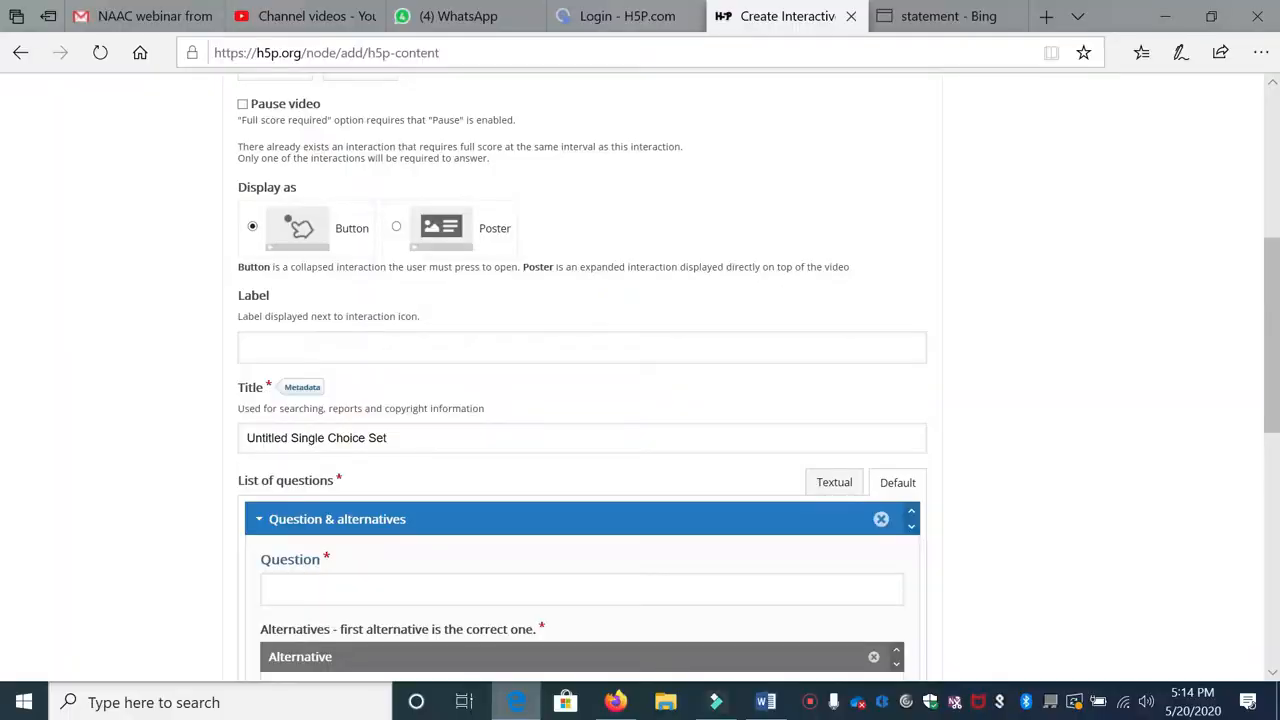
Step: Set the first question to pause the video, show as a poster, and drop 'Untitled' from its title
{"action": "scroll", "coordinate": [440, 420], "scroll_direction": "up", "scroll_amount": 5}
{"action": "scroll", "coordinate": [440, 420], "scroll_direction": "down", "scroll_amount": 2}
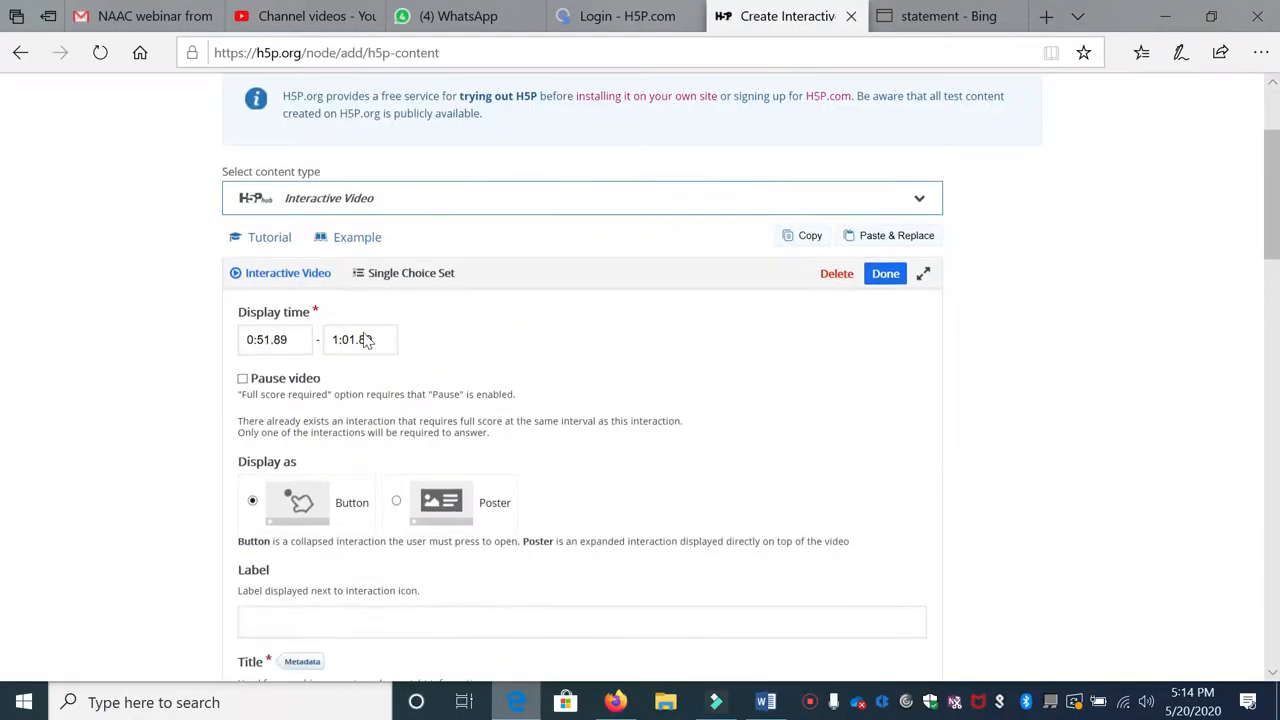
{"action": "left_click", "coordinate": [242, 378]}
{"action": "scroll", "coordinate": [363, 400], "scroll_direction": "down", "scroll_amount": 2}
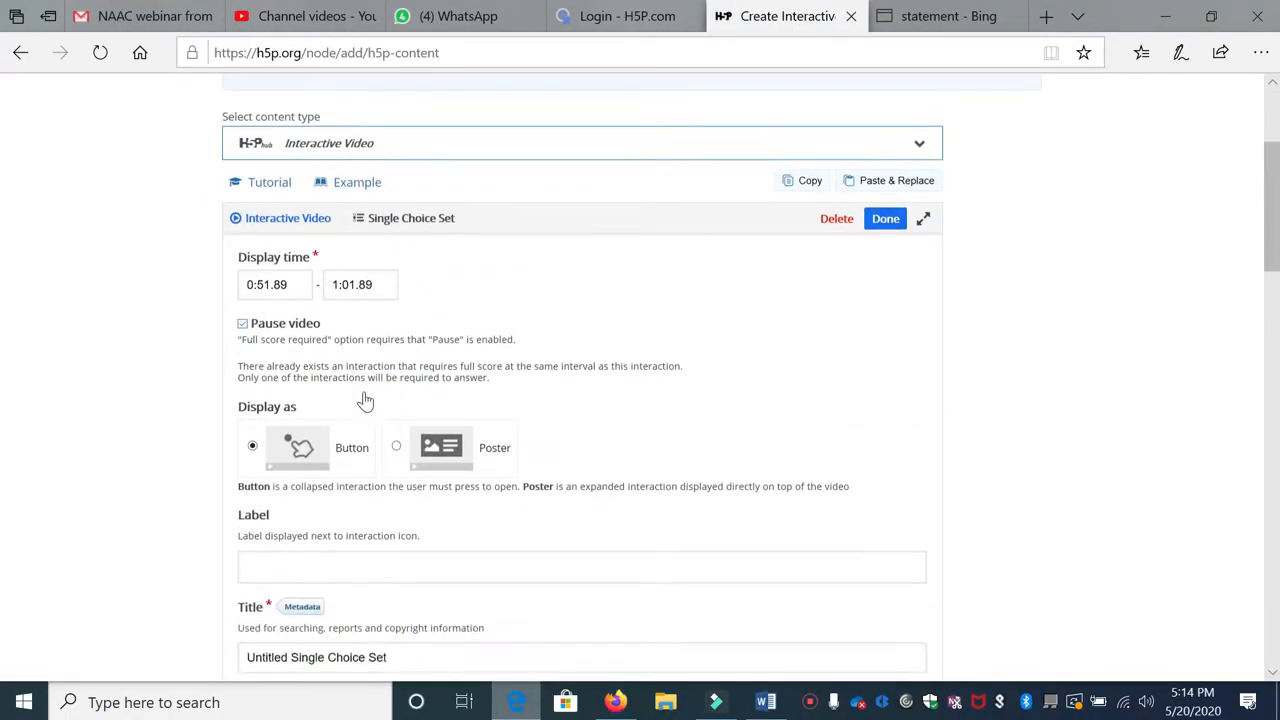
{"action": "left_click", "coordinate": [397, 320]}
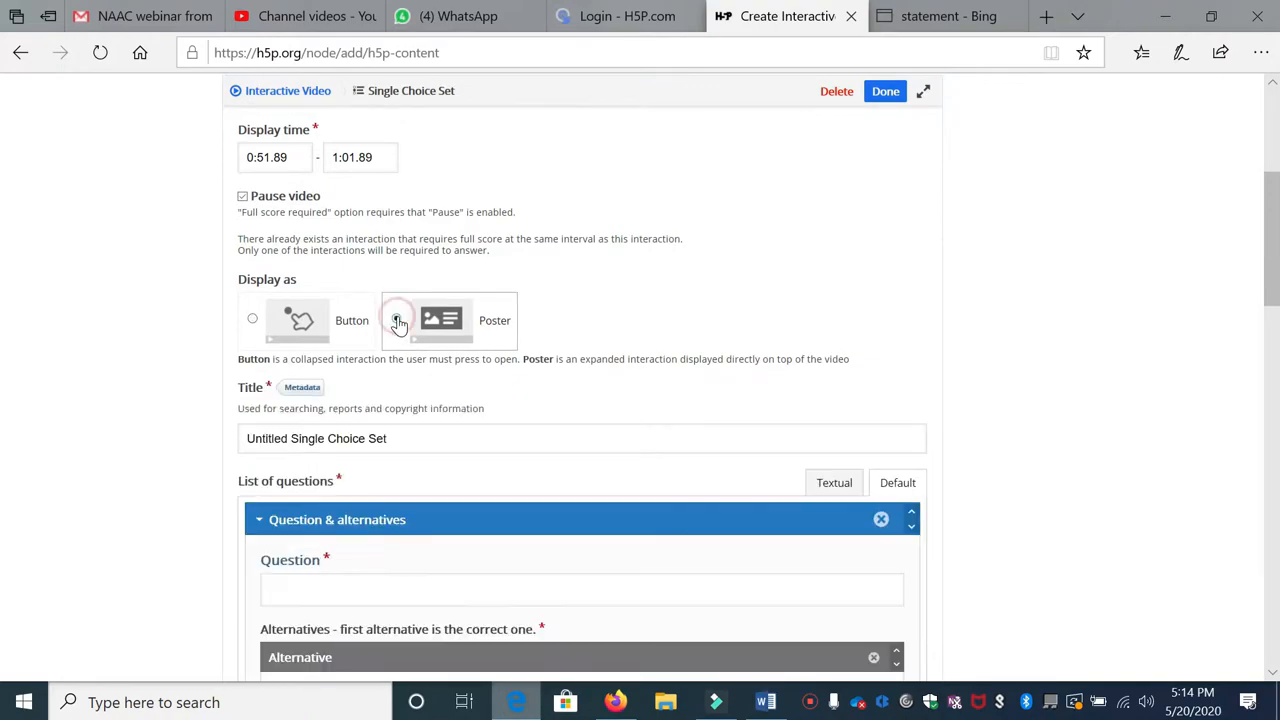
{"action": "scroll", "coordinate": [385, 345], "scroll_direction": "down", "scroll_amount": 1}
{"action": "double_click", "coordinate": [280, 347]}
{"action": "key", "text": "BackSpace"}
{"action": "scroll", "coordinate": [290, 348], "scroll_direction": "down", "scroll_amount": 2}
{"action": "left_click", "coordinate": [309, 322]}
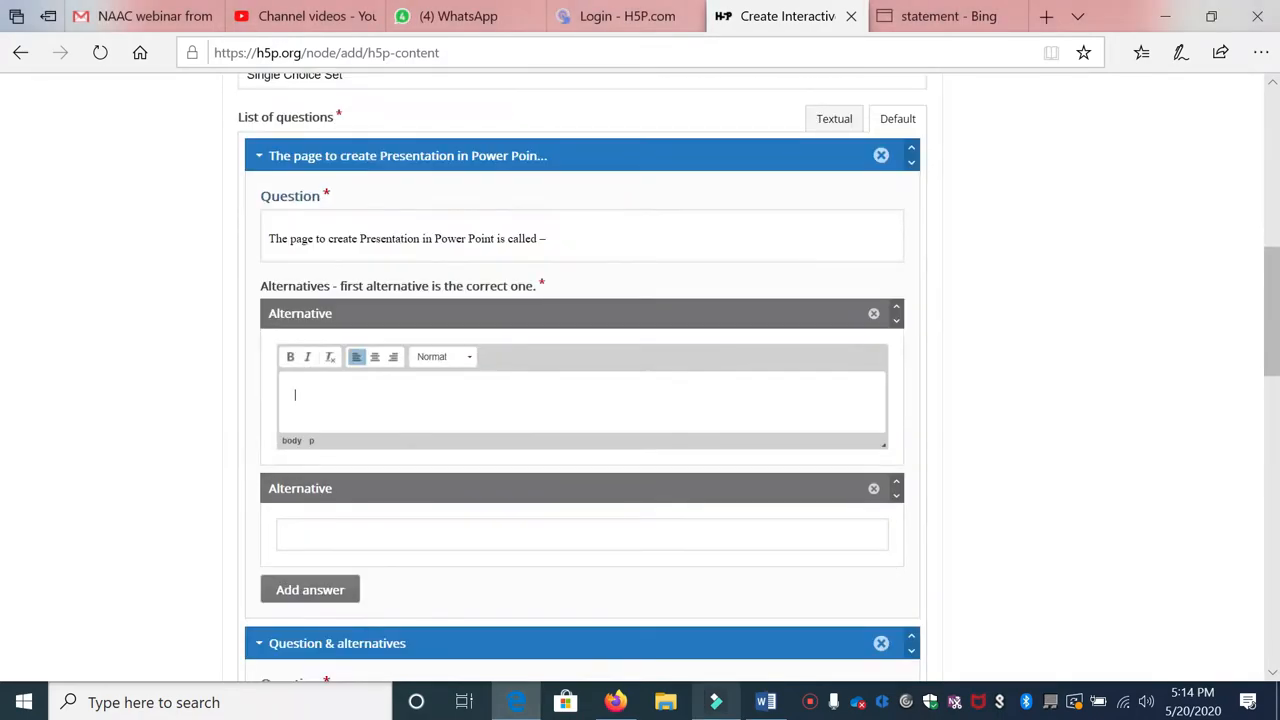
Step: Fill in the alternatives Slide and a new third alternative, Document
{"action": "scroll", "coordinate": [582, 400], "scroll_direction": "up", "scroll_amount": 1}
{"action": "left_click", "coordinate": [574, 323]}
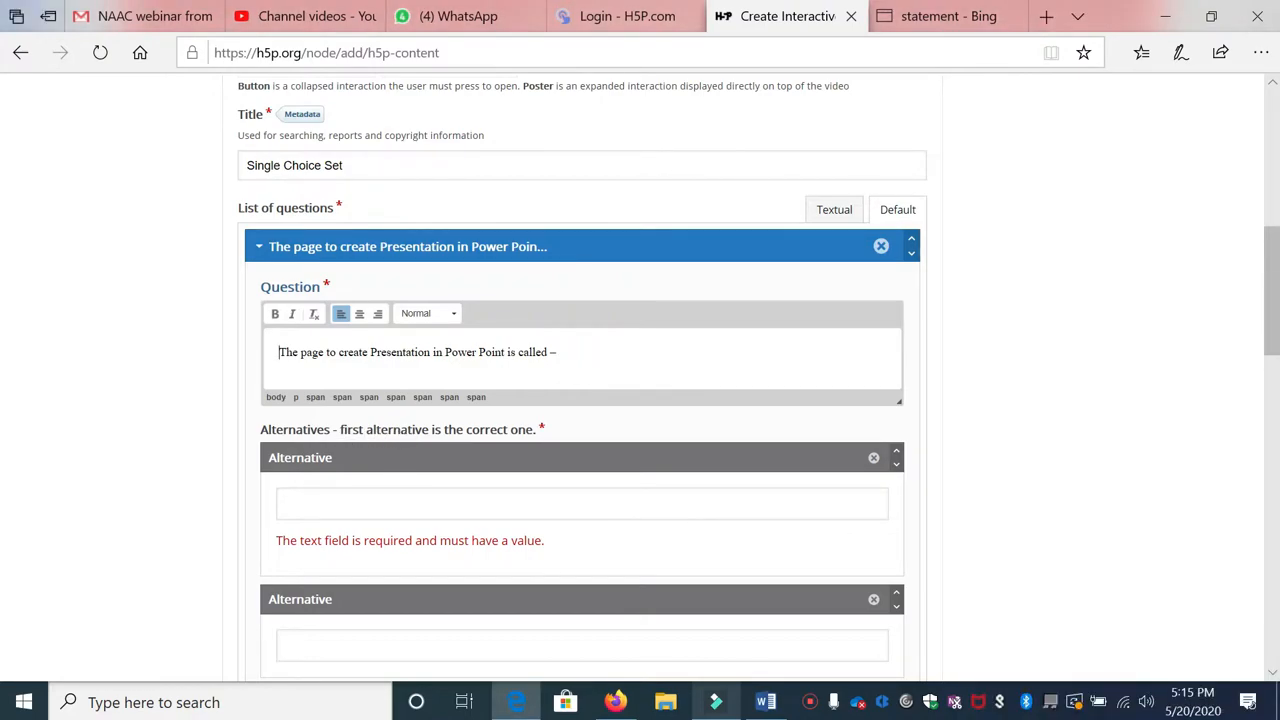
{"action": "left_click", "coordinate": [411, 503]}
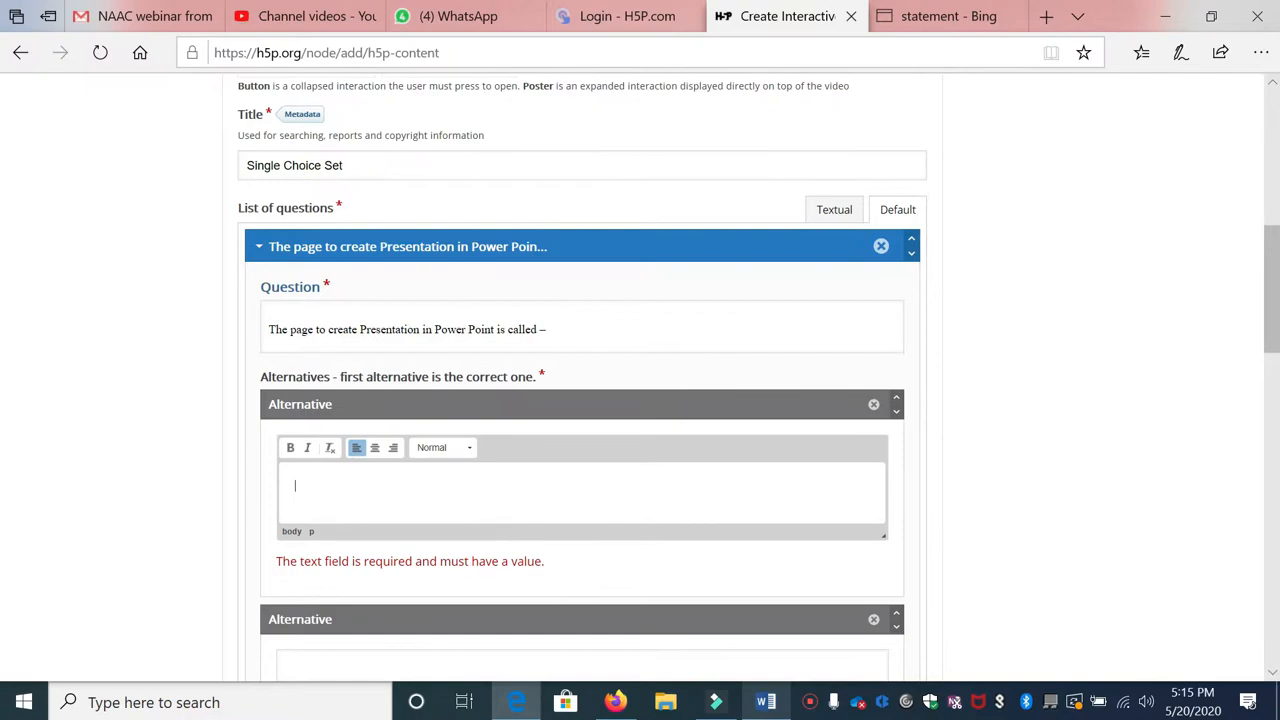
{"action": "type", "text": "Slide"}
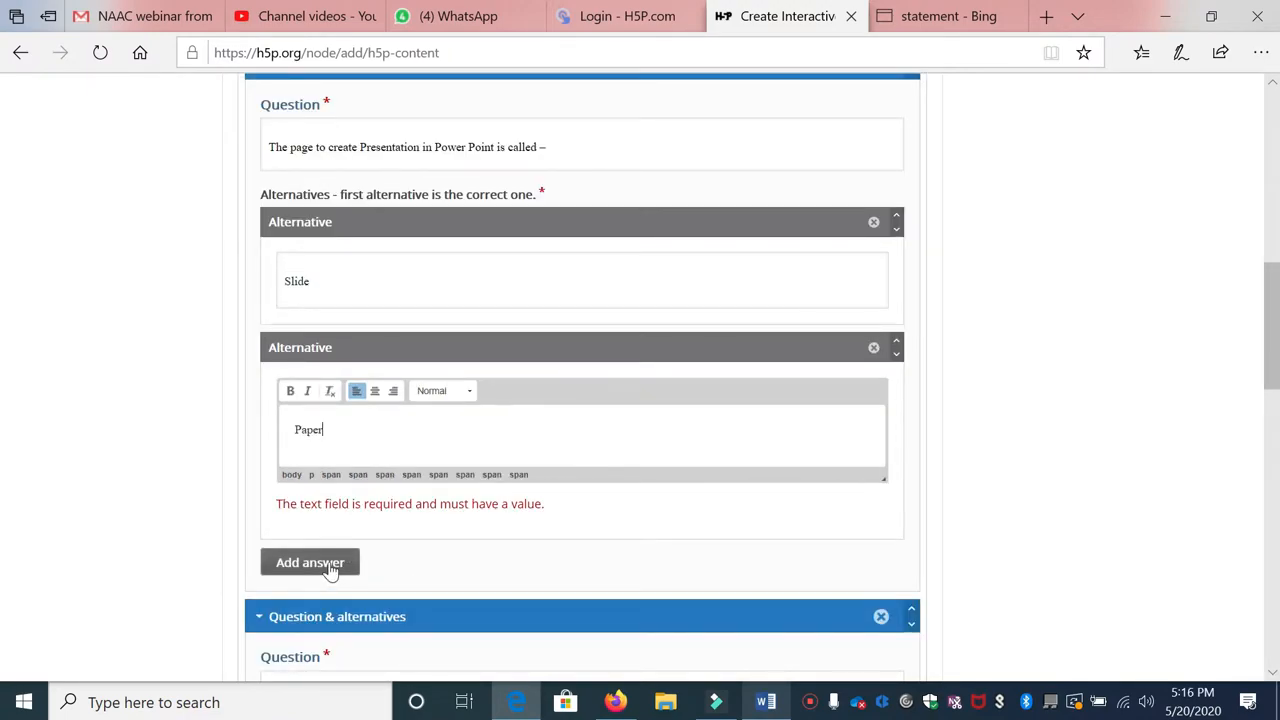
{"action": "left_click", "coordinate": [330, 563]}
{"action": "left_click", "coordinate": [360, 550]}
{"action": "type", "text": "Document"}
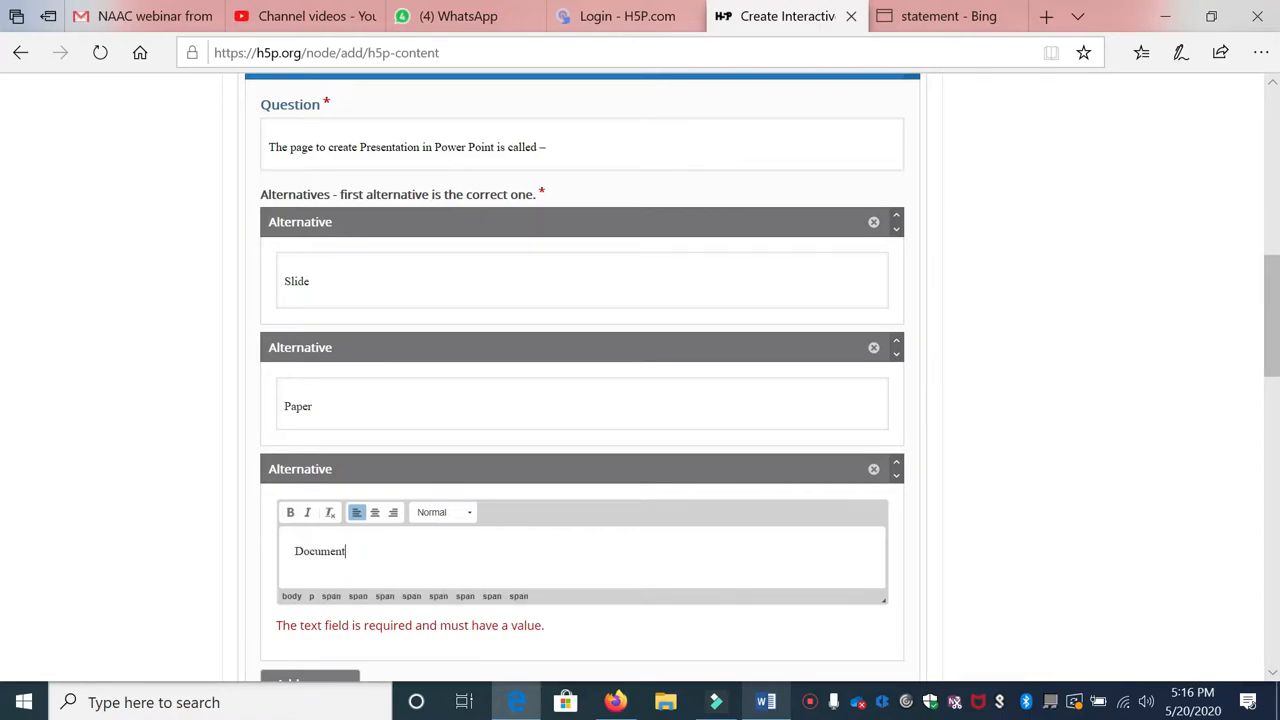
{"action": "left_click", "coordinate": [343, 275]}
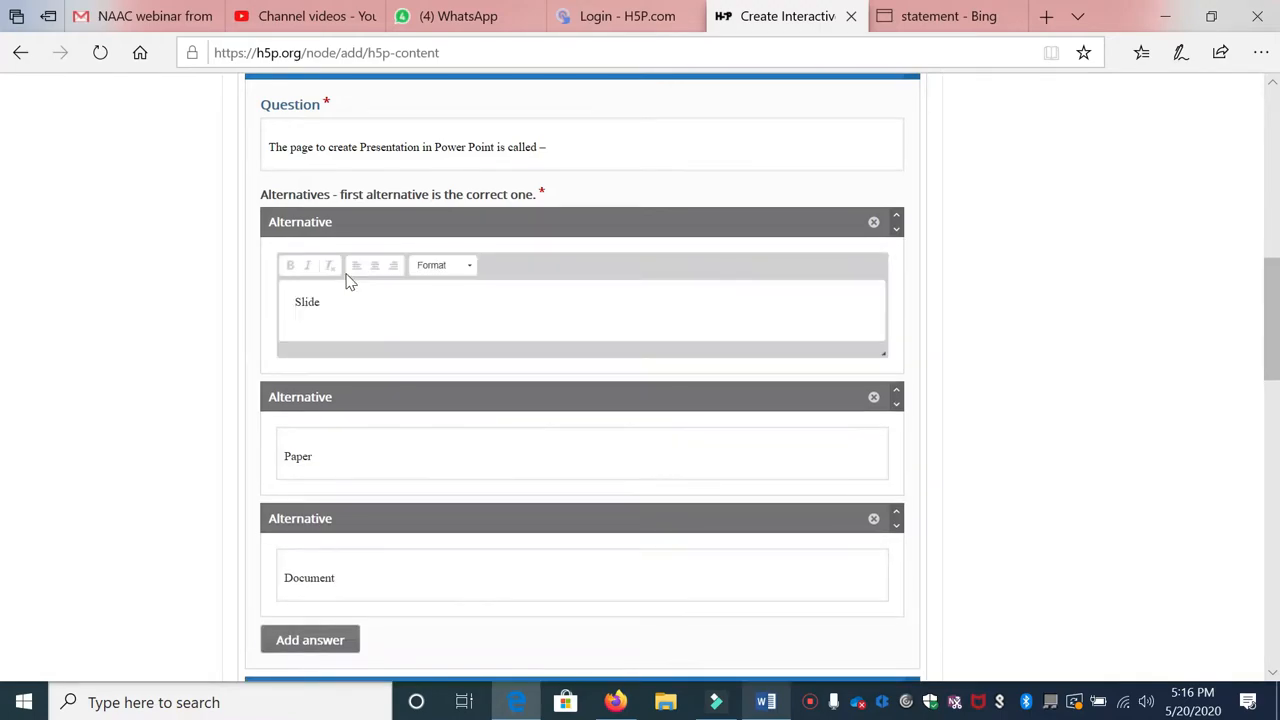
{"action": "scroll", "coordinate": [389, 337], "scroll_direction": "down", "scroll_amount": 4}
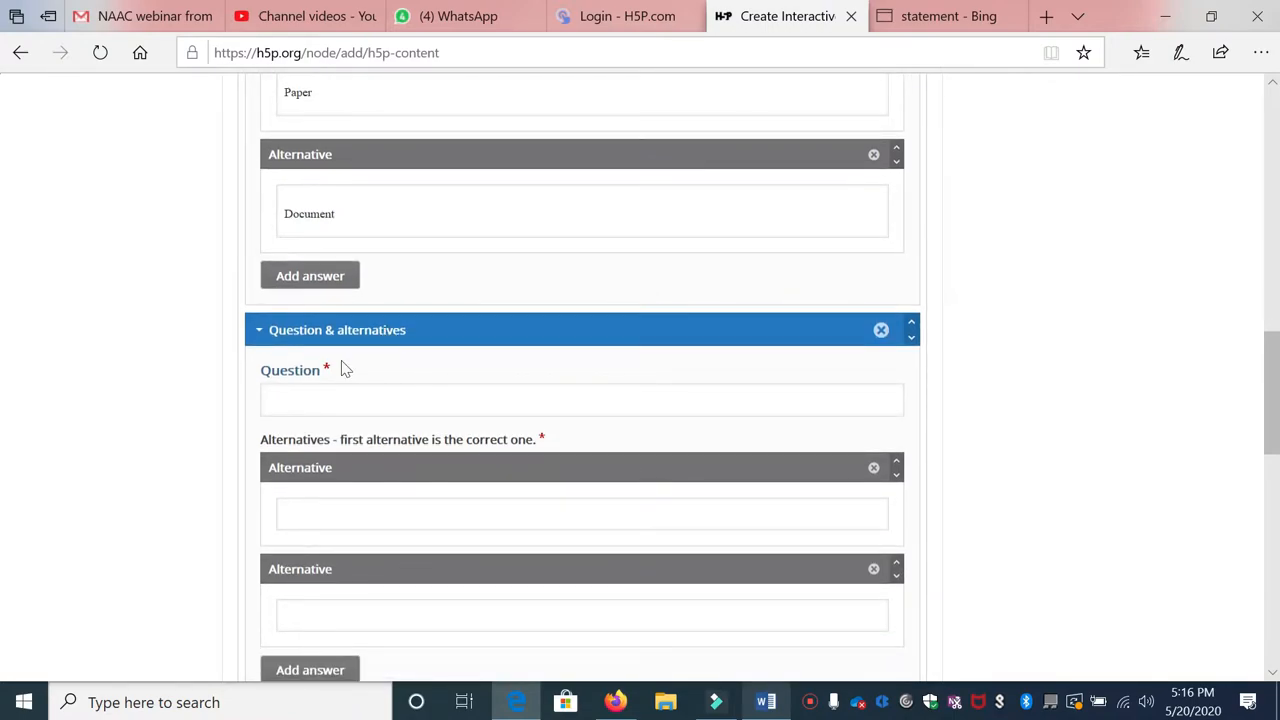
Step: Paste the second question, asking the file extension of PowerPoint 2013 Application
{"action": "left_click", "coordinate": [345, 400]}
{"action": "type", "text": "What is the file extension of PowerPoint Application.\\"}
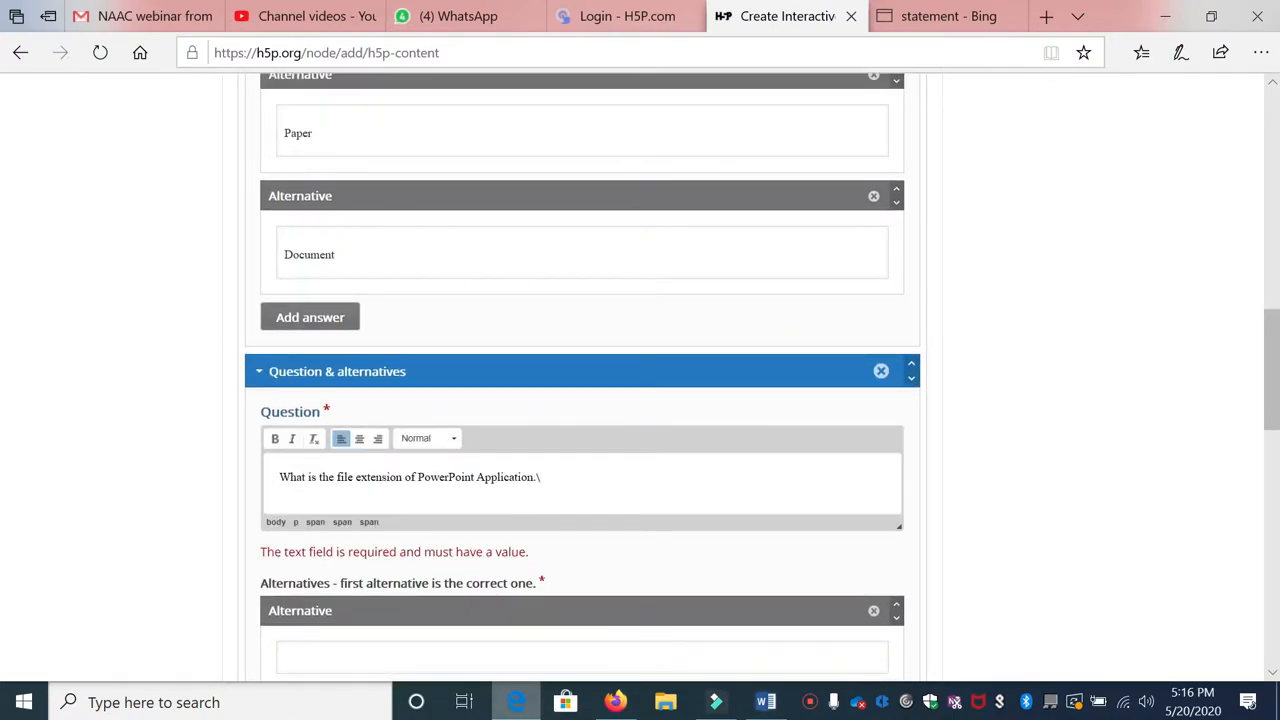
{"action": "left_click", "coordinate": [475, 478]}
{"action": "type", "text": "2013"}
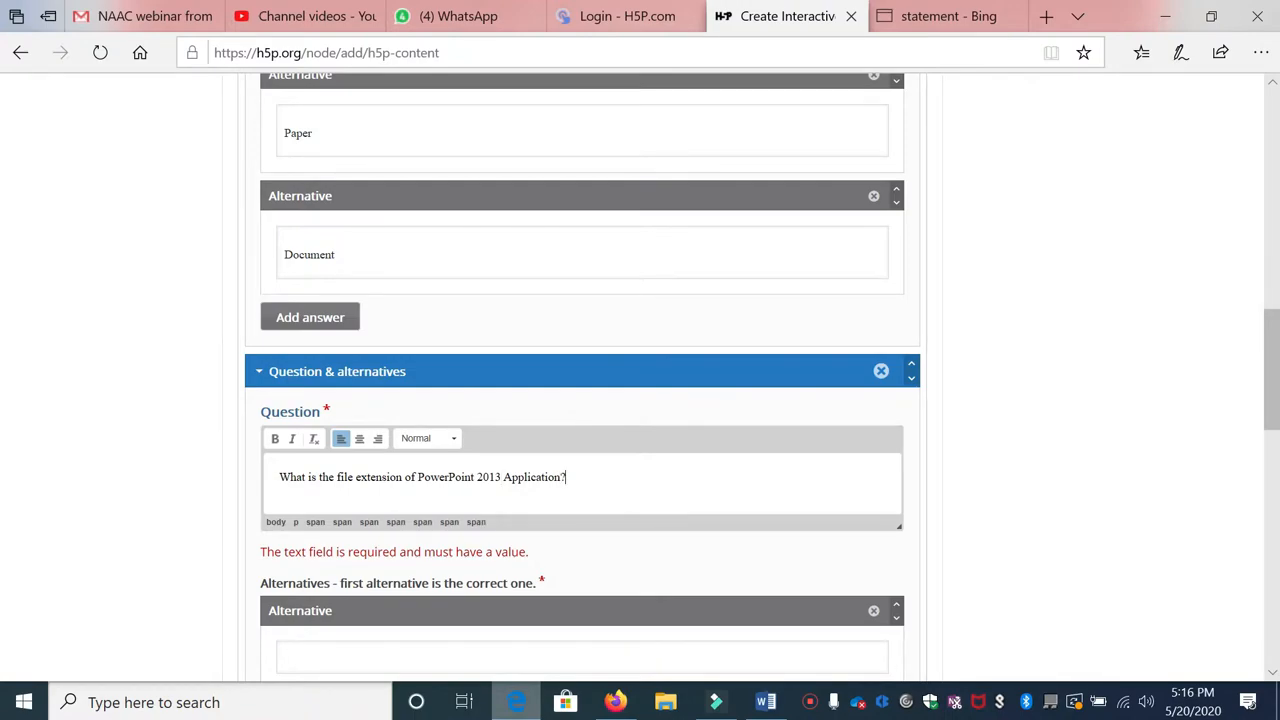
{"action": "scroll", "coordinate": [370, 547], "scroll_direction": "down", "scroll_amount": 1}
Step: Enter alternatives .pptx, .xls and a third one, .doc, then finish the question set
{"action": "left_click", "coordinate": [373, 562]}
{"action": "type", "text": "pptx"}
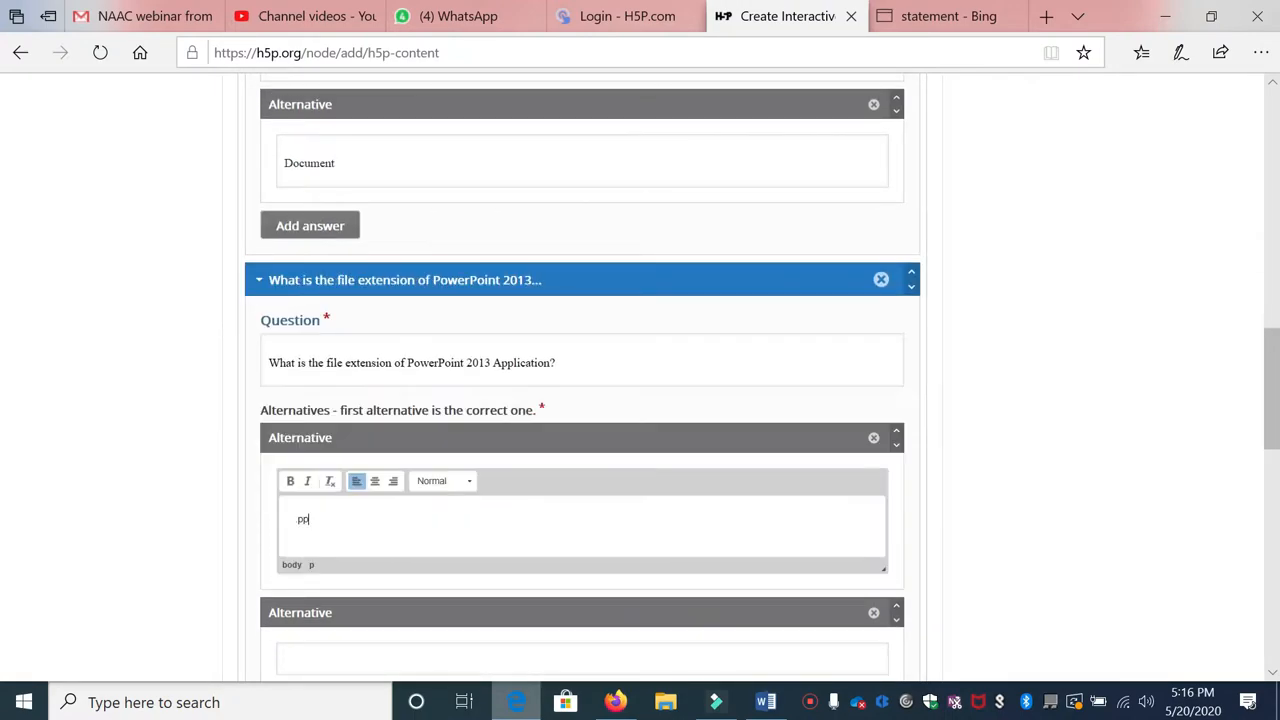
{"action": "scroll", "coordinate": [407, 497], "scroll_direction": "down", "scroll_amount": 3}
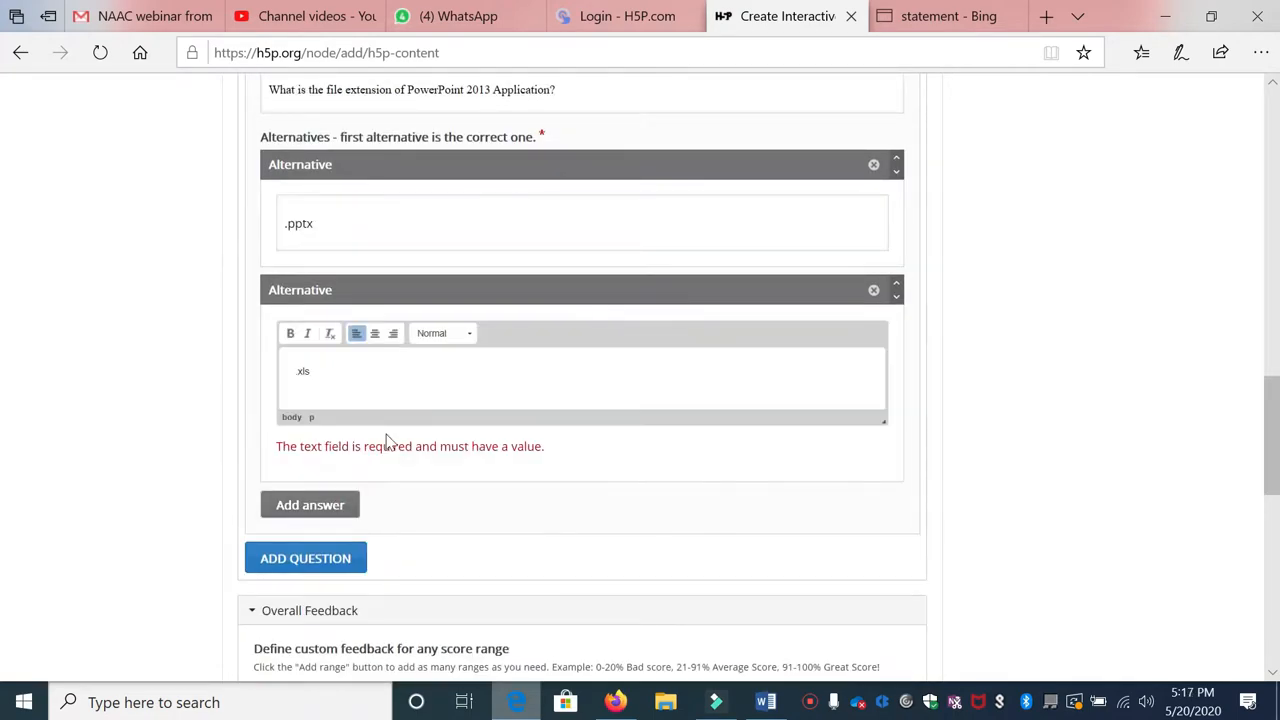
{"action": "left_click", "coordinate": [348, 505]}
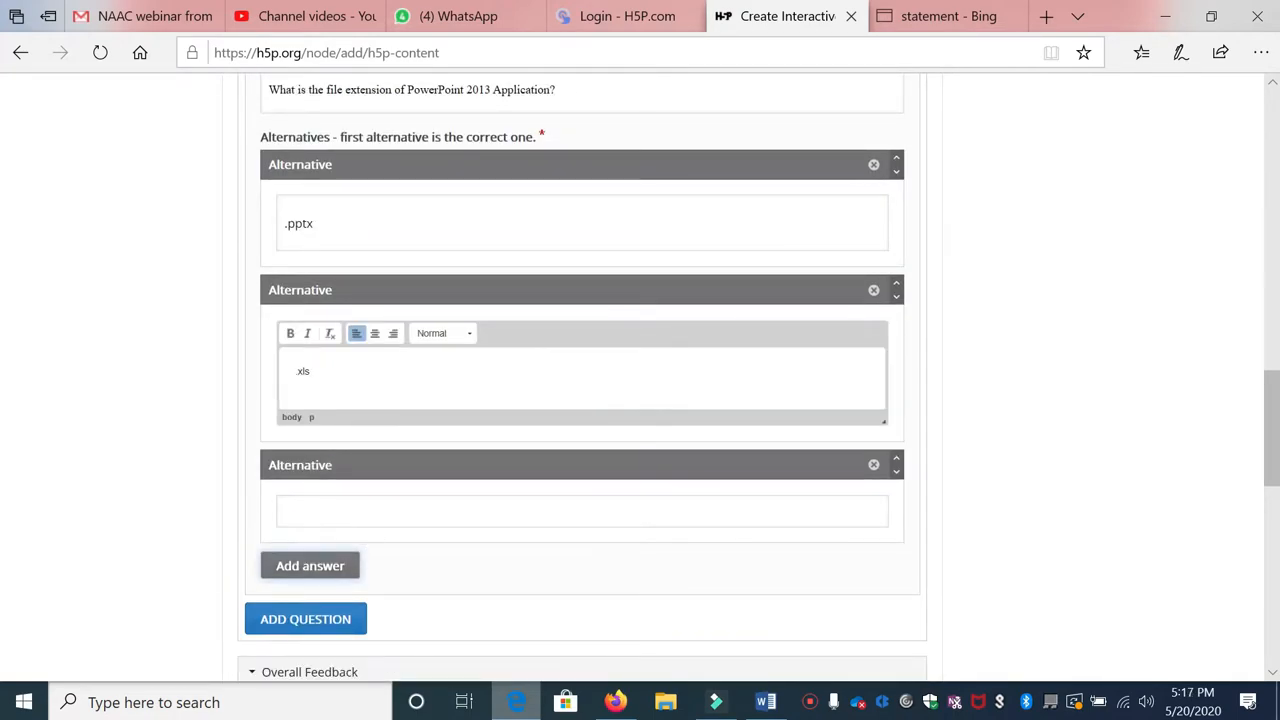
{"action": "left_click", "coordinate": [375, 518]}
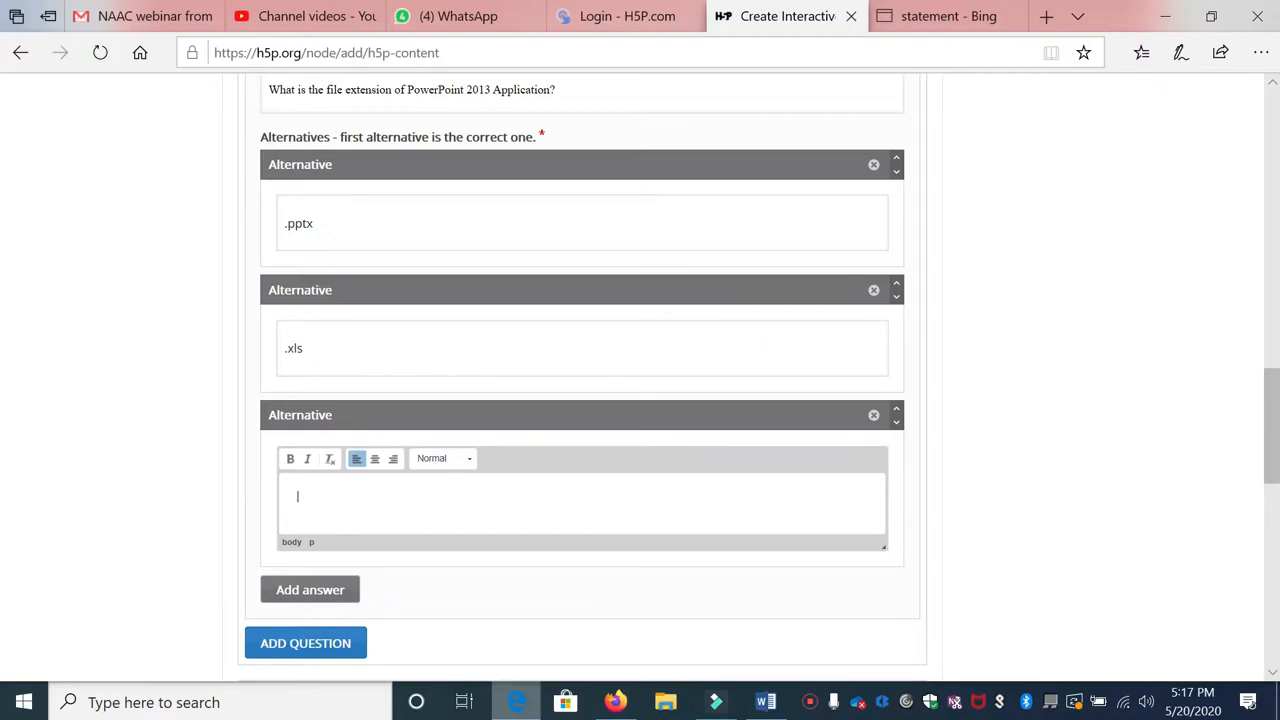
{"action": "type", "text": ".doc"}
{"action": "scroll", "coordinate": [480, 451], "scroll_direction": "down", "scroll_amount": 5}
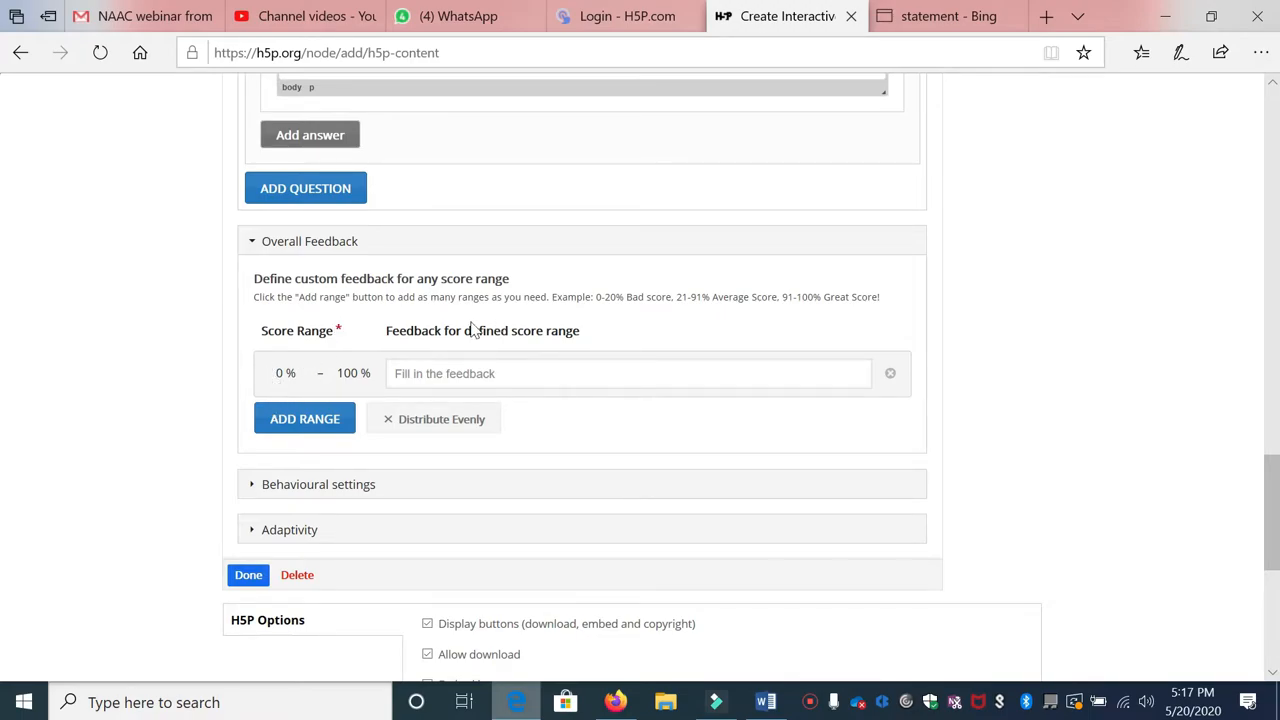
{"action": "left_click", "coordinate": [256, 582]}
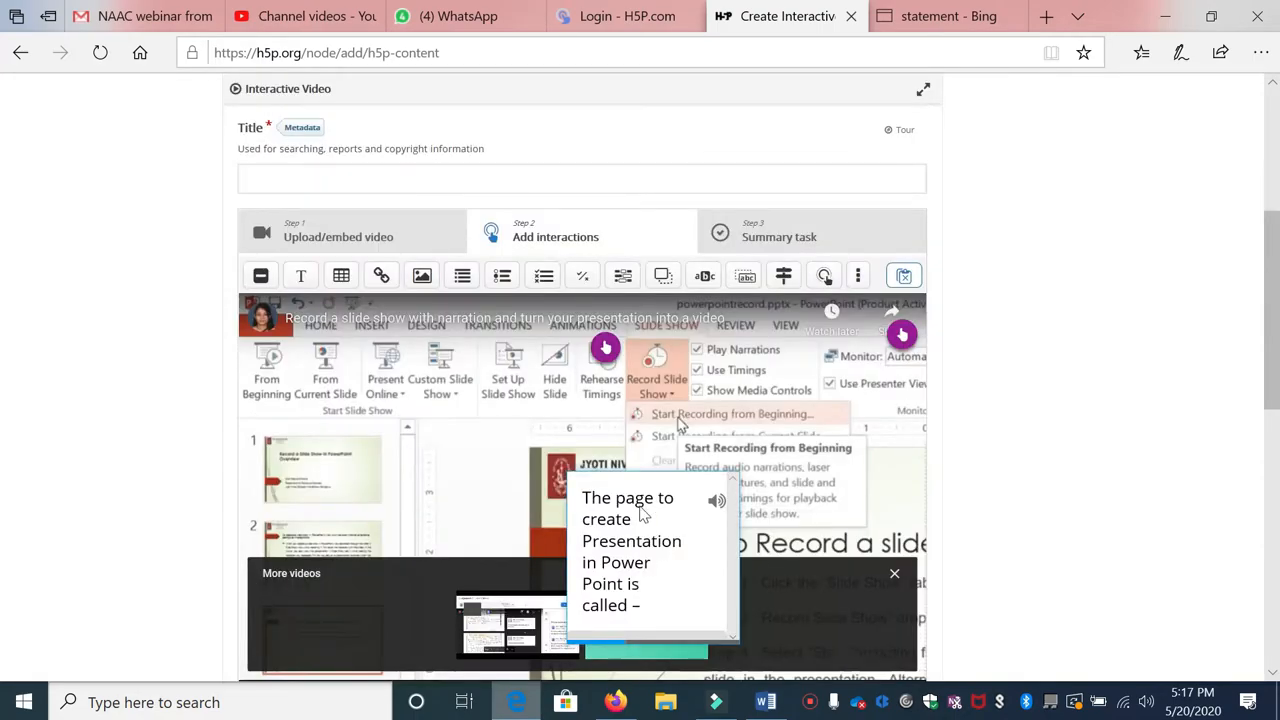
Step: Widen the quiz popup to the right and left, and make it taller so Document, Paper and Slide show
{"action": "scroll", "coordinate": [643, 514], "scroll_direction": "down", "scroll_amount": 2}
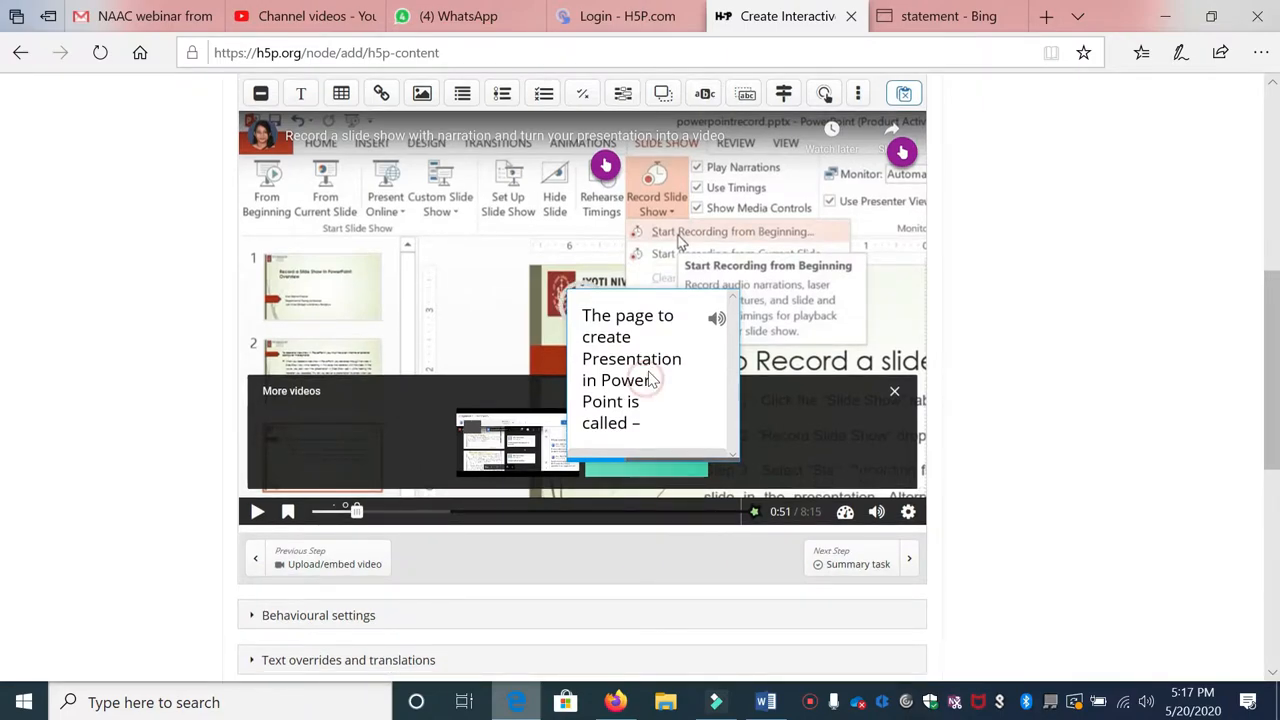
{"action": "left_click", "coordinate": [648, 378]}
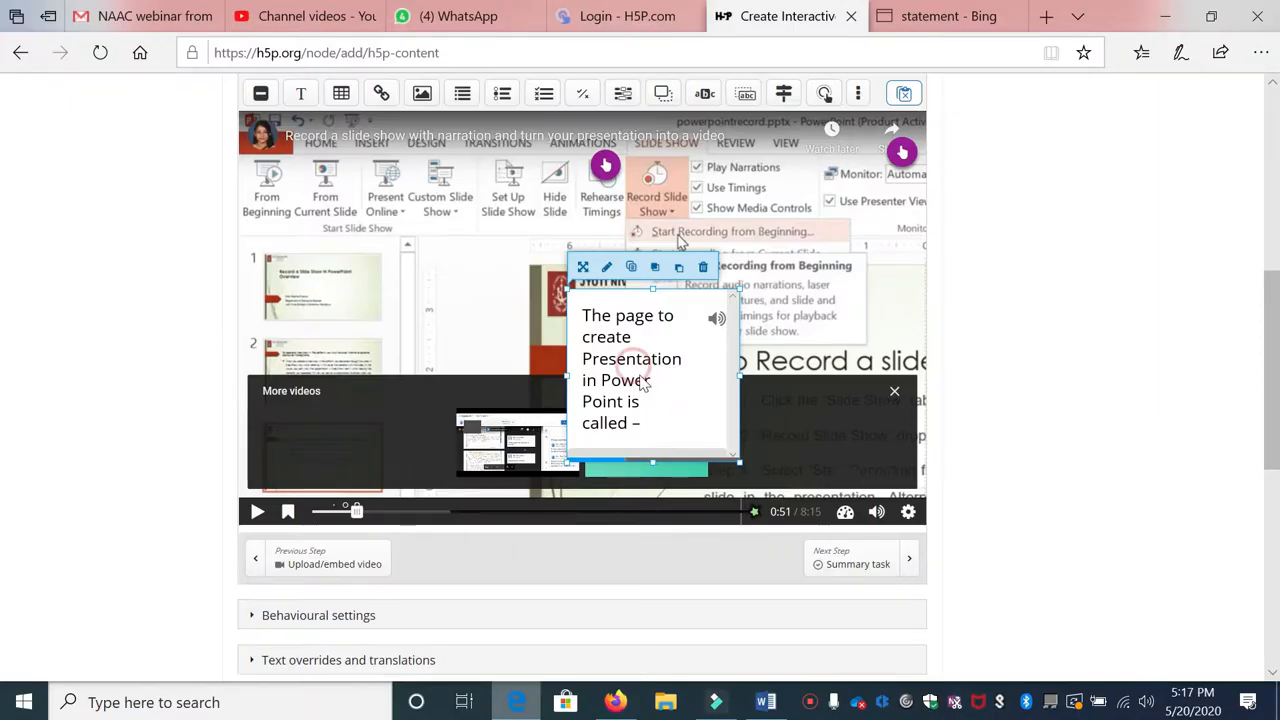
{"action": "left_click_drag", "start_coordinate": [737, 375], "coordinate": [800, 380]}
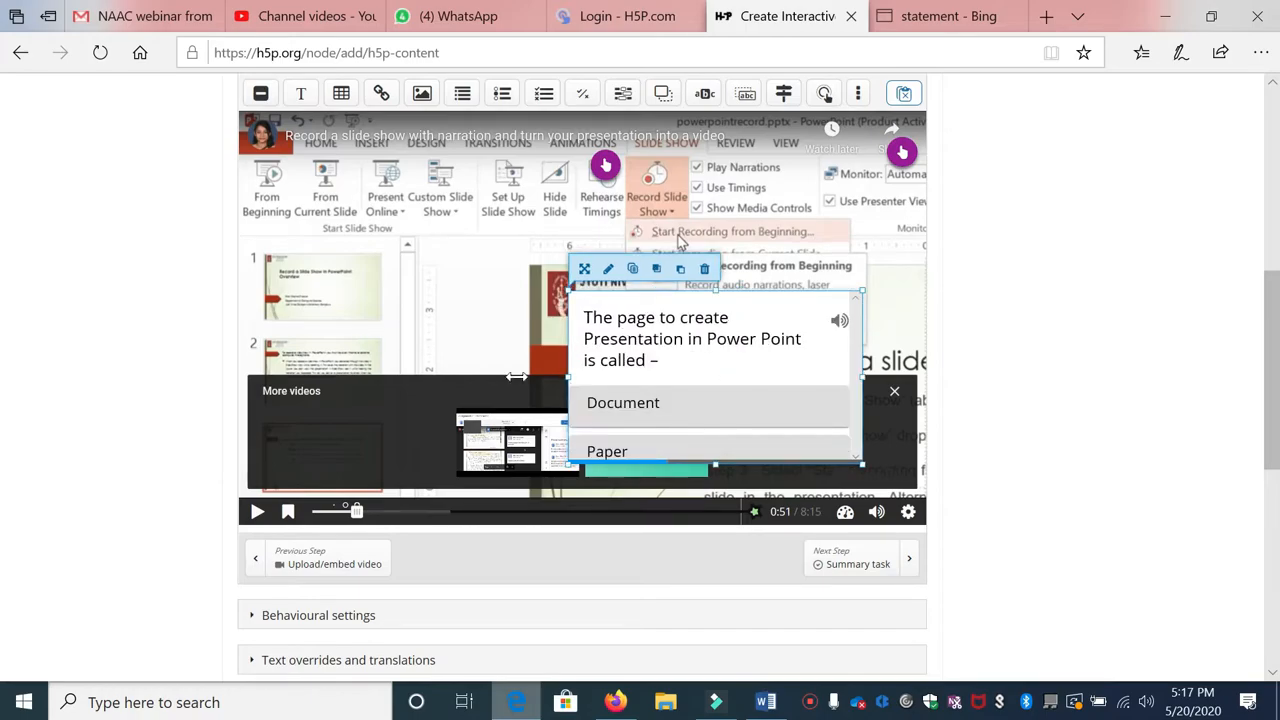
{"action": "left_click_drag", "start_coordinate": [570, 382], "coordinate": [443, 381]}
{"action": "left_click_drag", "start_coordinate": [652, 465], "coordinate": [657, 486]}
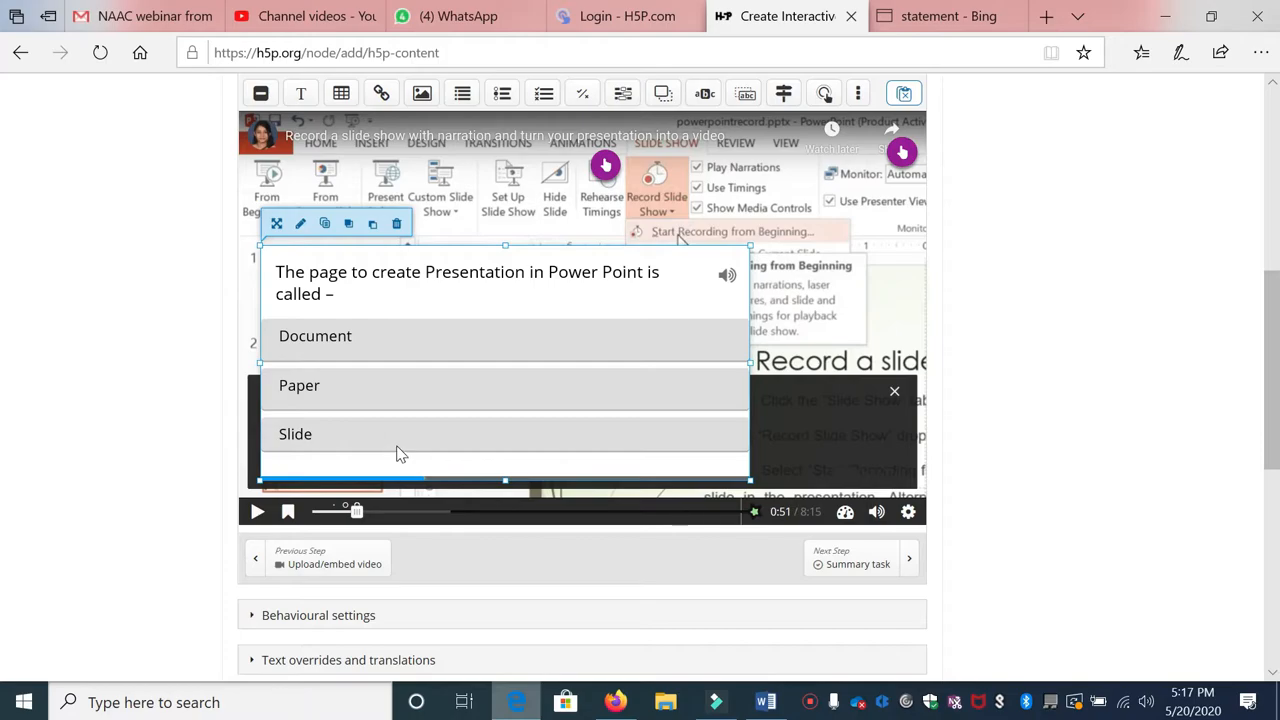
{"action": "scroll", "coordinate": [400, 442], "scroll_direction": "up", "scroll_amount": 1}
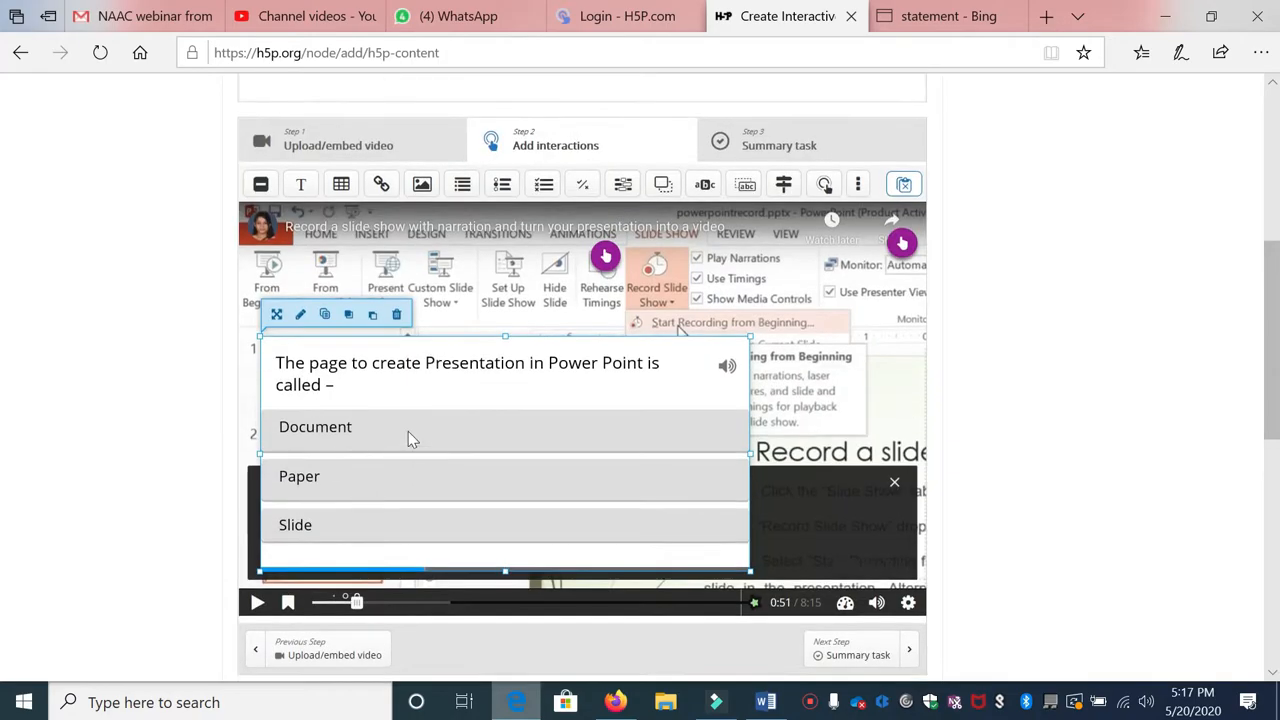
Step: Add a Multiple Choice poster at 1:06 and remove 'Untitled' from its title
{"action": "left_click", "coordinate": [370, 603]}
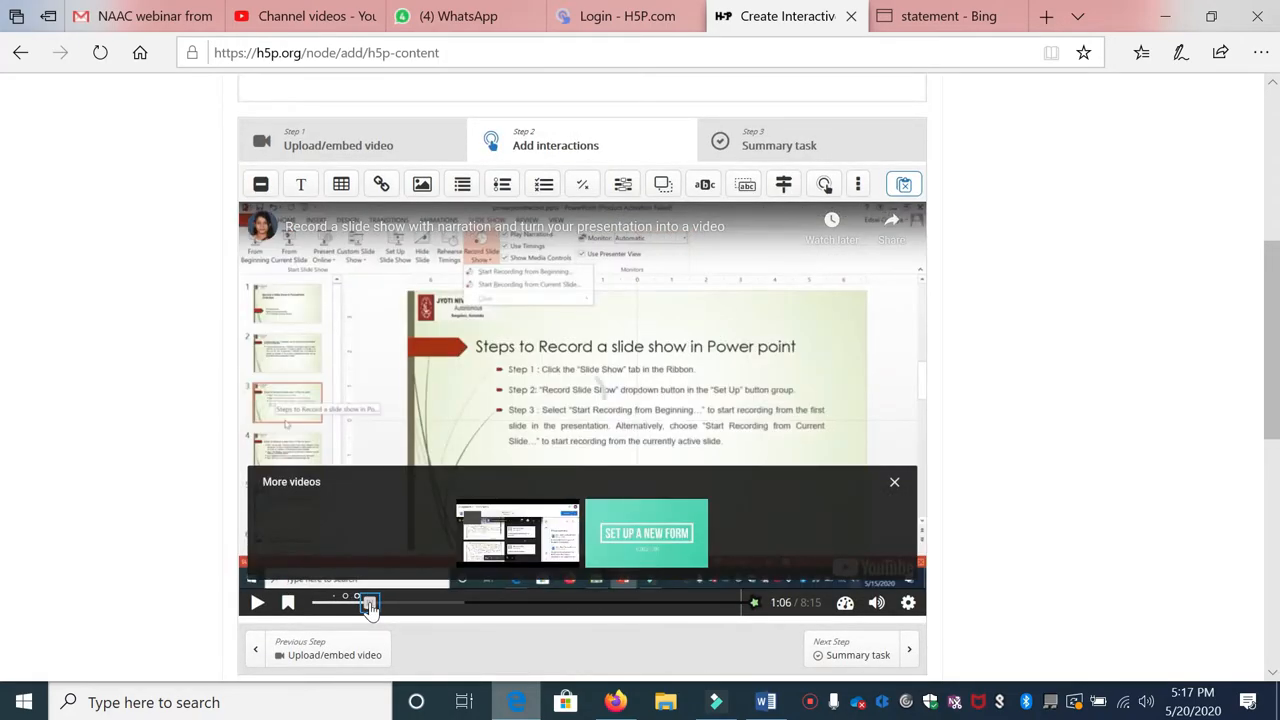
{"action": "left_click", "coordinate": [543, 190]}
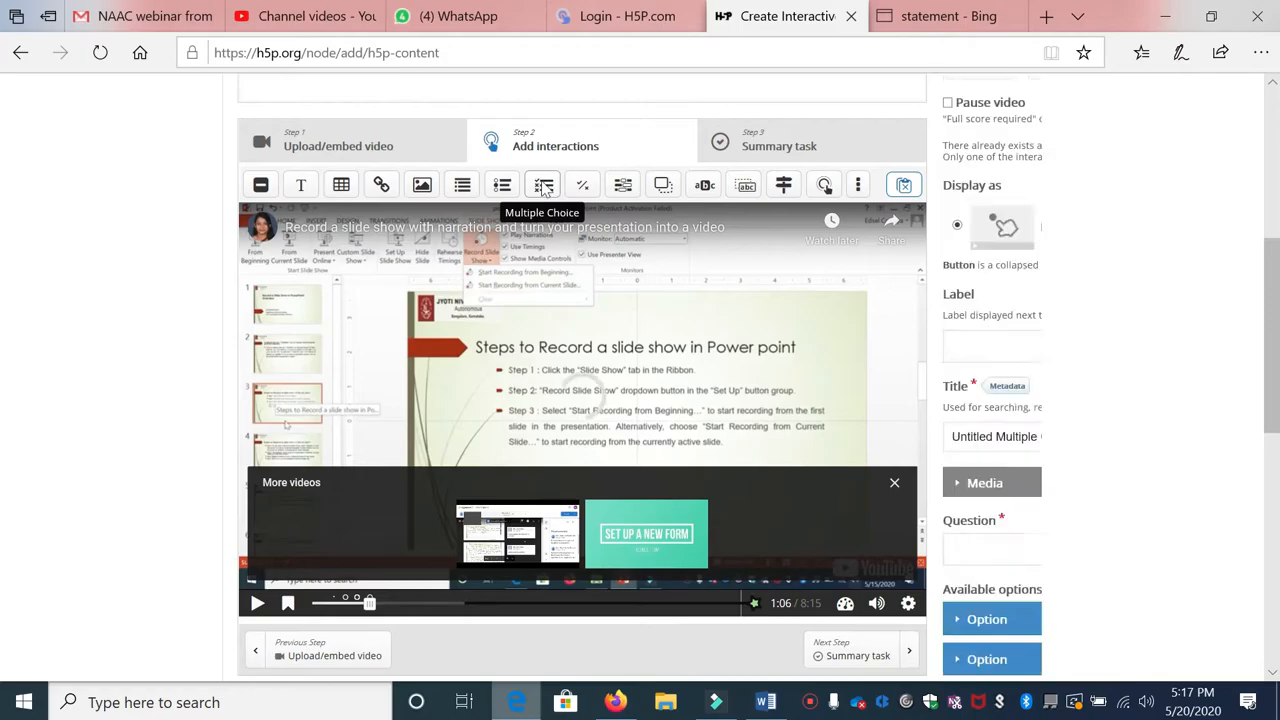
{"action": "scroll", "coordinate": [370, 398], "scroll_direction": "up", "scroll_amount": 4}
{"action": "scroll", "coordinate": [370, 398], "scroll_direction": "down", "scroll_amount": 3}
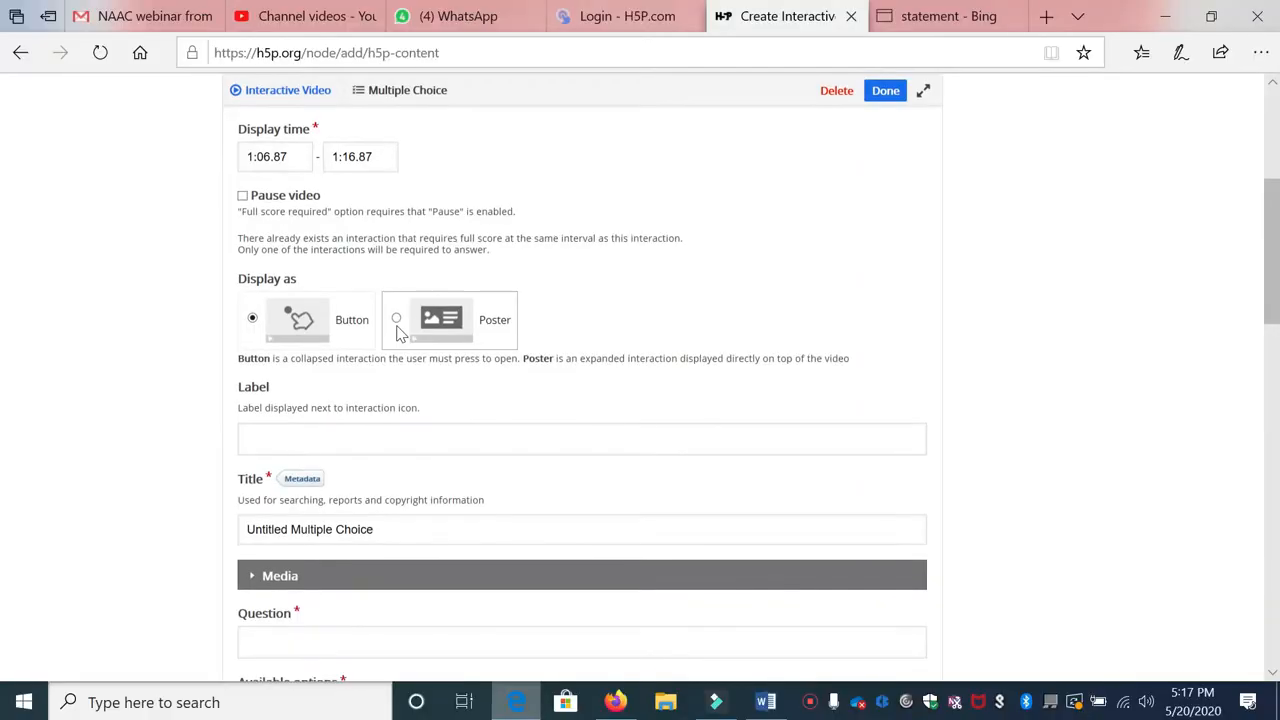
{"action": "left_click", "coordinate": [397, 325]}
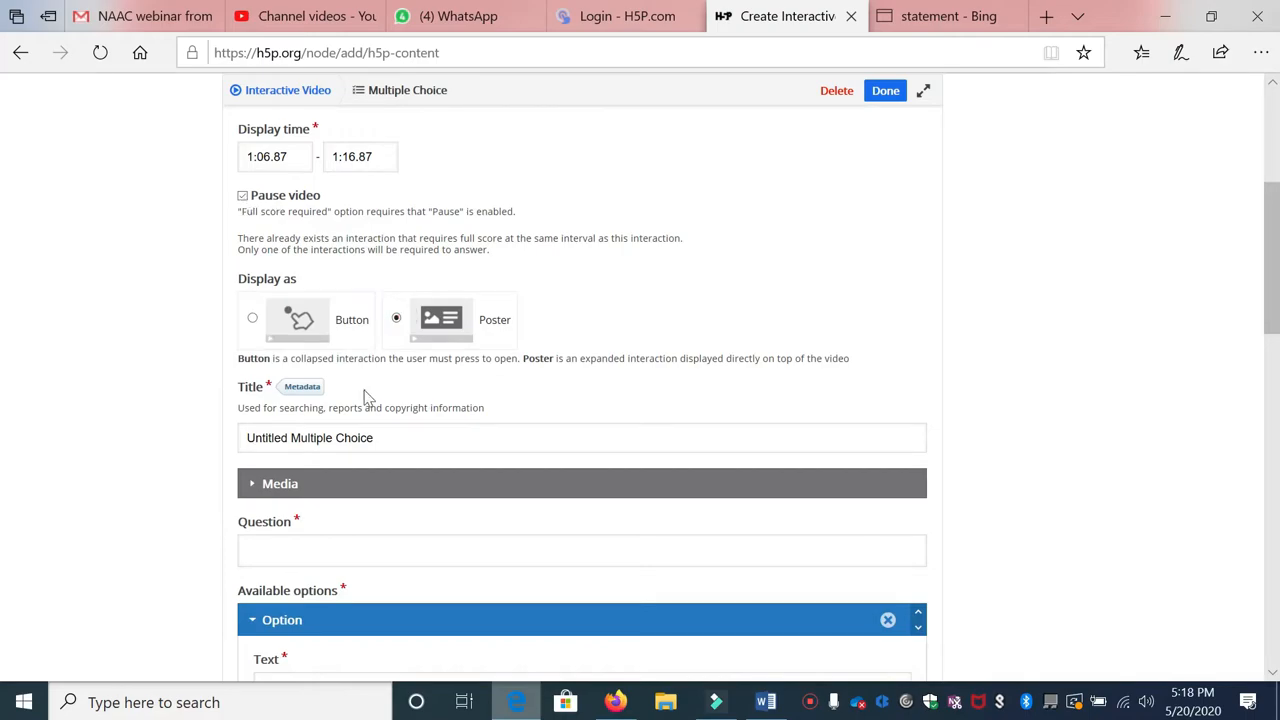
{"action": "scroll", "coordinate": [443, 397], "scroll_direction": "down", "scroll_amount": 2}
{"action": "left_click_drag", "start_coordinate": [289, 256], "coordinate": [198, 260]}
{"action": "key", "text": "BackSpace"}
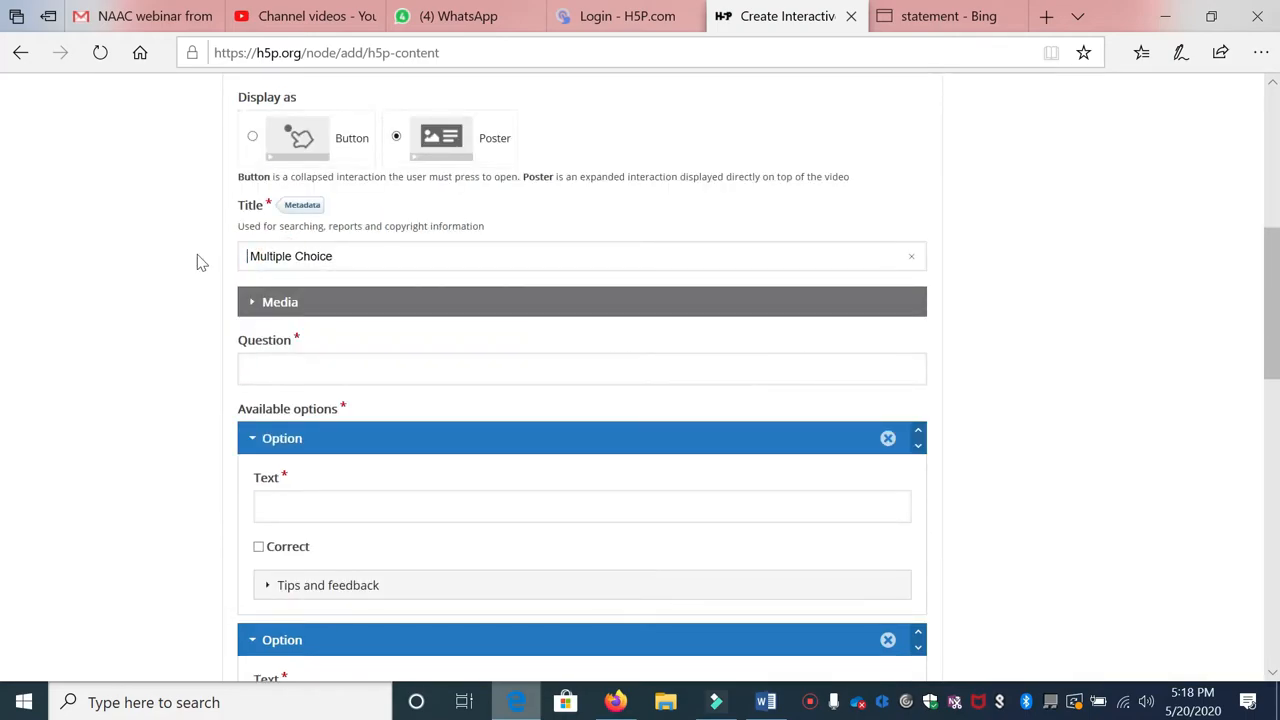
Step: Paste the Slide Show shortcut-key question and make the first option F4
{"action": "left_click", "coordinate": [320, 370]}
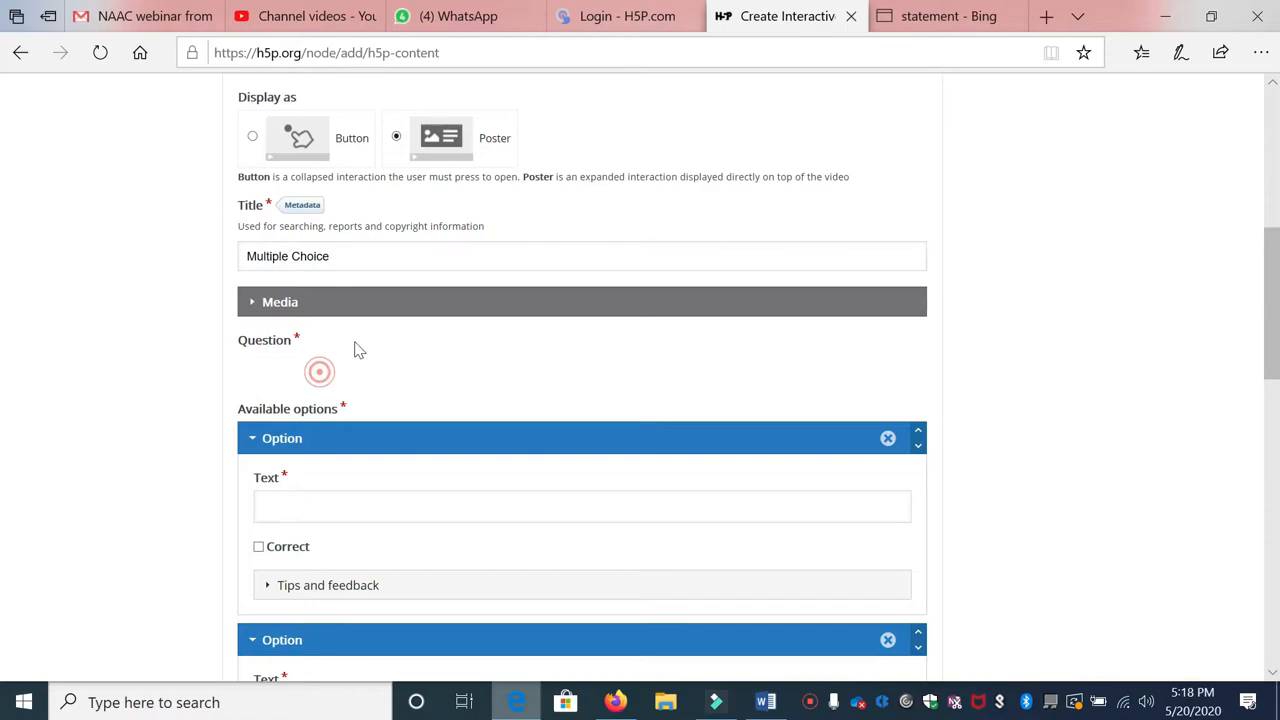
{"action": "type", "text": "____________is the Shortcut key for the Slide Show view."}
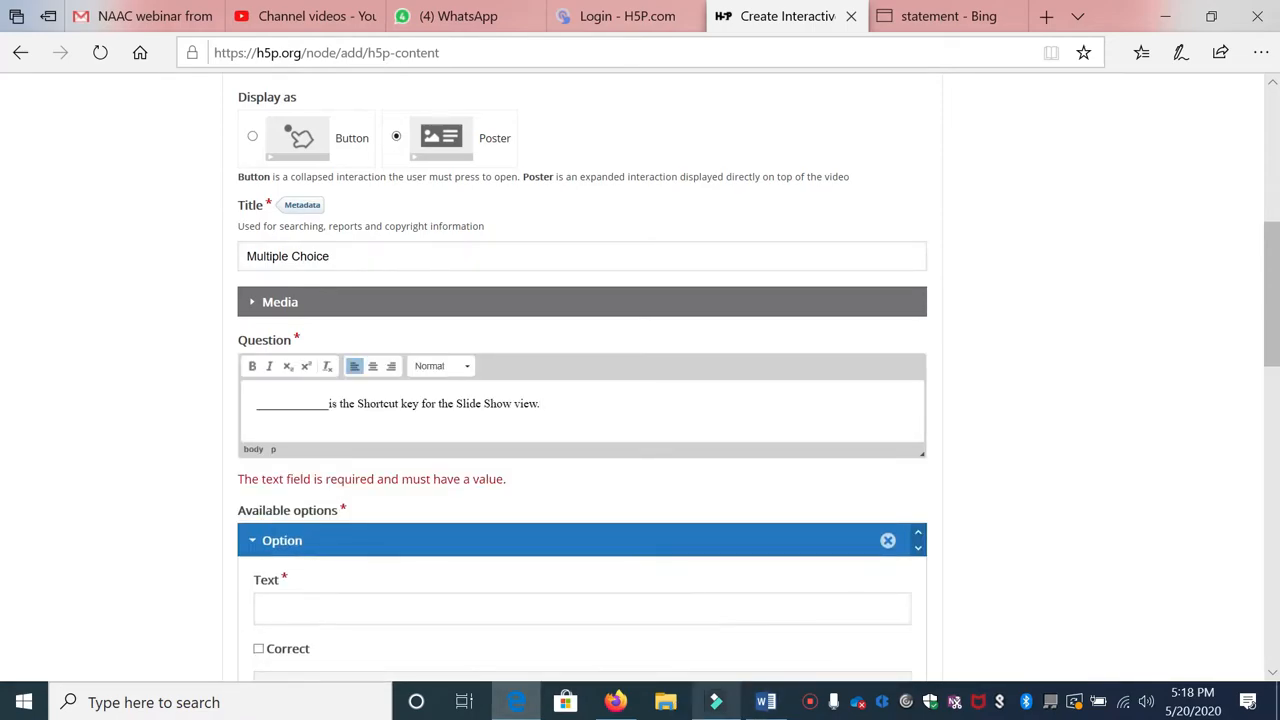
{"action": "left_click", "coordinate": [320, 614]}
{"action": "left_click", "coordinate": [342, 560]}
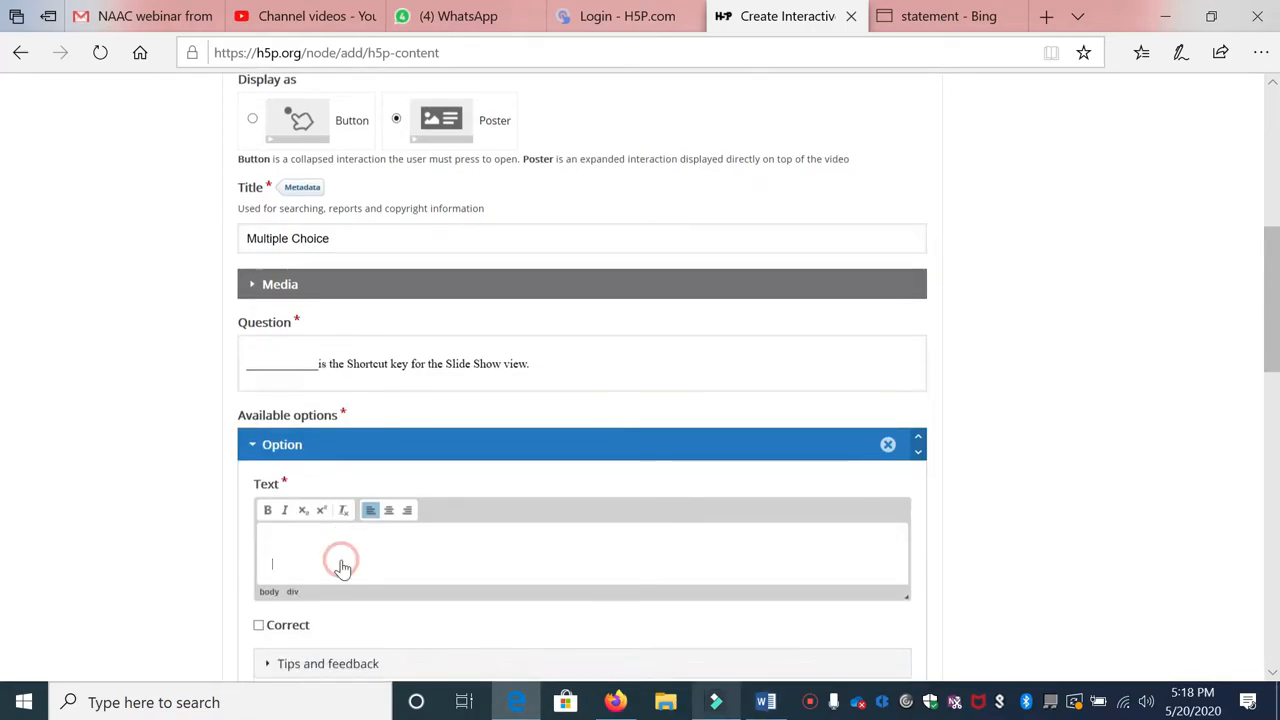
{"action": "scroll", "coordinate": [342, 560], "scroll_direction": "down", "scroll_amount": 2}
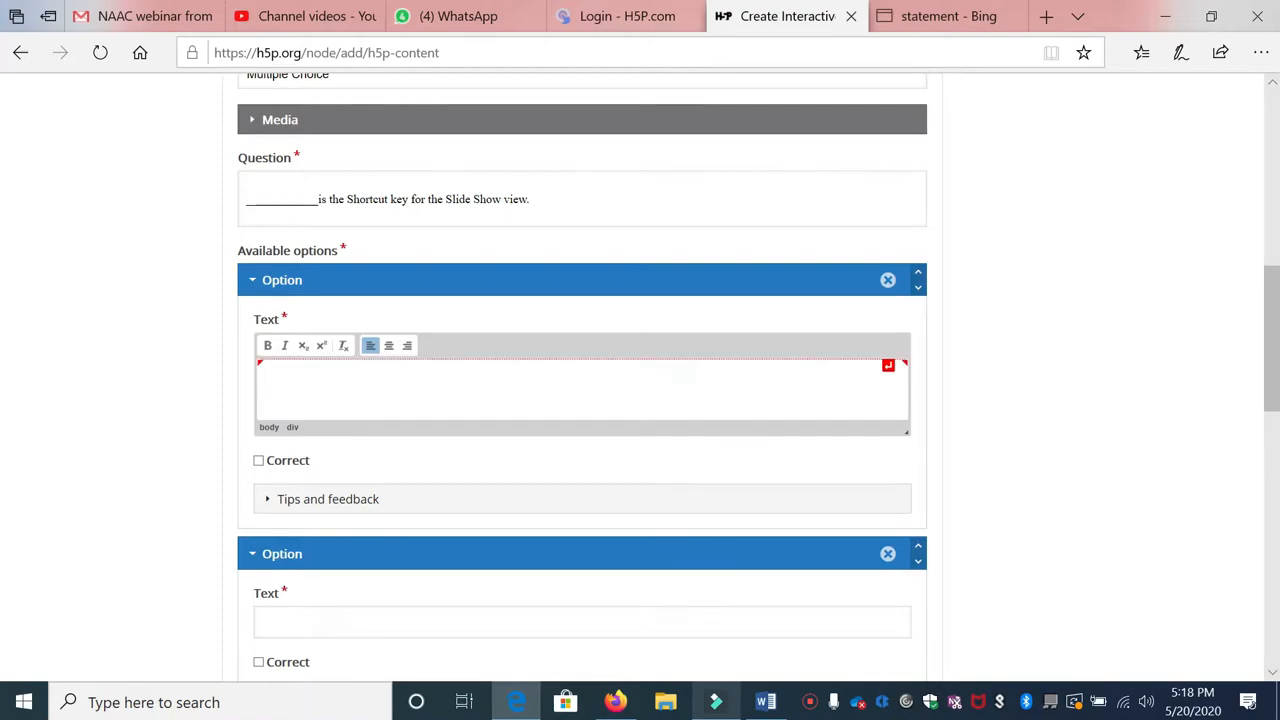
{"action": "scroll", "coordinate": [369, 323], "scroll_direction": "up", "scroll_amount": 1}
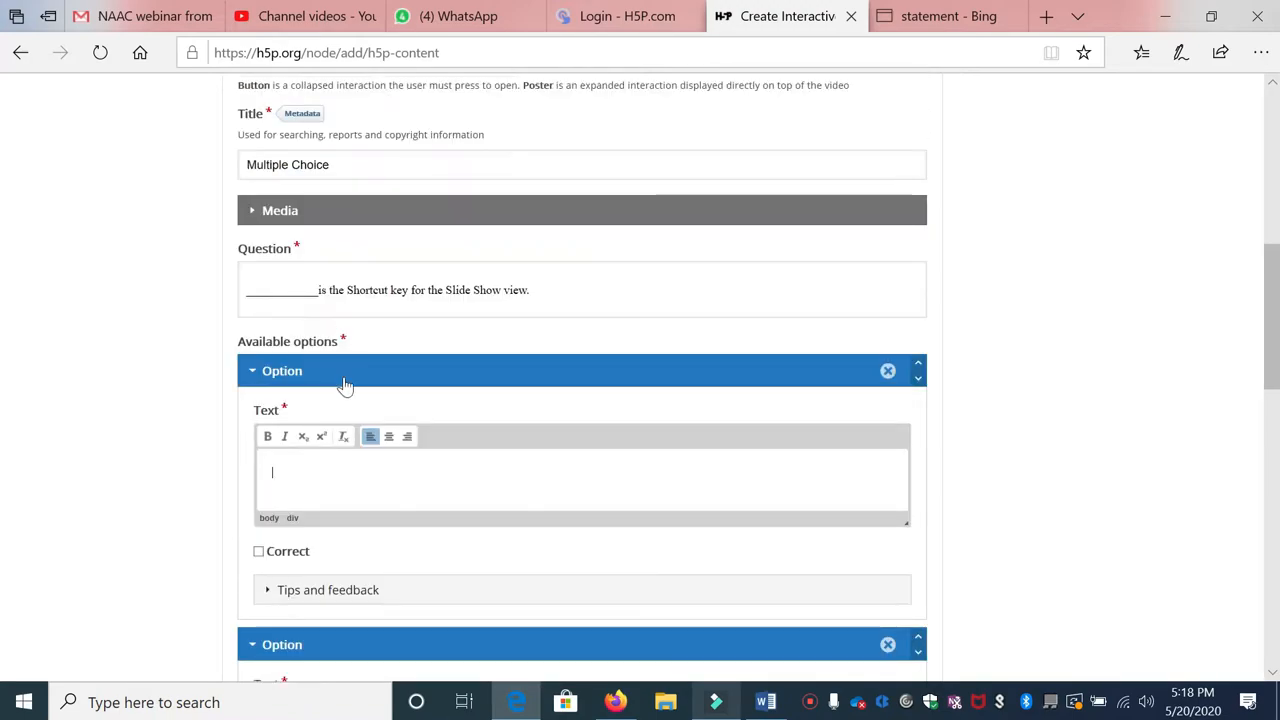
{"action": "left_click", "coordinate": [290, 475]}
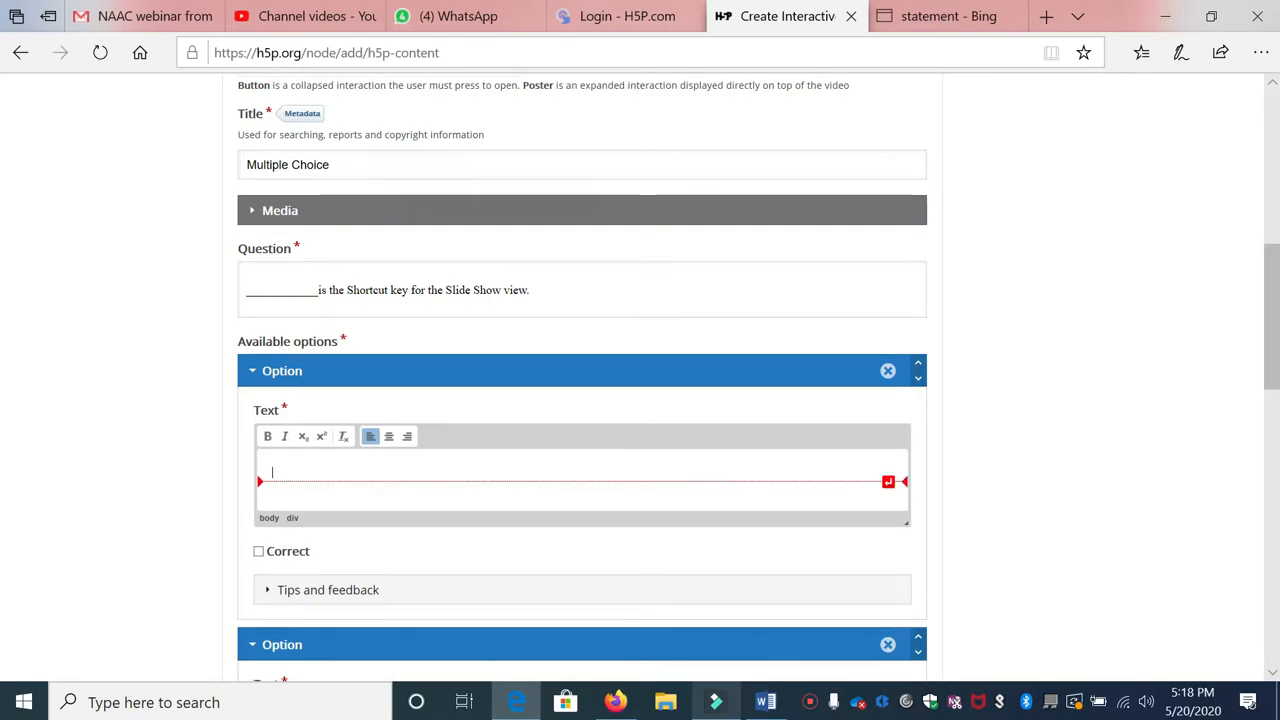
{"action": "scroll", "coordinate": [300, 434], "scroll_direction": "down", "scroll_amount": 1}
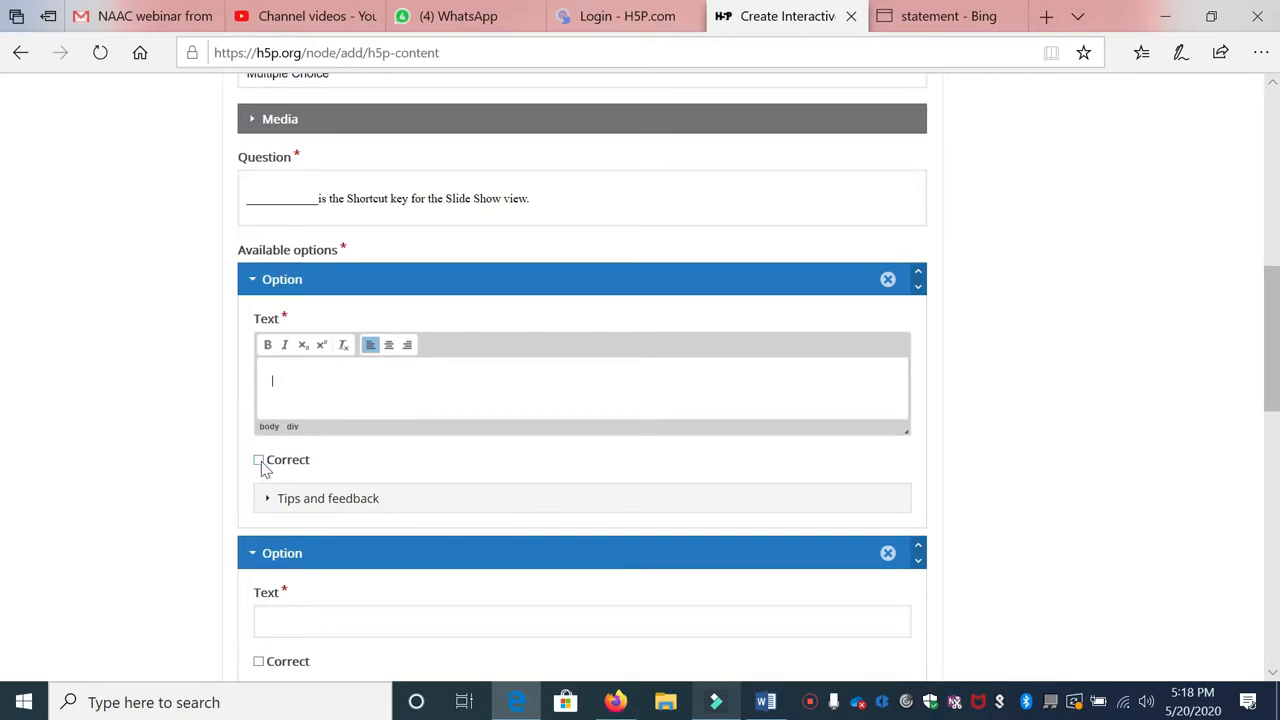
{"action": "left_click", "coordinate": [280, 380]}
{"action": "left_click", "coordinate": [273, 380]}
{"action": "type", "text": "F4"}
{"action": "scroll", "coordinate": [315, 455], "scroll_direction": "down", "scroll_amount": 1}
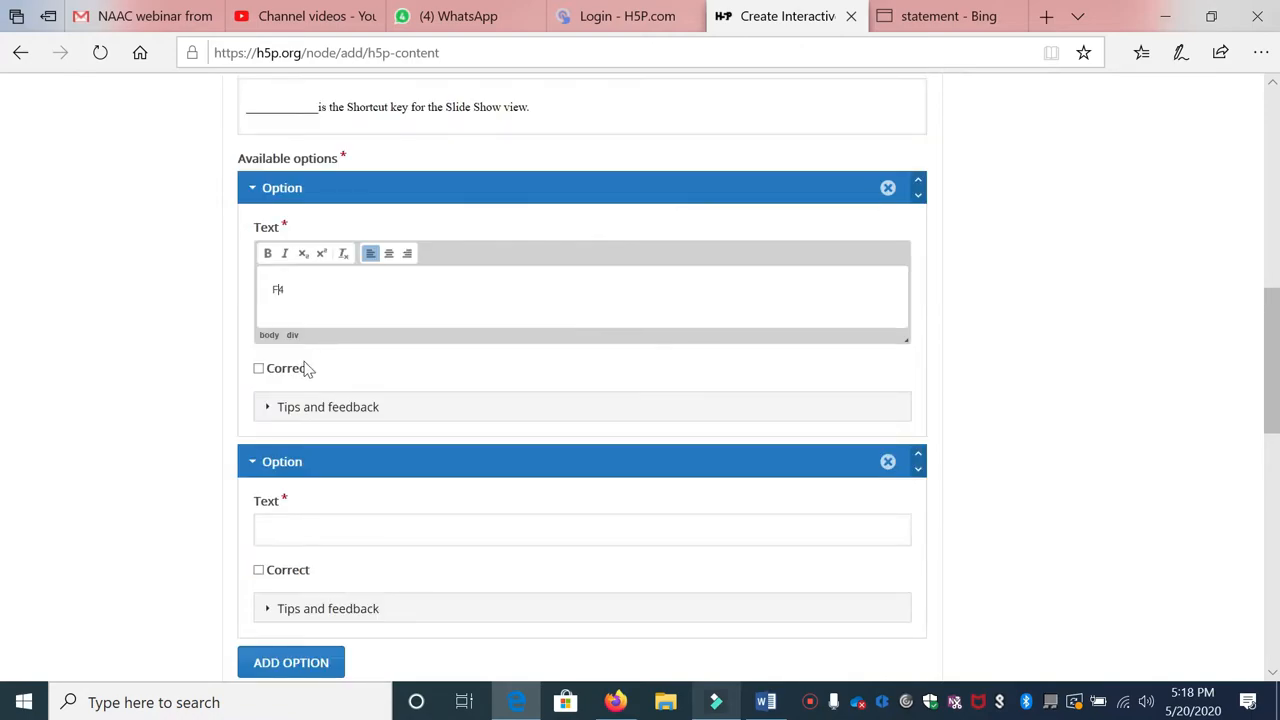
Step: Add option F5 marked correct and a third option F2, then finish the question
{"action": "left_click", "coordinate": [298, 530]}
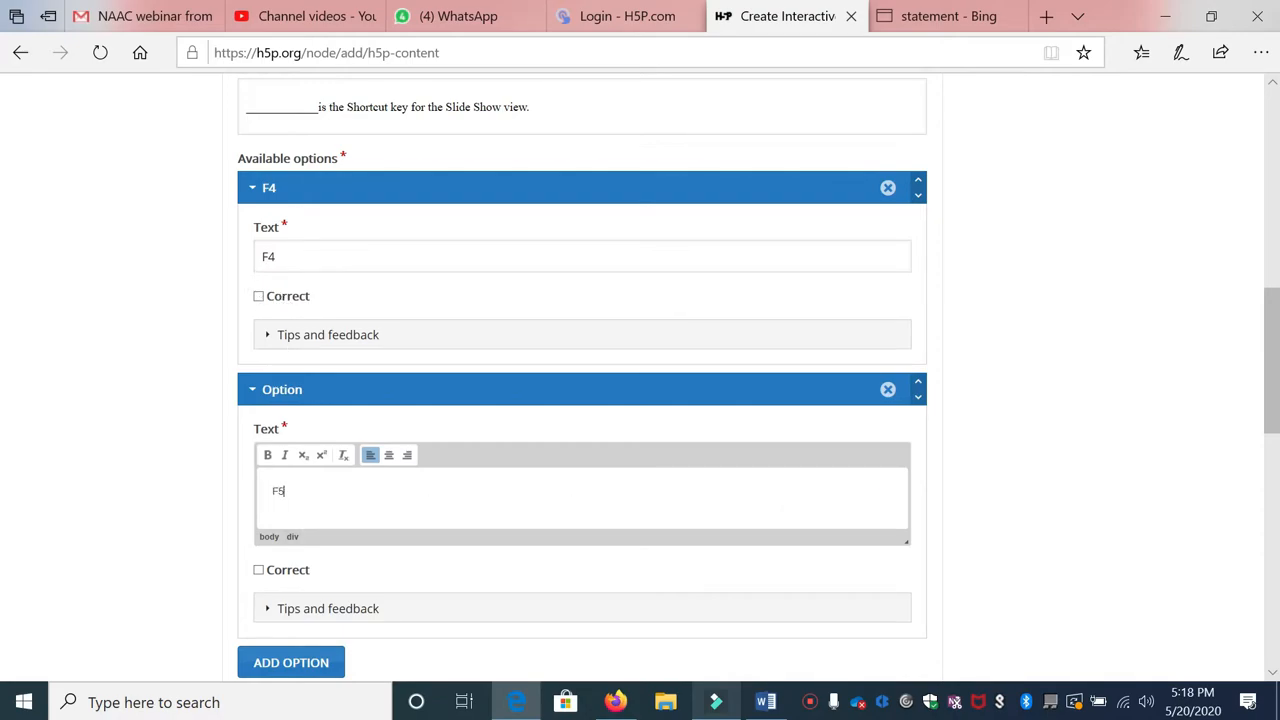
{"action": "type", "text": "F5"}
{"action": "left_click", "coordinate": [258, 570]}
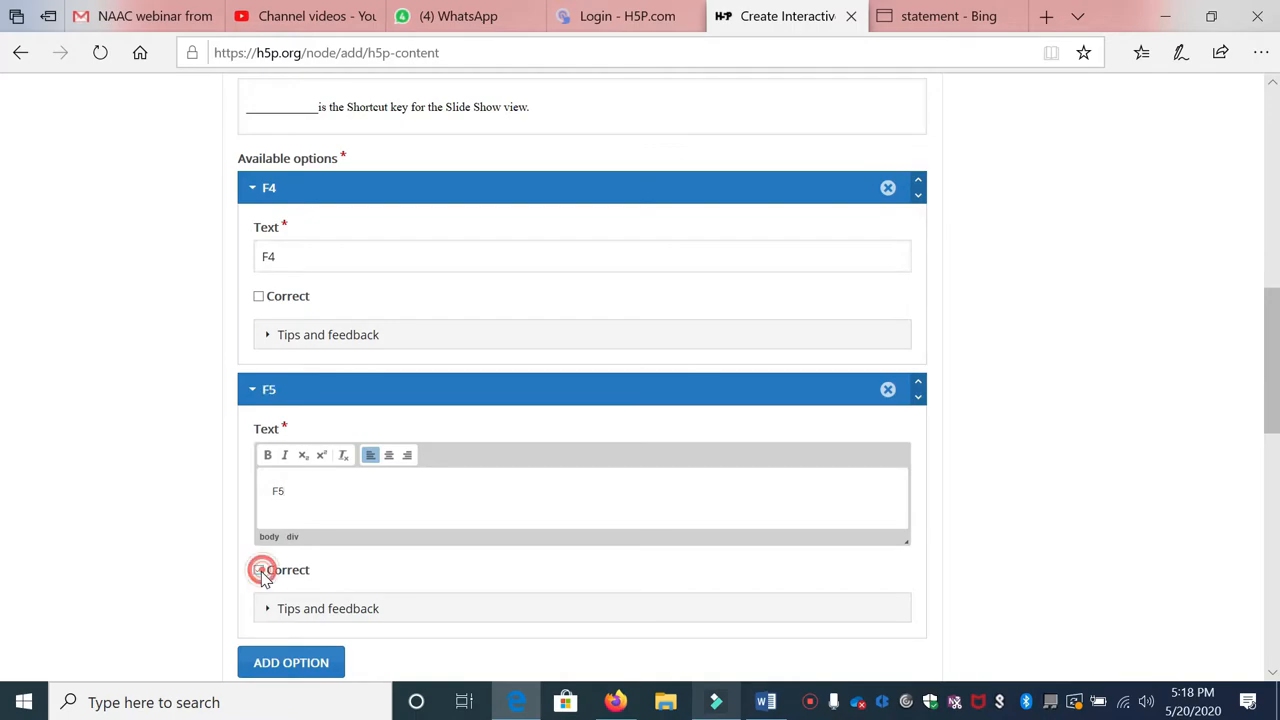
{"action": "scroll", "coordinate": [300, 560], "scroll_direction": "down", "scroll_amount": 2}
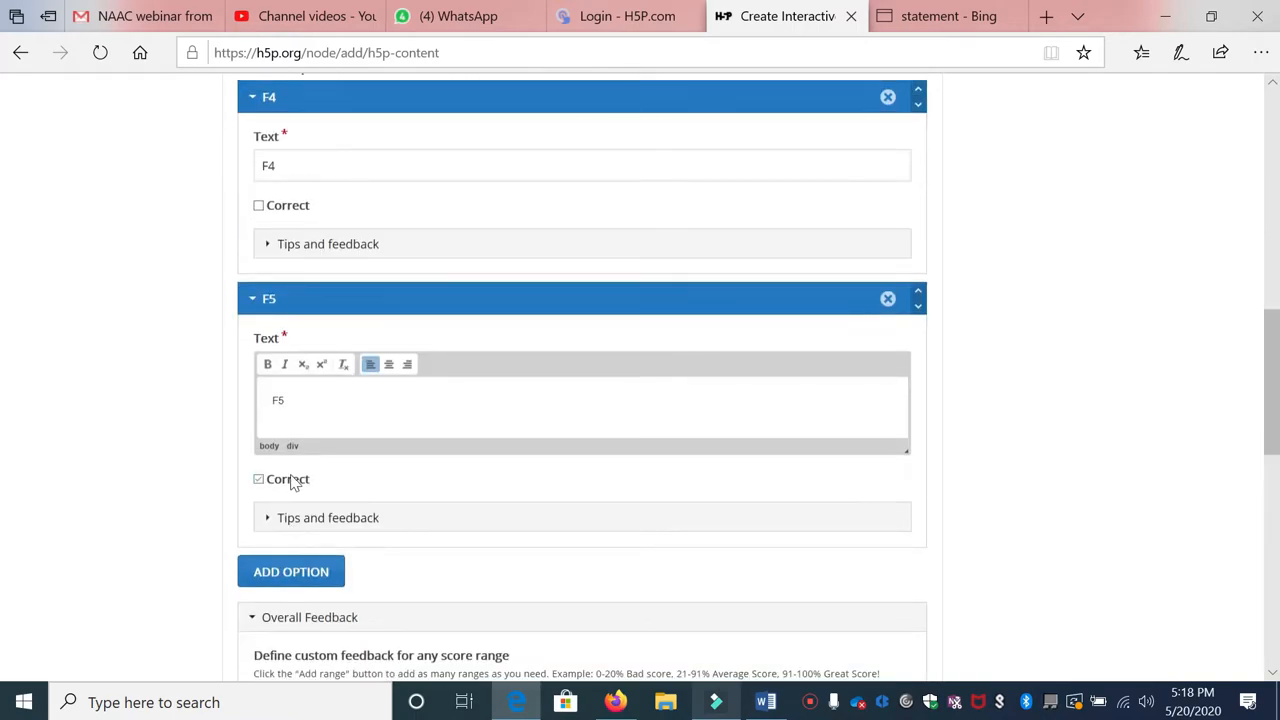
{"action": "left_click", "coordinate": [296, 482]}
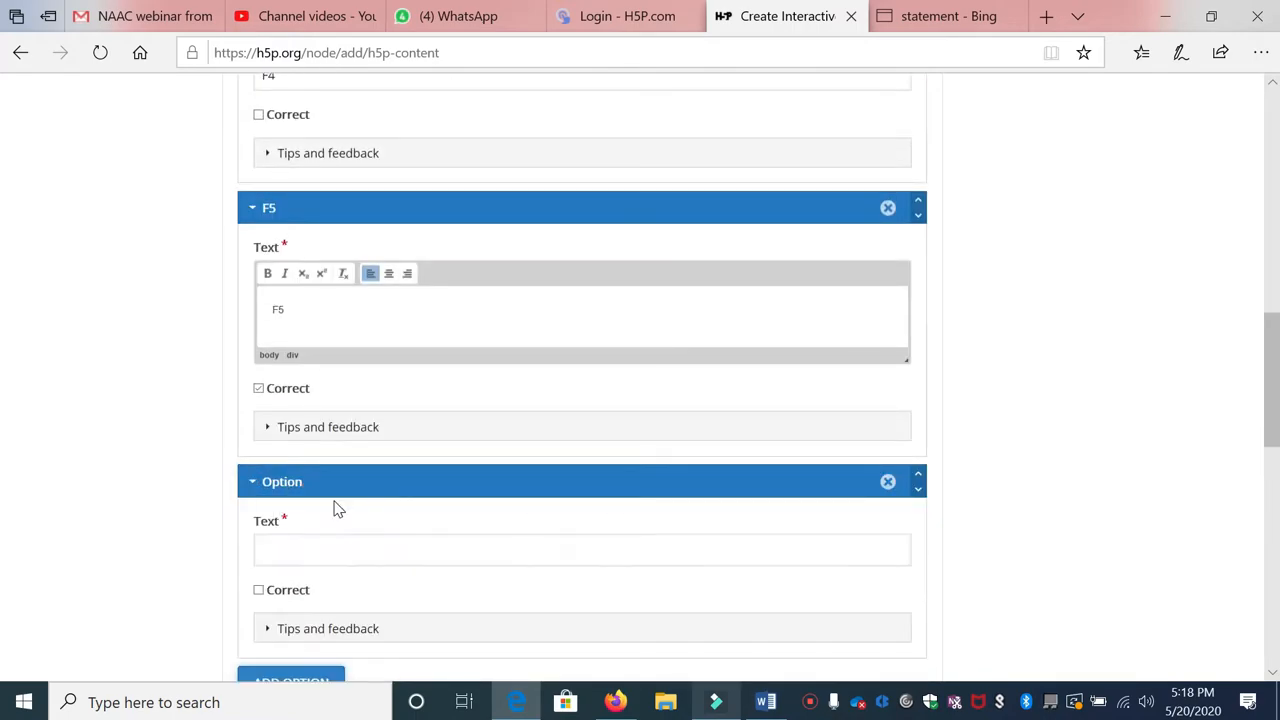
{"action": "left_click", "coordinate": [314, 556]}
{"action": "type", "text": "F2"}
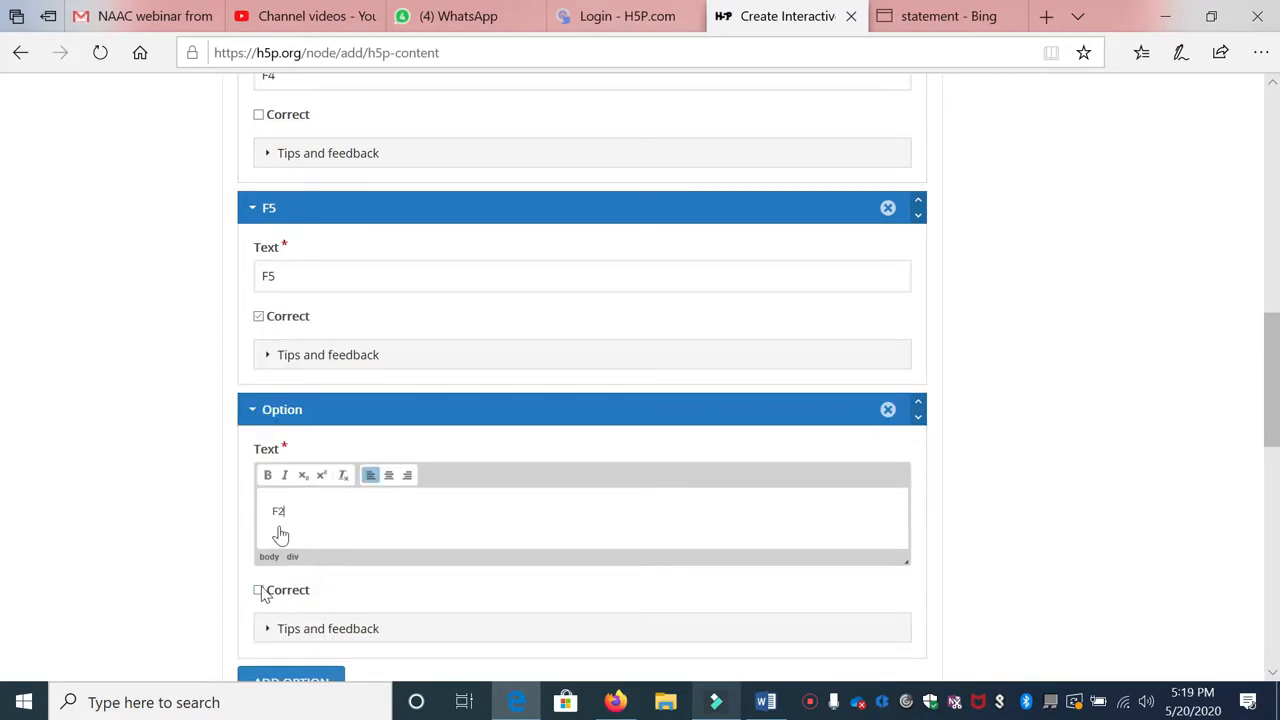
{"action": "scroll", "coordinate": [277, 531], "scroll_direction": "down", "scroll_amount": 6}
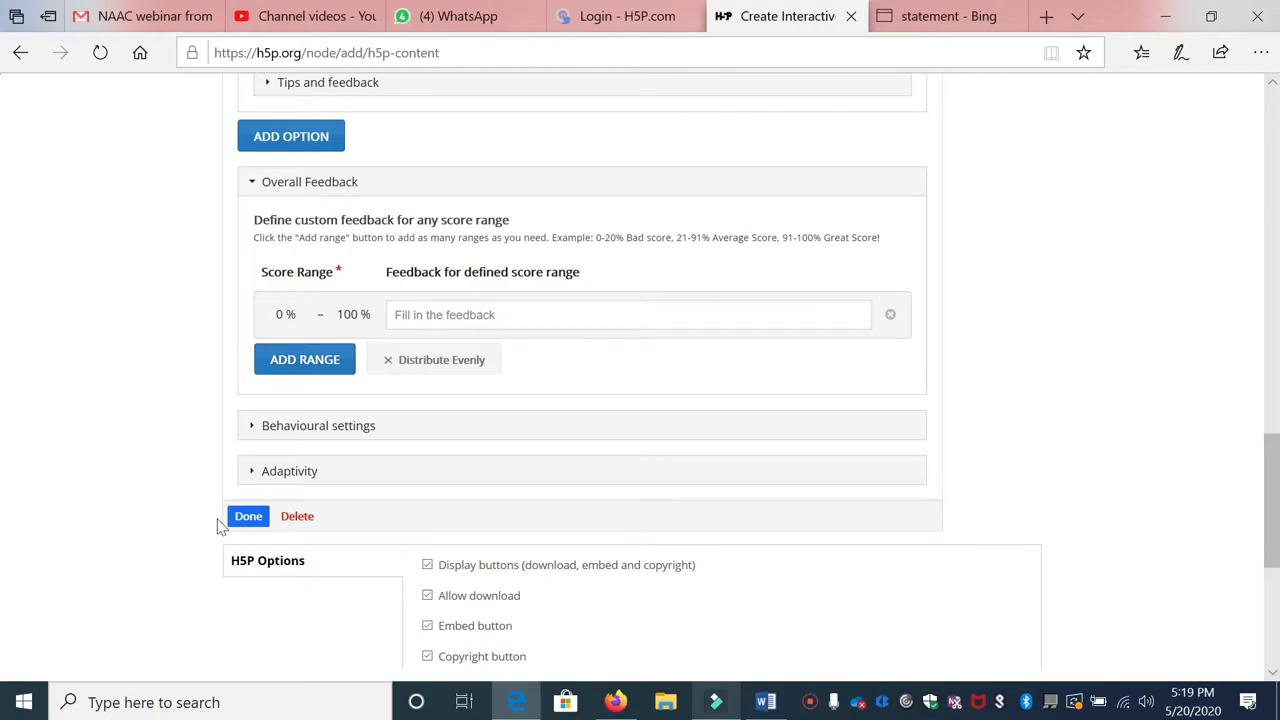
{"action": "left_click", "coordinate": [248, 517]}
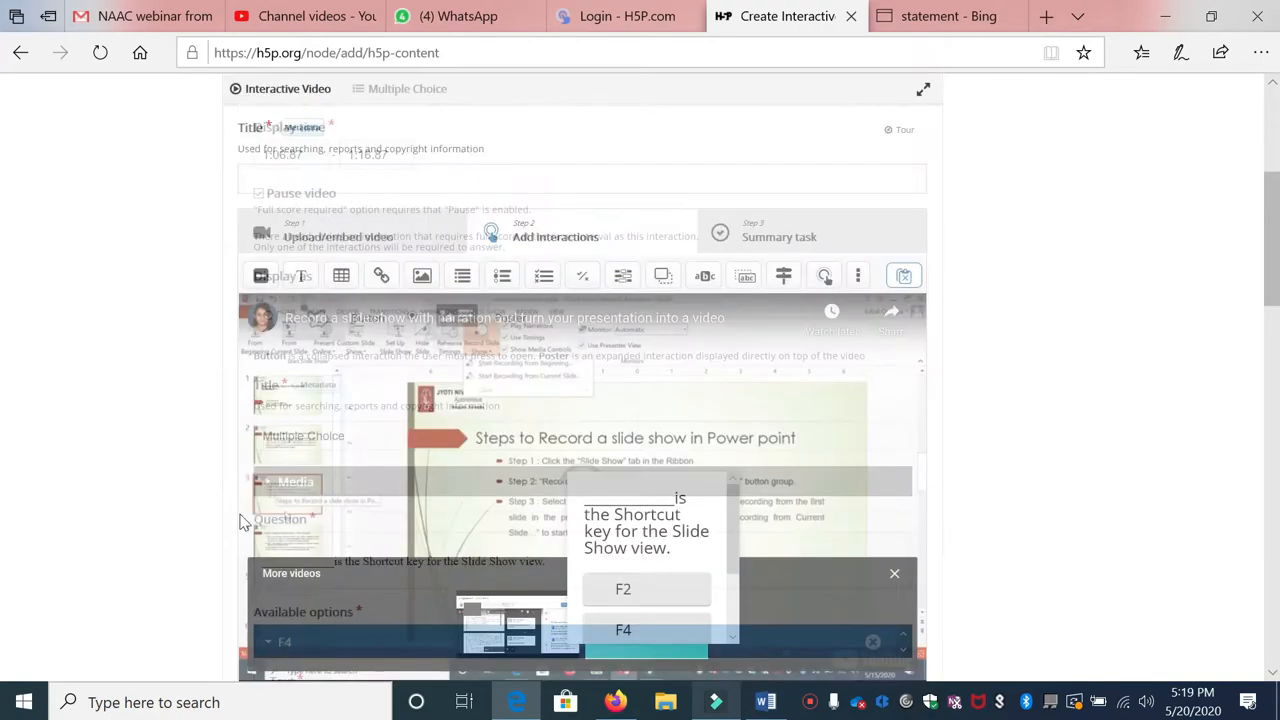
Step: Widen the shortcut-key quiz, move it to the video's left edge, and make it taller to reveal Check
{"action": "left_click", "coordinate": [631, 499]}
{"action": "left_click_drag", "start_coordinate": [566, 556], "coordinate": [435, 557]}
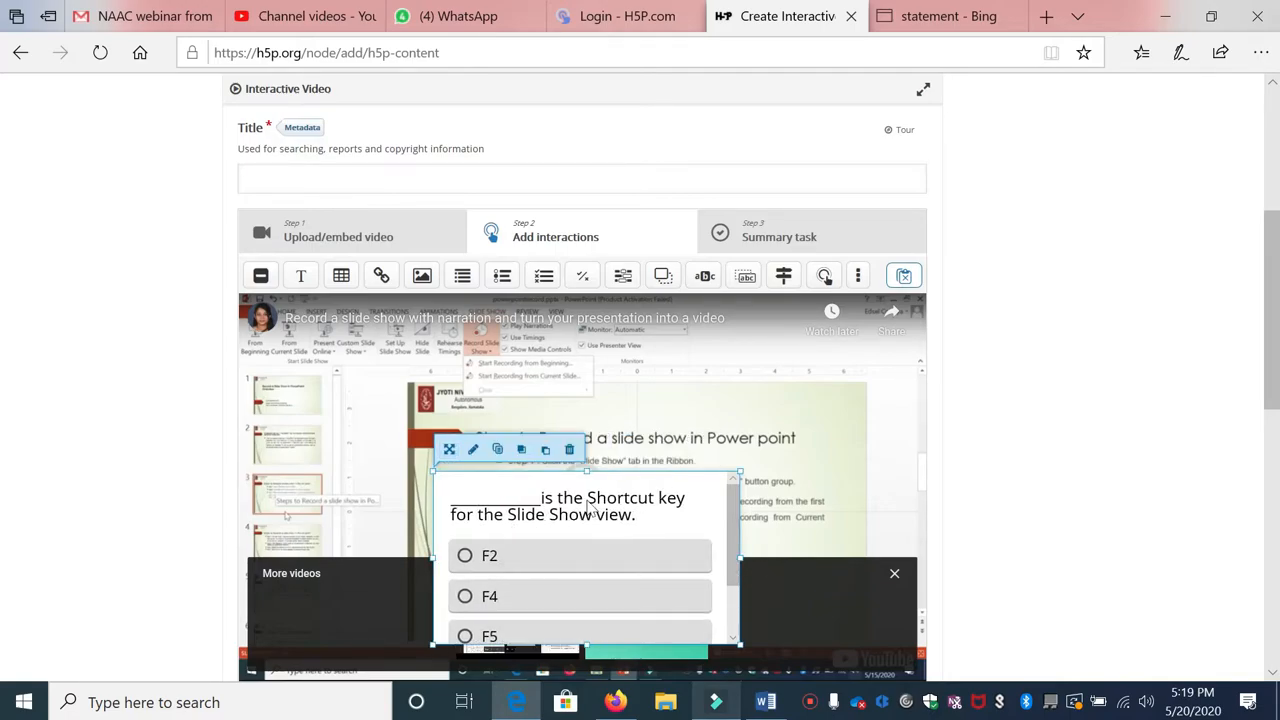
{"action": "left_click_drag", "start_coordinate": [587, 500], "coordinate": [390, 478]}
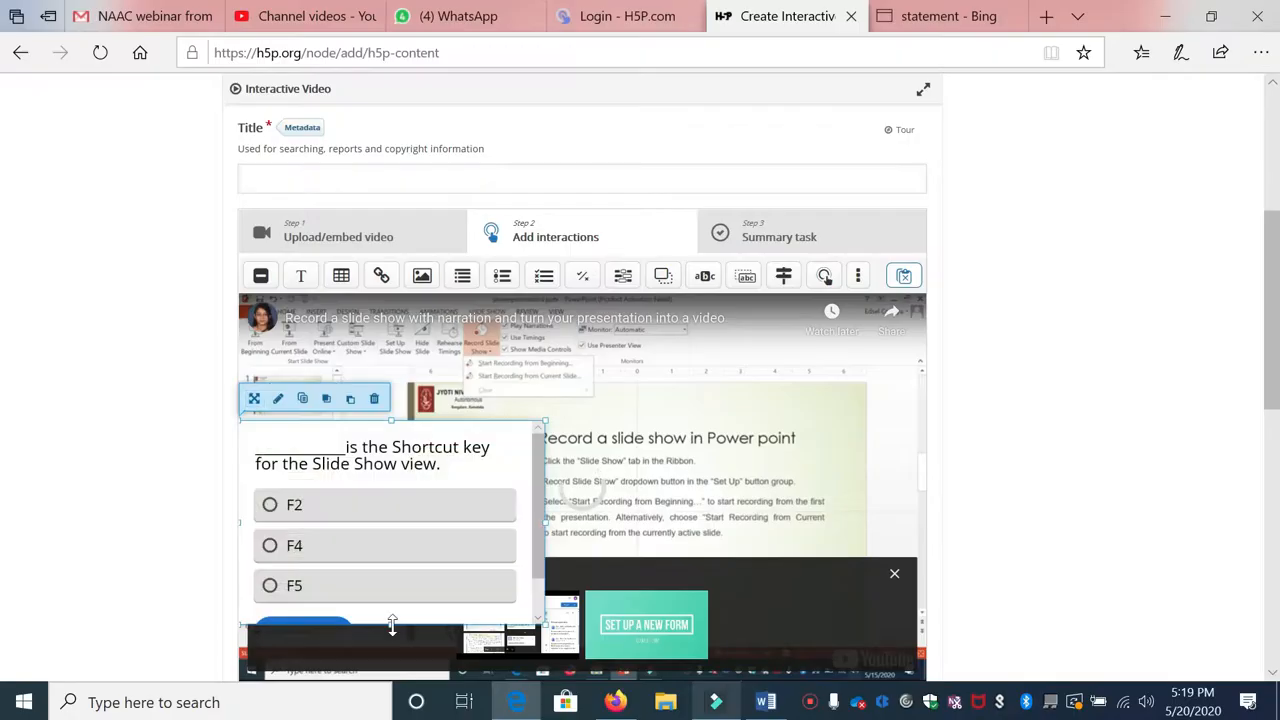
{"action": "left_click_drag", "start_coordinate": [392, 624], "coordinate": [392, 648]}
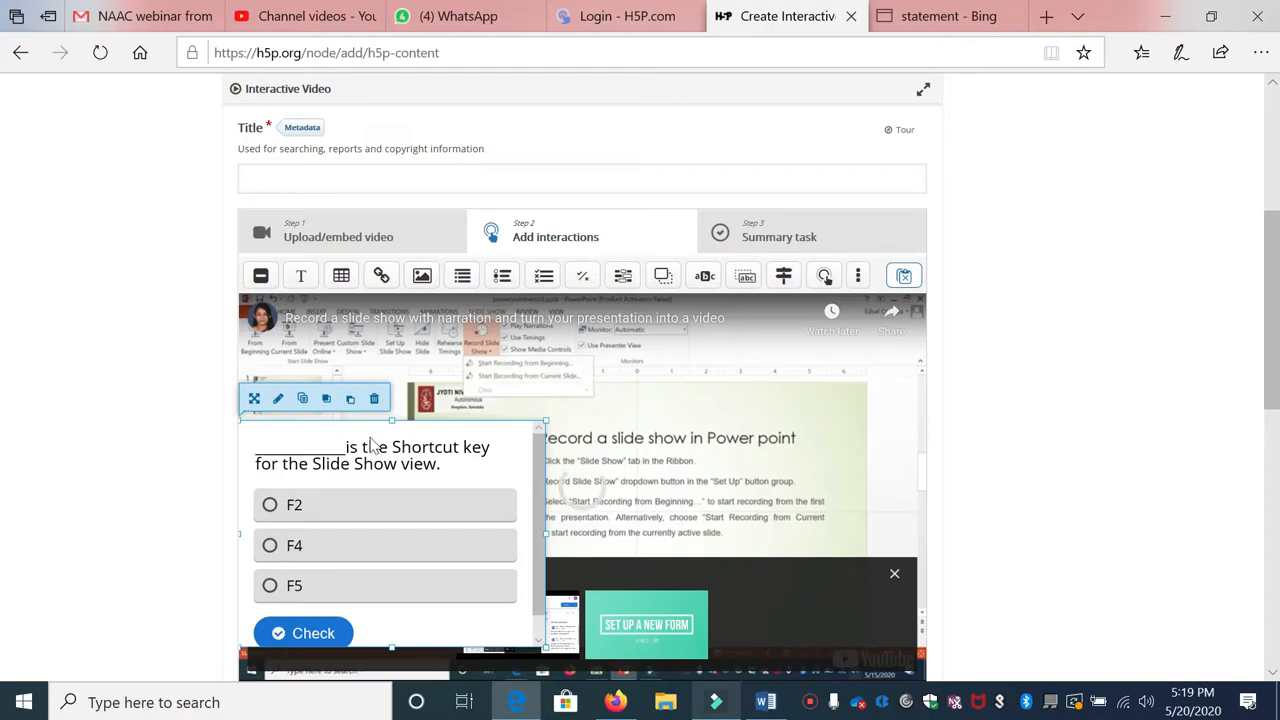
Step: Jump the video ahead to 1:22
{"action": "scroll", "coordinate": [570, 500], "scroll_direction": "down", "scroll_amount": 2}
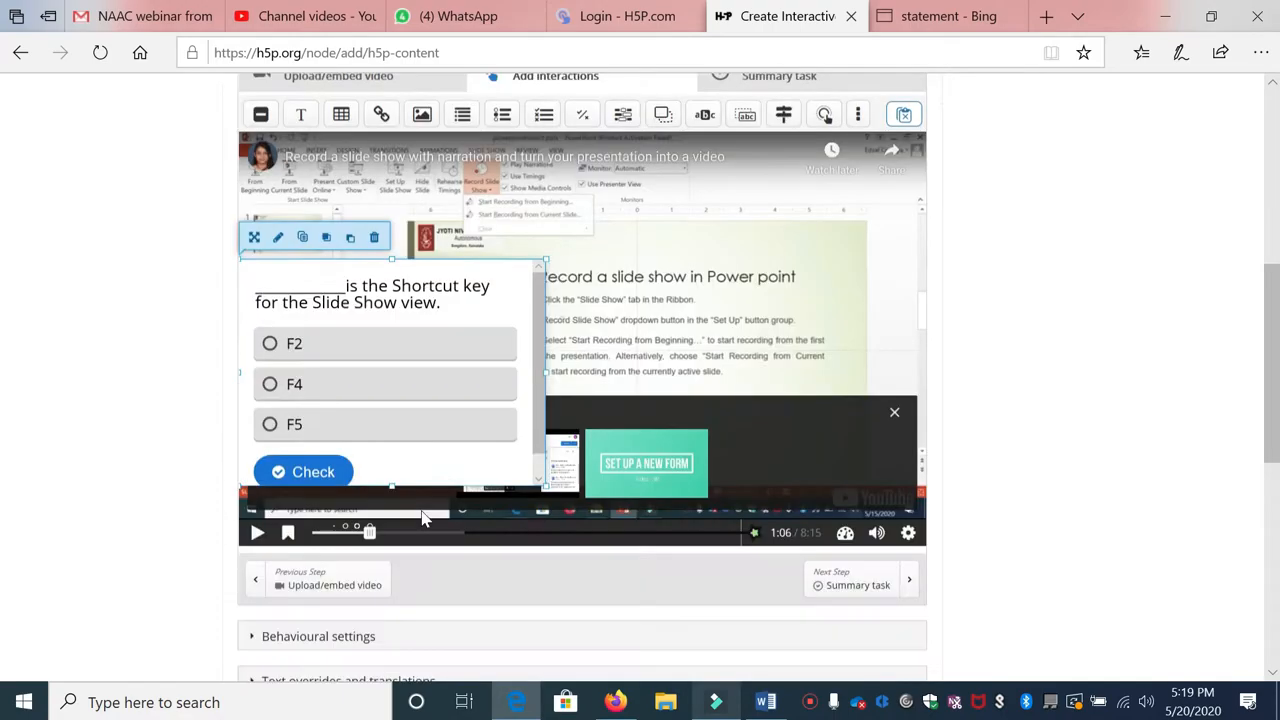
{"action": "left_click", "coordinate": [384, 514]}
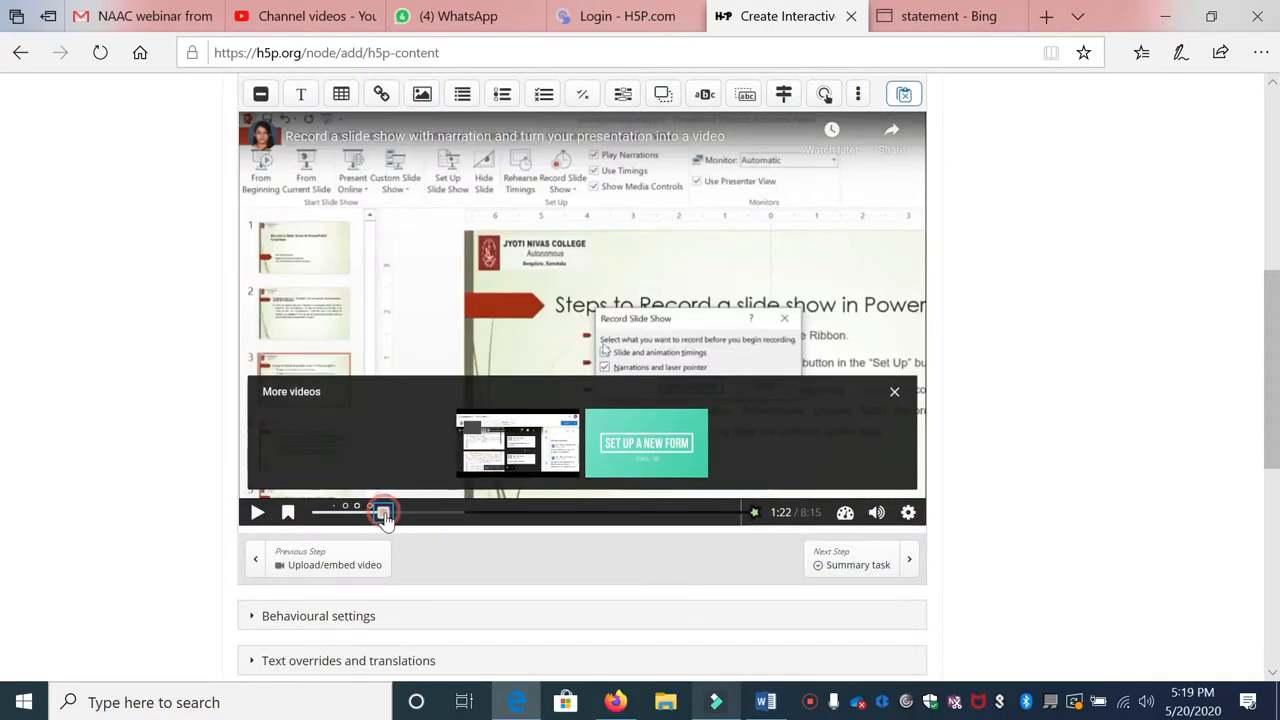
{"action": "scroll", "coordinate": [582, 377], "scroll_direction": "up", "scroll_amount": 3}
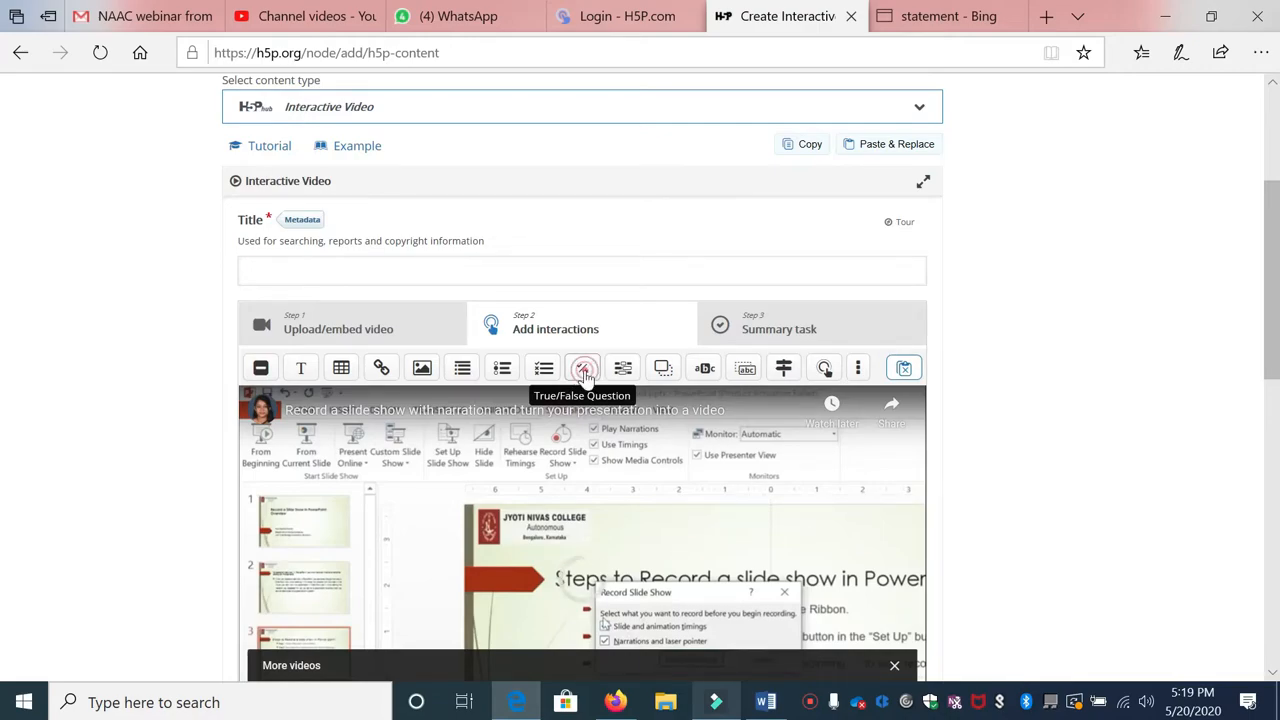
Step: Add a True/False question as a poster that pauses the video, with 'Untitled' removed from its title
{"action": "left_click", "coordinate": [585, 375]}
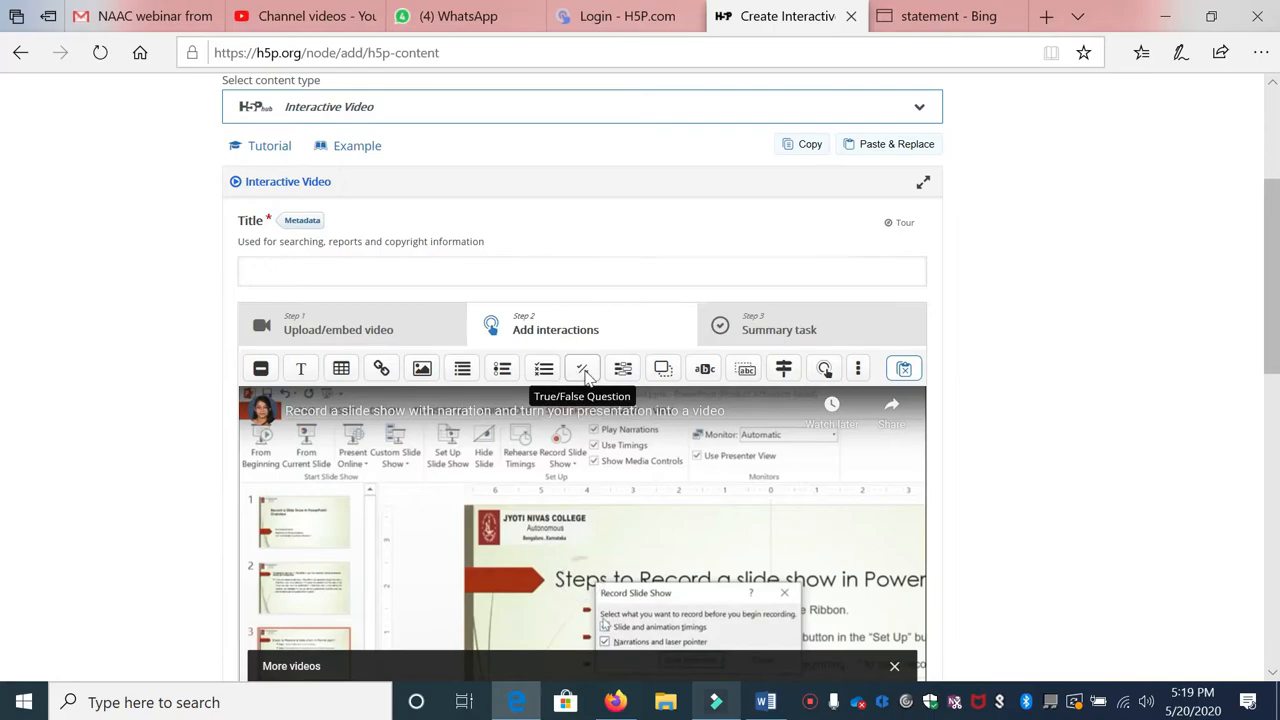
{"action": "scroll", "coordinate": [435, 358], "scroll_direction": "down", "scroll_amount": 2}
{"action": "scroll", "coordinate": [409, 264], "scroll_direction": "up", "scroll_amount": 1}
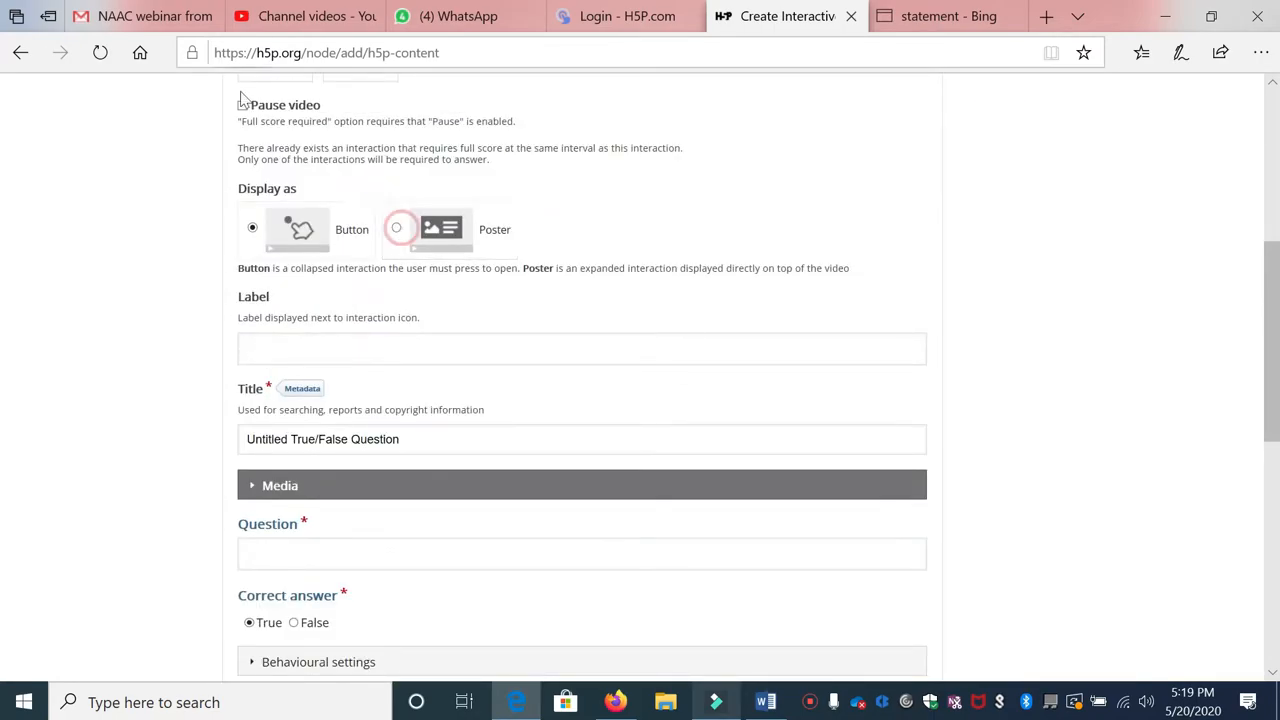
{"action": "left_click", "coordinate": [396, 228]}
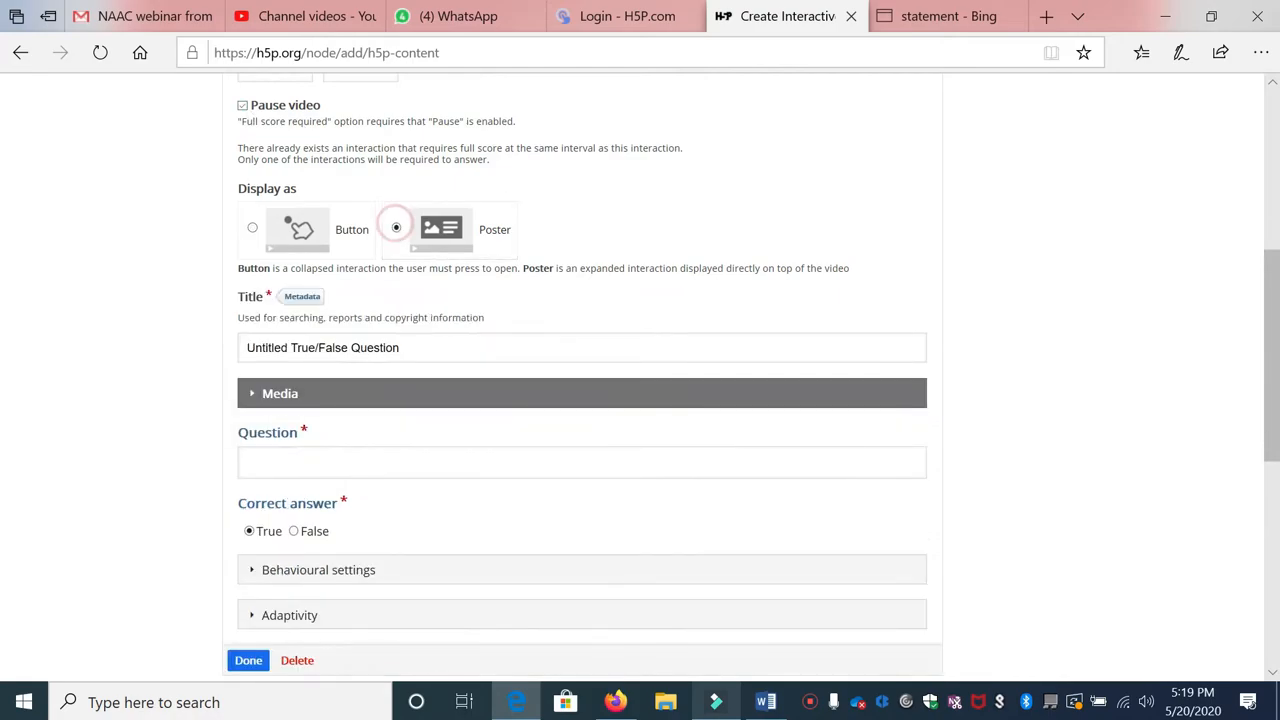
{"action": "left_click", "coordinate": [242, 105]}
{"action": "scroll", "coordinate": [296, 187], "scroll_direction": "down", "scroll_amount": 1}
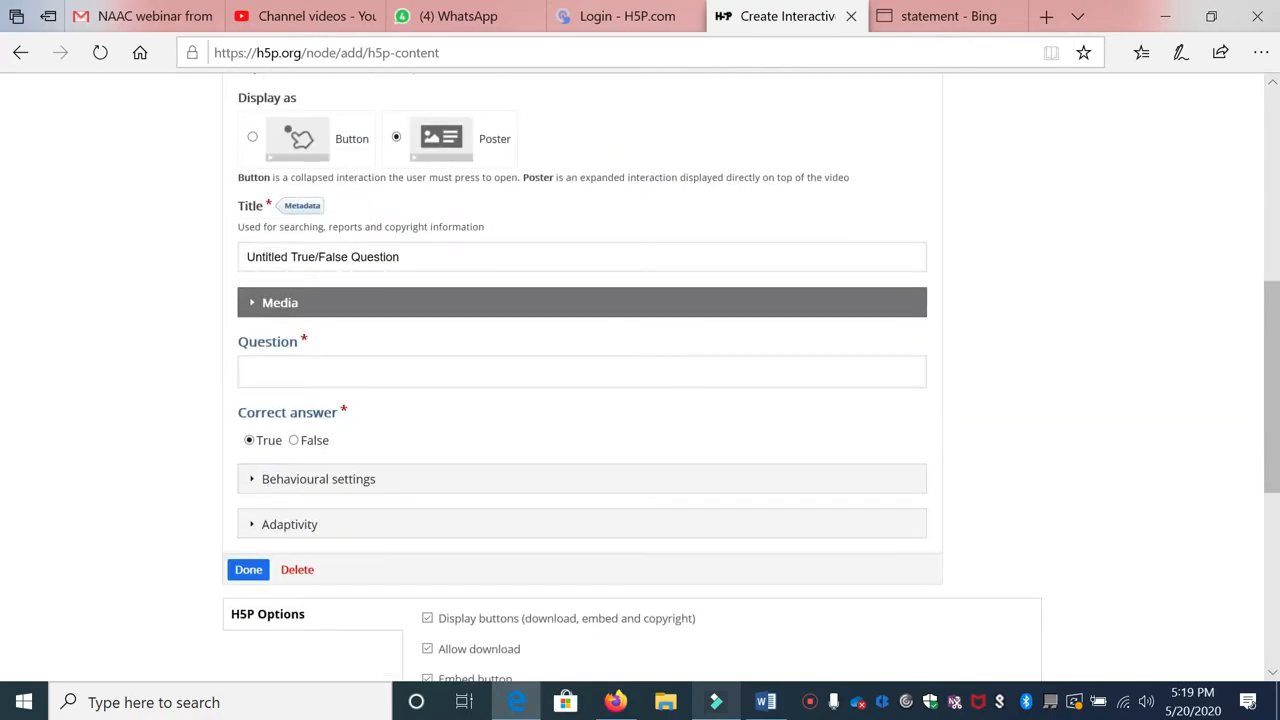
{"action": "left_click_drag", "start_coordinate": [290, 257], "coordinate": [234, 260]}
{"action": "key", "text": "BackSpace"}
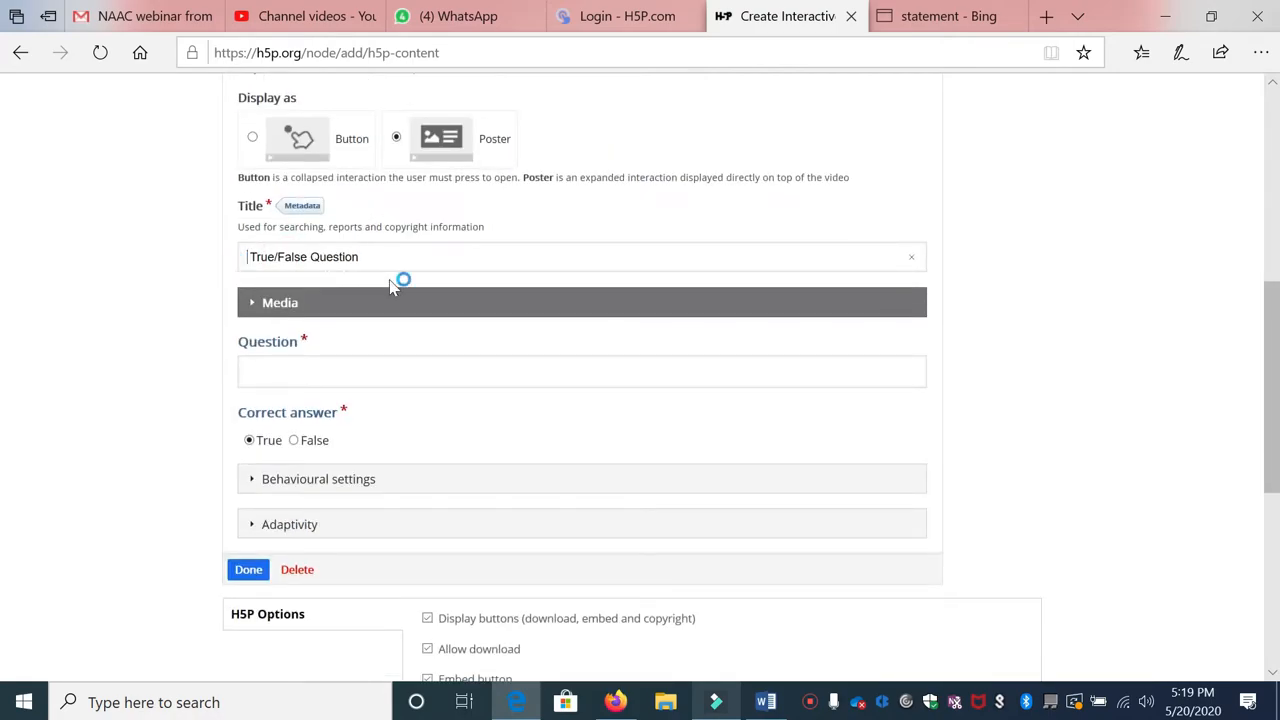
Step: Paste the blank-presentation question without its final period, keep True, and finish
{"action": "left_click", "coordinate": [314, 376]}
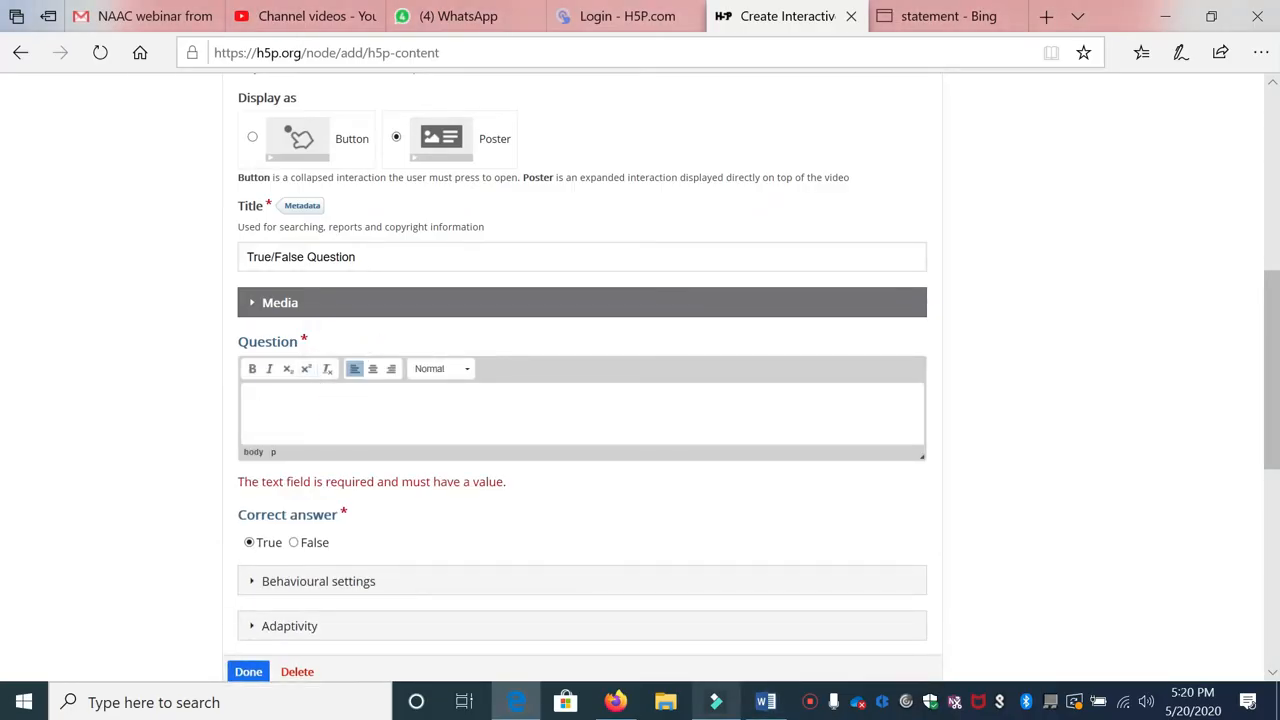
{"action": "type", "text": "Blank presentation is a feature that lets you create a show from scratch, using whatever layout, format, colors, and styles you prefer."}
{"action": "scroll", "coordinate": [286, 414], "scroll_direction": "down", "scroll_amount": 2}
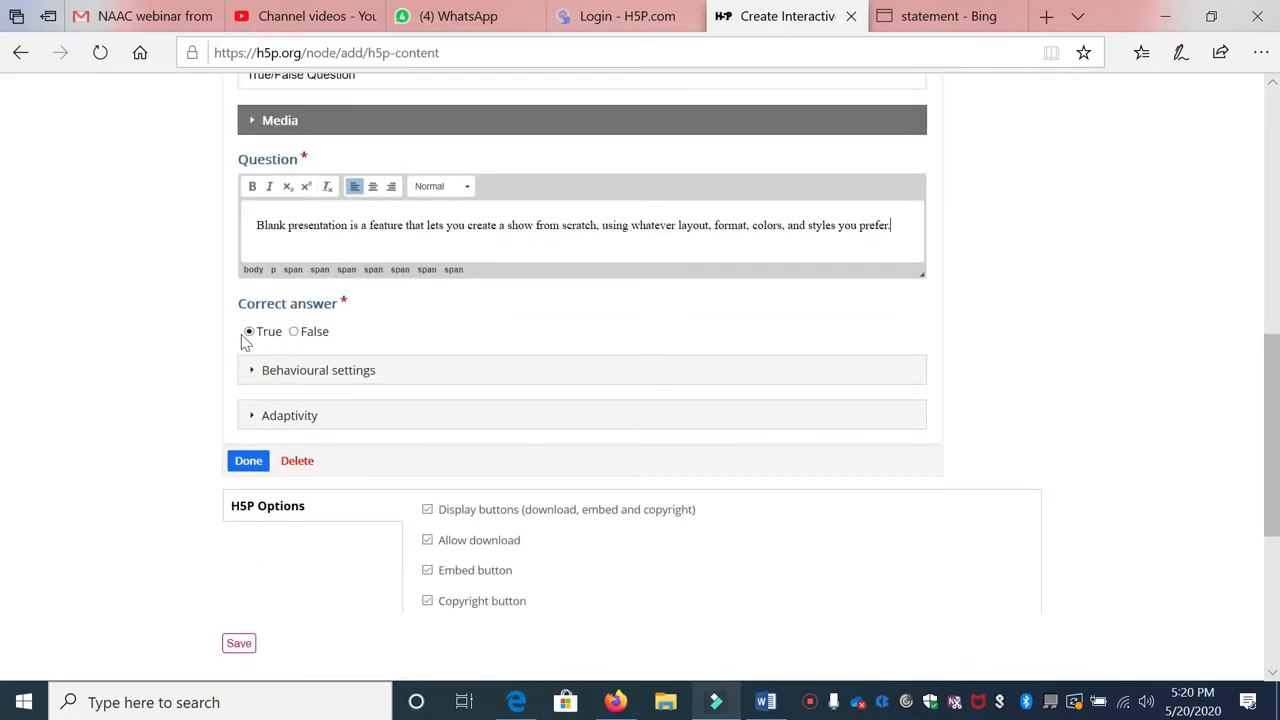
{"action": "left_click", "coordinate": [253, 231]}
{"action": "key", "text": "End"}
{"action": "key", "text": "BackSpace"}
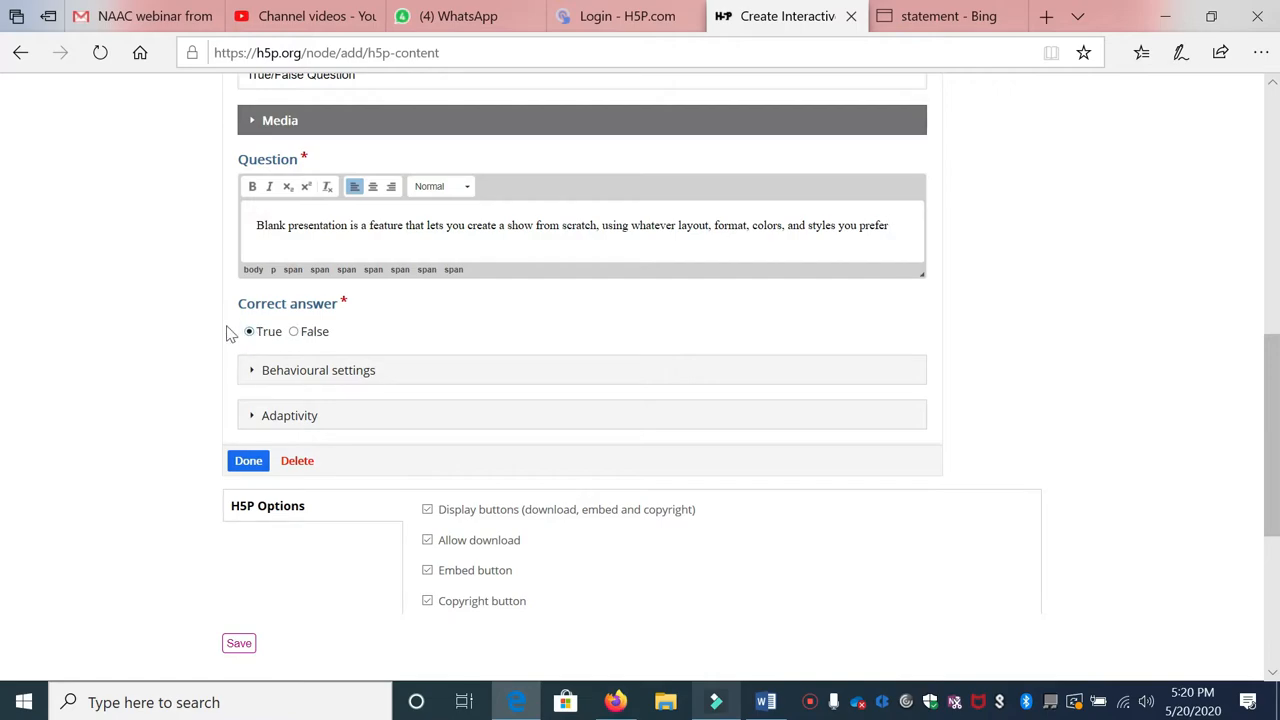
{"action": "left_click", "coordinate": [248, 466]}
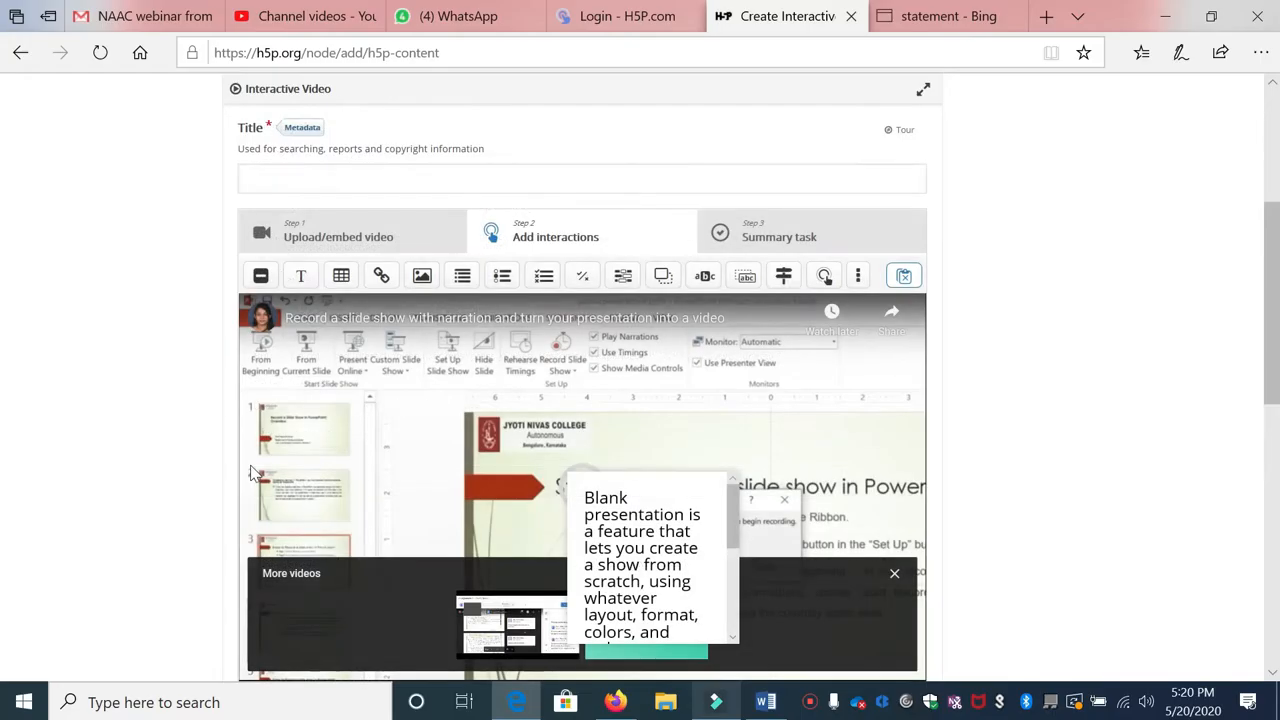
Step: Make the True/False poster taller, shift it toward the video's centre, and advance the video to 1:45
{"action": "scroll", "coordinate": [713, 422], "scroll_direction": "down", "scroll_amount": 2}
{"action": "left_click", "coordinate": [573, 382]}
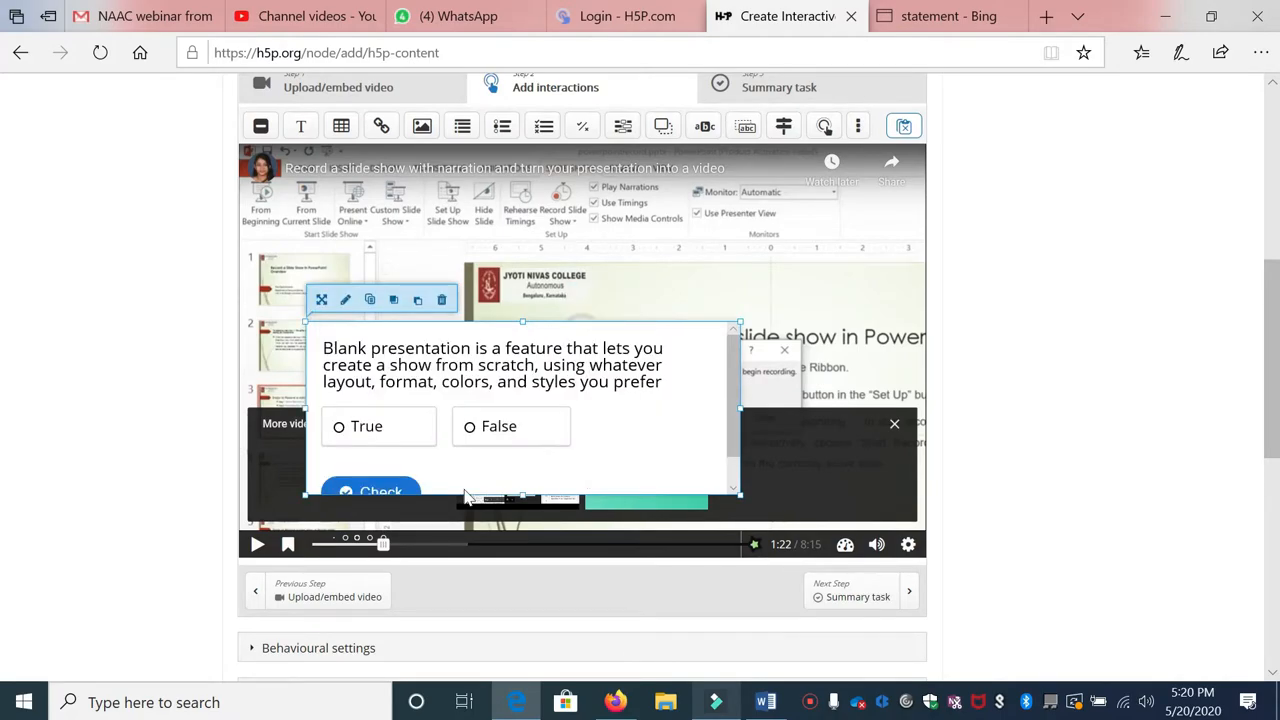
{"action": "left_click", "coordinate": [522, 494]}
{"action": "left_click_drag", "start_coordinate": [522, 495], "coordinate": [521, 512]}
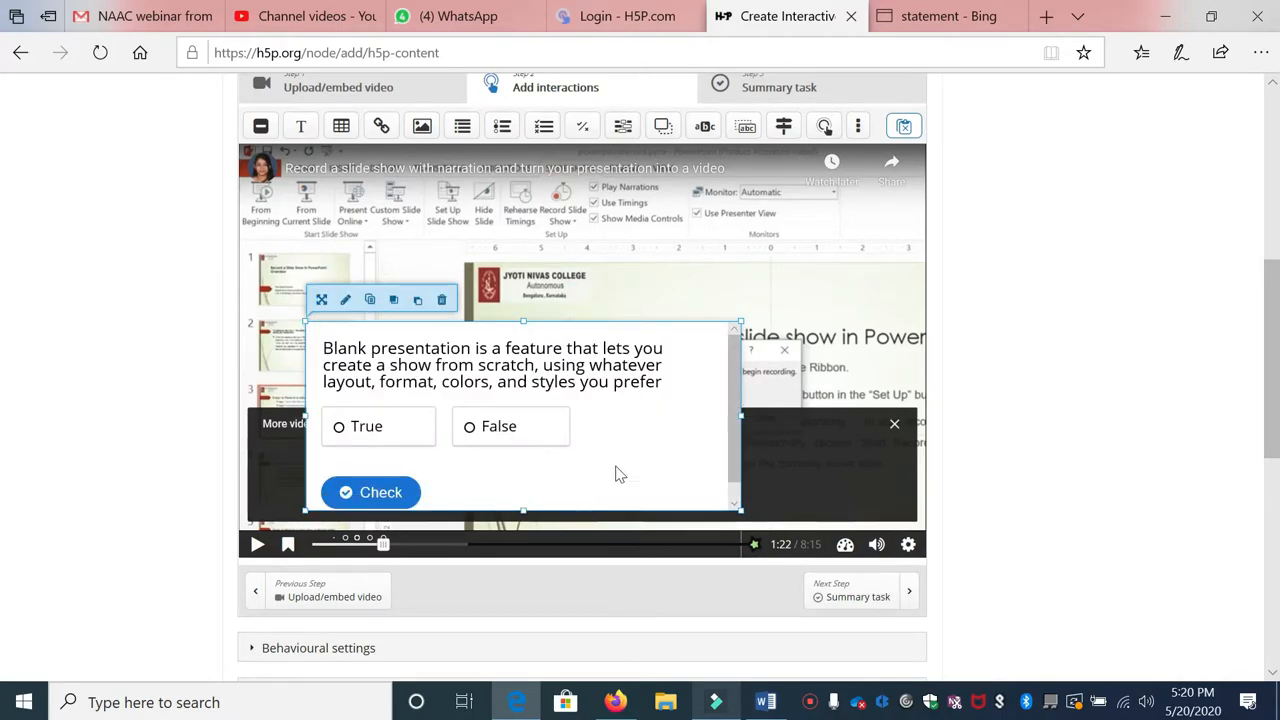
{"action": "left_click_drag", "start_coordinate": [575, 464], "coordinate": [684, 473]}
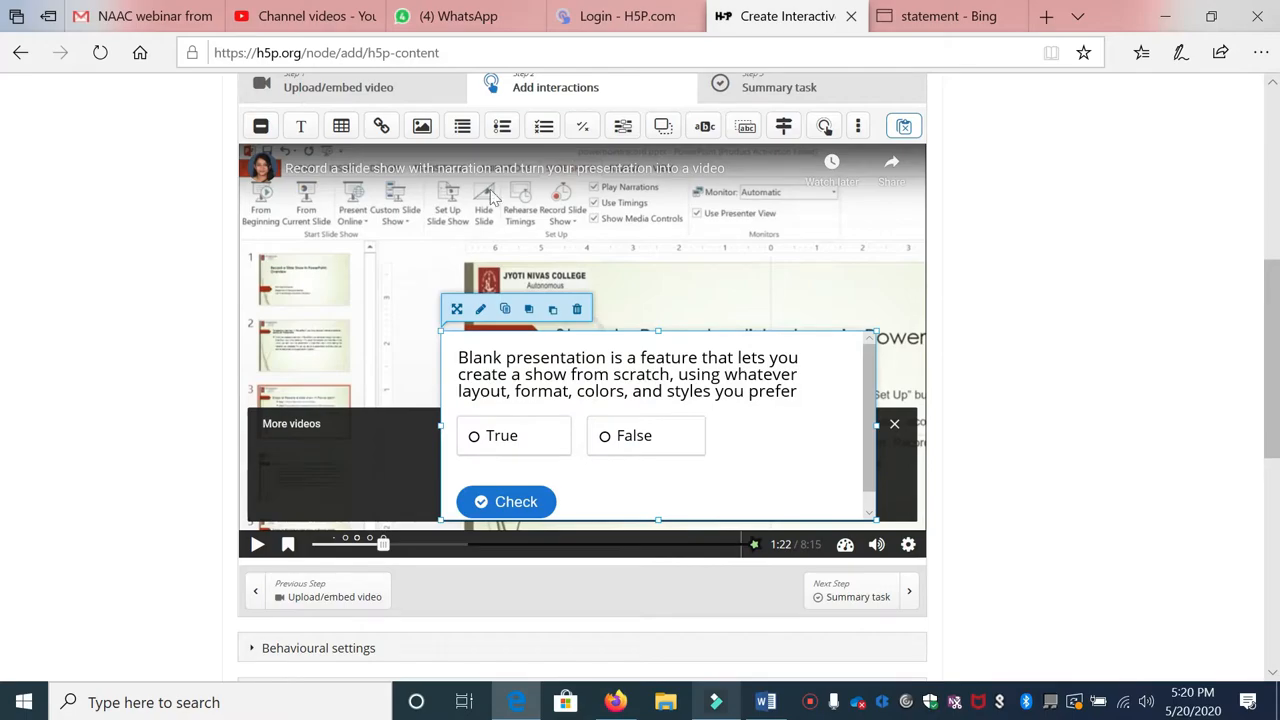
{"action": "left_click_drag", "start_coordinate": [385, 545], "coordinate": [402, 545]}
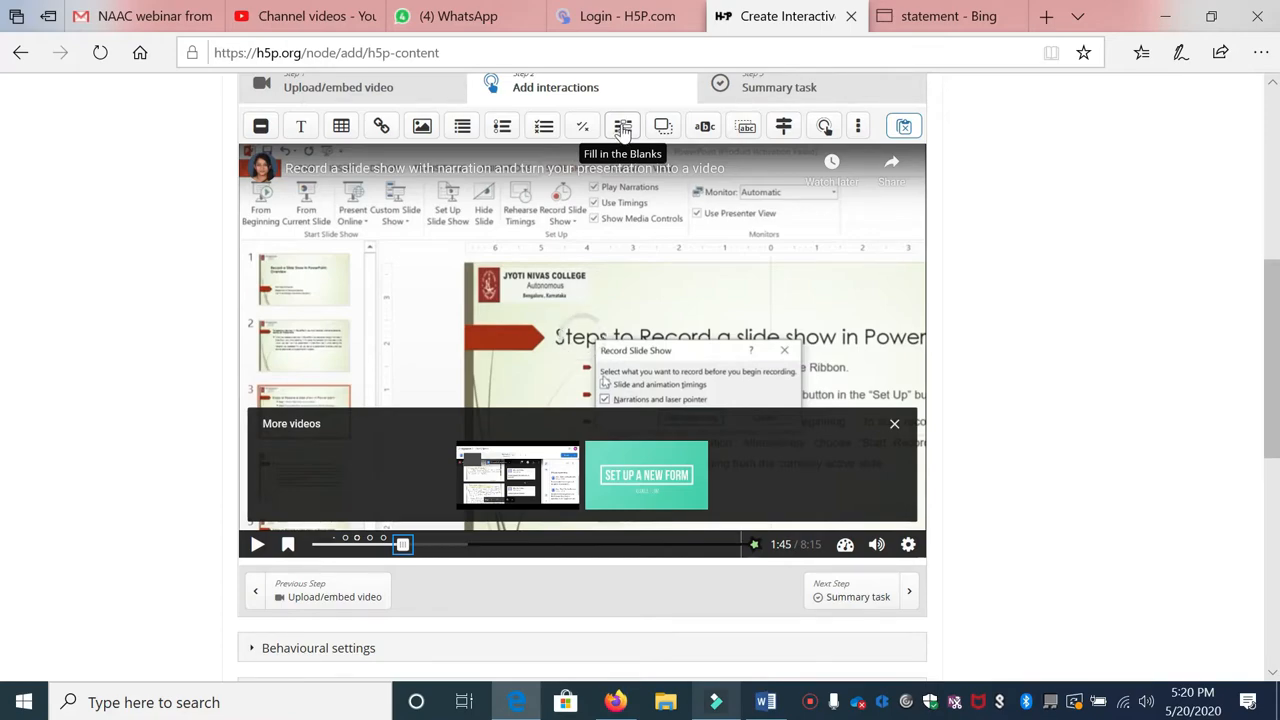
Step: Add a Fill in the Blanks poster at 1:45.08, drop 'Untitled' from its title, and open the task description
{"action": "left_click", "coordinate": [622, 130]}
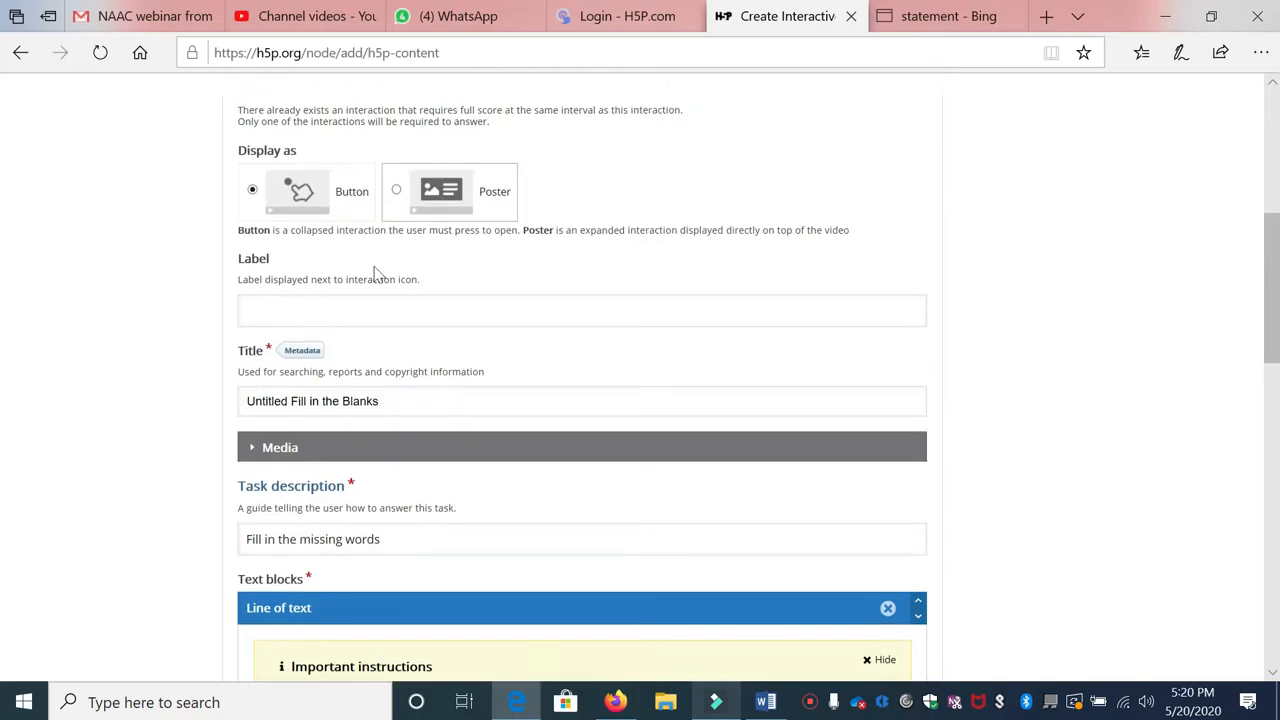
{"action": "scroll", "coordinate": [375, 272], "scroll_direction": "up", "scroll_amount": 1}
{"action": "left_click", "coordinate": [394, 257]}
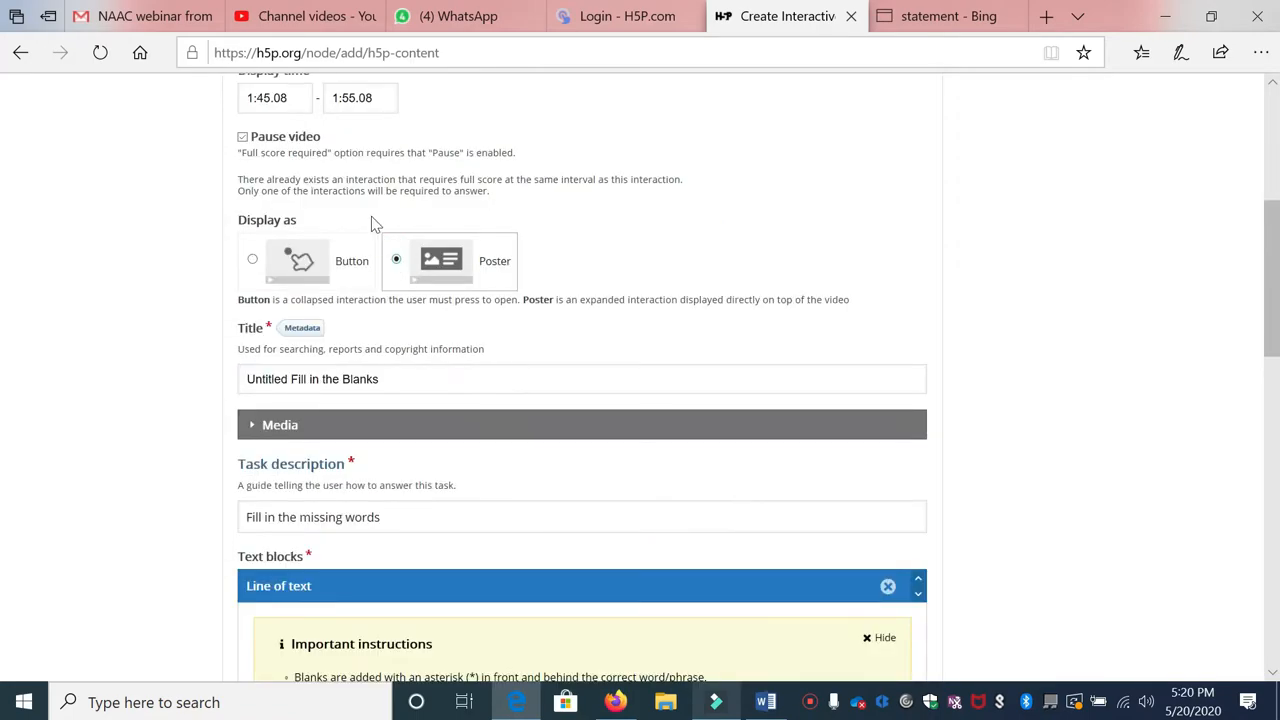
{"action": "left_click_drag", "start_coordinate": [289, 379], "coordinate": [191, 377]}
{"action": "key", "text": "BackSpace"}
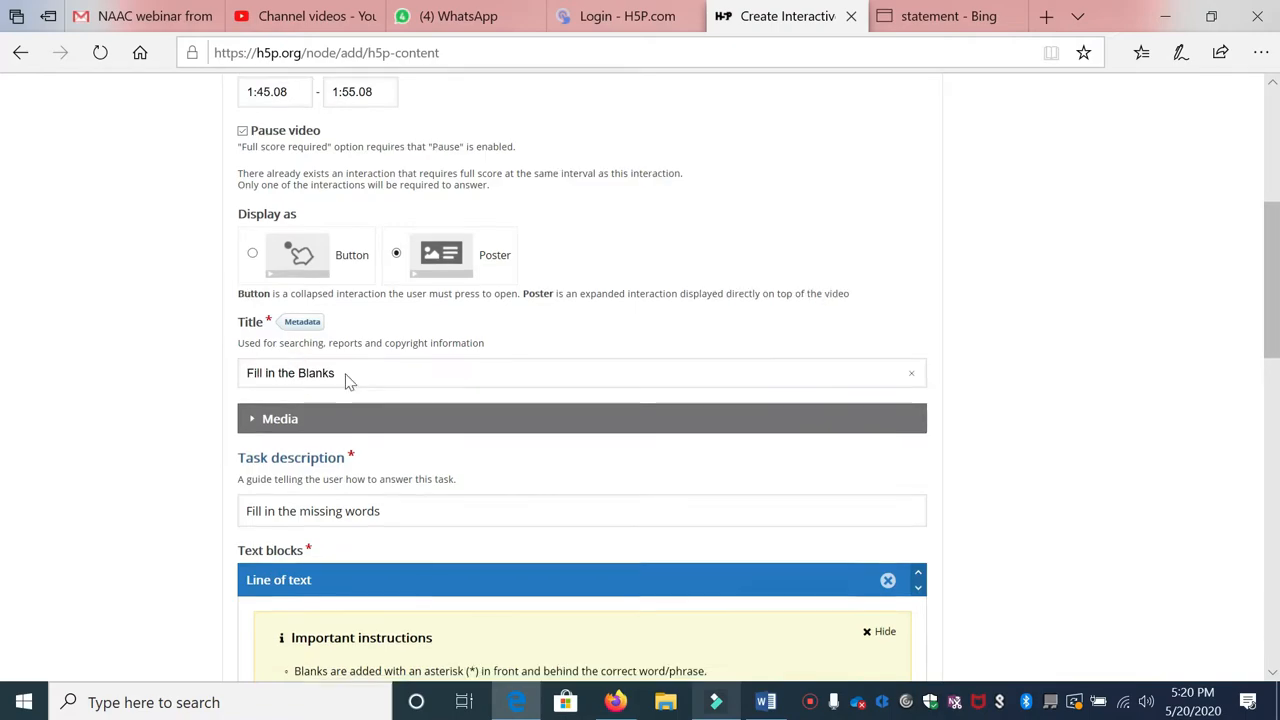
{"action": "scroll", "coordinate": [348, 381], "scroll_direction": "down", "scroll_amount": 2}
{"action": "left_click", "coordinate": [351, 337]}
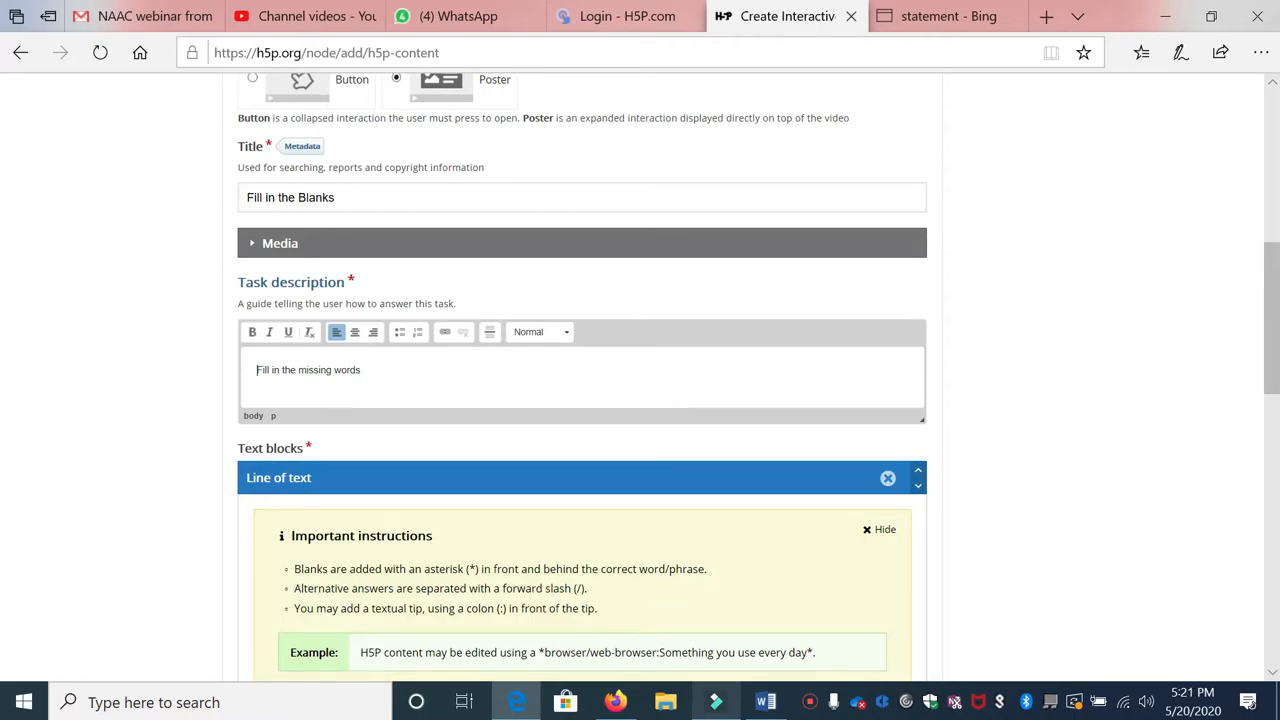
{"action": "left_click", "coordinate": [257, 369]}
{"action": "scroll", "coordinate": [582, 400], "scroll_direction": "down", "scroll_amount": 2}
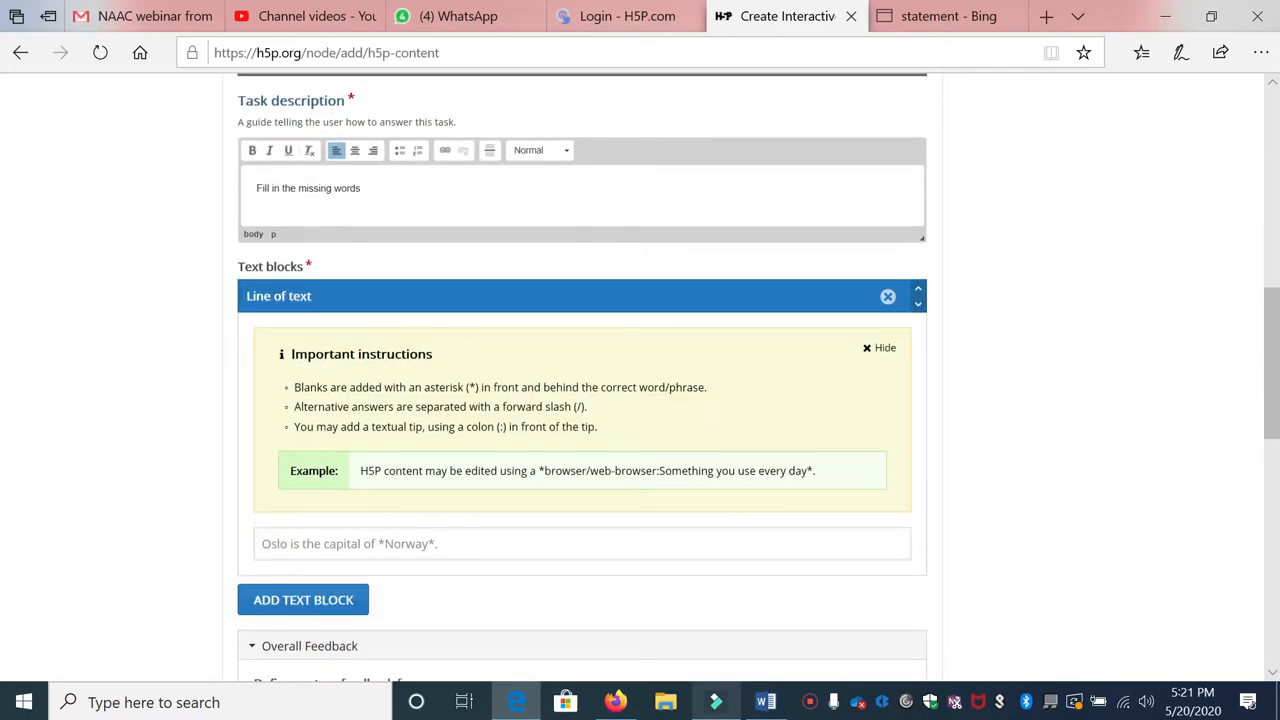
{"action": "scroll", "coordinate": [374, 194], "scroll_direction": "up", "scroll_amount": 1}
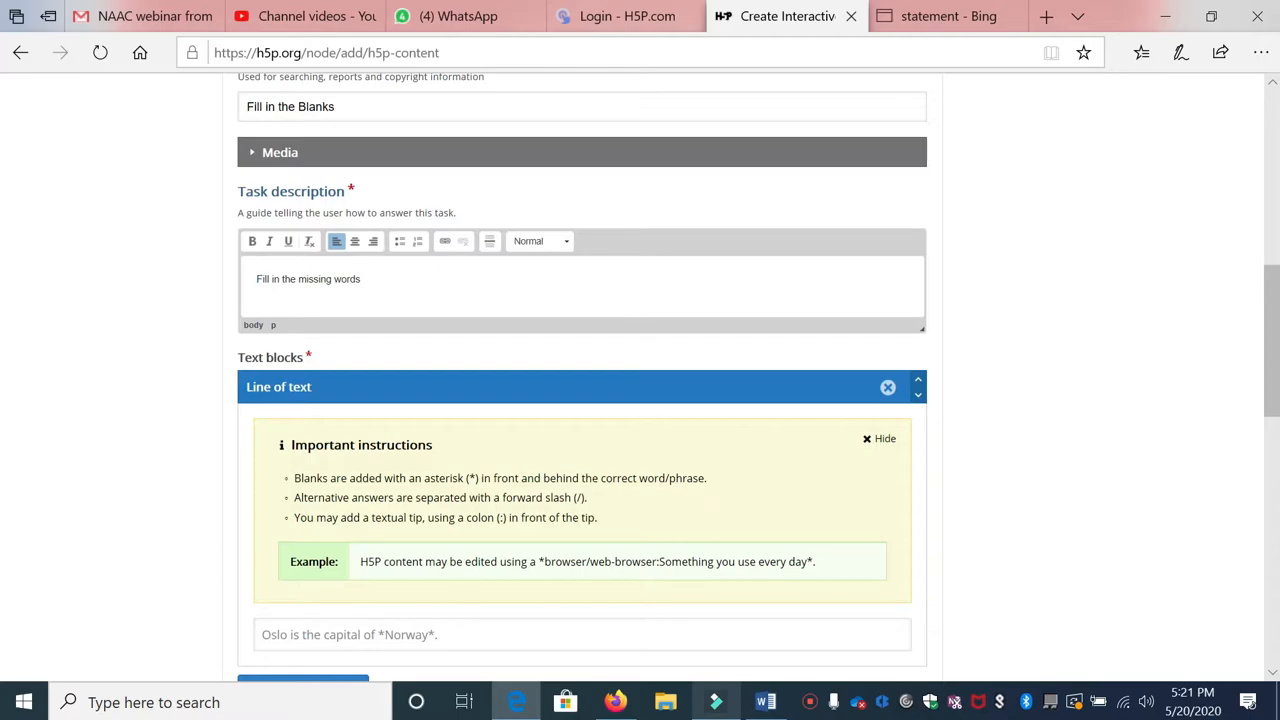
{"action": "scroll", "coordinate": [582, 400], "scroll_direction": "down", "scroll_amount": 3}
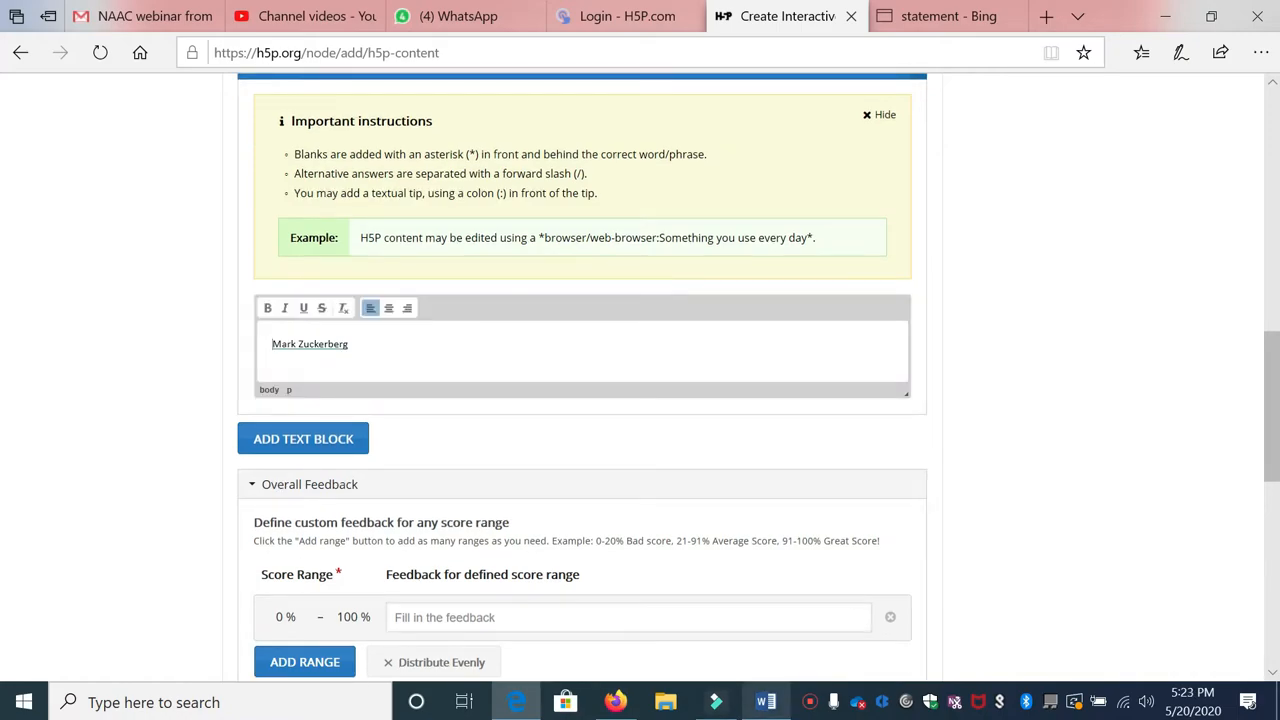
Step: Complete the first line as the founder sentence with *Facebook* as the blank
{"action": "left_click", "coordinate": [350, 342]}
{"action": "type", "text": "is the"}
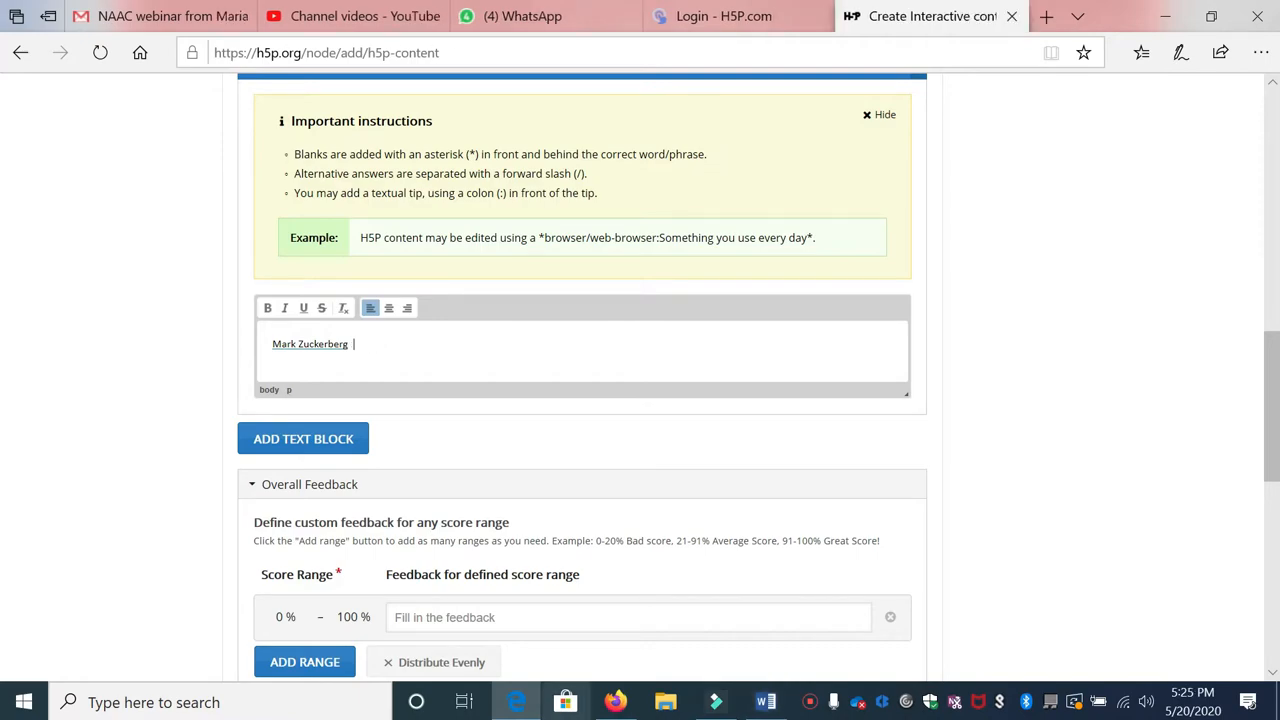
{"action": "type", "text": "is the founder of *Face"}
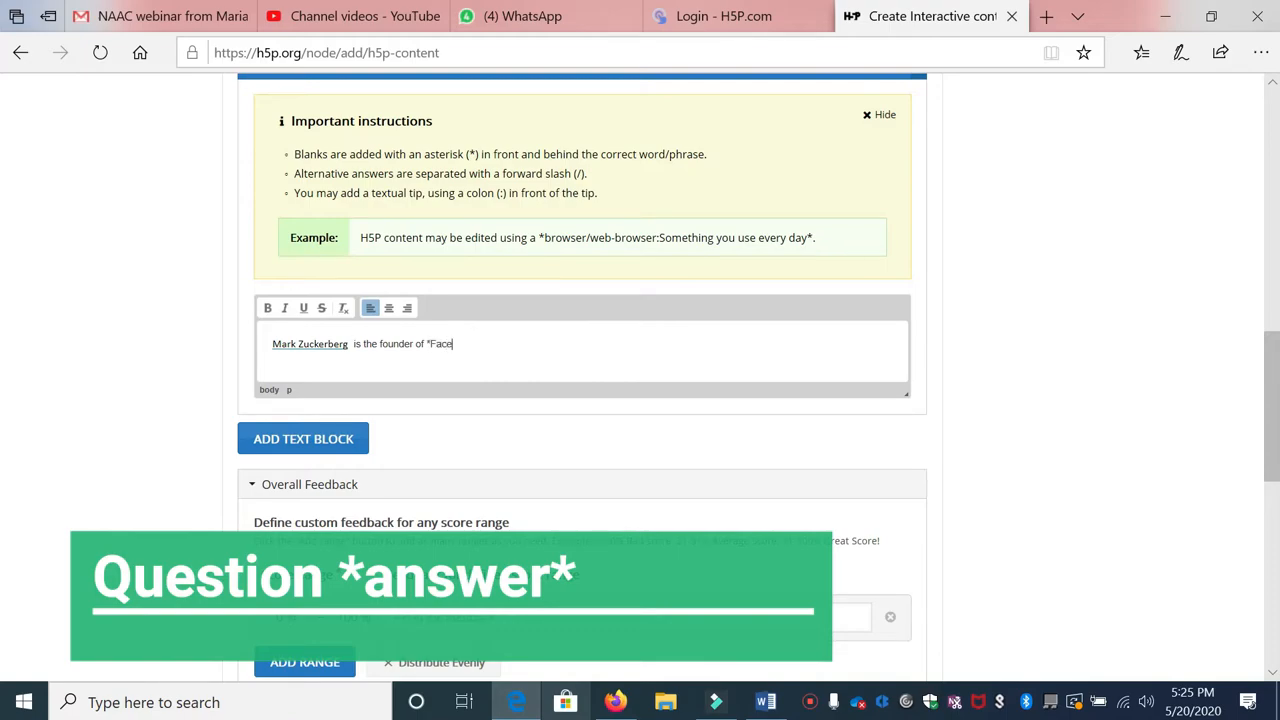
{"action": "type", "text": "ok*."}
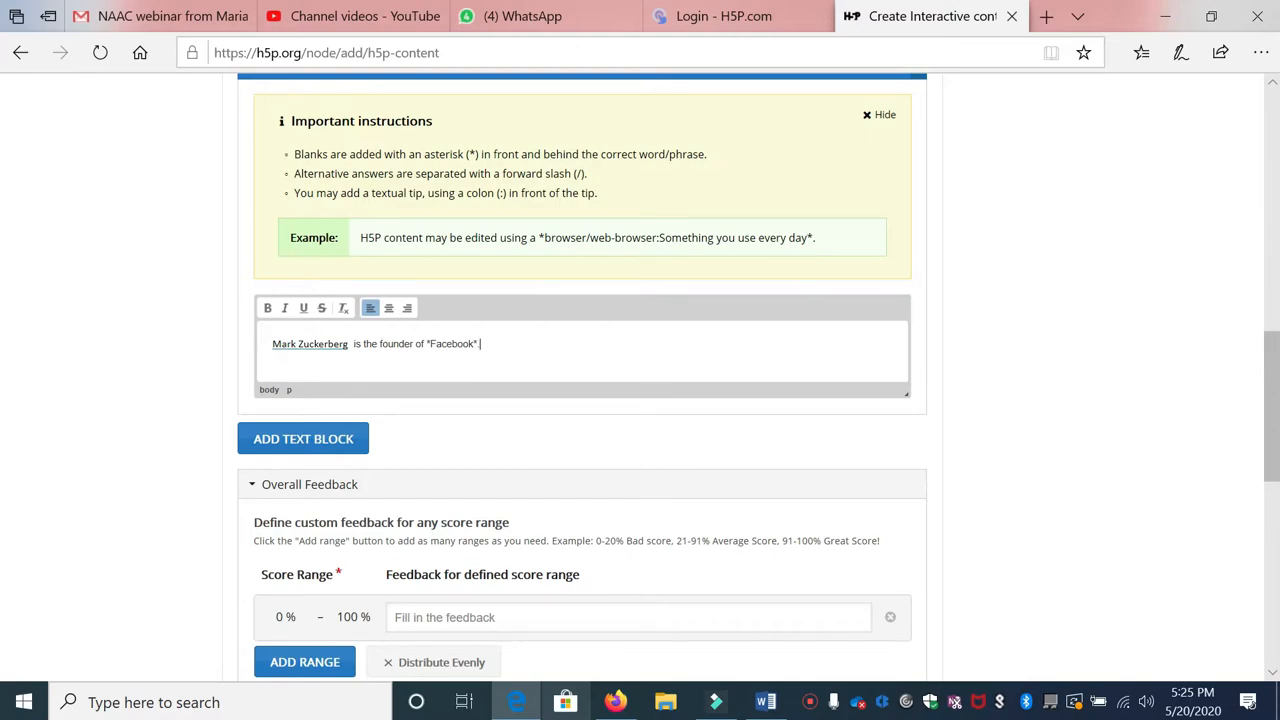
Step: Add a second text line reading 'Watsapp is acquired by *facebook*'
{"action": "left_click", "coordinate": [333, 449]}
{"action": "left_click", "coordinate": [337, 495]}
{"action": "type", "text": "Watsapp is acquired by"}
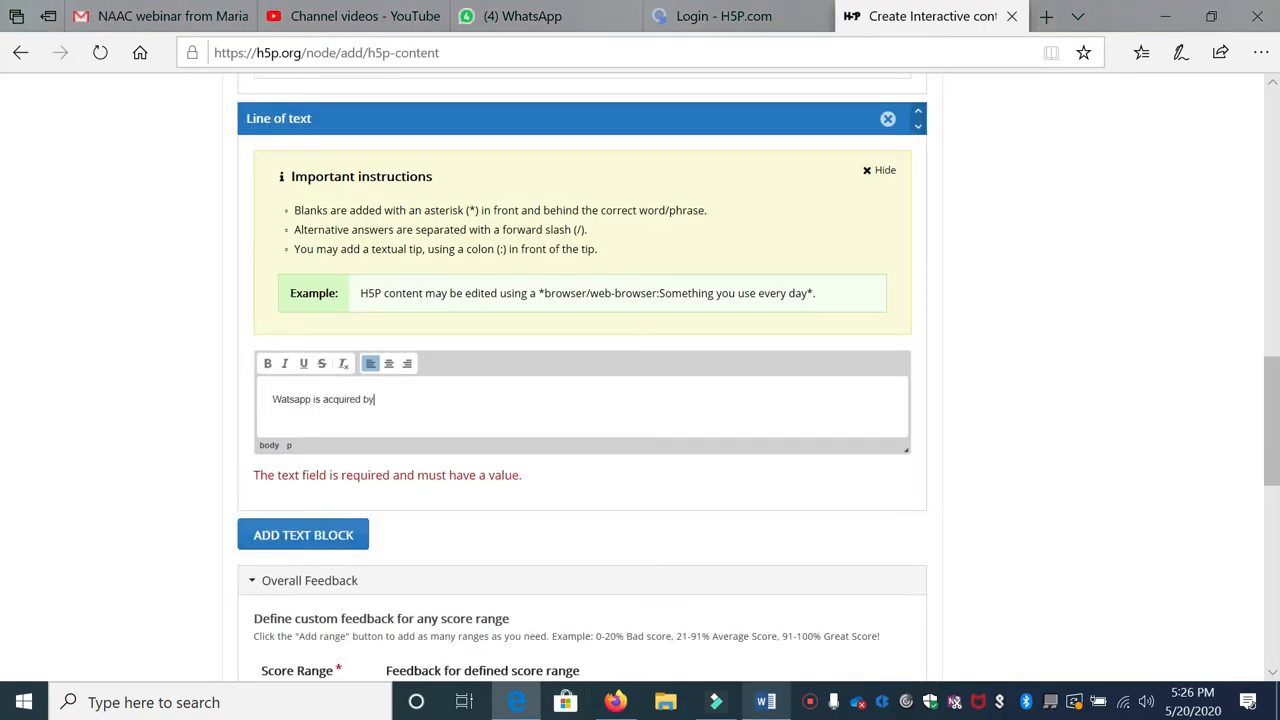
{"action": "type", "text": " *facebook*"}
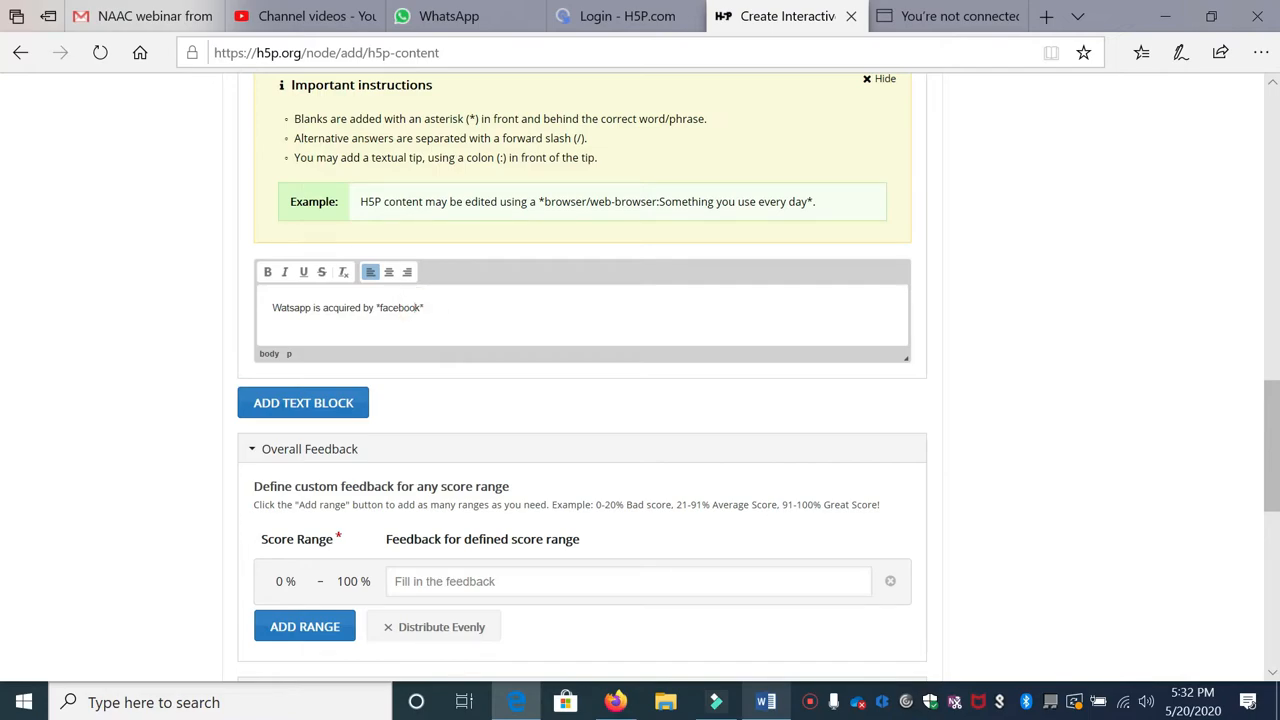
Step: Finish the second sentence and close the Fill in the Blanks editor
{"action": "left_click", "coordinate": [448, 302]}
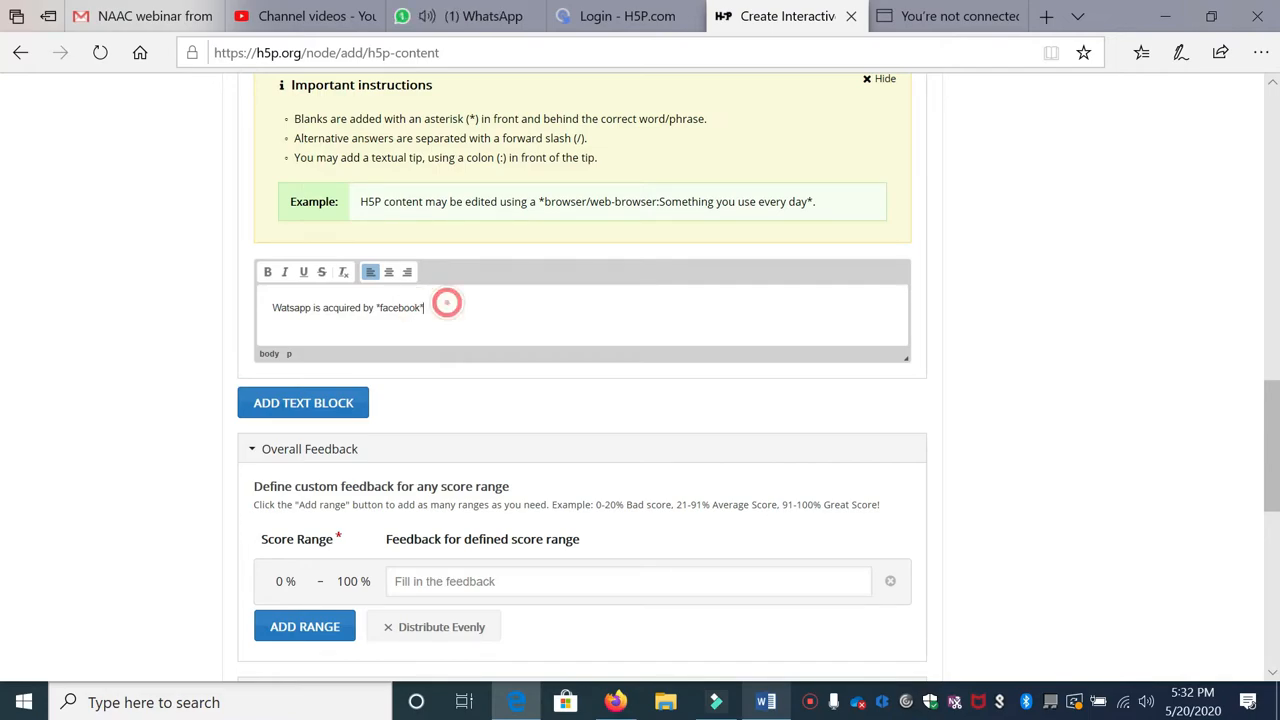
{"action": "scroll", "coordinate": [323, 163], "scroll_direction": "down", "scroll_amount": 5}
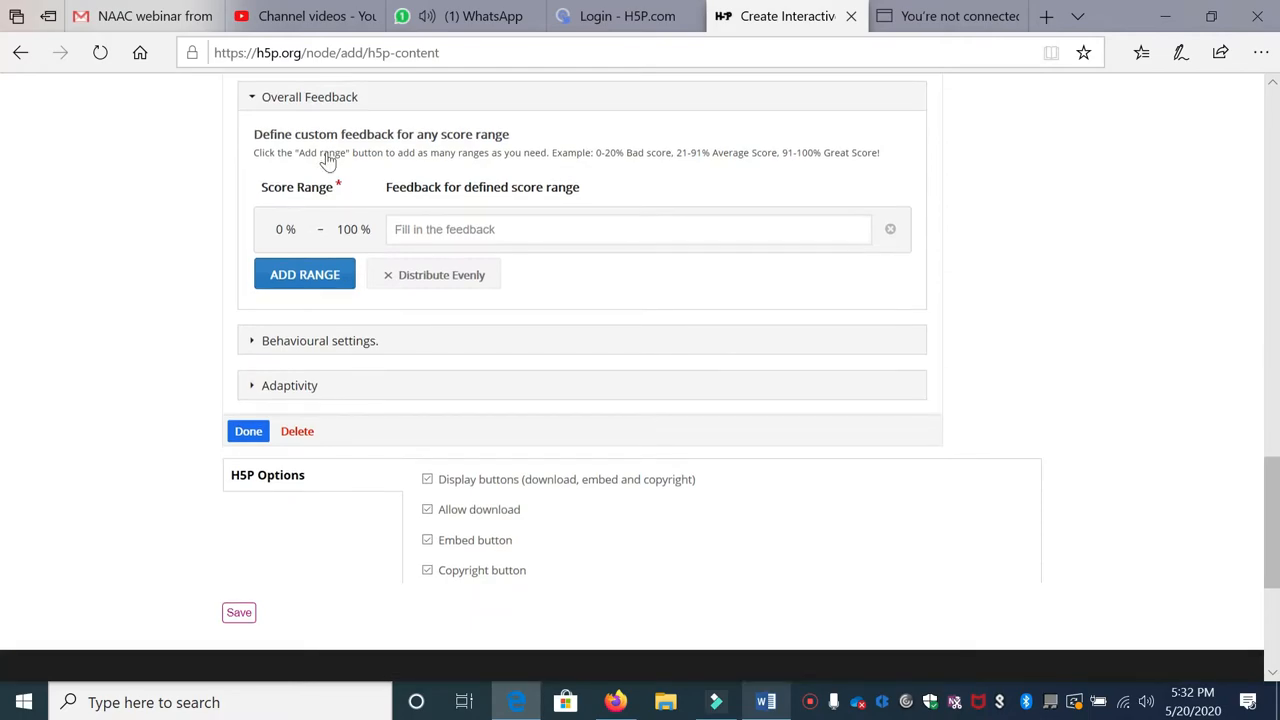
{"action": "scroll", "coordinate": [348, 297], "scroll_direction": "up", "scroll_amount": 2}
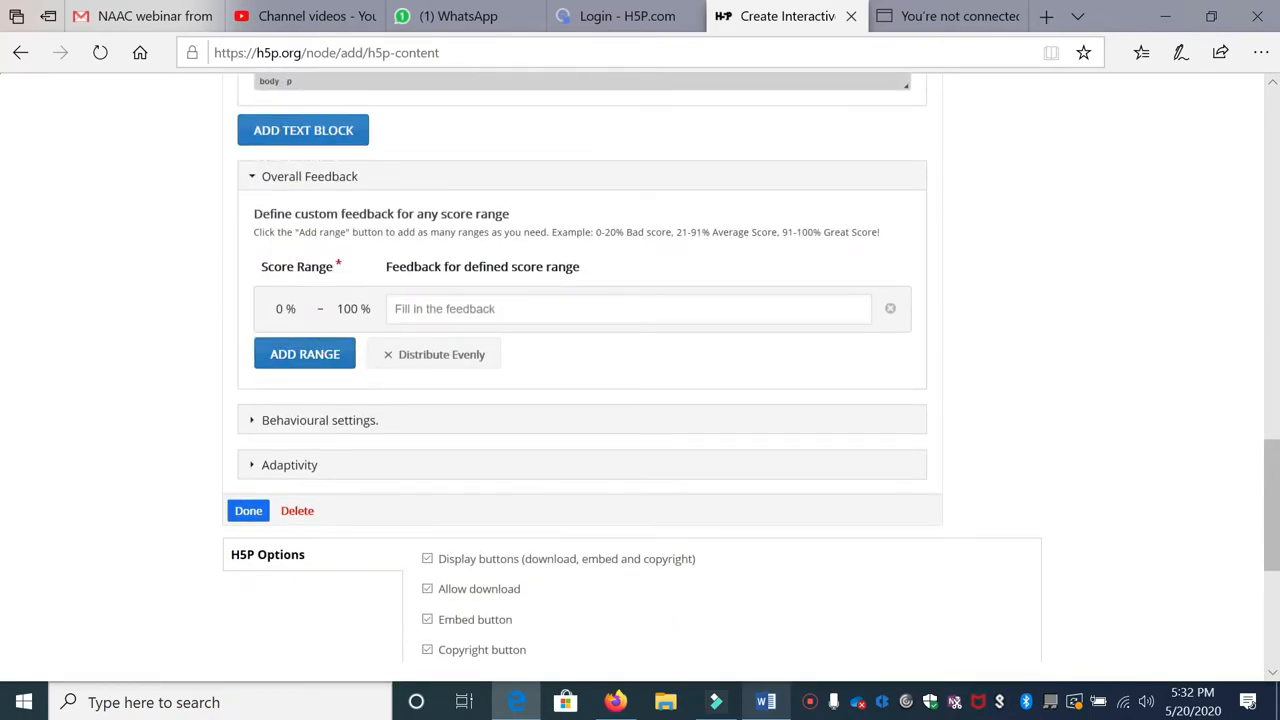
{"action": "left_click", "coordinate": [250, 511]}
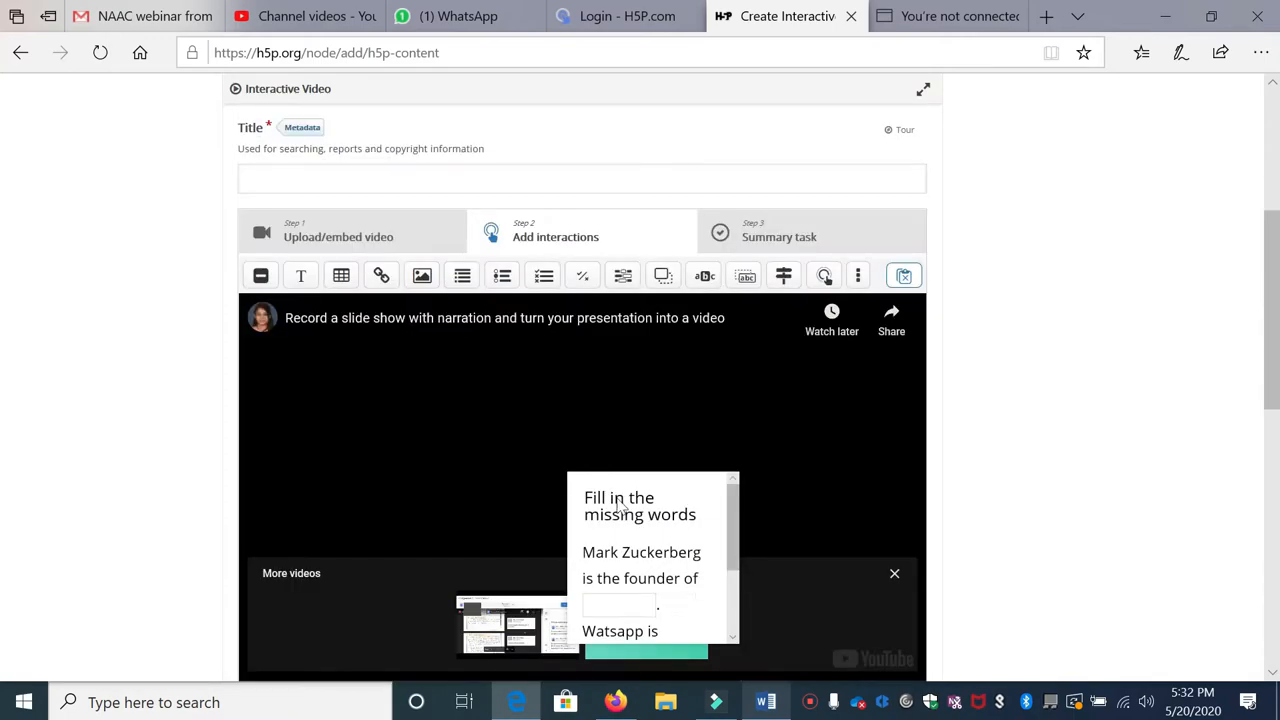
Step: Reopen the fill-in quiz's settings over the video and close them unchanged
{"action": "left_click", "coordinate": [654, 600]}
{"action": "scroll", "coordinate": [628, 543], "scroll_direction": "down", "scroll_amount": 1}
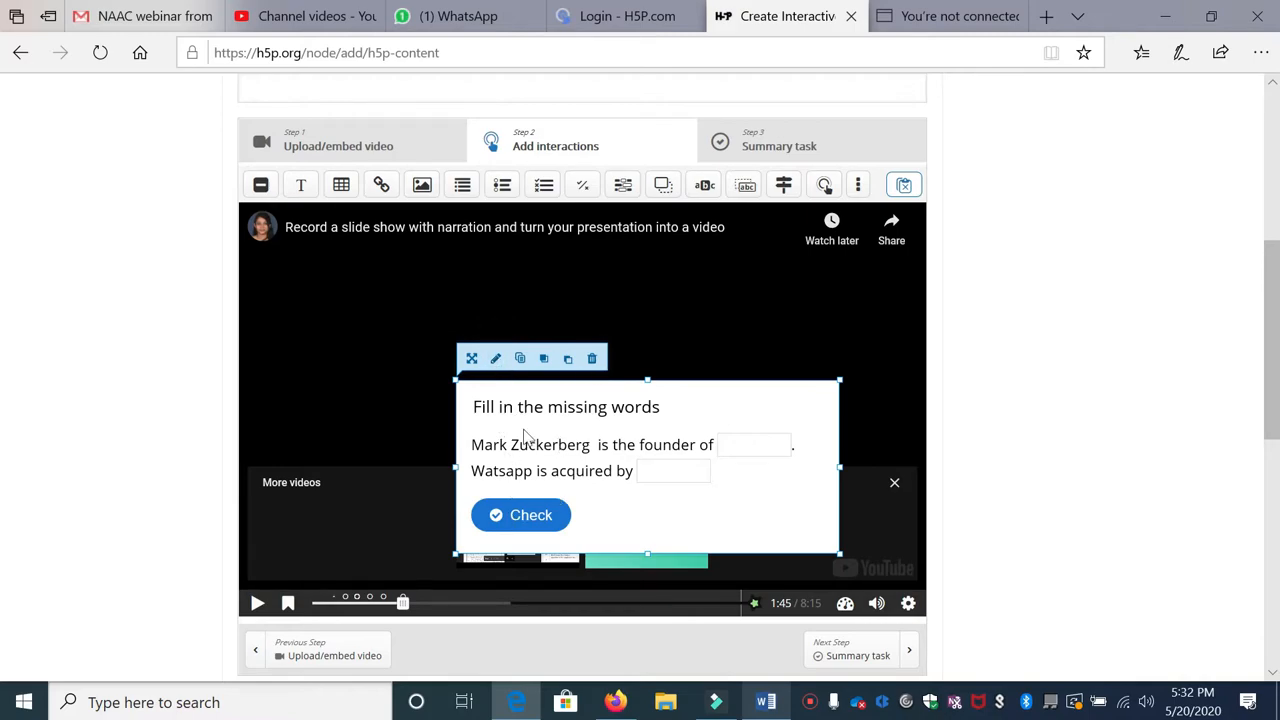
{"action": "left_click", "coordinate": [496, 362]}
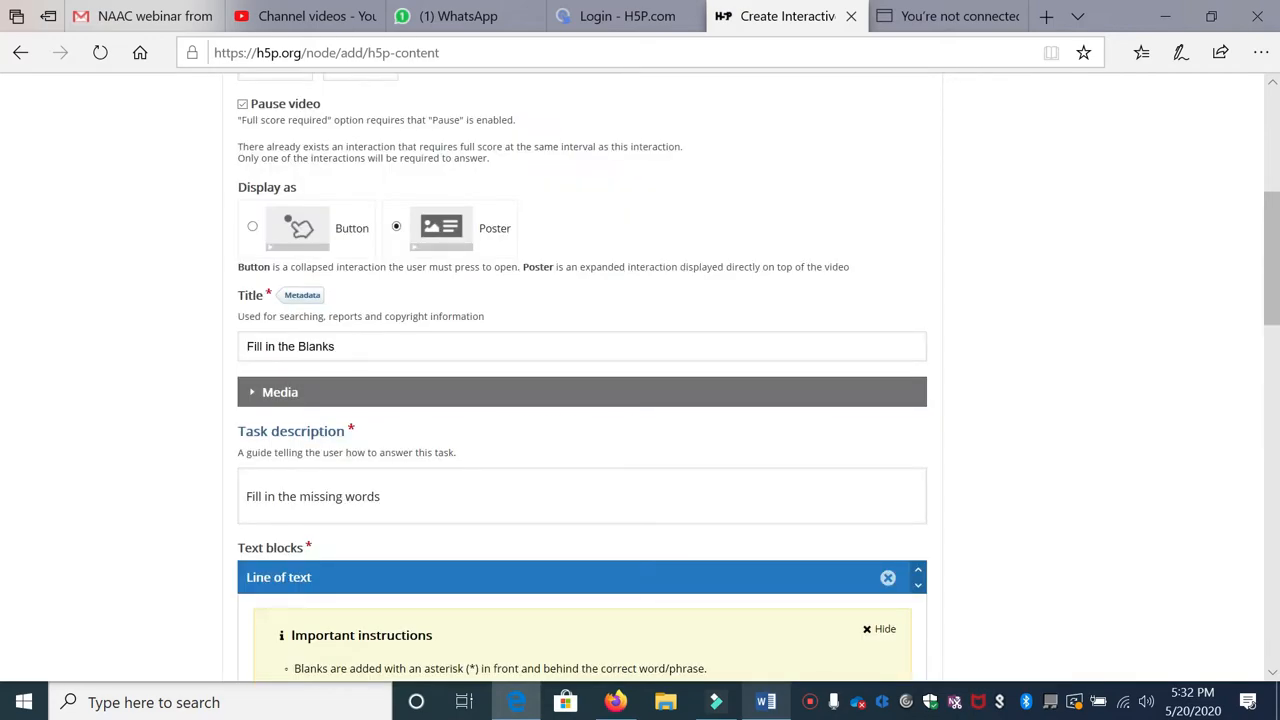
{"action": "scroll", "coordinate": [354, 343], "scroll_direction": "down", "scroll_amount": 1}
{"action": "scroll", "coordinate": [351, 320], "scroll_direction": "down", "scroll_amount": 4}
{"action": "left_click", "coordinate": [250, 666]}
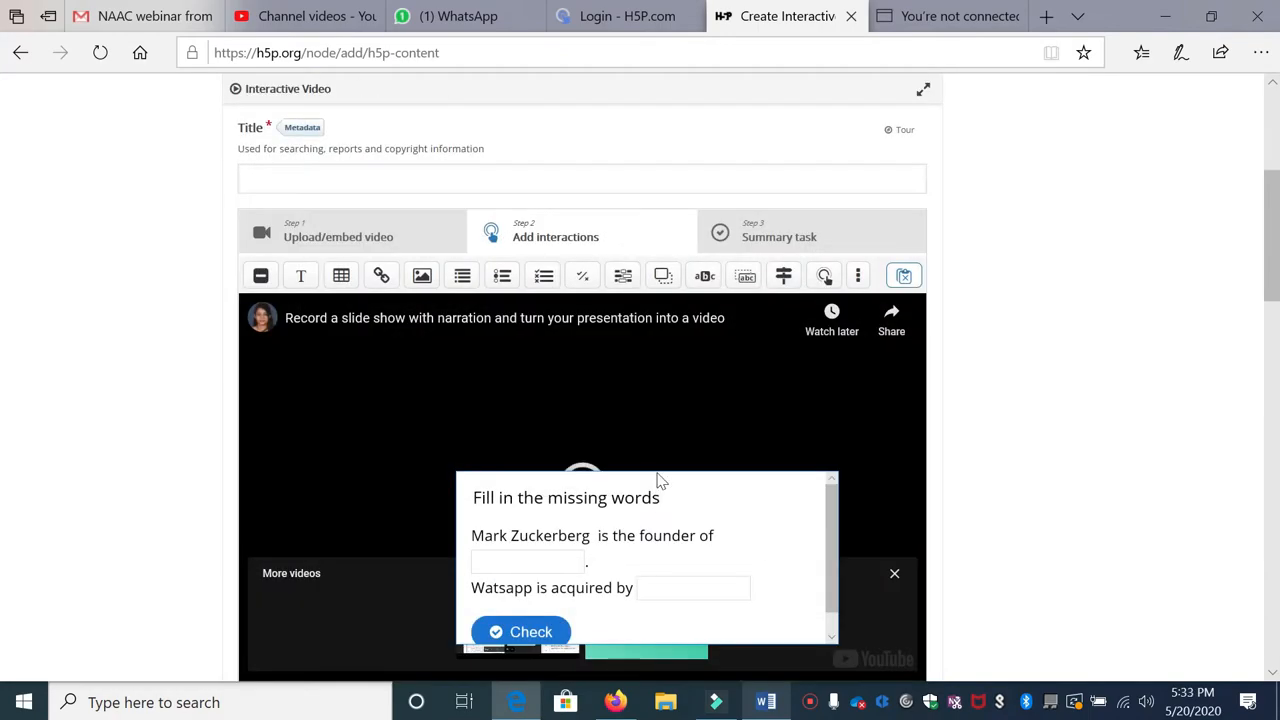
Step: Move the video ahead to about 2:20
{"action": "scroll", "coordinate": [681, 474], "scroll_direction": "down", "scroll_amount": 1}
{"action": "scroll", "coordinate": [681, 474], "scroll_direction": "down", "scroll_amount": 1}
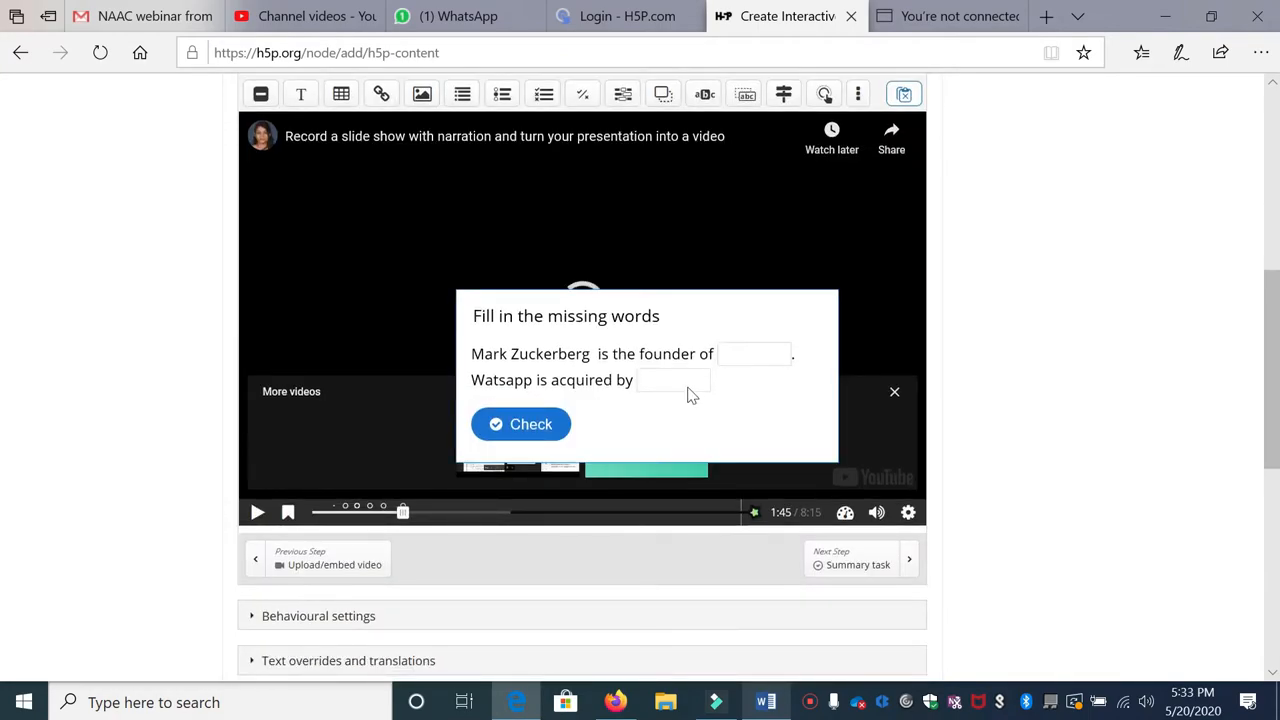
{"action": "scroll", "coordinate": [494, 366], "scroll_direction": "up", "scroll_amount": 2}
{"action": "scroll", "coordinate": [522, 368], "scroll_direction": "down", "scroll_amount": 2}
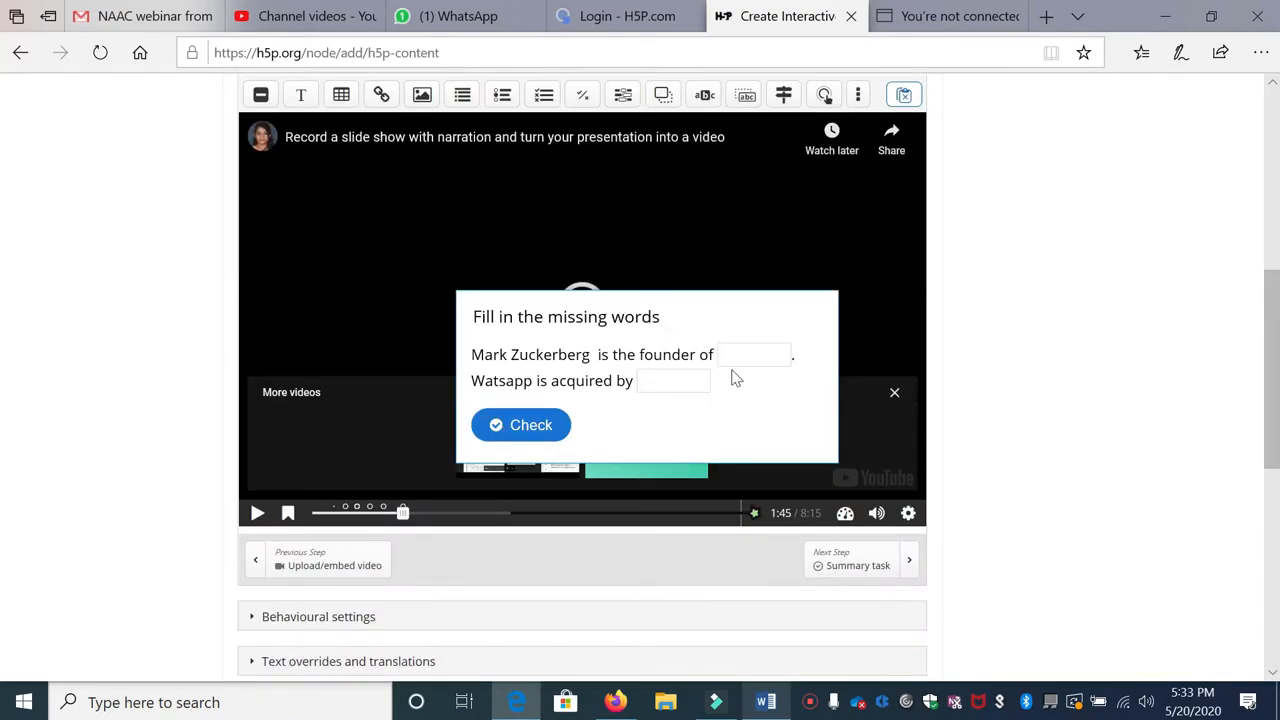
{"action": "left_click", "coordinate": [432, 514]}
{"action": "scroll", "coordinate": [440, 515], "scroll_direction": "up", "scroll_amount": 4}
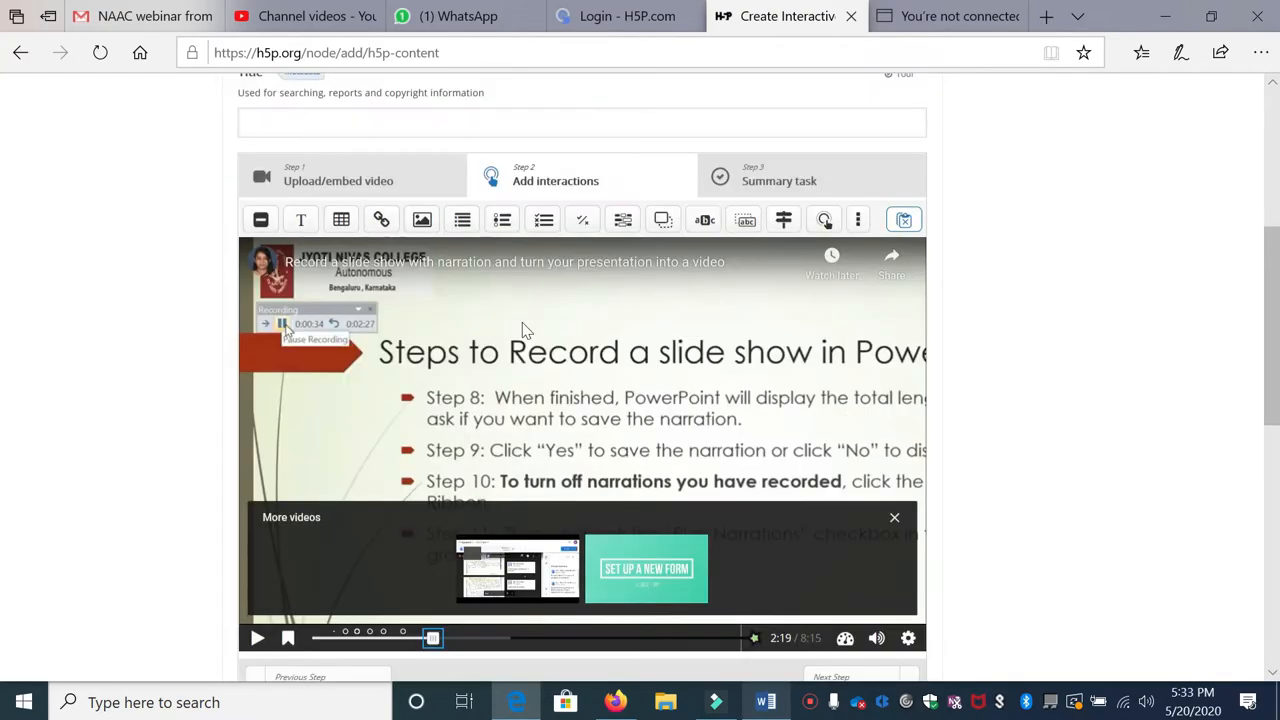
{"action": "scroll", "coordinate": [460, 510], "scroll_direction": "down", "scroll_amount": 4}
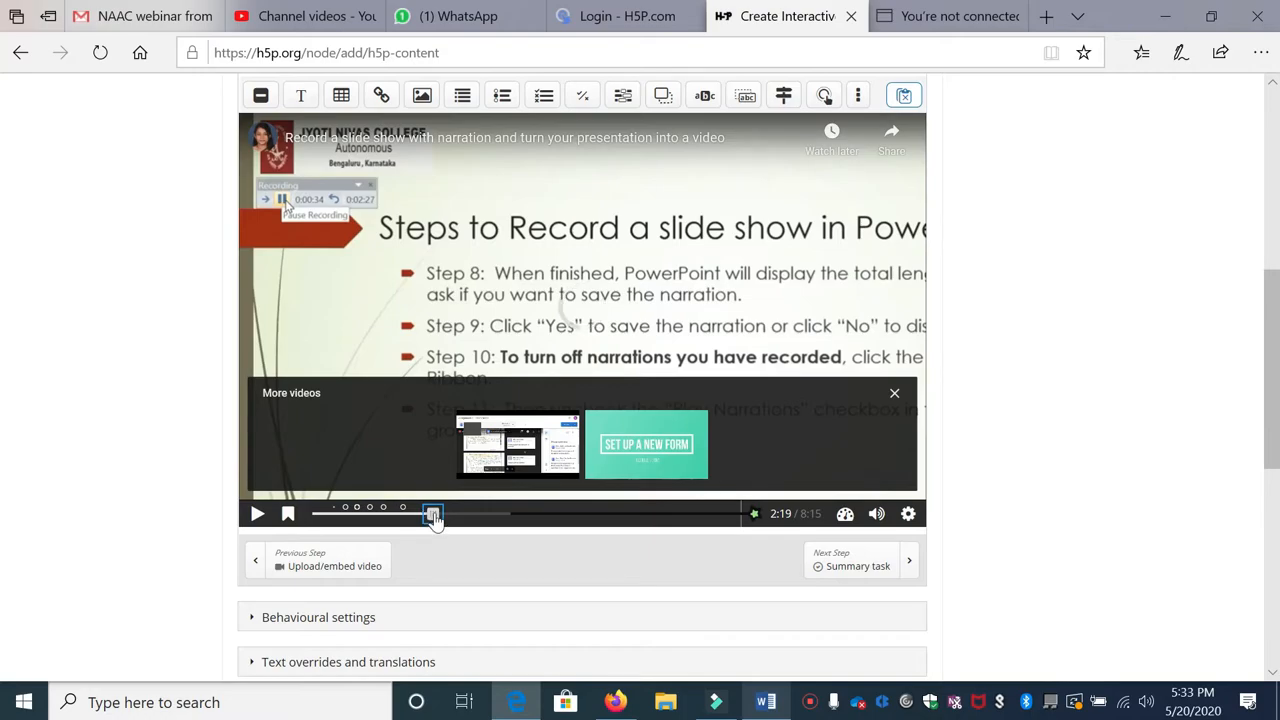
{"action": "scroll", "coordinate": [602, 326], "scroll_direction": "up", "scroll_amount": 2}
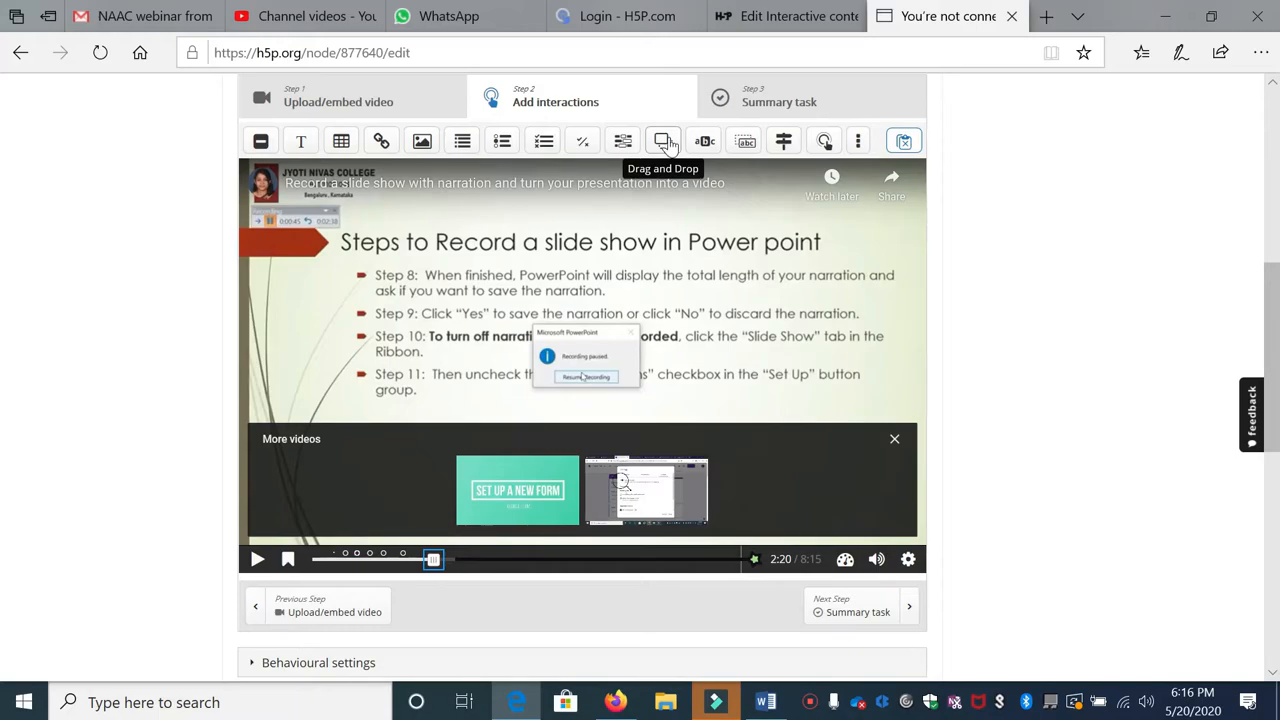
Step: Add a Drag and Drop poster interaction titled 'Drag and Drop' and go to its Task step
{"action": "left_click", "coordinate": [665, 142]}
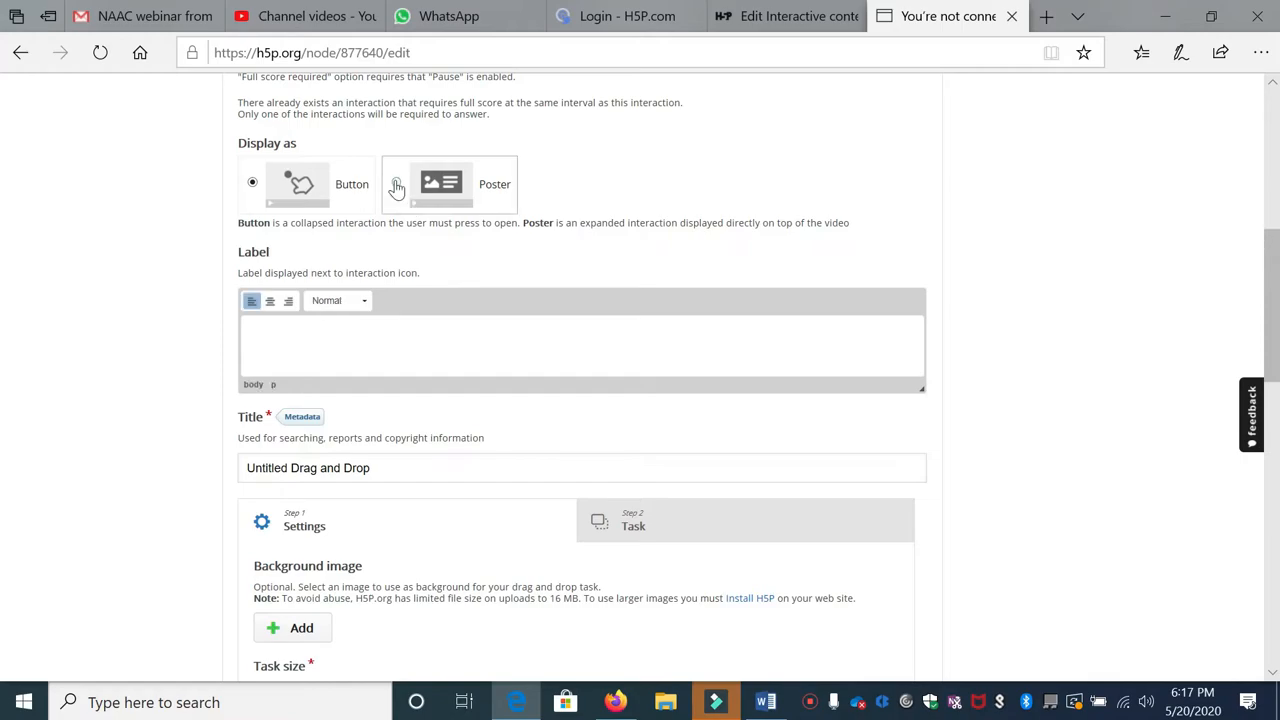
{"action": "left_click", "coordinate": [396, 187]}
{"action": "scroll", "coordinate": [340, 400], "scroll_direction": "up", "scroll_amount": 2}
{"action": "scroll", "coordinate": [335, 412], "scroll_direction": "down", "scroll_amount": 1}
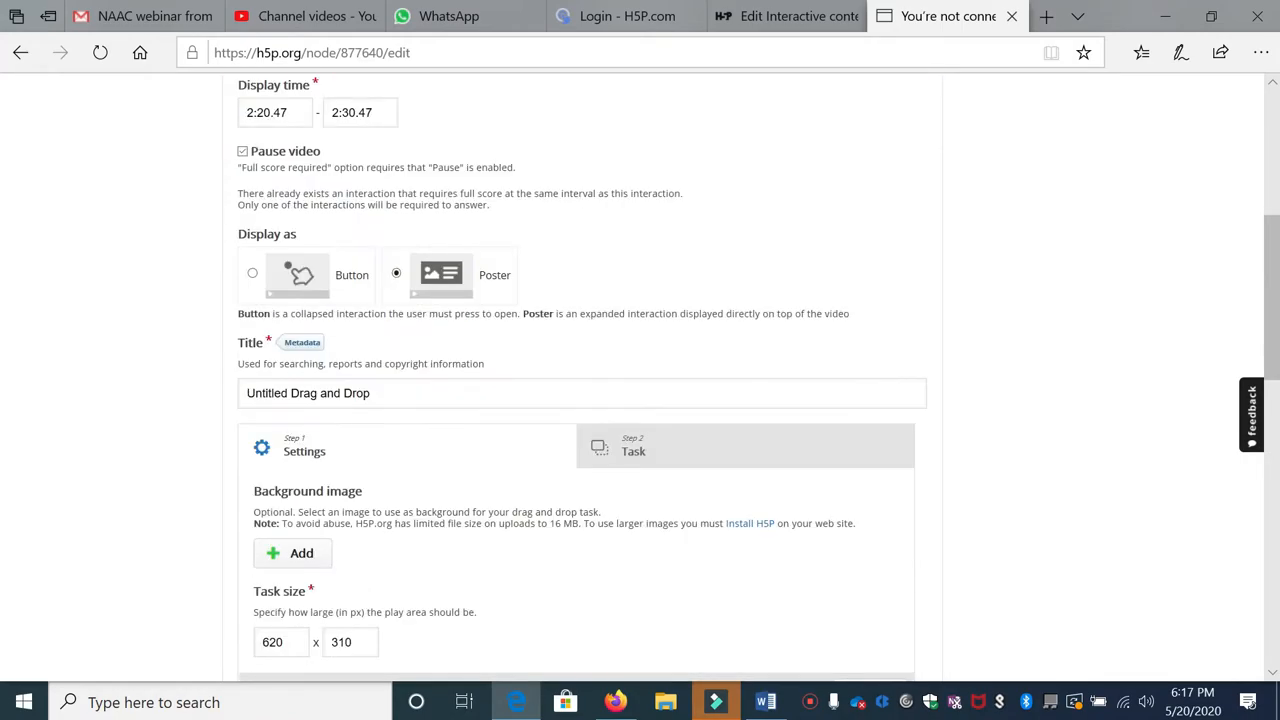
{"action": "double_click", "coordinate": [272, 393]}
{"action": "key", "text": "BackSpace"}
{"action": "scroll", "coordinate": [340, 355], "scroll_direction": "down", "scroll_amount": 3}
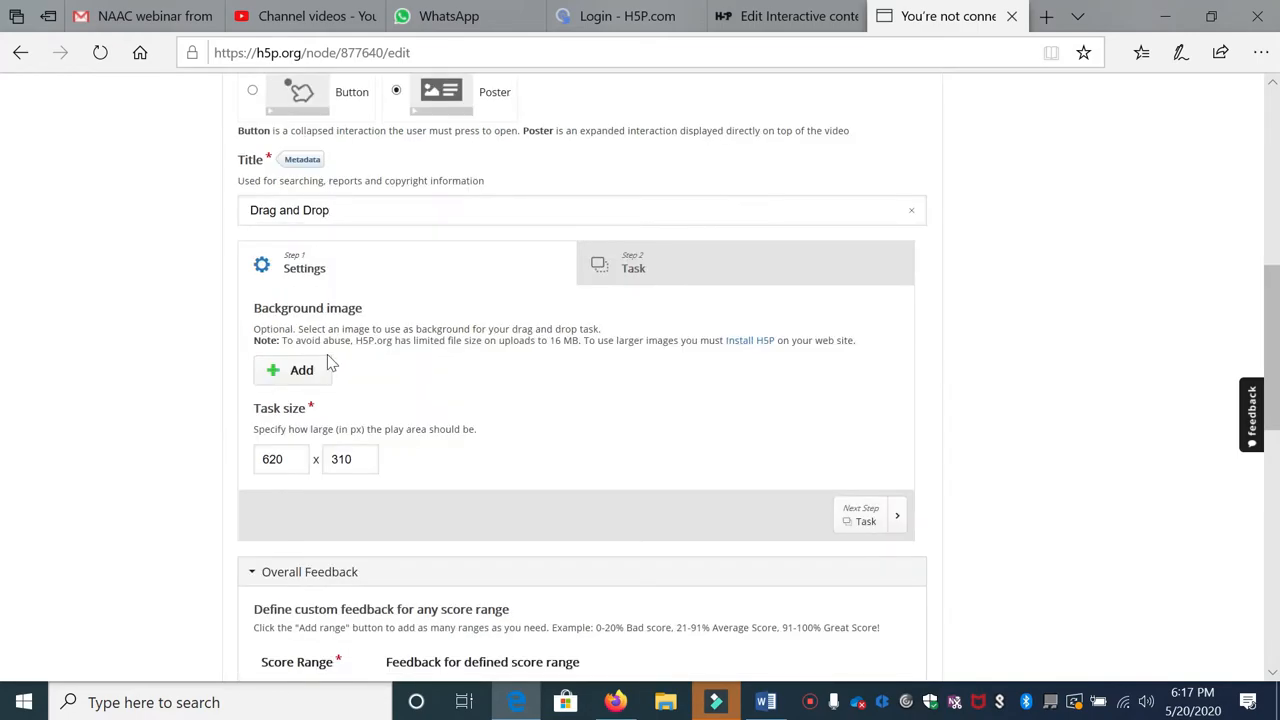
{"action": "left_click", "coordinate": [638, 268]}
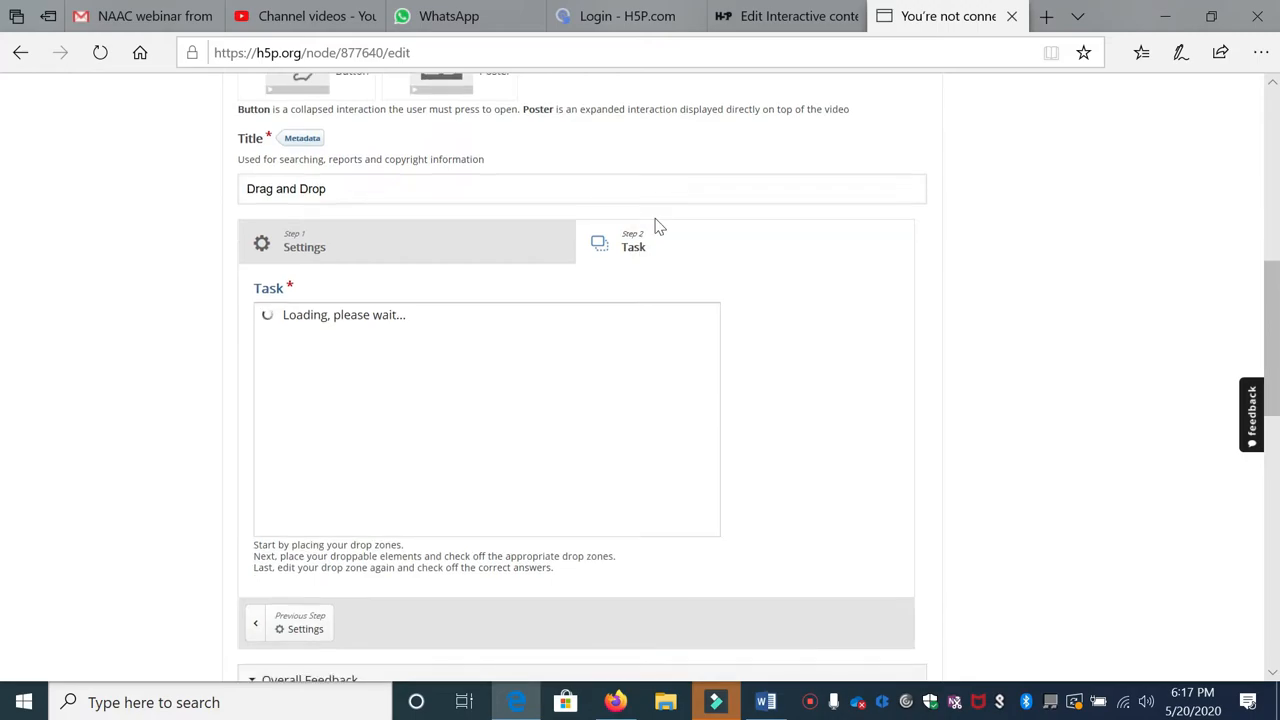
Step: Insert an image element on the task canvas and upload the keyboard photo
{"action": "scroll", "coordinate": [660, 227], "scroll_direction": "down", "scroll_amount": 3}
{"action": "scroll", "coordinate": [717, 174], "scroll_direction": "up", "scroll_amount": 1}
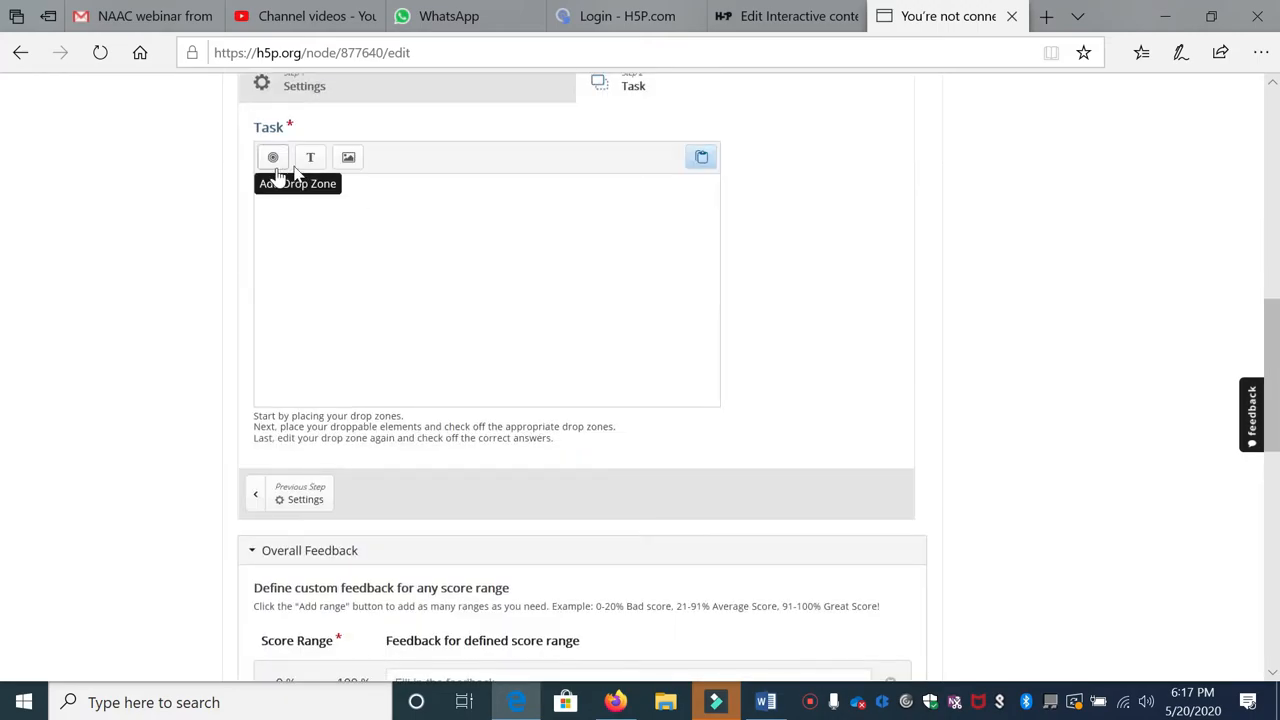
{"action": "left_click", "coordinate": [351, 158]}
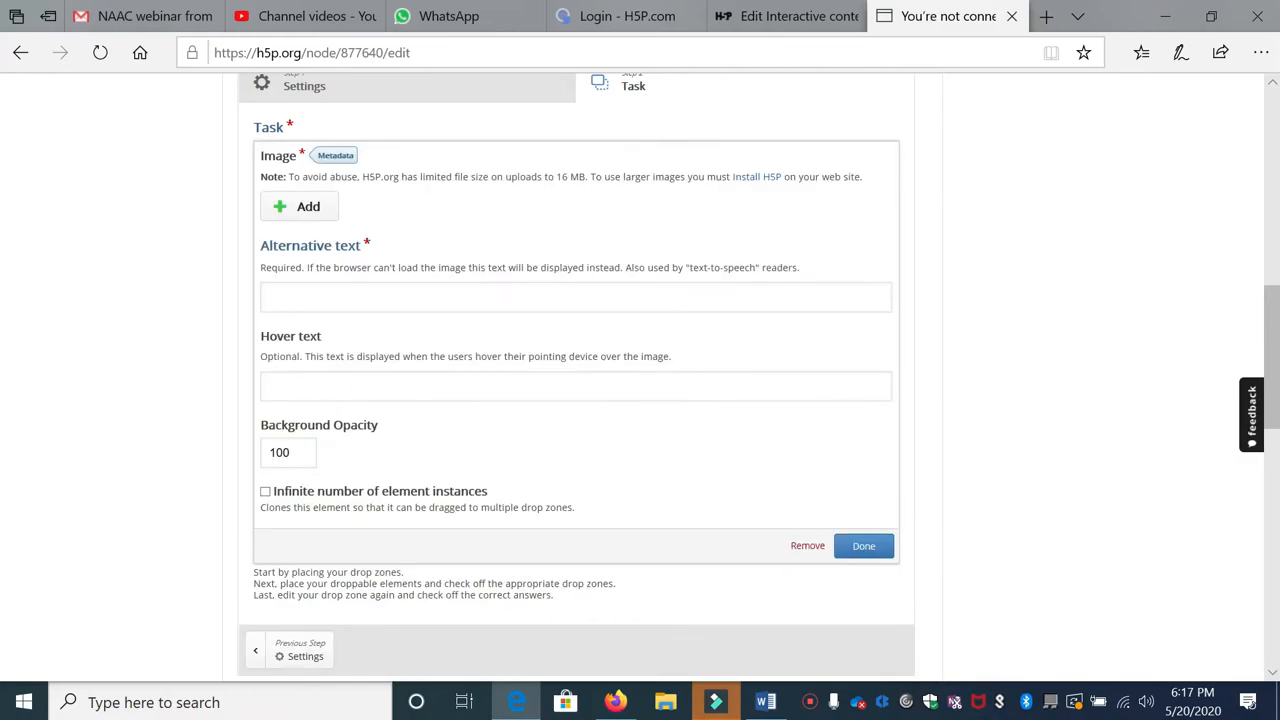
{"action": "left_click", "coordinate": [306, 212]}
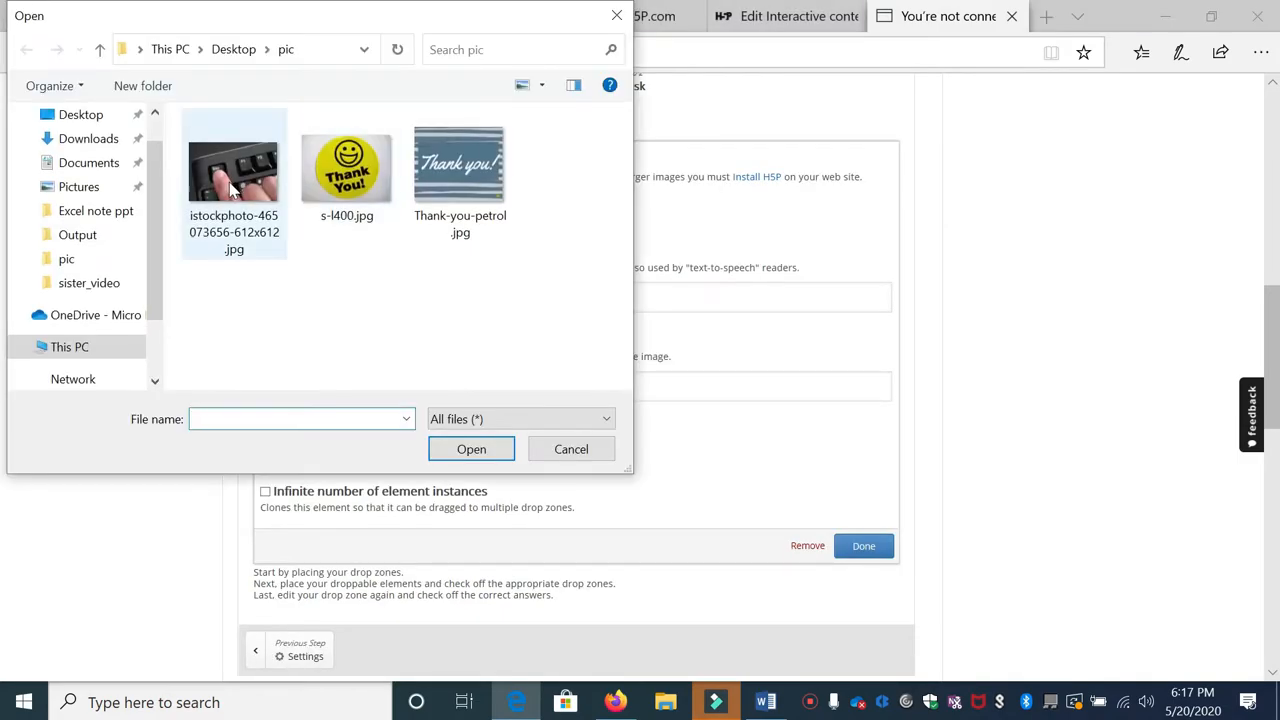
{"action": "left_click", "coordinate": [490, 448]}
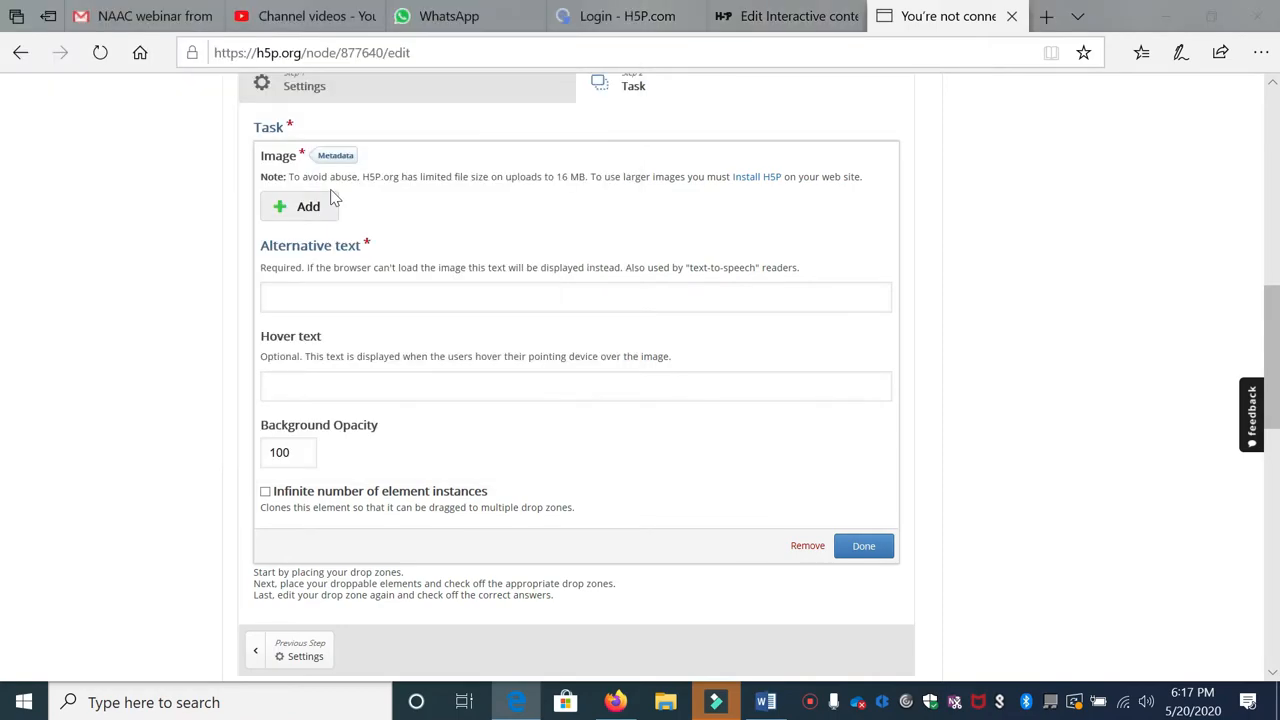
Step: Give the keyboard image alternative text 'Sorry unable to upload the picture' and background opacity 0
{"action": "scroll", "coordinate": [310, 250], "scroll_direction": "down", "scroll_amount": 1}
{"action": "left_click", "coordinate": [320, 288]}
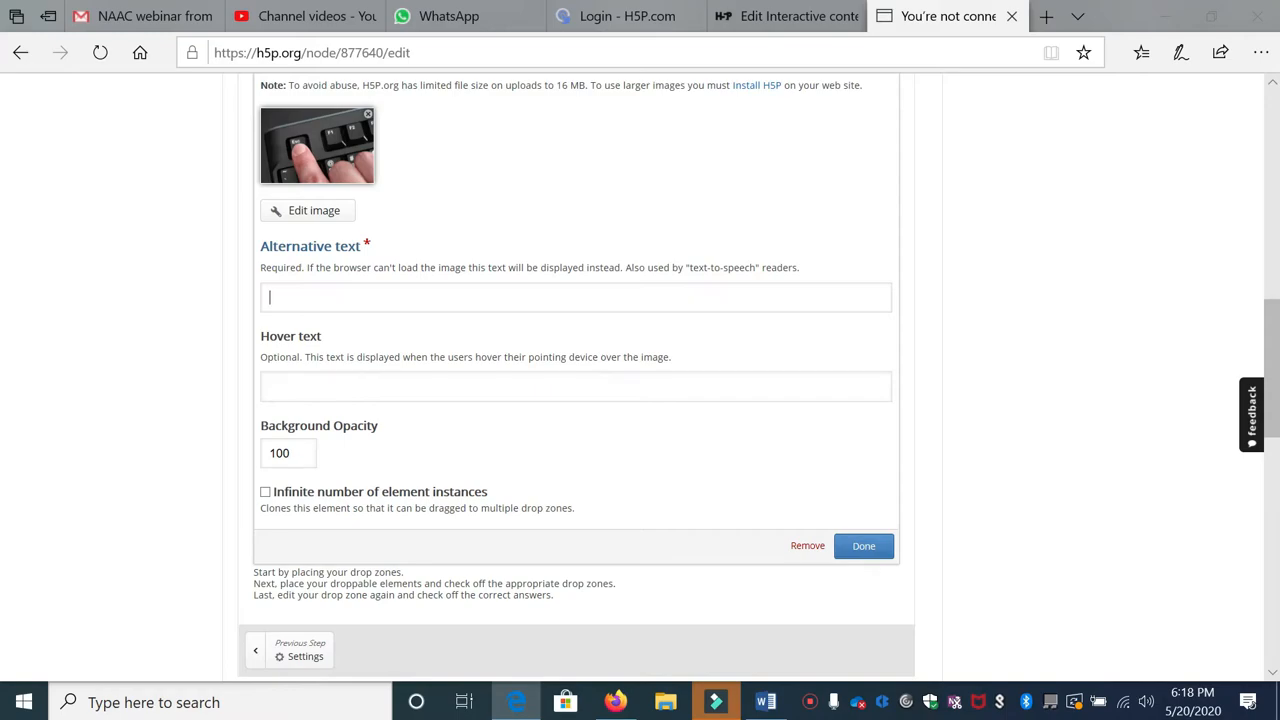
{"action": "left_click", "coordinate": [355, 300]}
{"action": "left_click", "coordinate": [381, 297]}
{"action": "type", "text": "Sorry un"}
{"action": "type", "text": "able to upload the picture"}
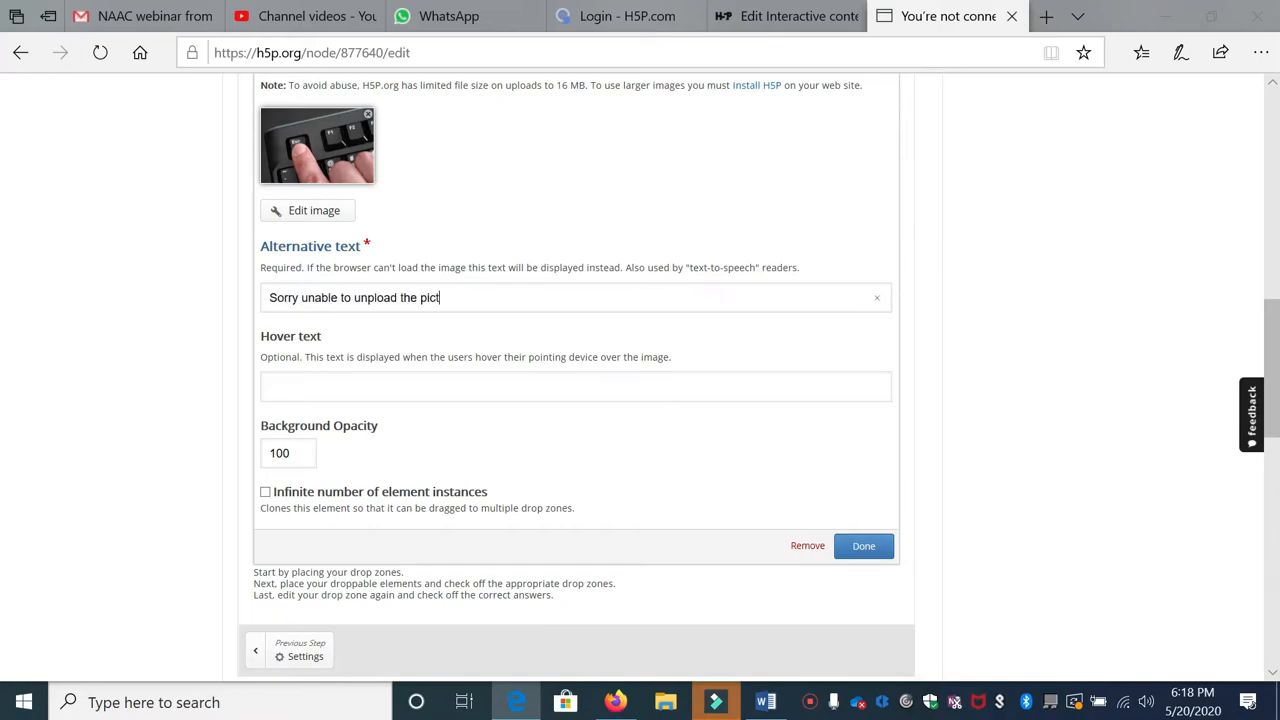
{"action": "scroll", "coordinate": [575, 400], "scroll_direction": "down", "scroll_amount": 2}
{"action": "double_click", "coordinate": [301, 269]}
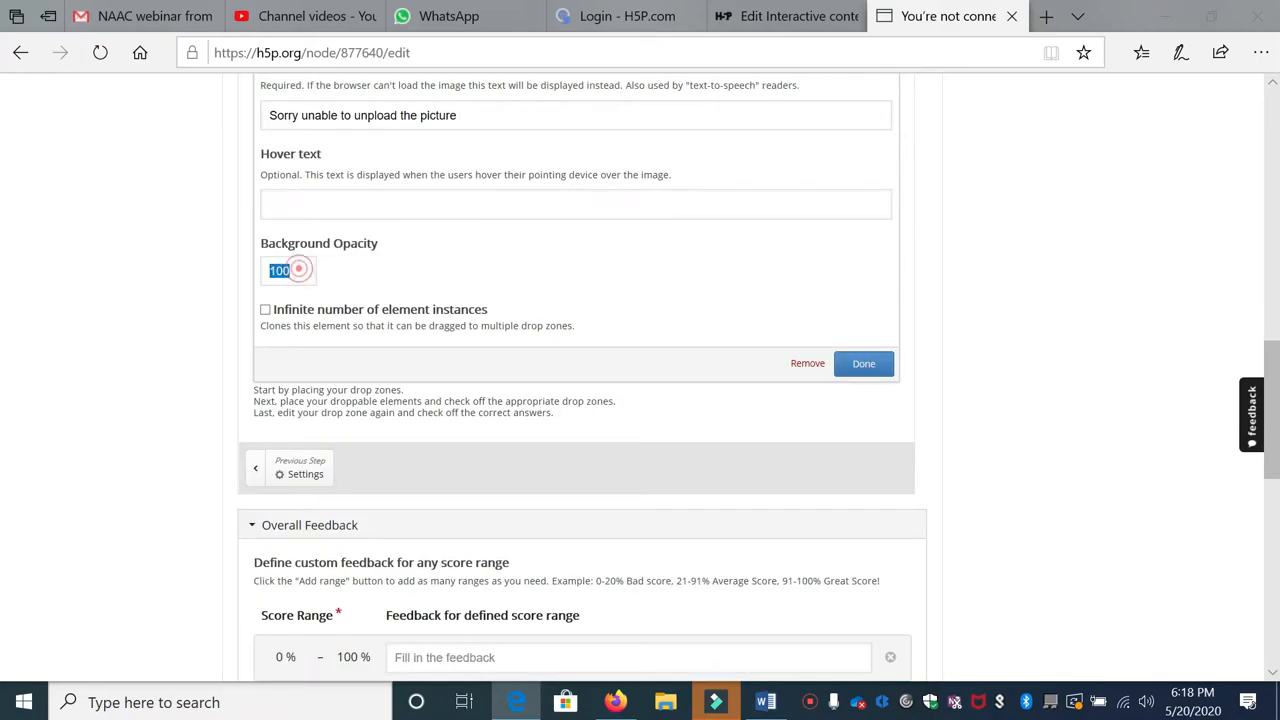
{"action": "type", "text": "0"}
{"action": "left_click", "coordinate": [884, 366]}
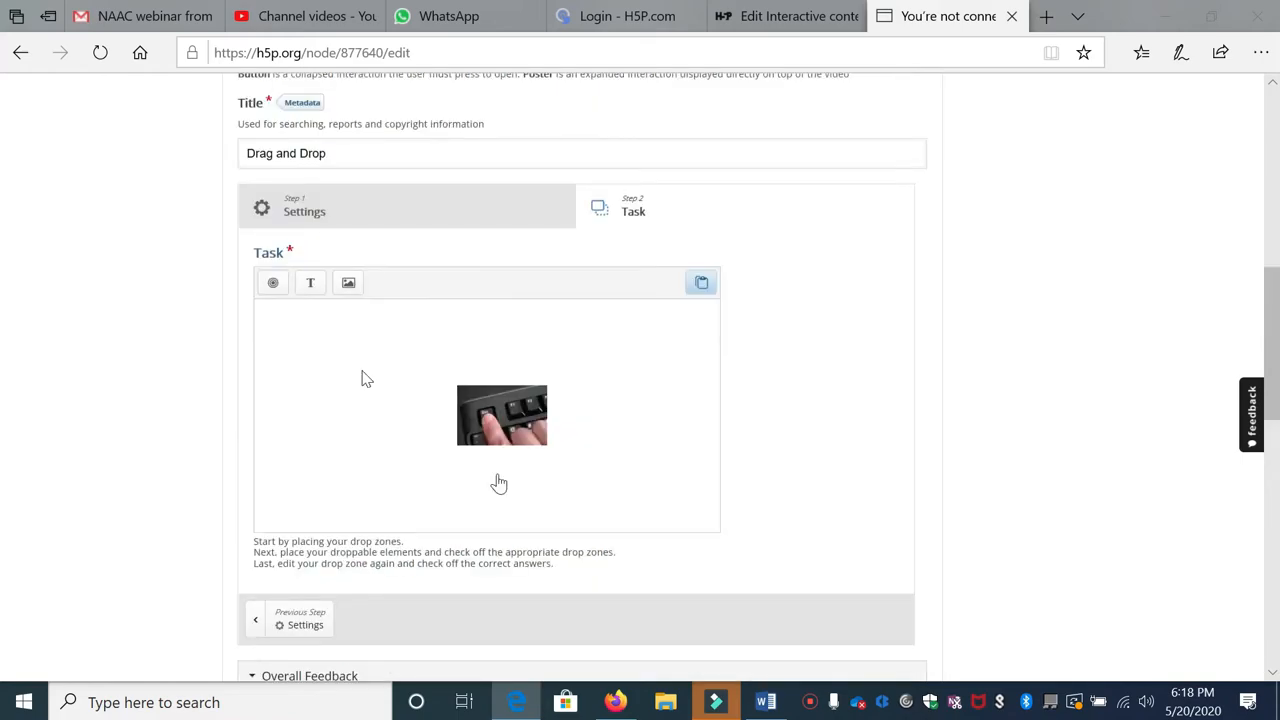
{"action": "scroll", "coordinate": [331, 423], "scroll_direction": "up", "scroll_amount": 1}
{"action": "scroll", "coordinate": [320, 415], "scroll_direction": "down", "scroll_amount": 1}
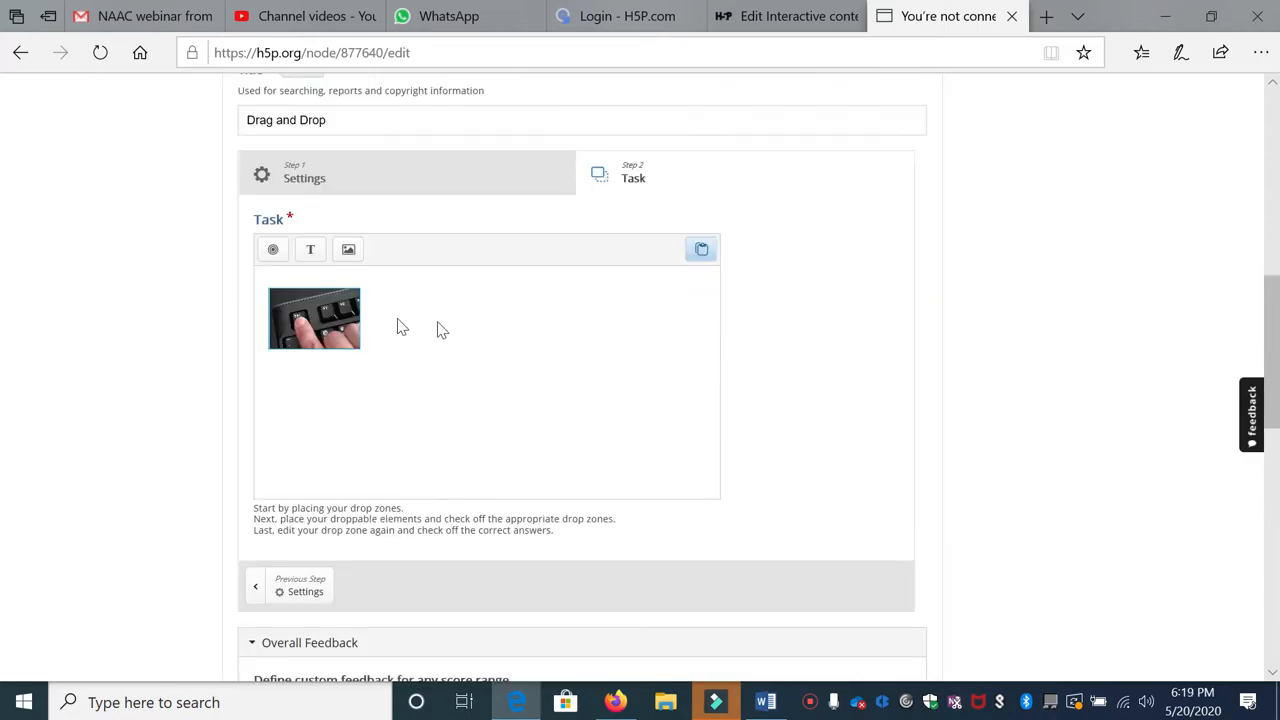
Step: Place a second image element and choose the s-l400.jpg Thank You picture
{"action": "left_click", "coordinate": [352, 251]}
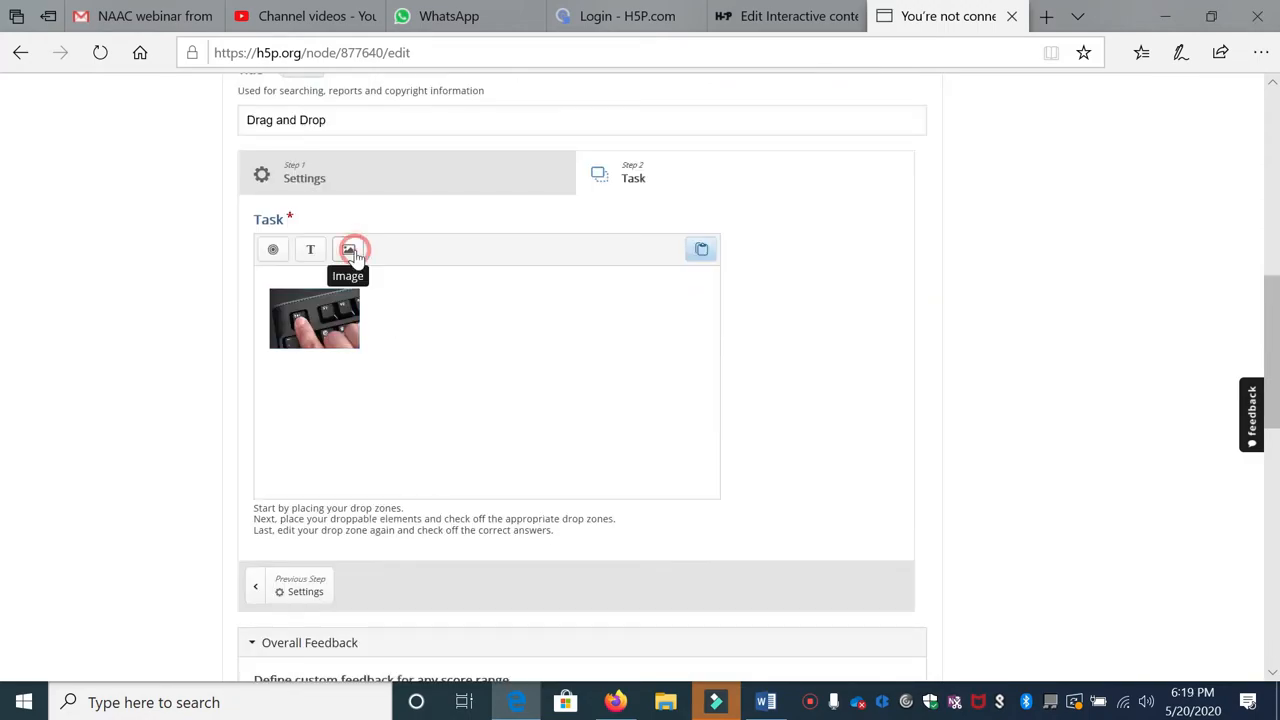
{"action": "left_click_drag", "start_coordinate": [352, 251], "coordinate": [517, 363]}
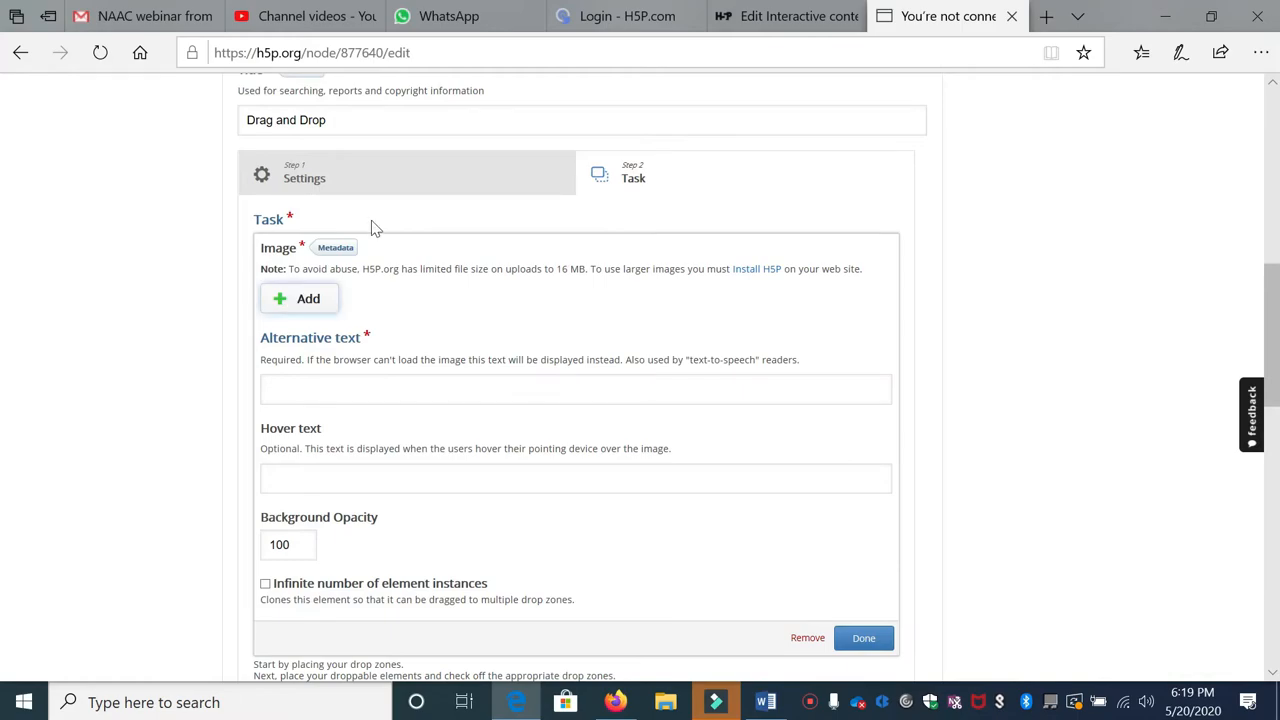
{"action": "left_click", "coordinate": [363, 191]}
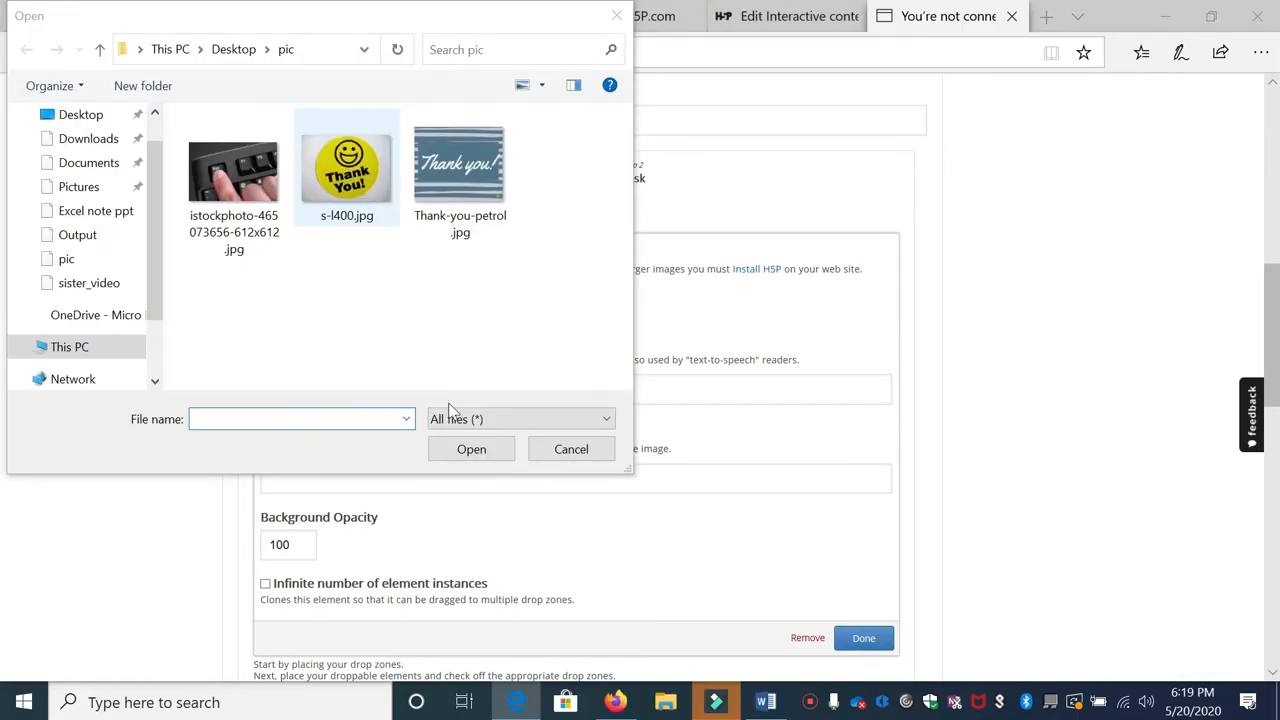
{"action": "left_click", "coordinate": [469, 453]}
Step: Give it alternative text 'Sorry not able to upload' and confirm removing the duplicate image
{"action": "left_click", "coordinate": [323, 381]}
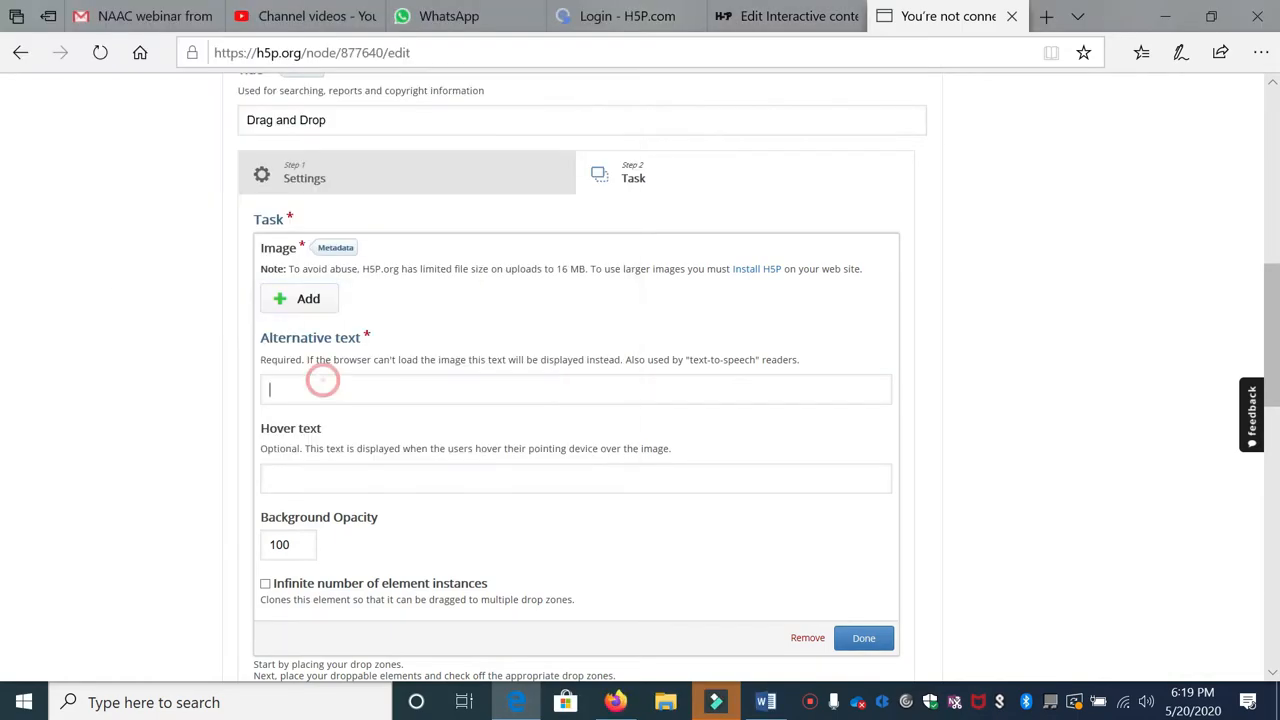
{"action": "type", "text": "Sorry not able to upload"}
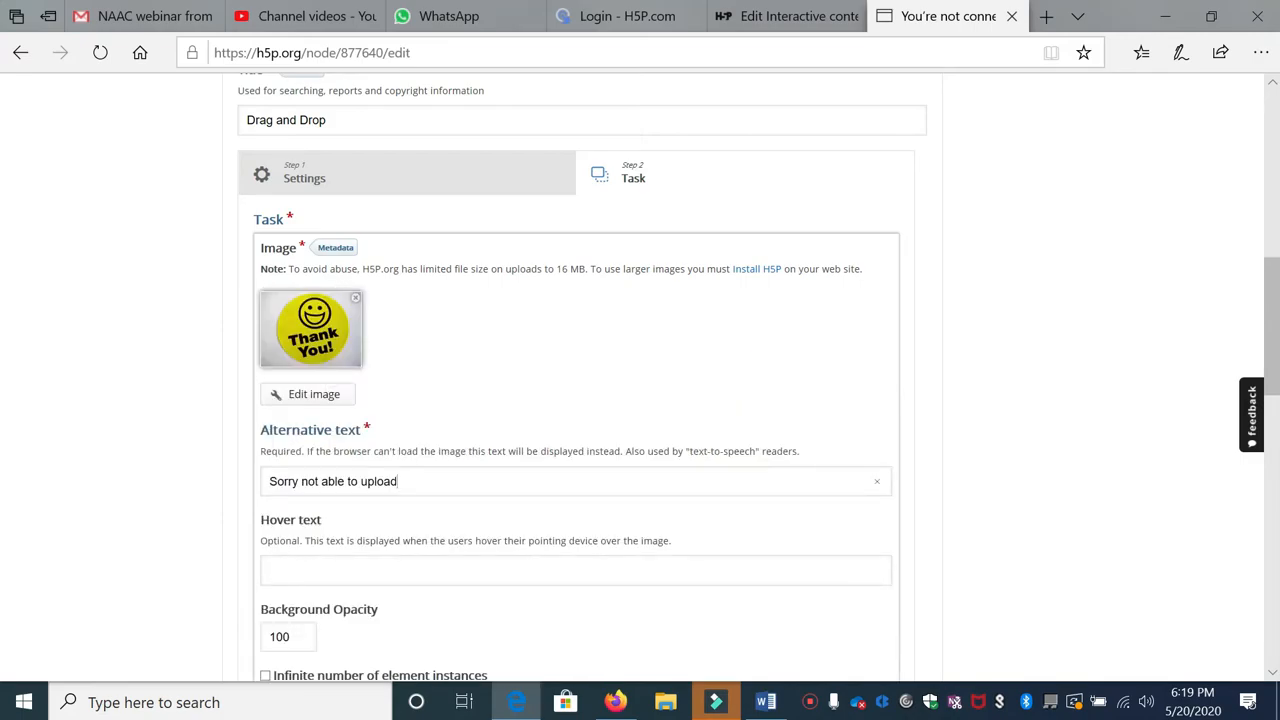
{"action": "scroll", "coordinate": [838, 450], "scroll_direction": "down", "scroll_amount": 3}
{"action": "key", "text": "Tab"}
{"action": "key", "text": "Tab"}
{"action": "left_click", "coordinate": [838, 452]}
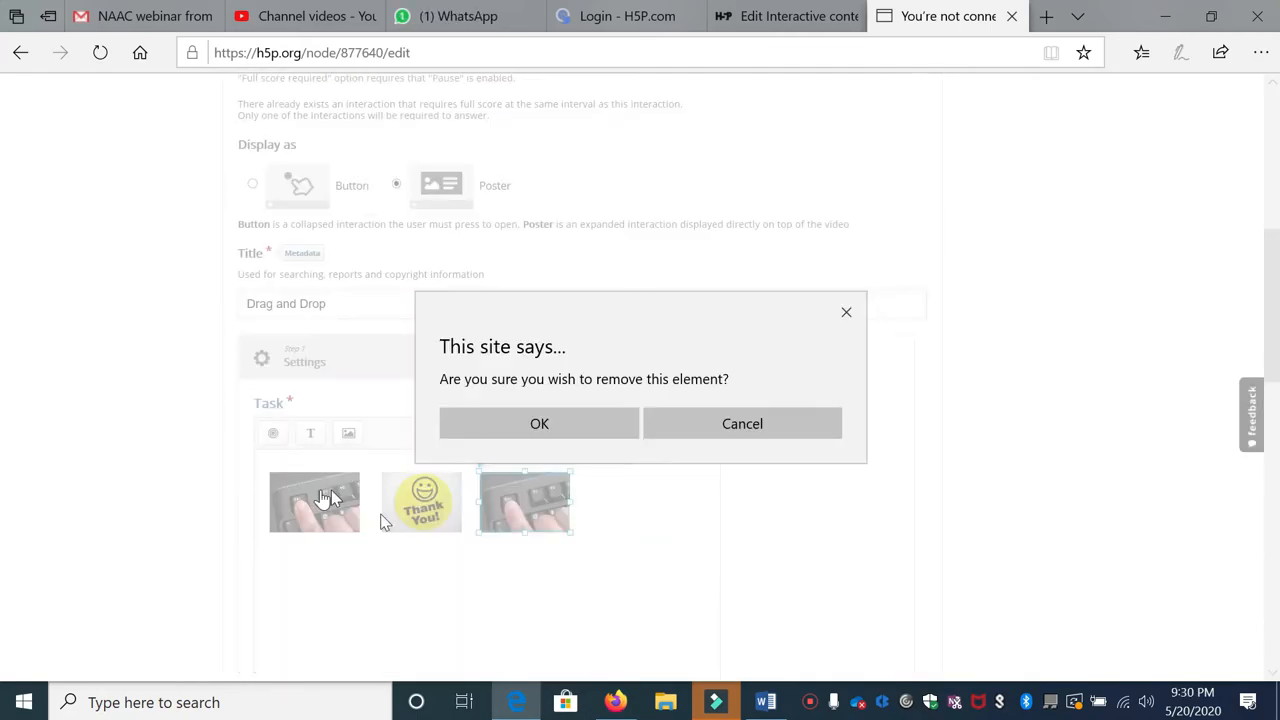
{"action": "key", "text": "Return"}
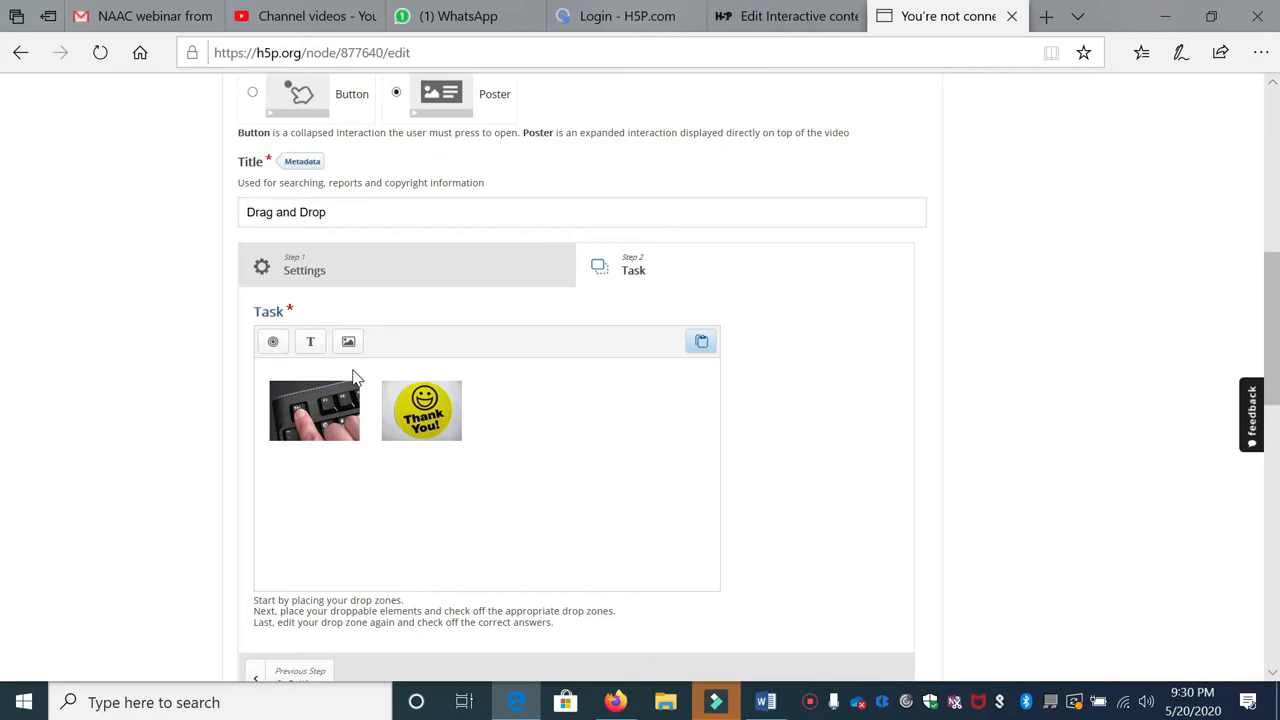
Step: Add a 'Thank You' text element and move it below its image
{"action": "left_click", "coordinate": [310, 343]}
{"action": "left_click", "coordinate": [340, 367]}
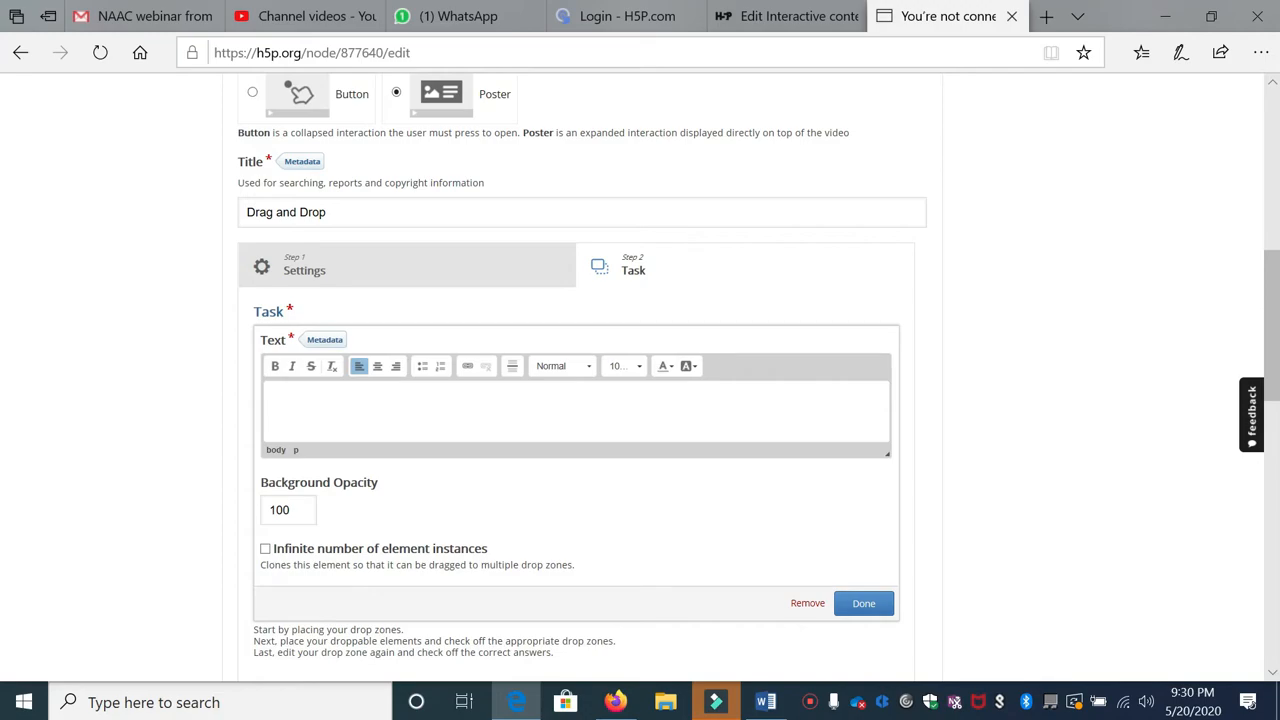
{"action": "type", "text": "Thank You"}
{"action": "left_click_drag", "start_coordinate": [299, 514], "coordinate": [227, 518]}
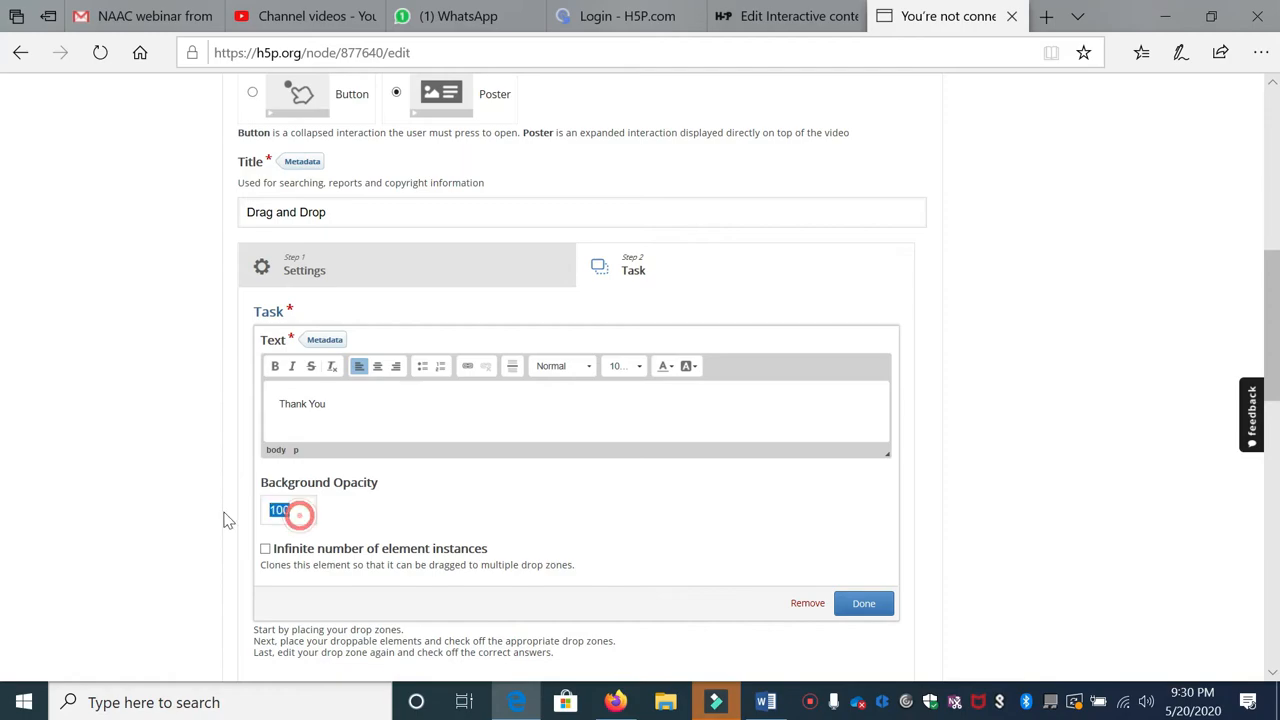
{"action": "left_click", "coordinate": [489, 524]}
{"action": "left_click", "coordinate": [857, 606]}
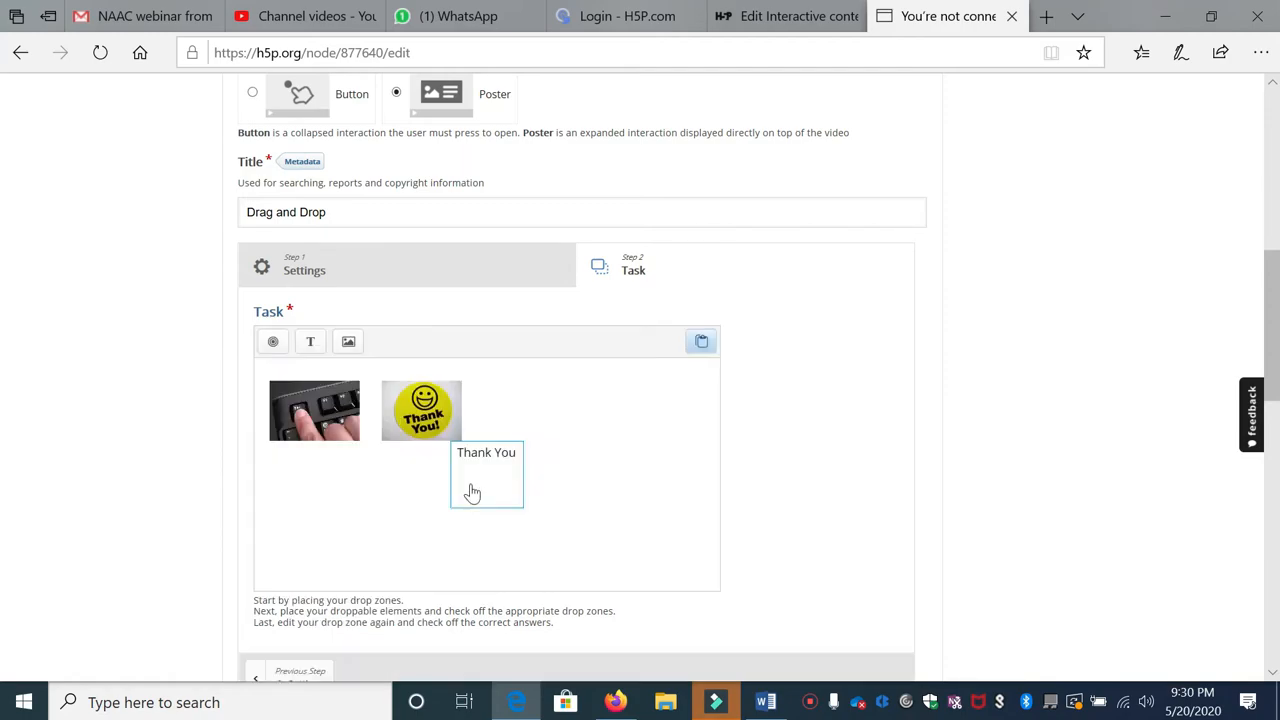
{"action": "left_click_drag", "start_coordinate": [491, 471], "coordinate": [434, 520]}
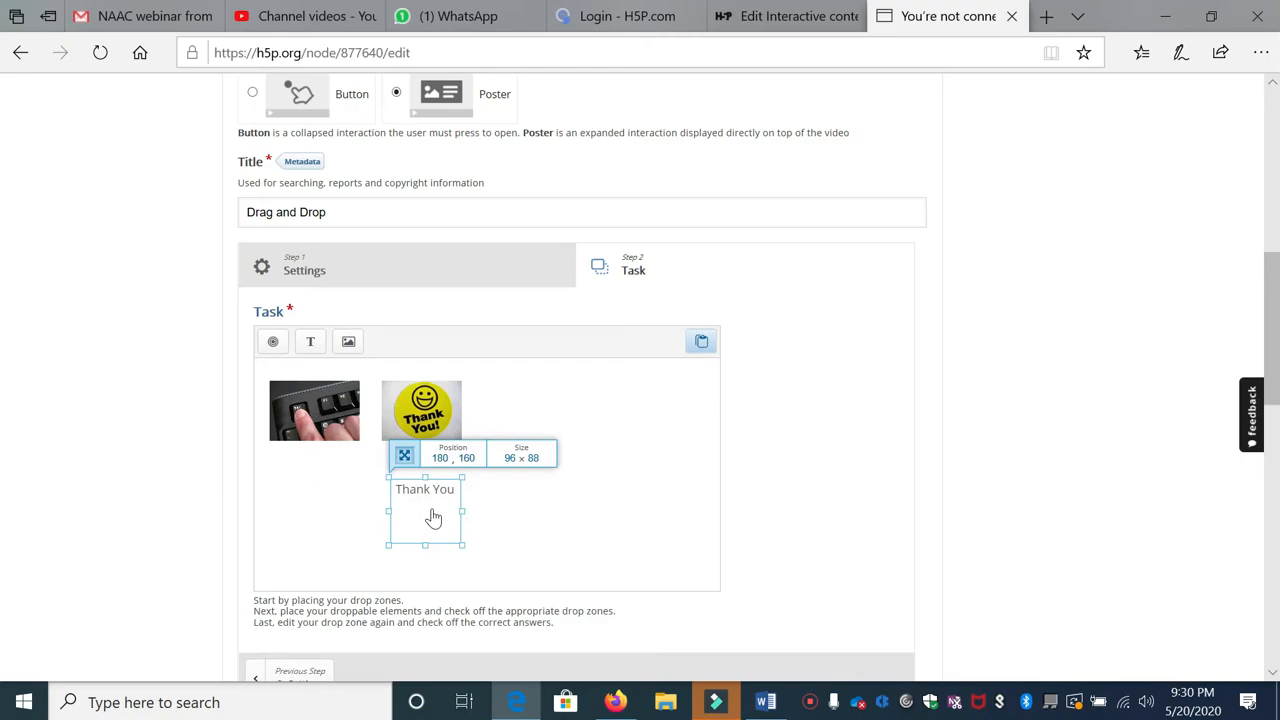
Step: Add a second text element reading 'Exit from the screen'
{"action": "left_click", "coordinate": [312, 343]}
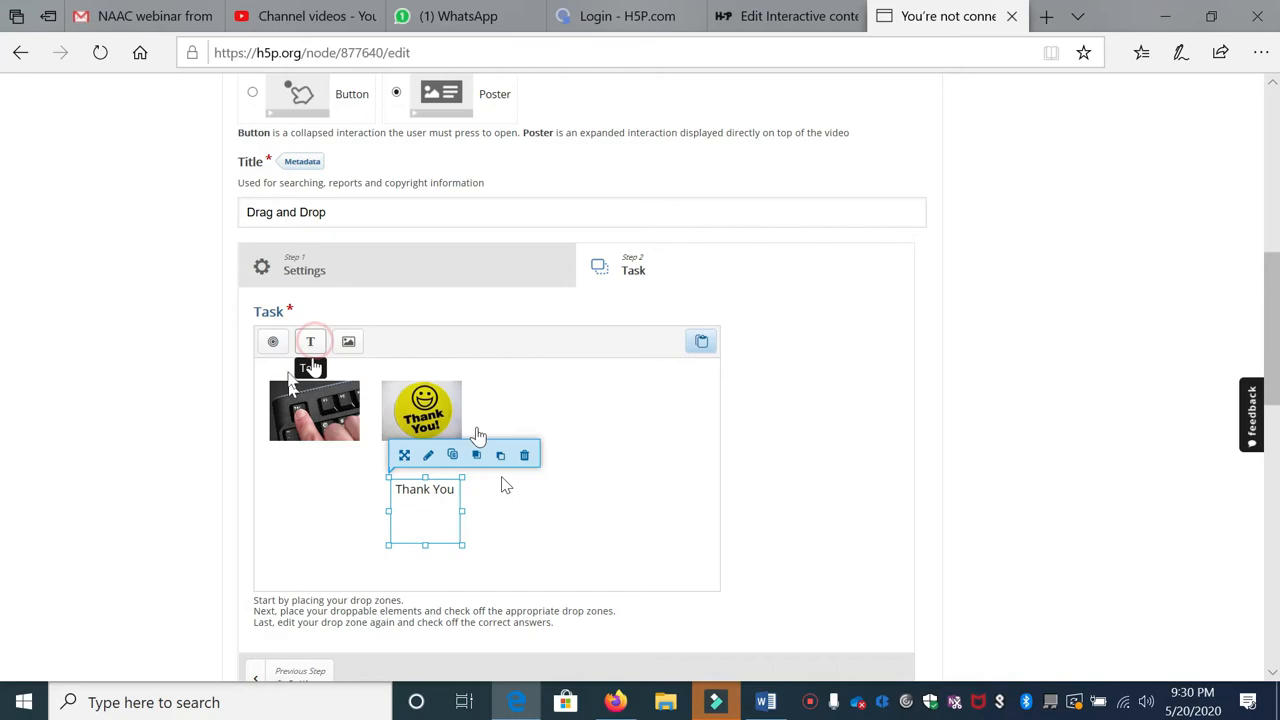
{"action": "left_click", "coordinate": [310, 341]}
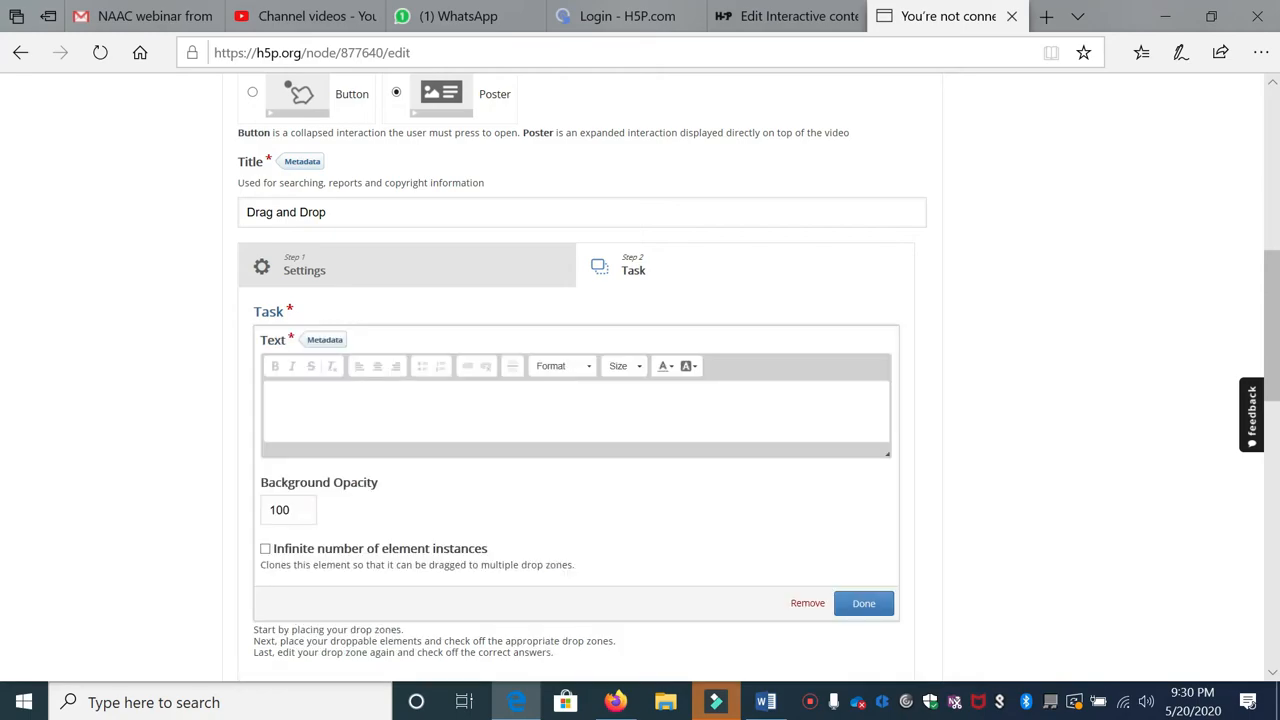
{"action": "type", "text": "Exit whe"}
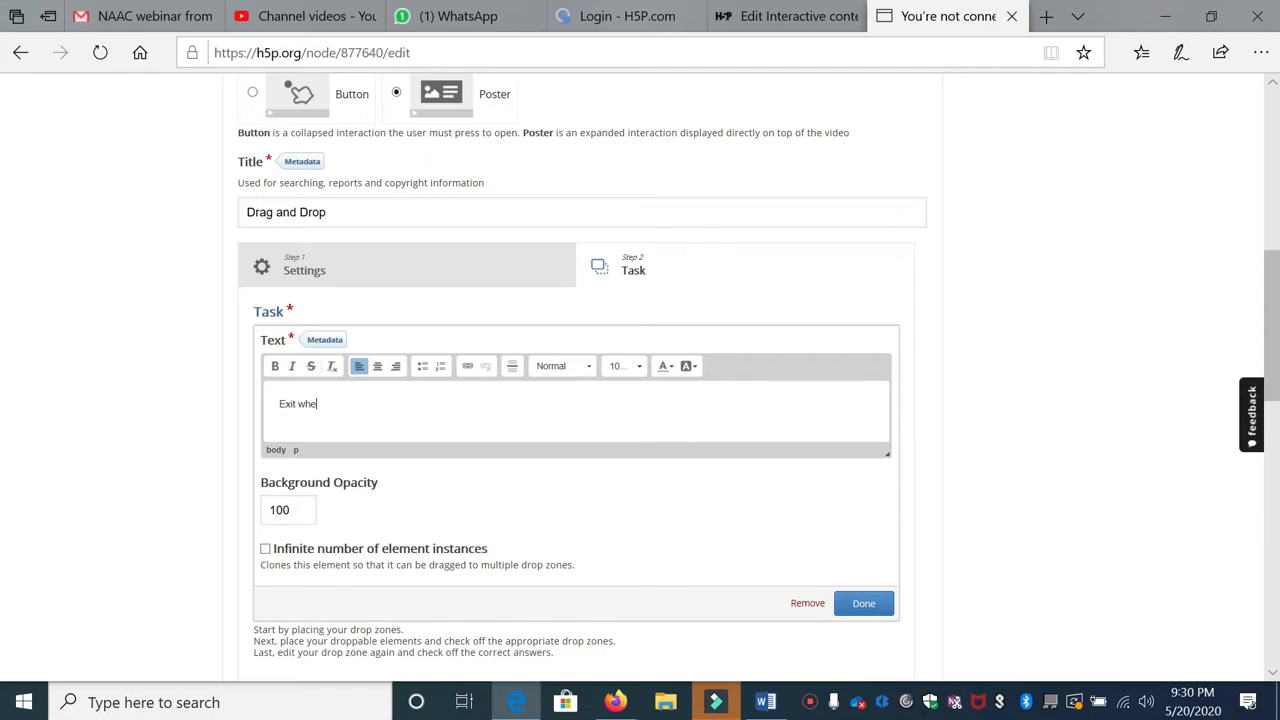
{"action": "type", "text": "om the screen"}
{"action": "left_click", "coordinate": [864, 604]}
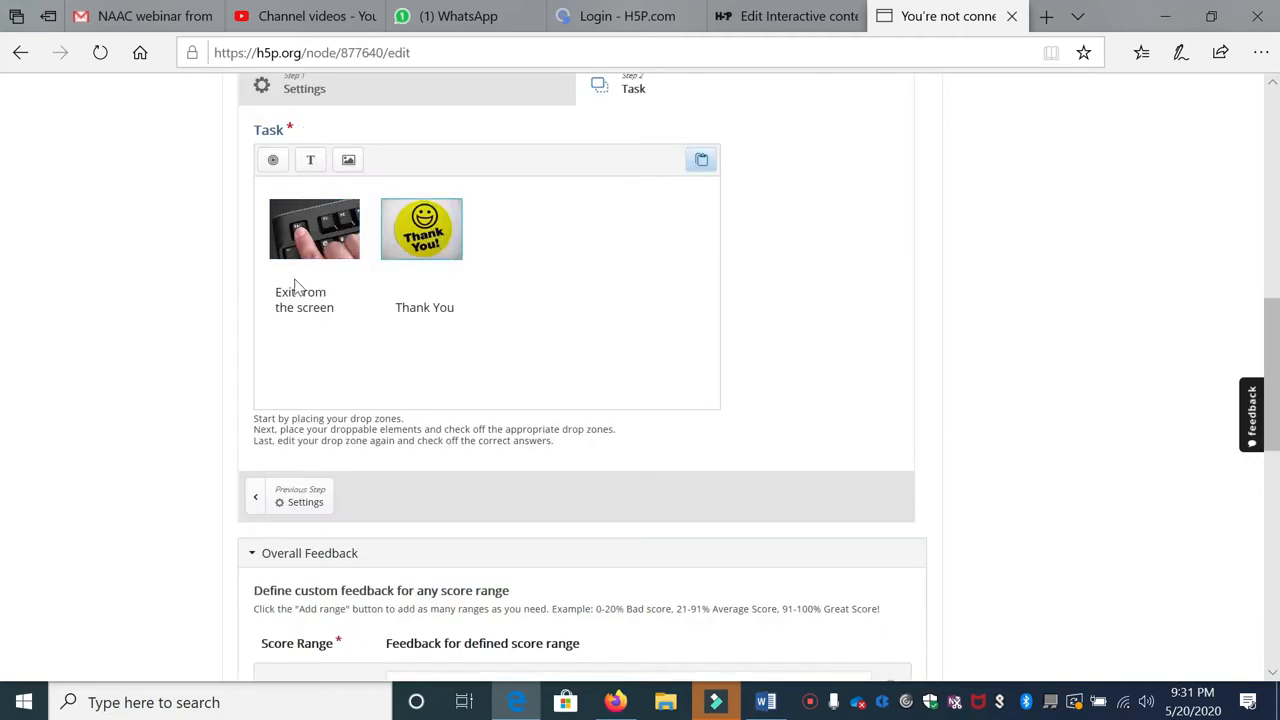
{"action": "left_click", "coordinate": [443, 305]}
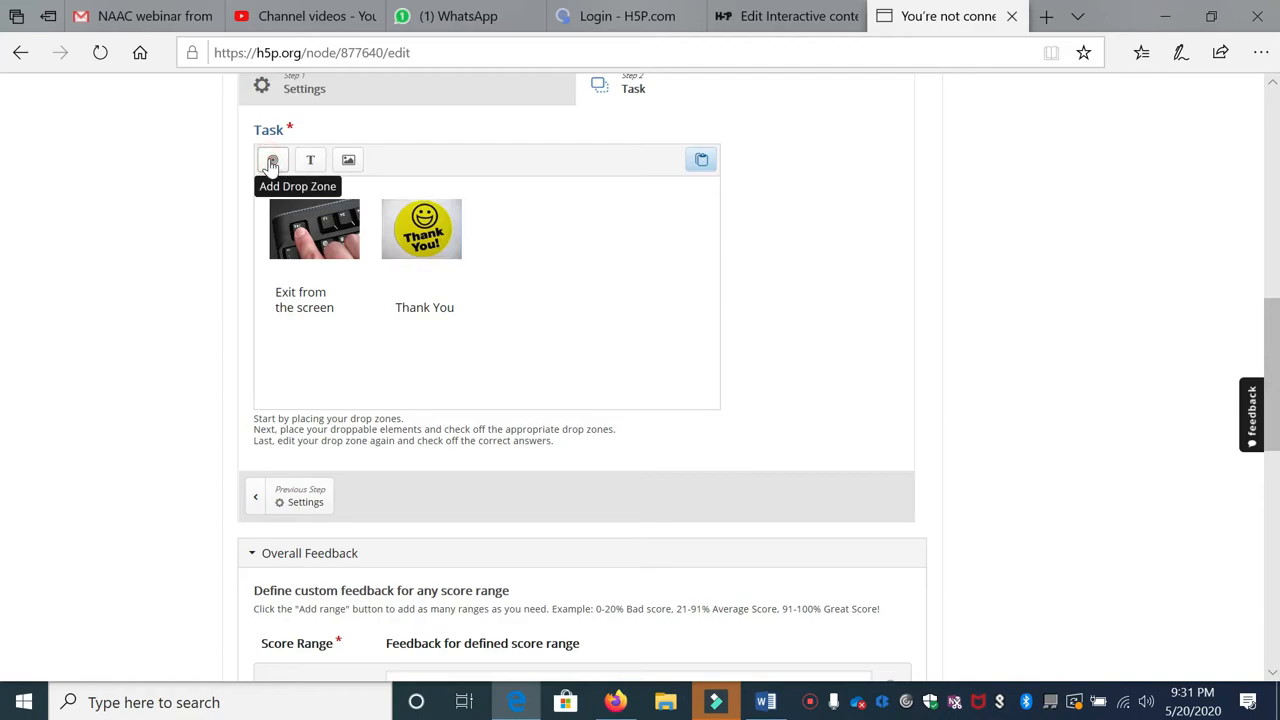
Step: Add a 'Thank you' drop zone with opacity 0 over the Thank You image
{"action": "left_click", "coordinate": [305, 190]}
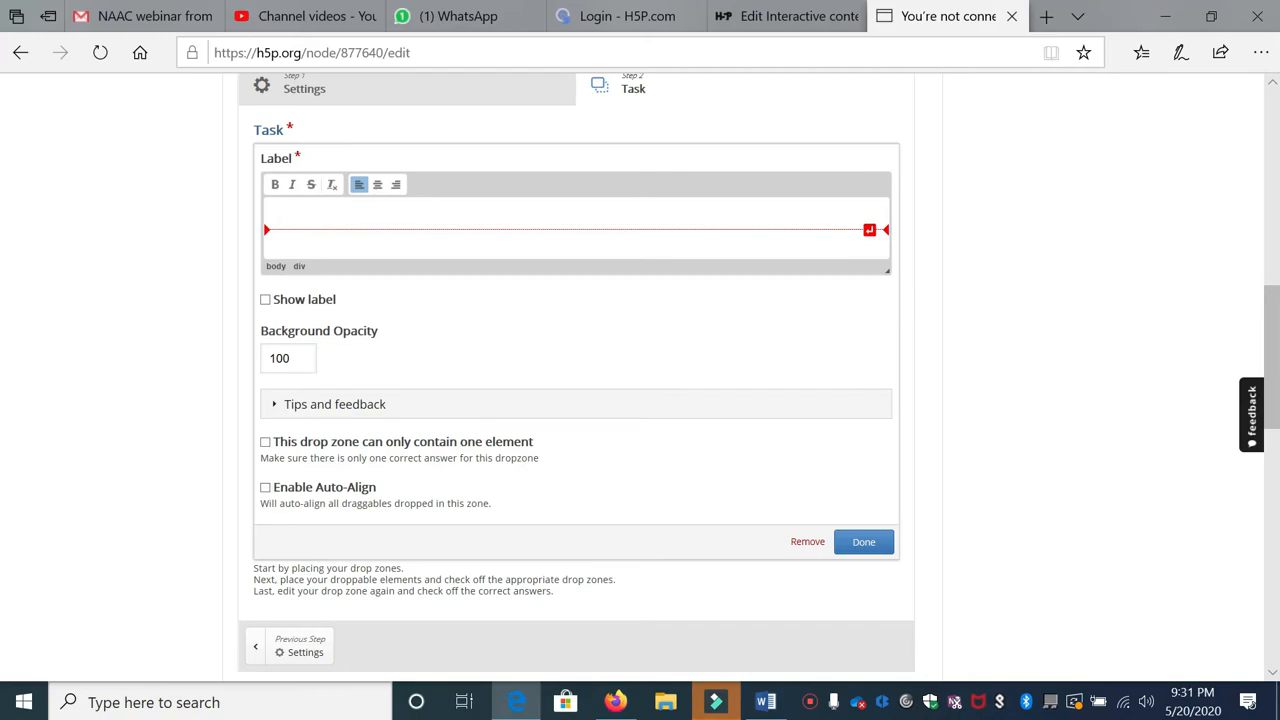
{"action": "type", "text": "Thank you"}
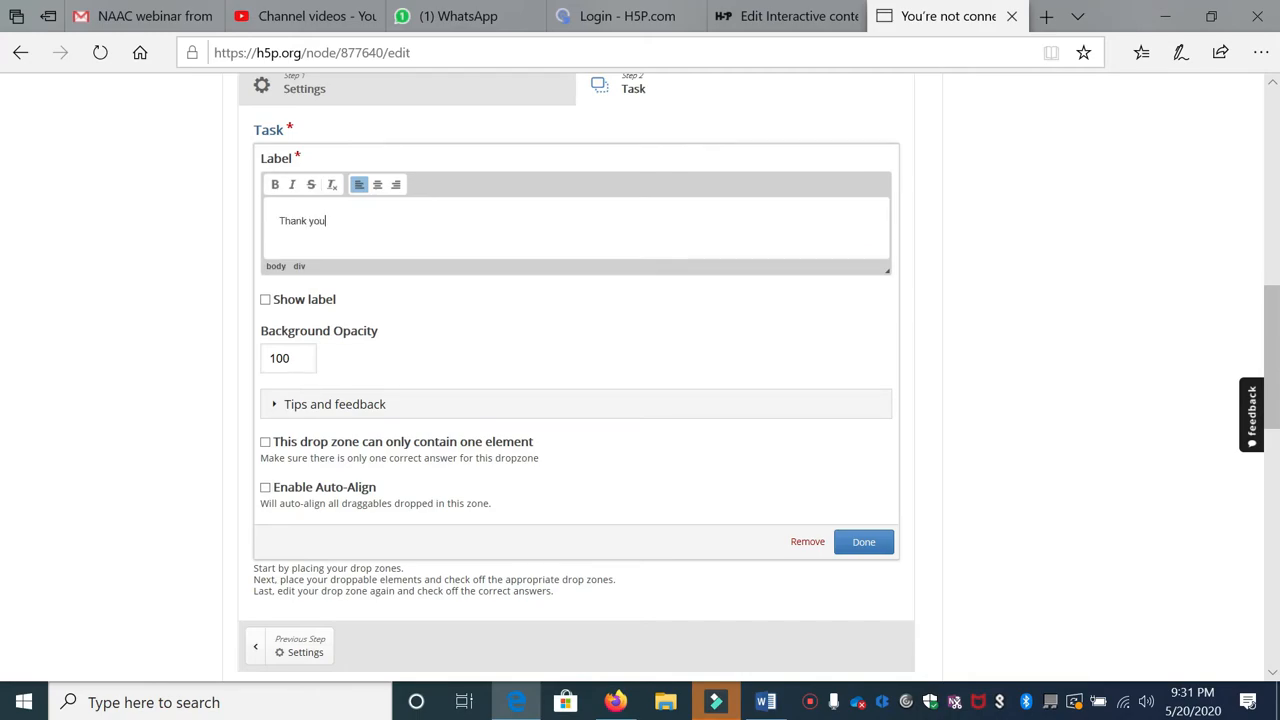
{"action": "left_click_drag", "start_coordinate": [300, 358], "coordinate": [226, 366]}
{"action": "type", "text": "0"}
{"action": "left_click", "coordinate": [866, 542]}
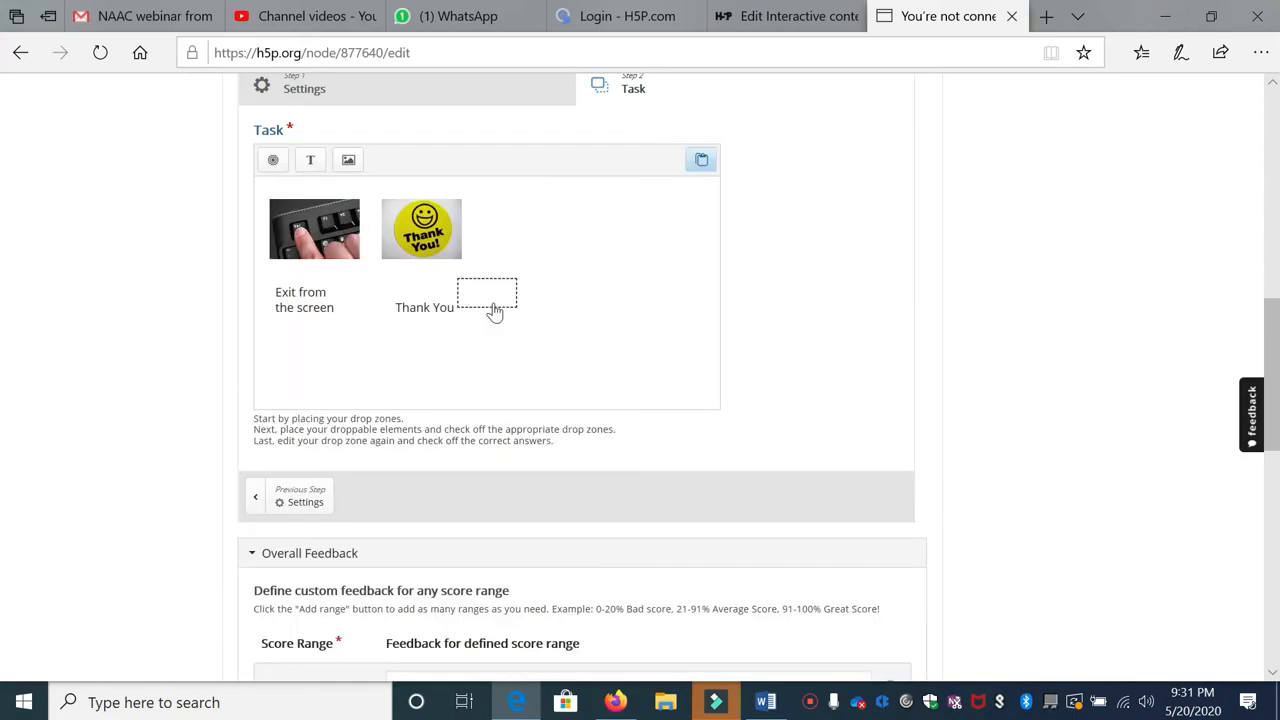
{"action": "mouse_move", "coordinate": [470, 290]}
{"action": "left_mouse_down"}
{"action": "mouse_move", "coordinate": [491, 297]}
{"action": "mouse_move", "coordinate": [400, 192]}
{"action": "mouse_move", "coordinate": [471, 281]}
{"action": "left_mouse_up"}
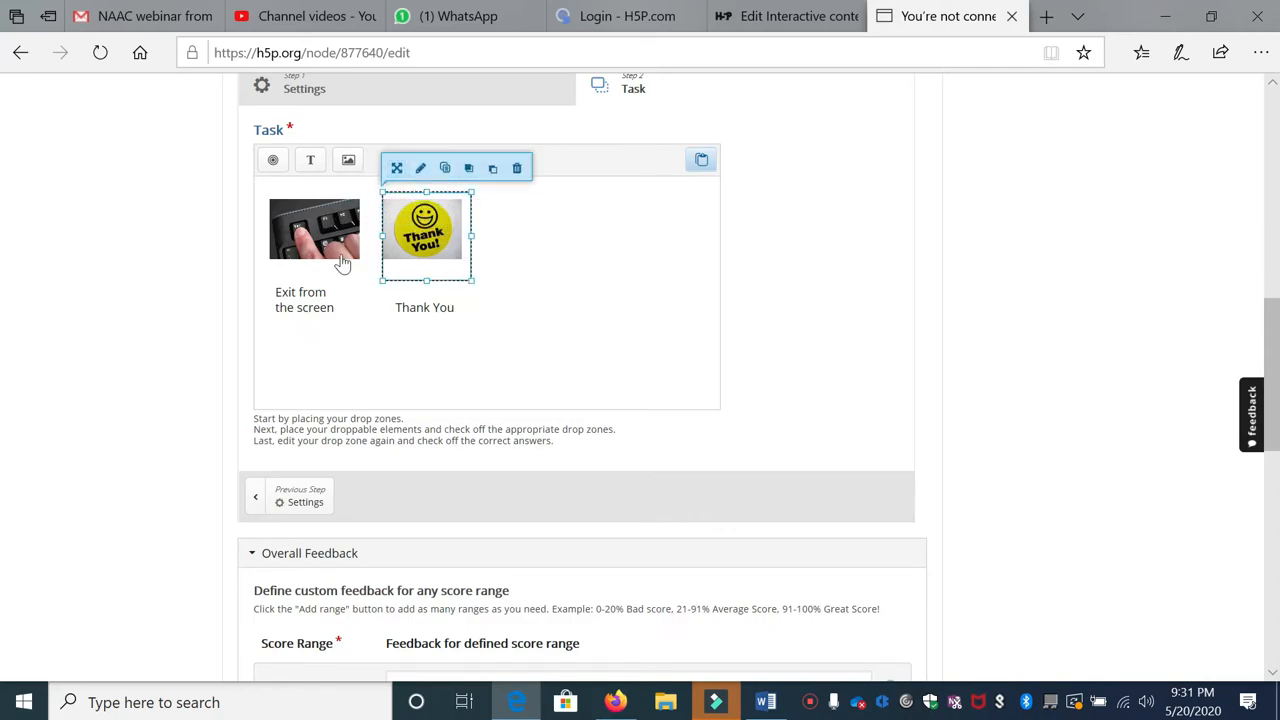
Step: Add an 'Exit from the screen' drop zone with opacity 0 over the keyboard image
{"action": "left_click", "coordinate": [273, 160]}
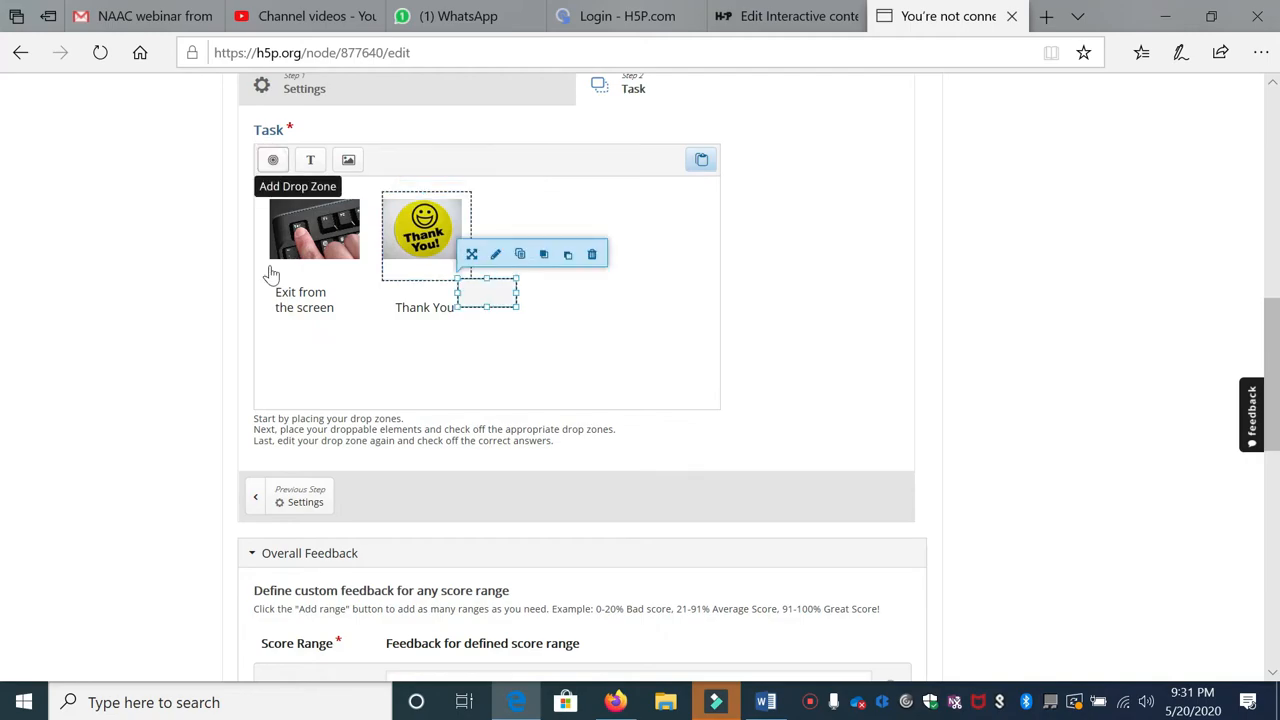
{"action": "left_click", "coordinate": [292, 187]}
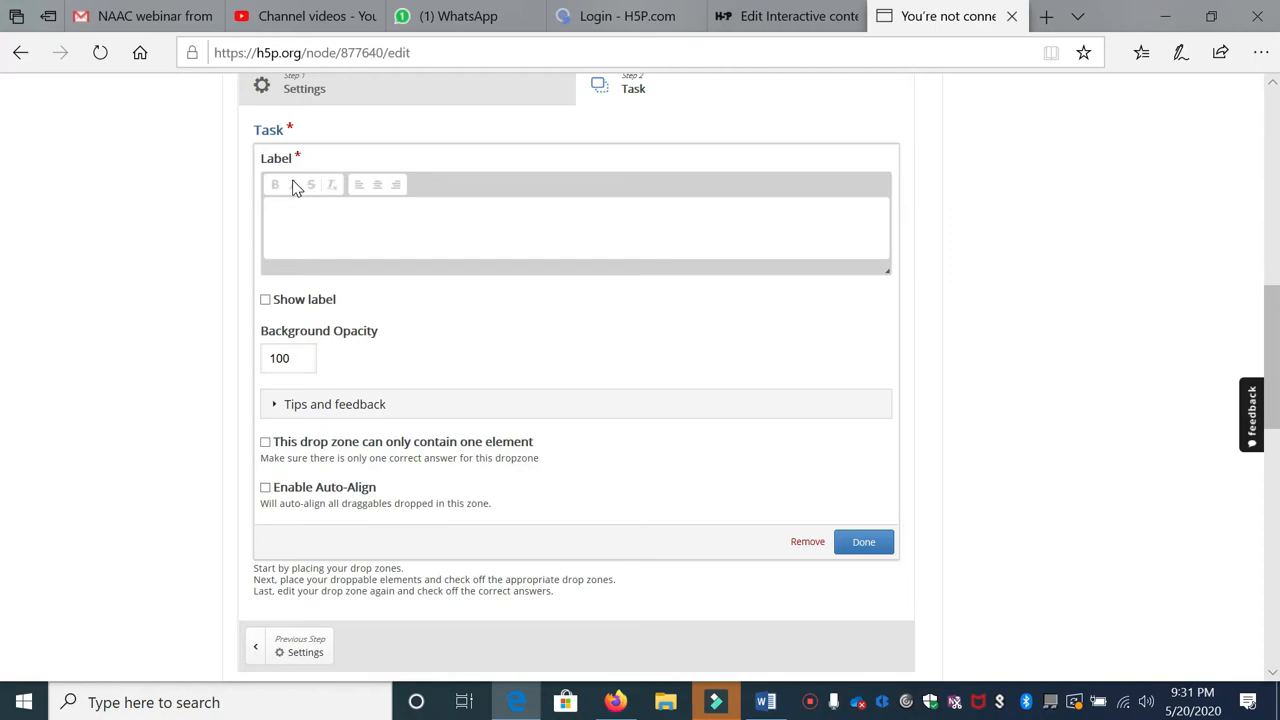
{"action": "type", "text": "Exit from the screen"}
{"action": "left_click_drag", "start_coordinate": [305, 358], "coordinate": [196, 364]}
{"action": "type", "text": "0"}
{"action": "left_click", "coordinate": [862, 542]}
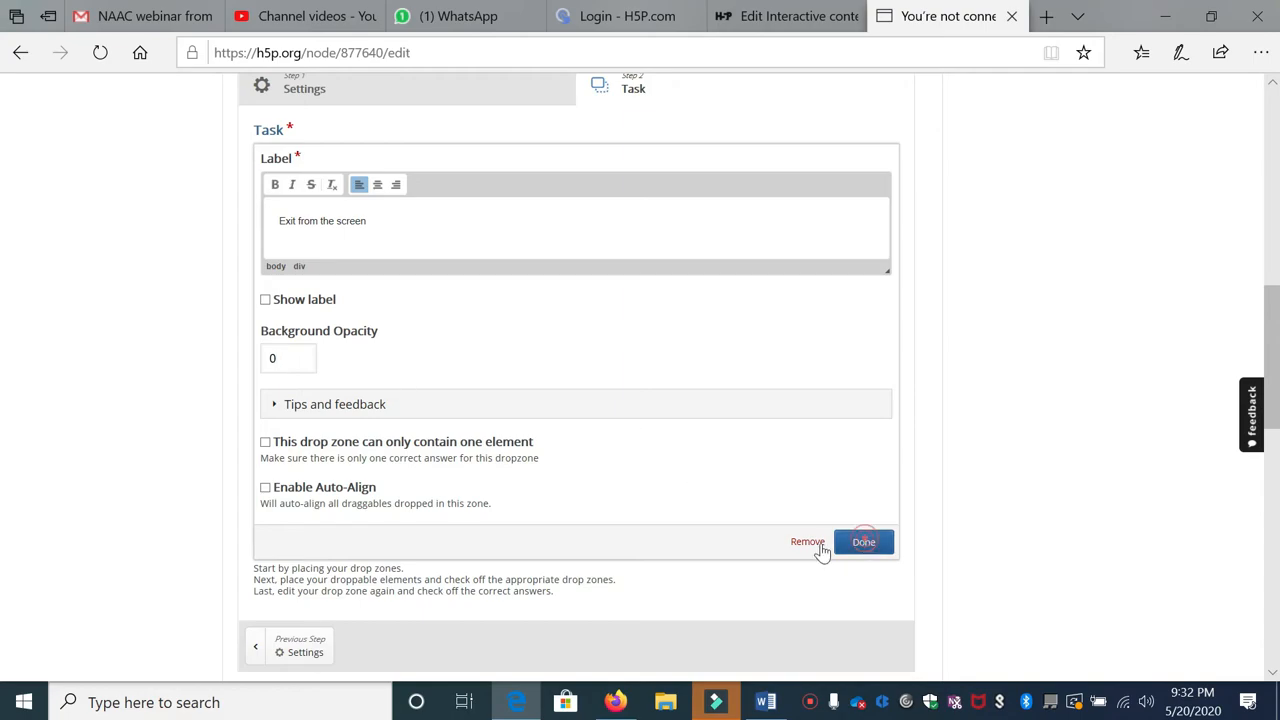
{"action": "left_click_drag", "start_coordinate": [491, 302], "coordinate": [368, 273]}
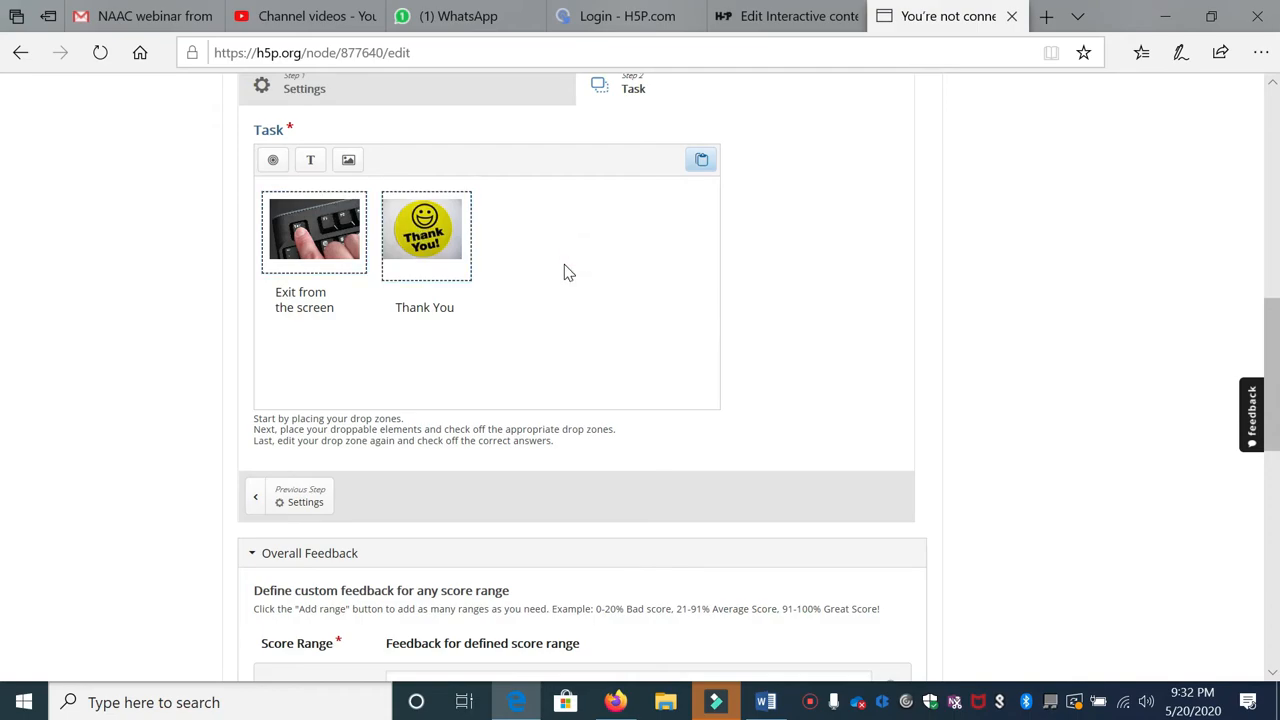
Step: Allow both text items, Exit from the screen and Thank You, to drop on every zone
{"action": "double_click", "coordinate": [288, 312]}
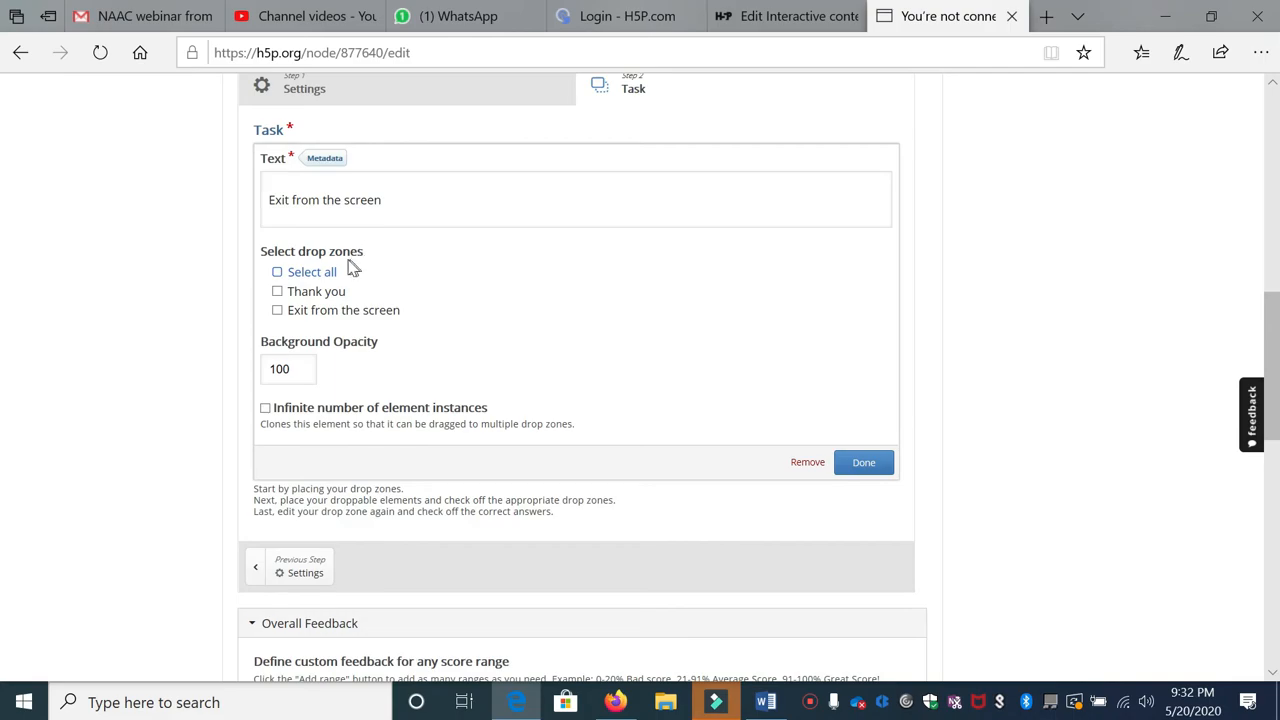
{"action": "left_click", "coordinate": [277, 272]}
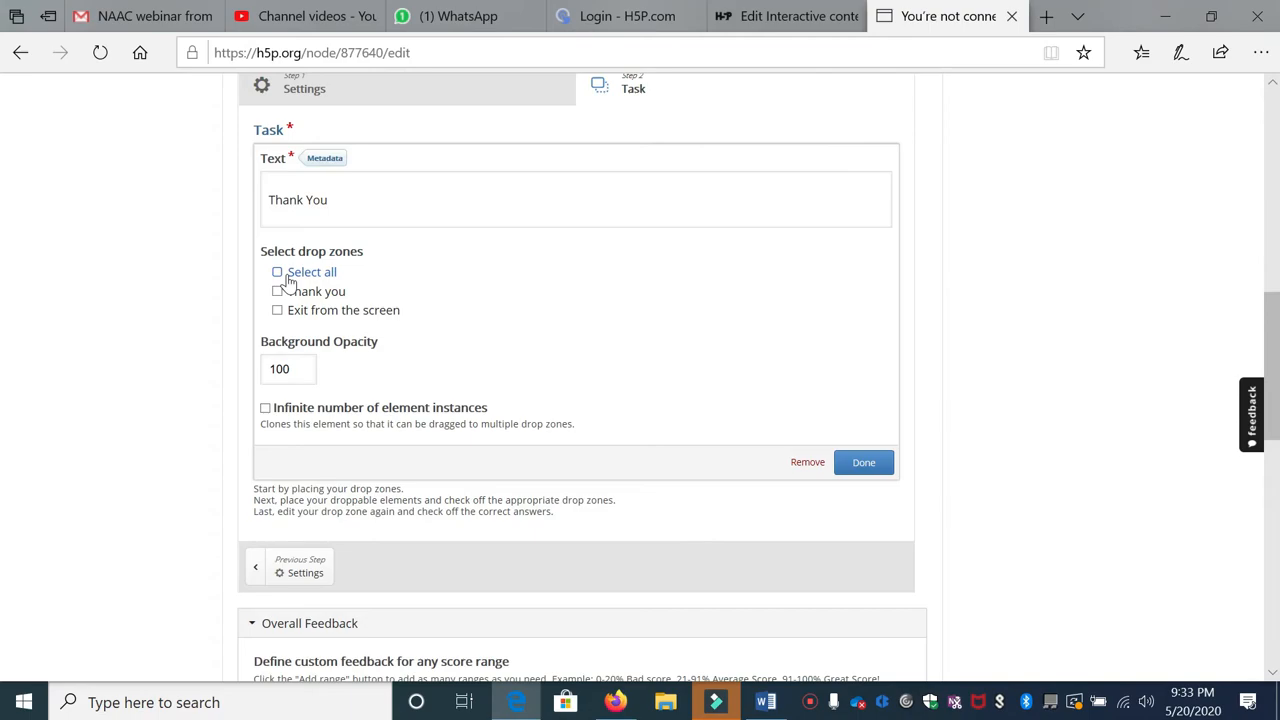
{"action": "left_click", "coordinate": [283, 276]}
{"action": "left_click", "coordinate": [864, 462]}
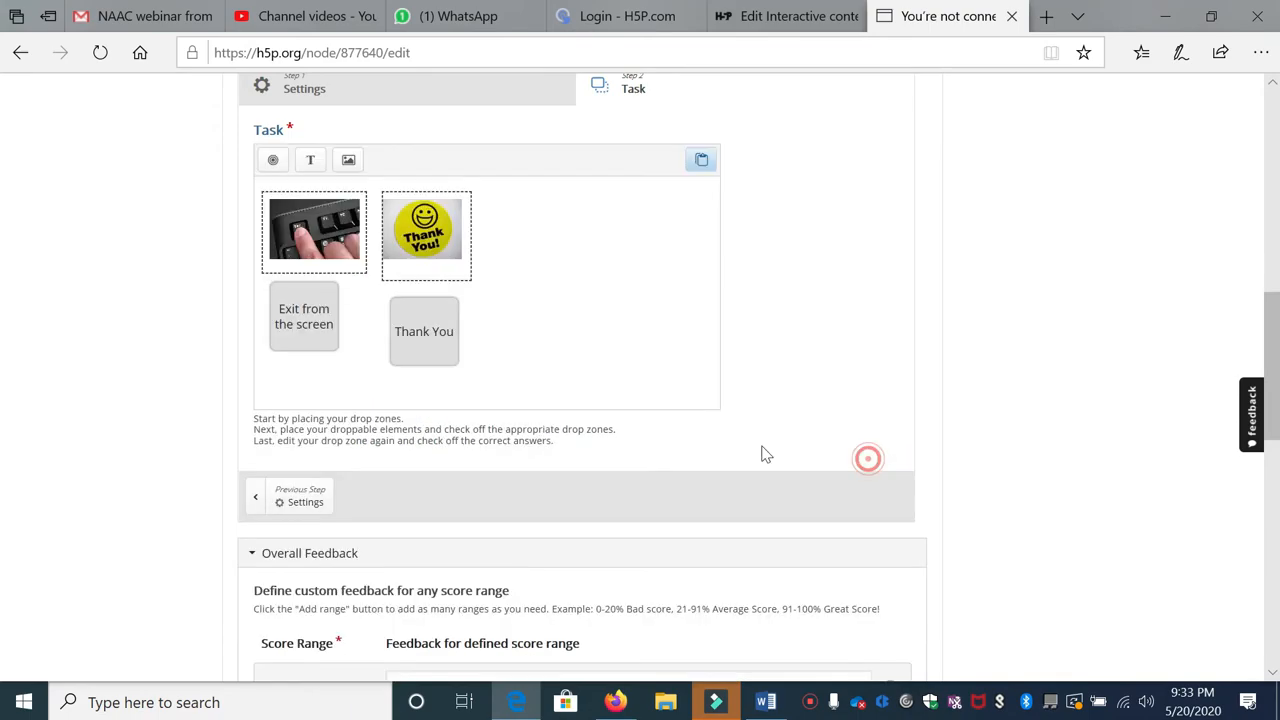
{"action": "left_click", "coordinate": [318, 338]}
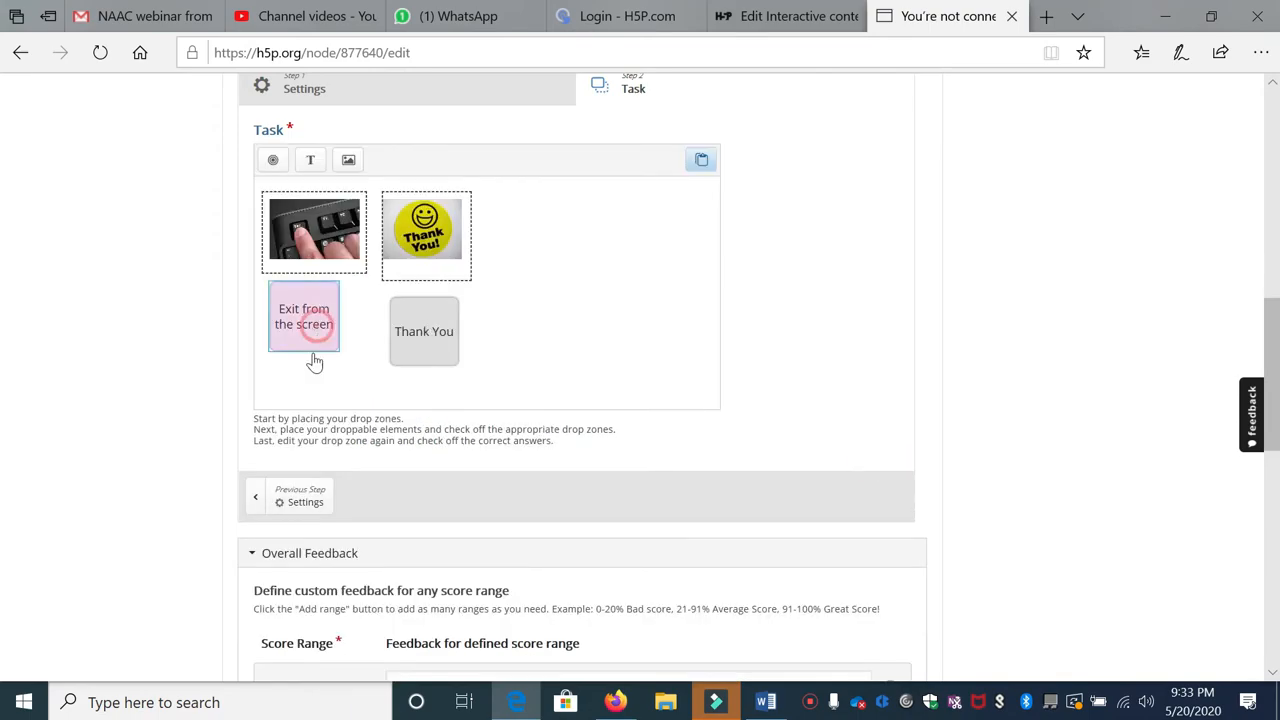
{"action": "left_click", "coordinate": [444, 348]}
{"action": "left_click", "coordinate": [523, 324]}
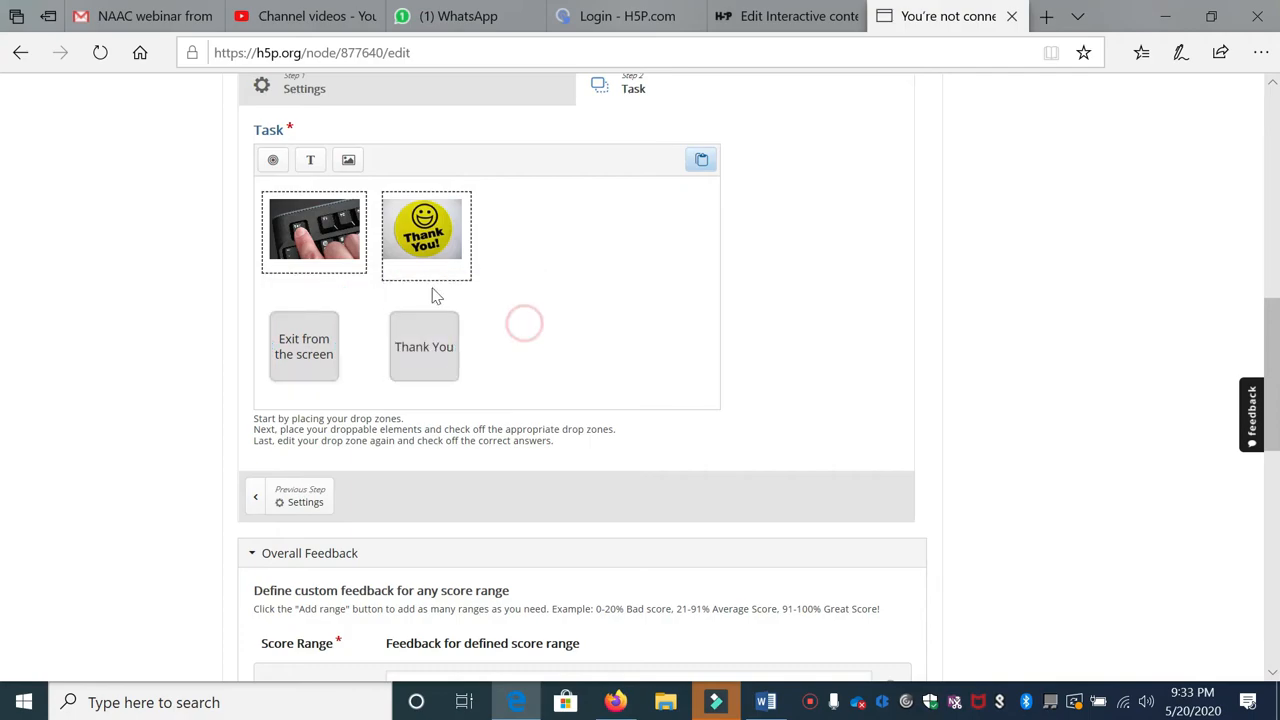
Step: Mark Exit from the screen correct for the keyboard zone and Thank You for the Thank you zone
{"action": "double_click", "coordinate": [341, 236]}
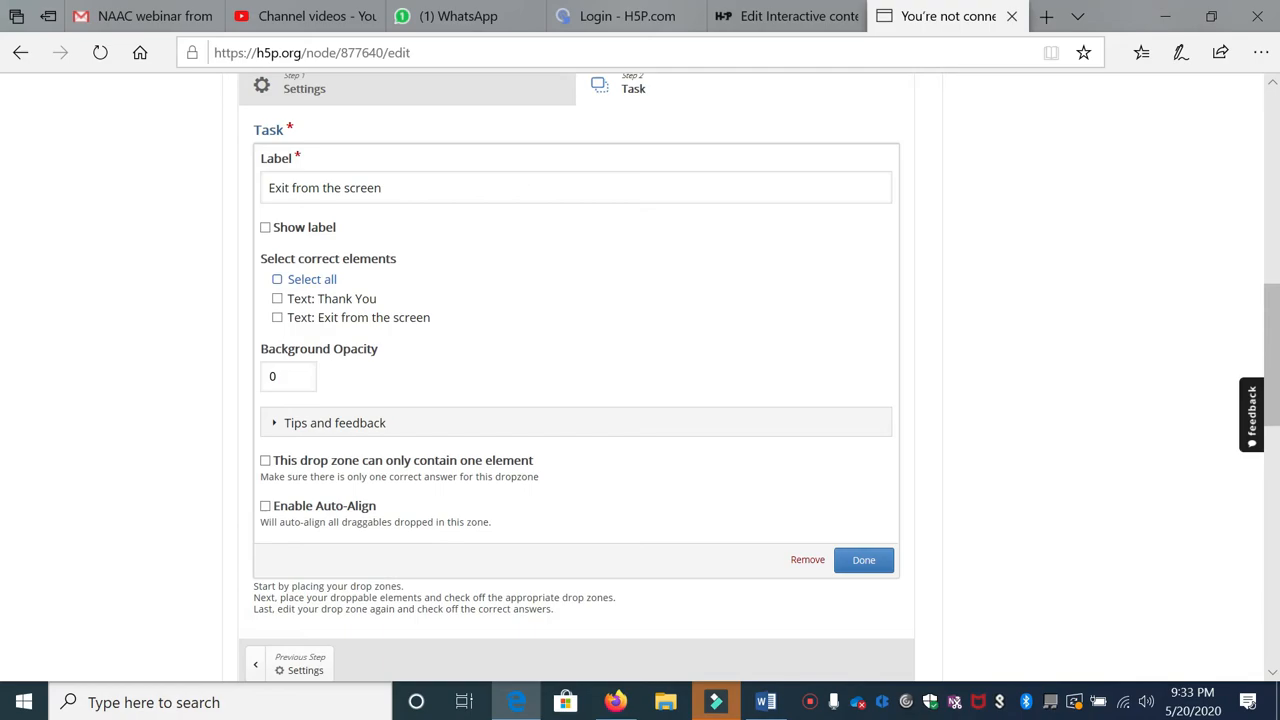
{"action": "left_click", "coordinate": [276, 318]}
{"action": "left_click", "coordinate": [864, 560]}
{"action": "left_click", "coordinate": [445, 240]}
{"action": "double_click", "coordinate": [445, 240]}
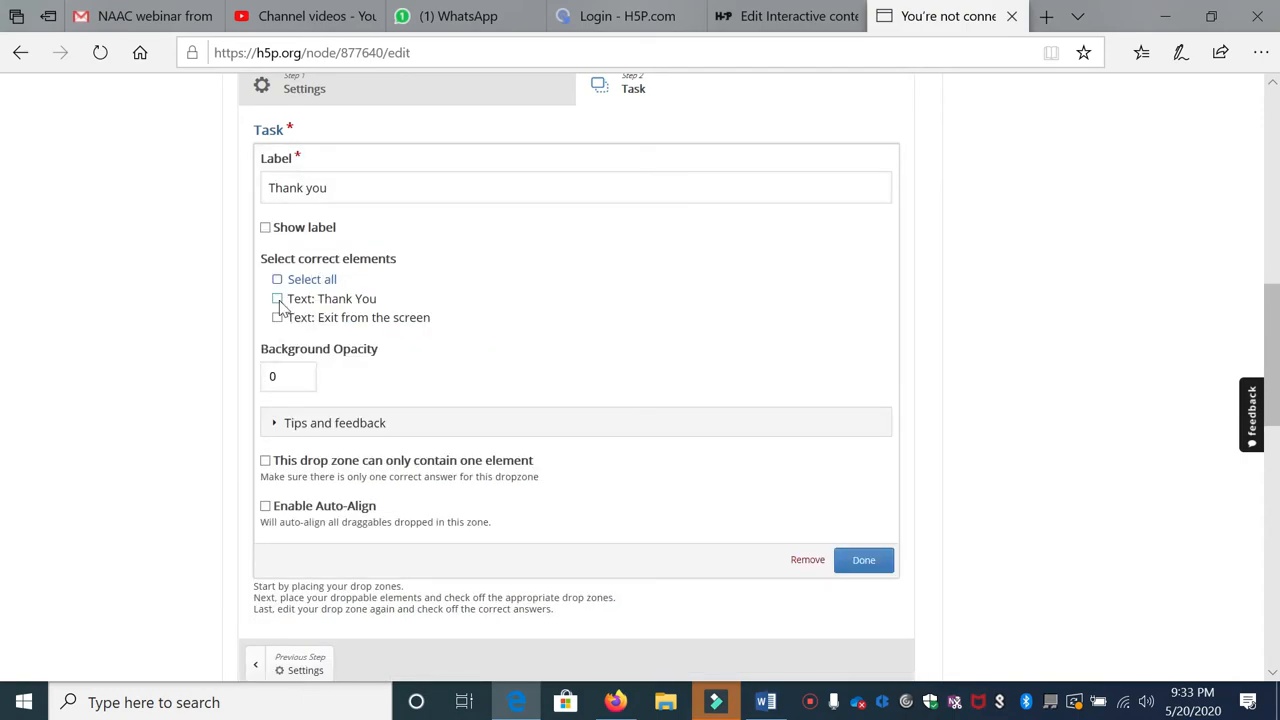
{"action": "left_click", "coordinate": [277, 299]}
{"action": "left_click", "coordinate": [858, 558]}
{"action": "scroll", "coordinate": [477, 306], "scroll_direction": "down", "scroll_amount": 10}
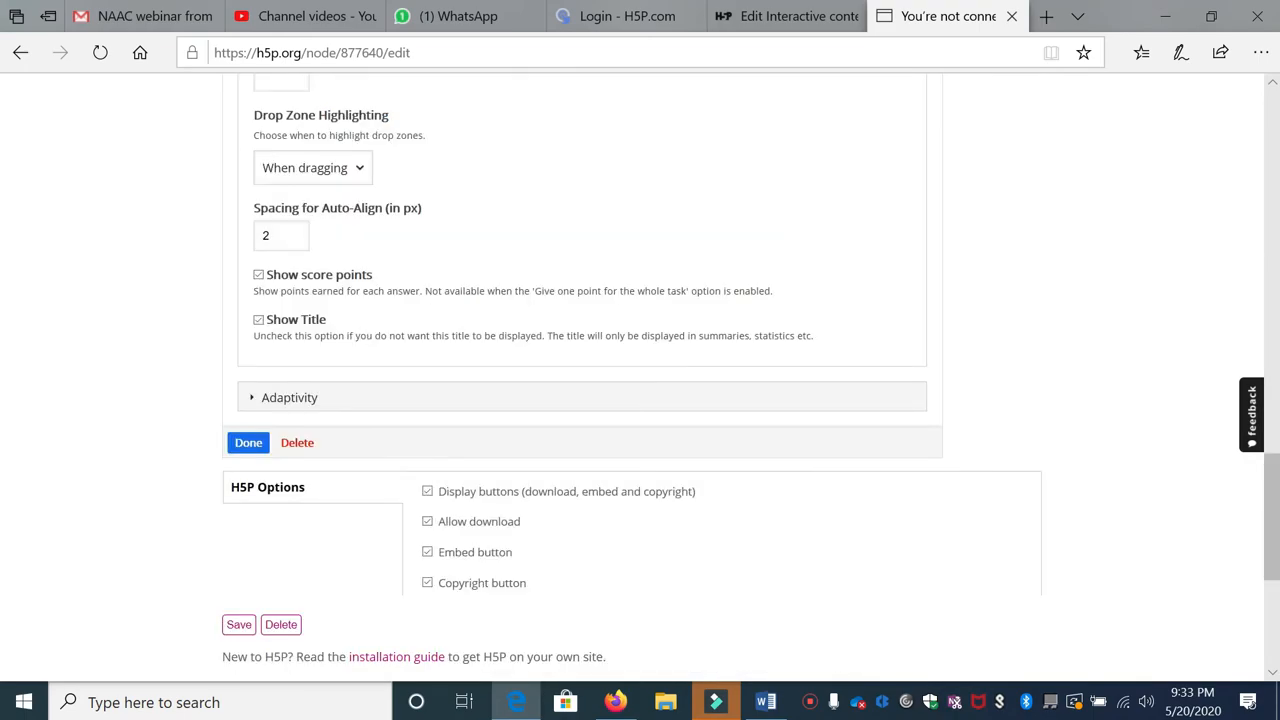
{"action": "left_click", "coordinate": [246, 172]}
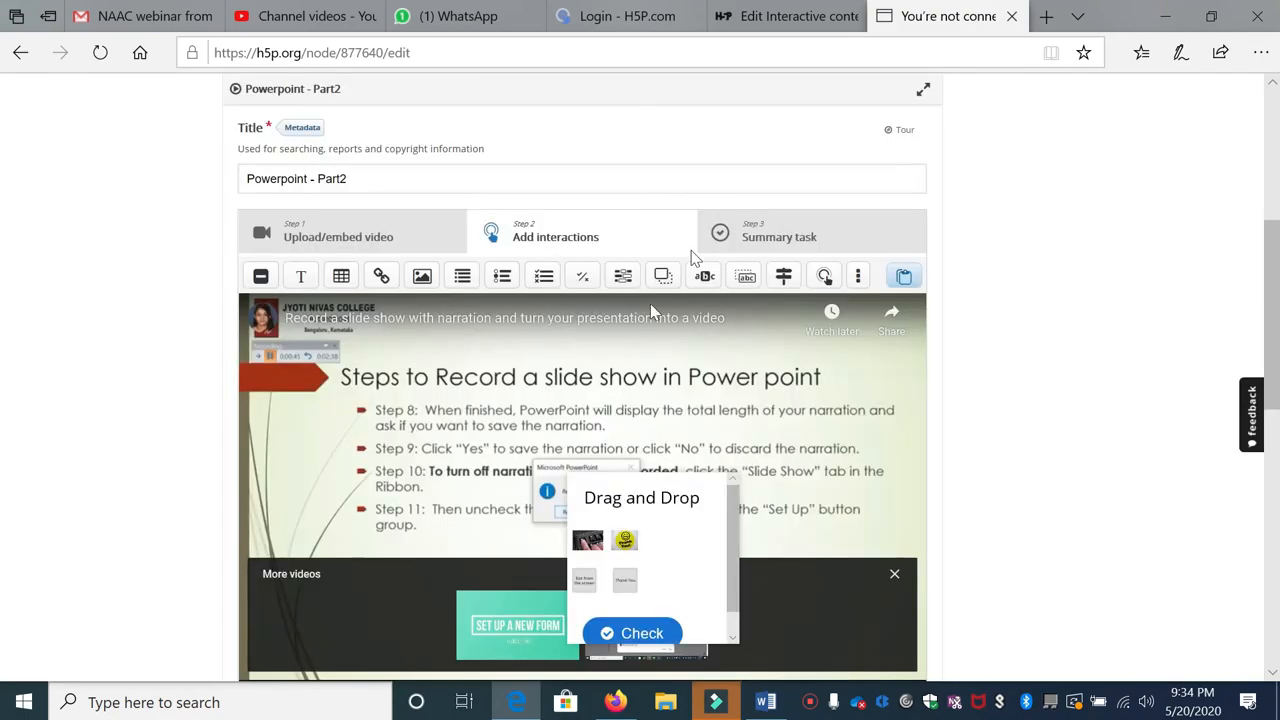
{"action": "scroll", "coordinate": [655, 252], "scroll_direction": "down", "scroll_amount": 3}
{"action": "left_click", "coordinate": [655, 251]}
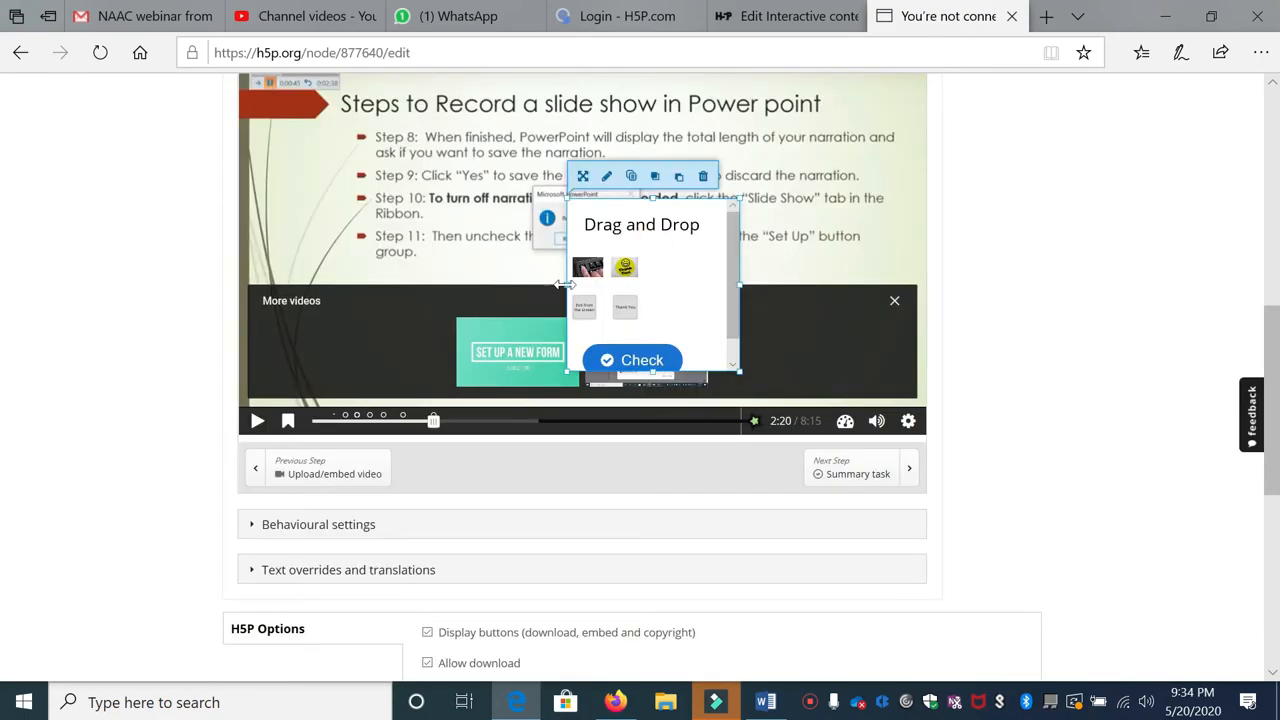
{"action": "left_click_drag", "start_coordinate": [566, 284], "coordinate": [458, 291]}
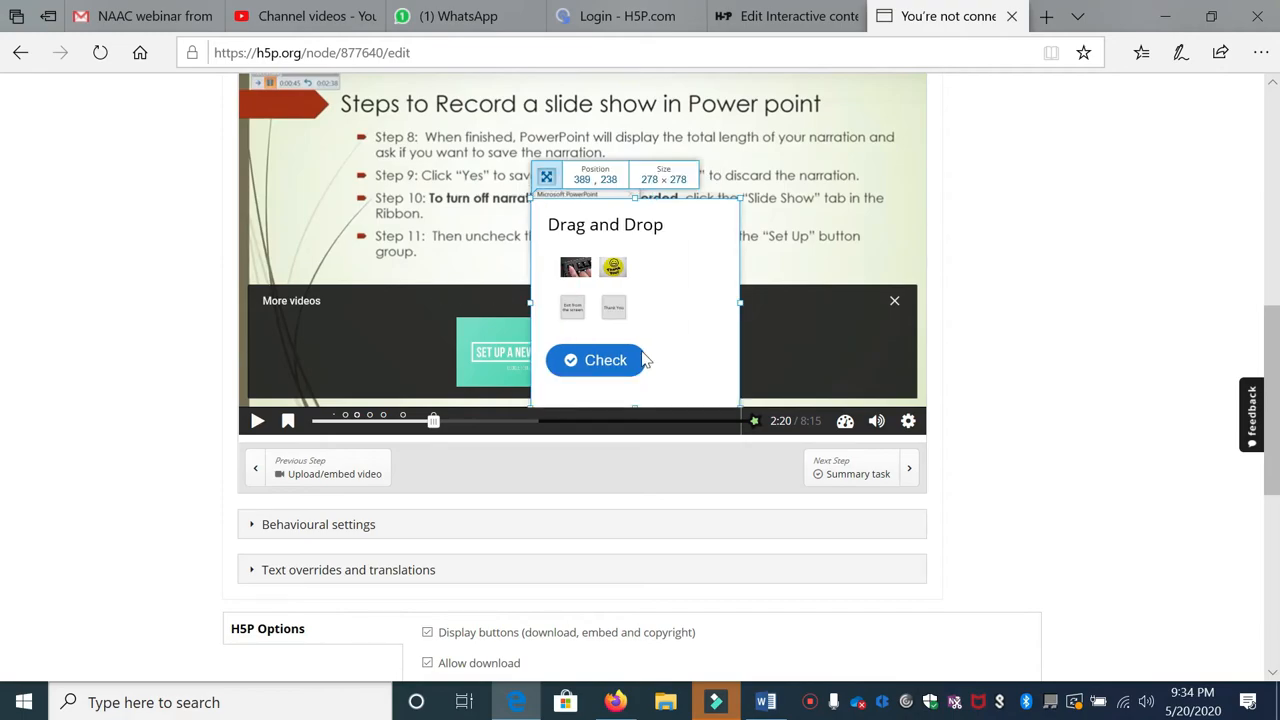
{"action": "left_click_drag", "start_coordinate": [636, 404], "coordinate": [630, 395]}
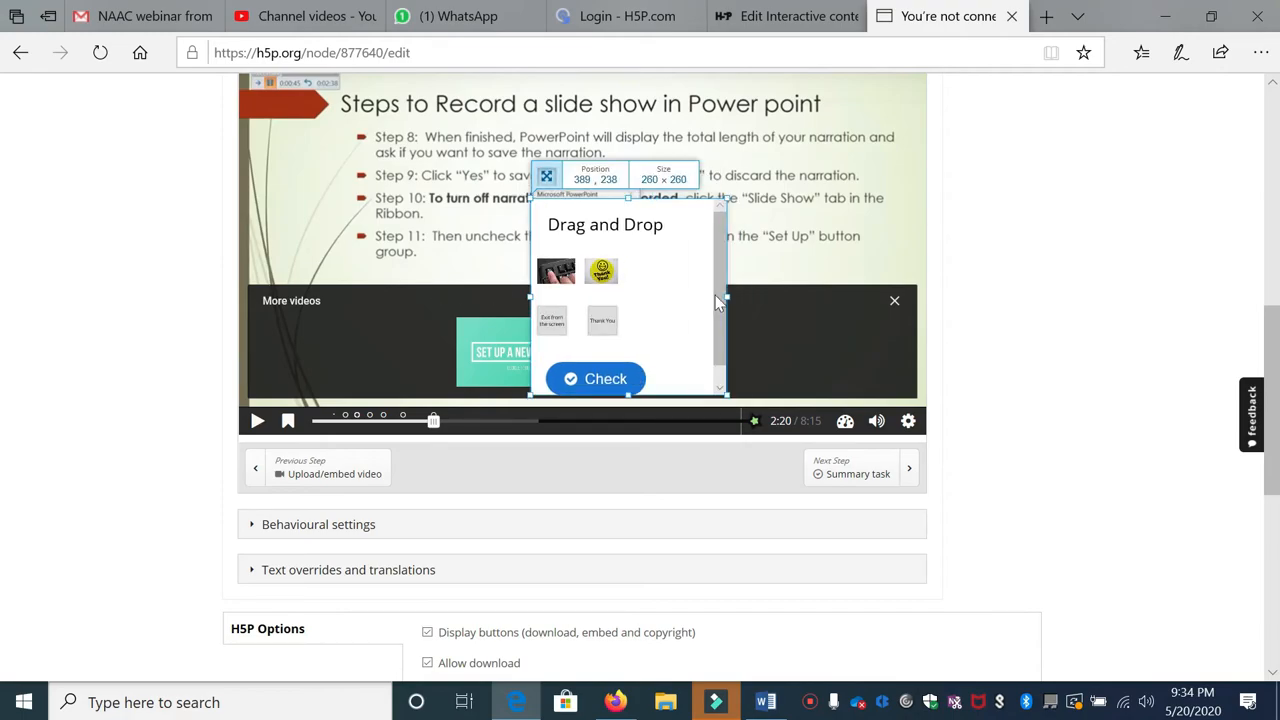
{"action": "left_click", "coordinate": [655, 290]}
{"action": "scroll", "coordinate": [512, 304], "scroll_direction": "up", "scroll_amount": 2}
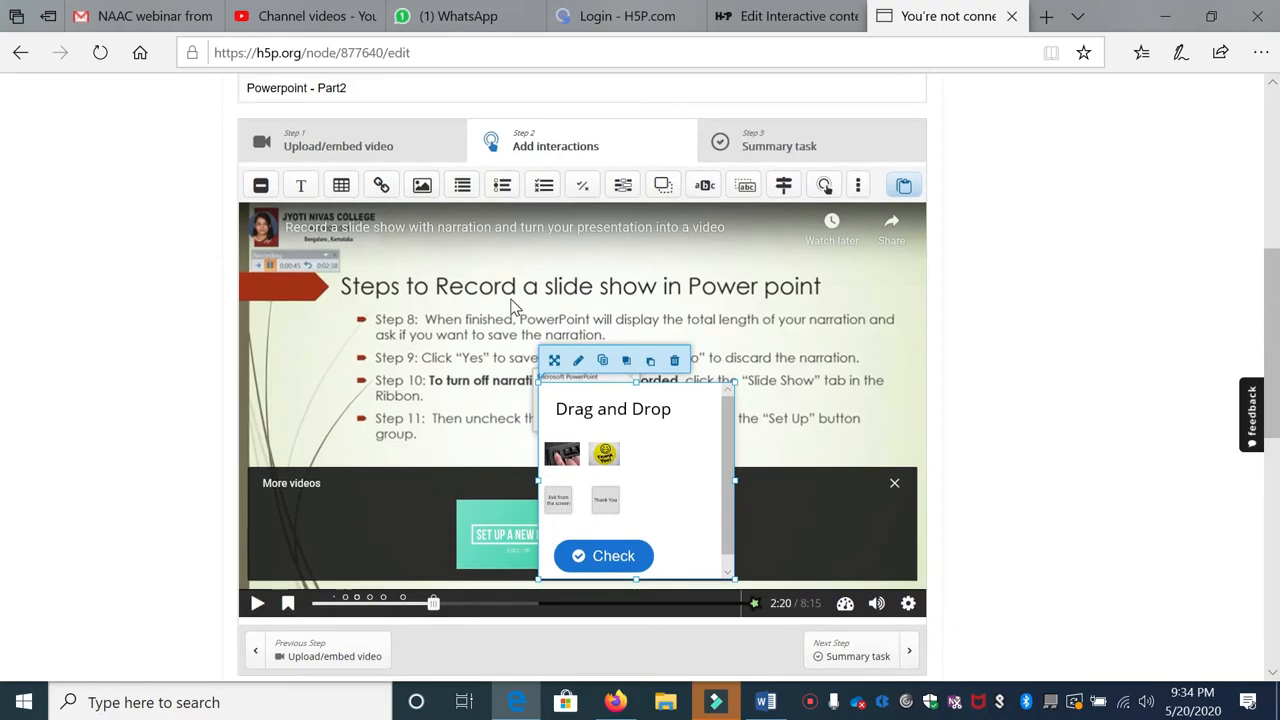
{"action": "scroll", "coordinate": [512, 306], "scroll_direction": "down", "scroll_amount": 3}
{"action": "scroll", "coordinate": [628, 316], "scroll_direction": "up", "scroll_amount": 3}
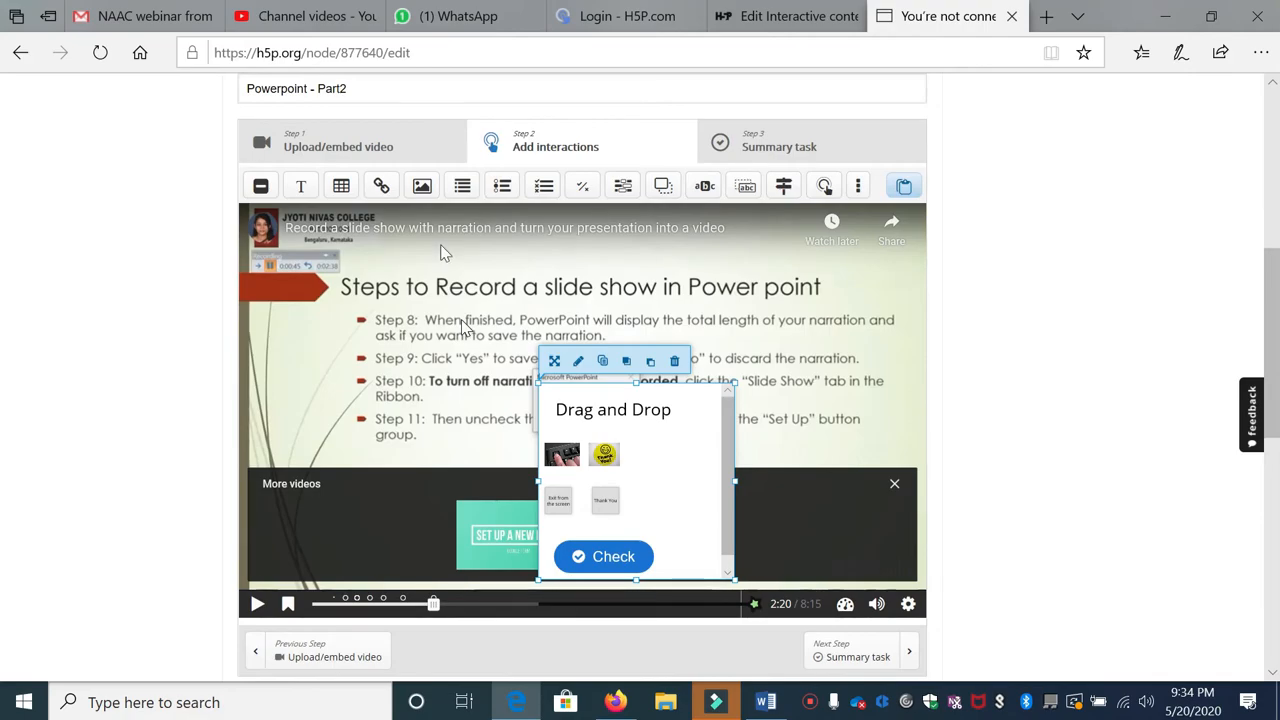
{"action": "scroll", "coordinate": [470, 300], "scroll_direction": "down", "scroll_amount": 3}
{"action": "scroll", "coordinate": [300, 230], "scroll_direction": "down", "scroll_amount": 2}
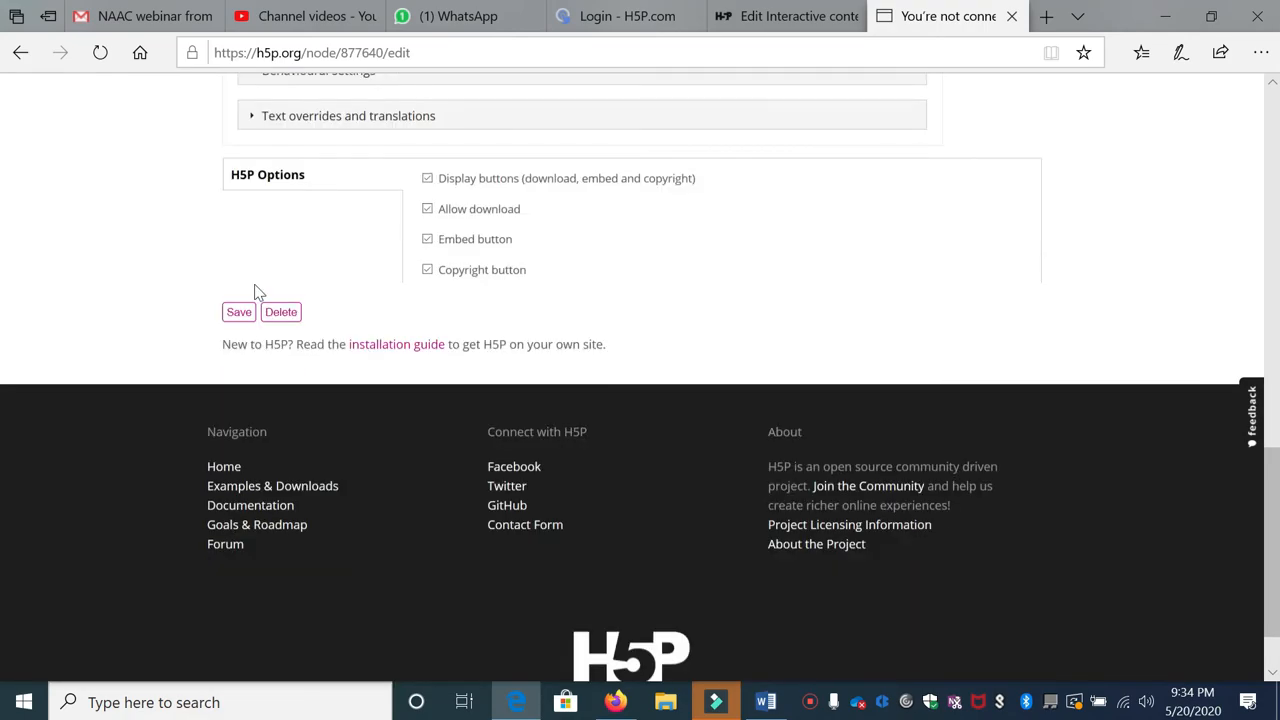
Step: Save the interactive video and scroll to the embedded player on its page
{"action": "left_click", "coordinate": [238, 322]}
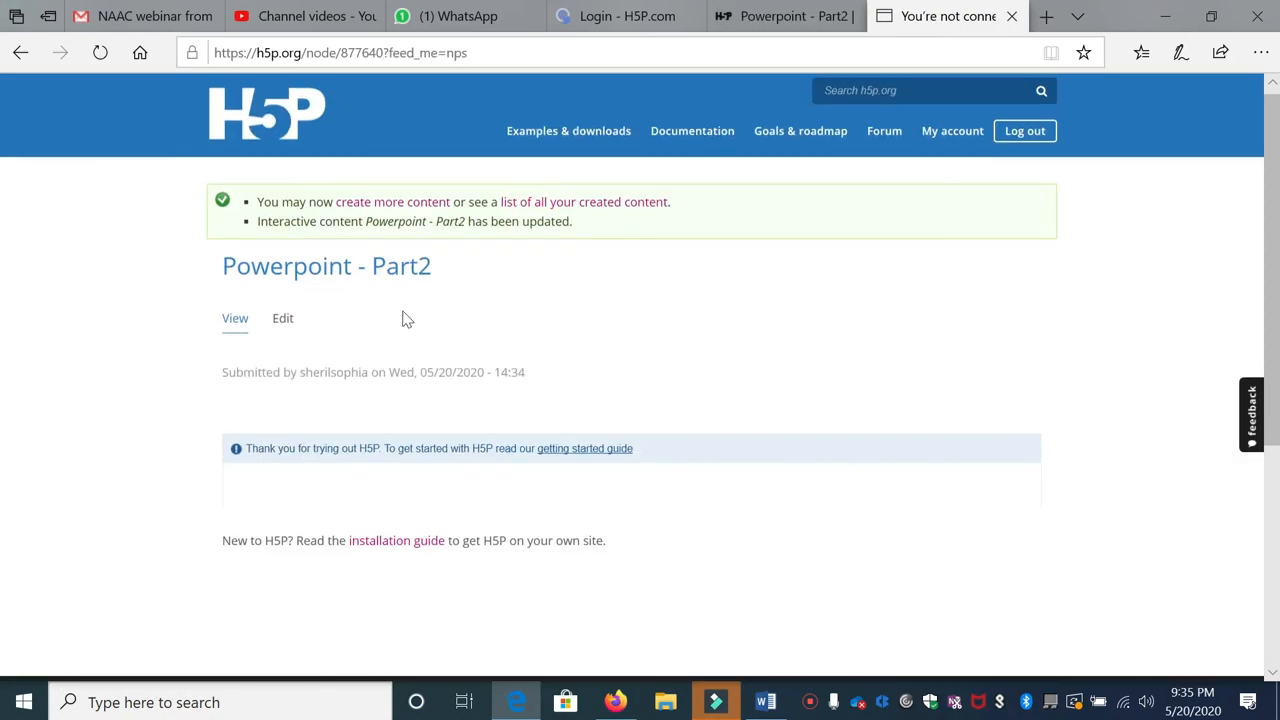
{"action": "scroll", "coordinate": [531, 370], "scroll_direction": "down", "scroll_amount": 2}
{"action": "scroll", "coordinate": [531, 370], "scroll_direction": "down", "scroll_amount": 4}
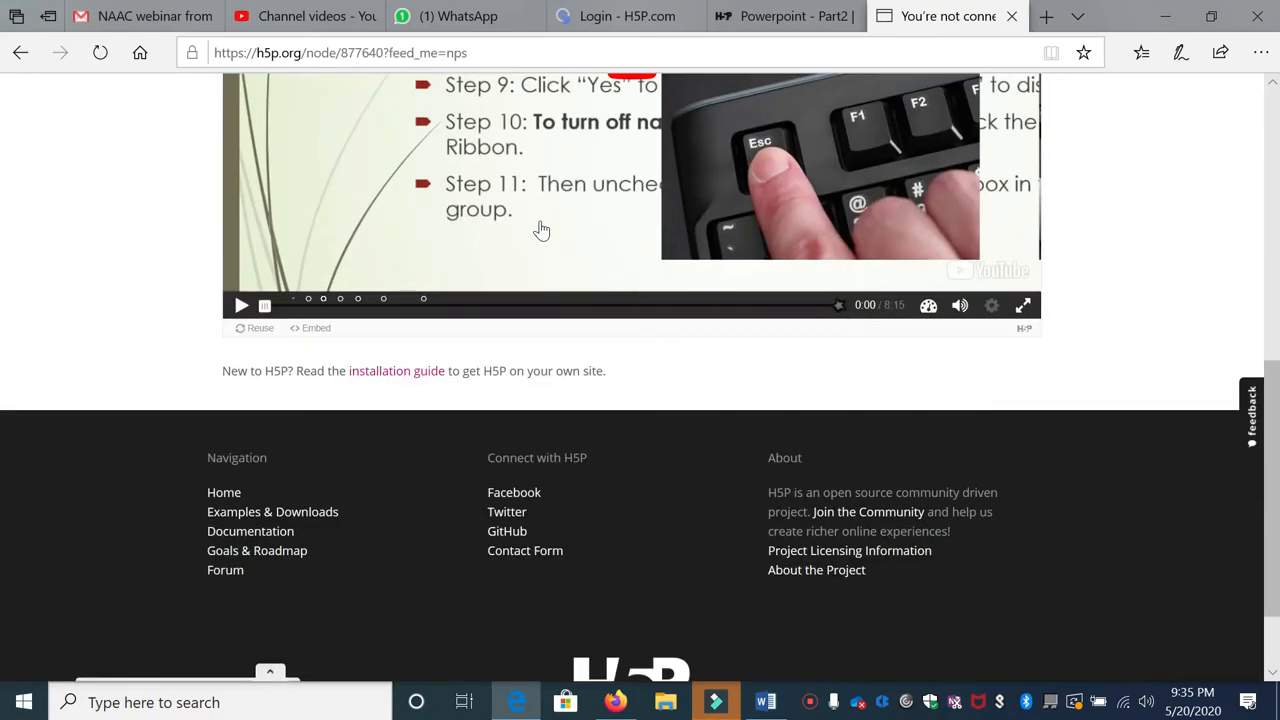
{"action": "scroll", "coordinate": [507, 278], "scroll_direction": "up", "scroll_amount": 1}
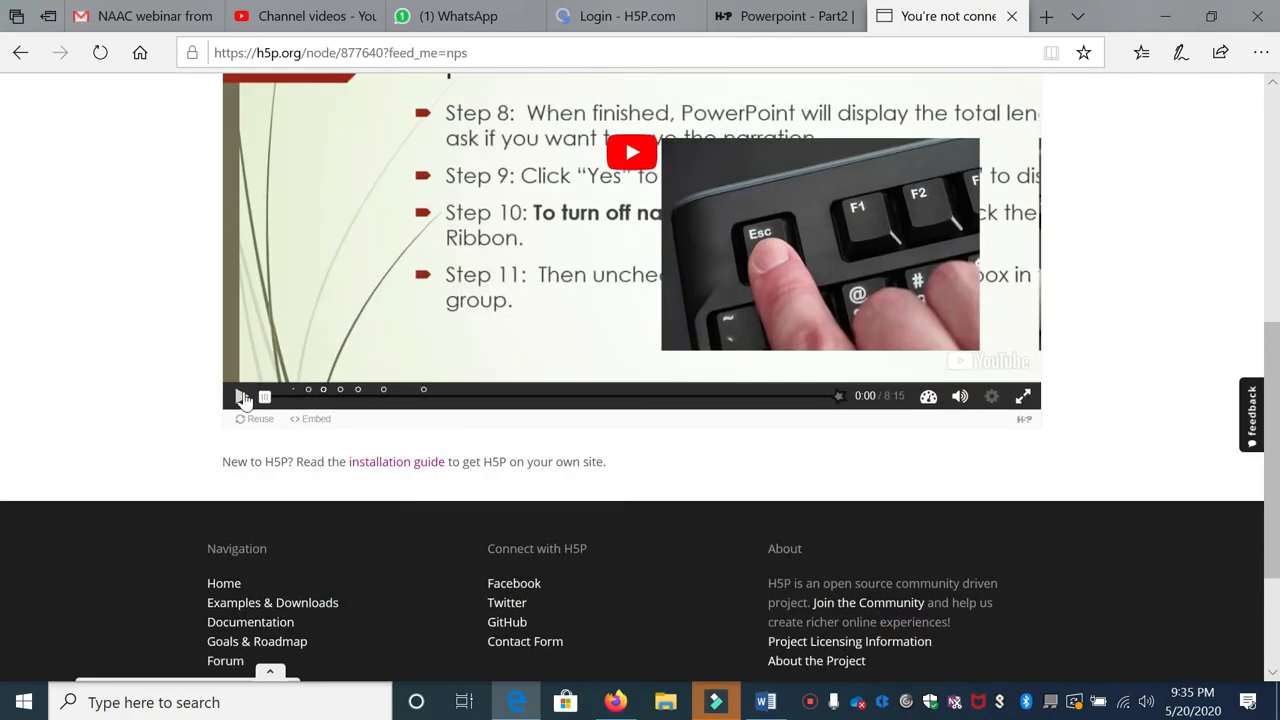
{"action": "scroll", "coordinate": [240, 400], "scroll_direction": "up", "scroll_amount": 1}
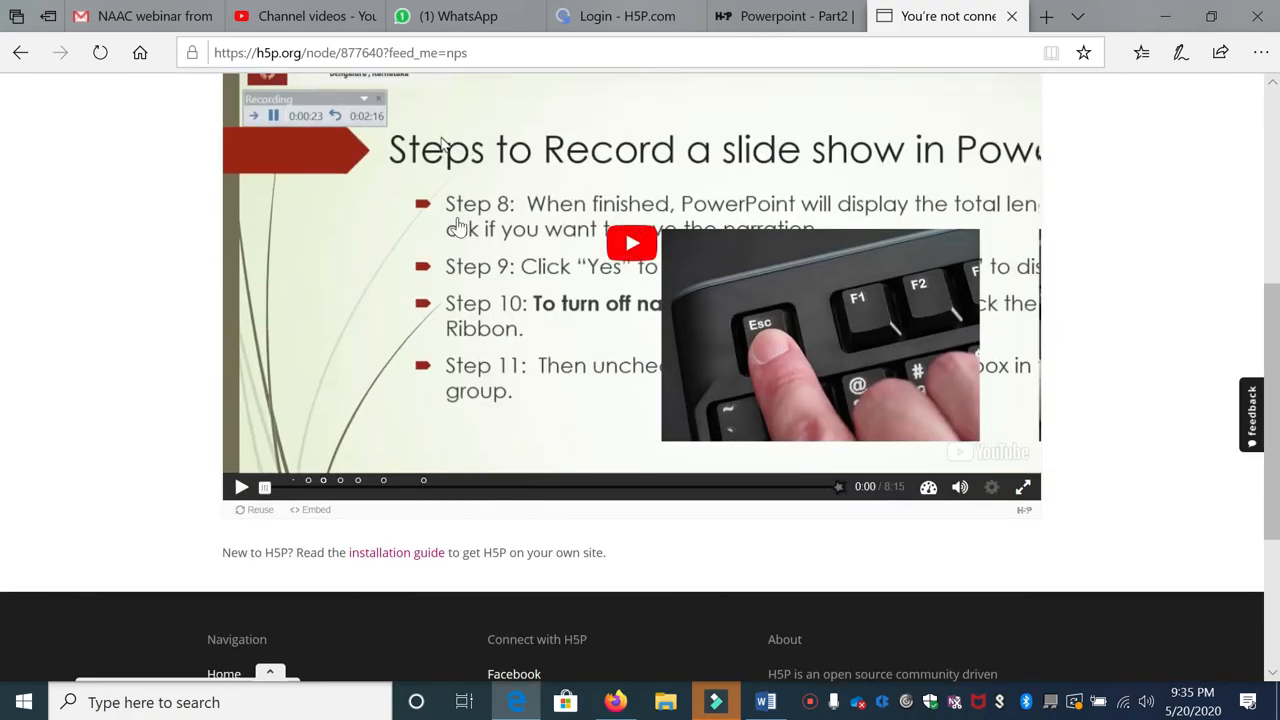
{"action": "scroll", "coordinate": [250, 405], "scroll_direction": "up", "scroll_amount": 1}
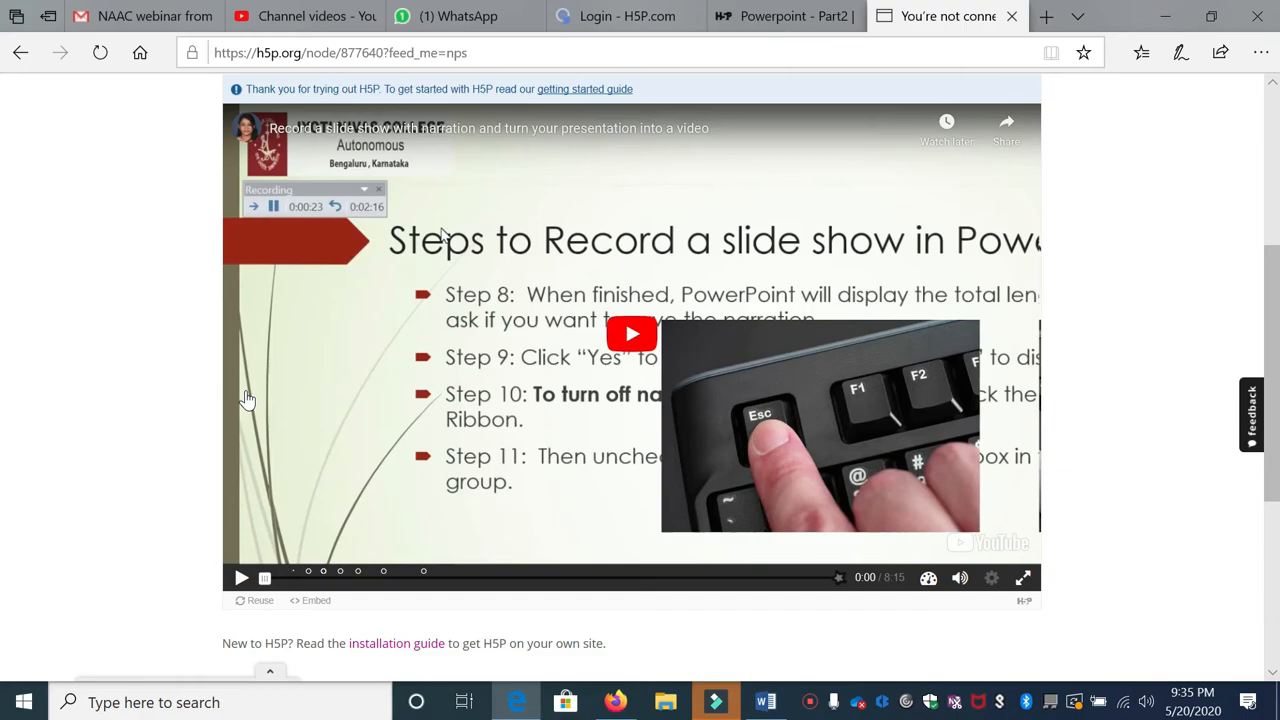
Step: Play the lecture, jump ahead to 0:26, pause, then resume playback
{"action": "left_click", "coordinate": [240, 580]}
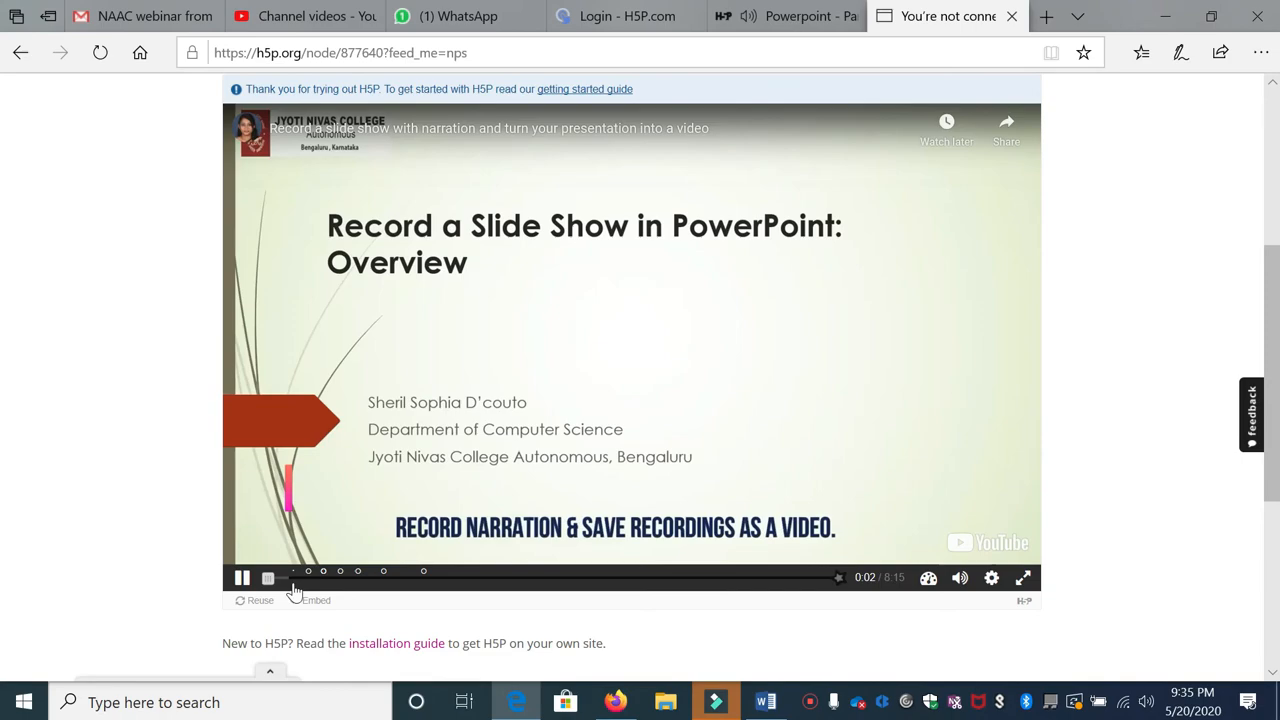
{"action": "left_click", "coordinate": [293, 579]}
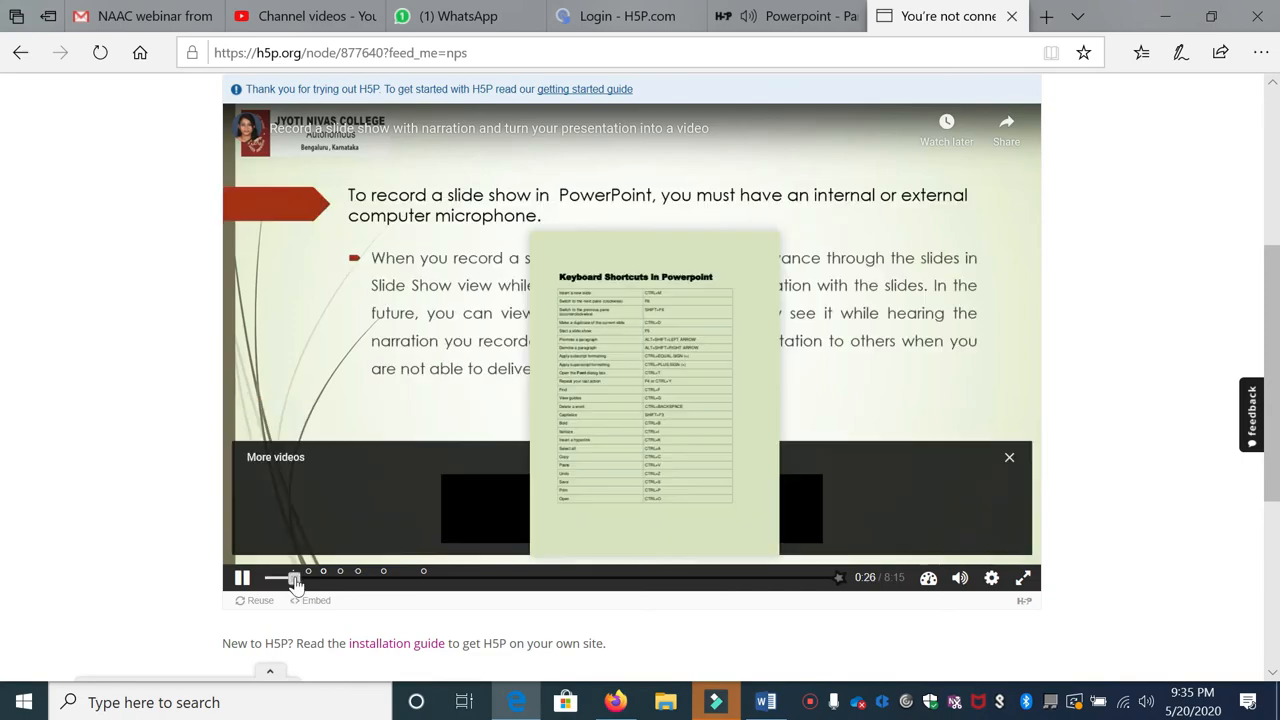
{"action": "left_click", "coordinate": [242, 579]}
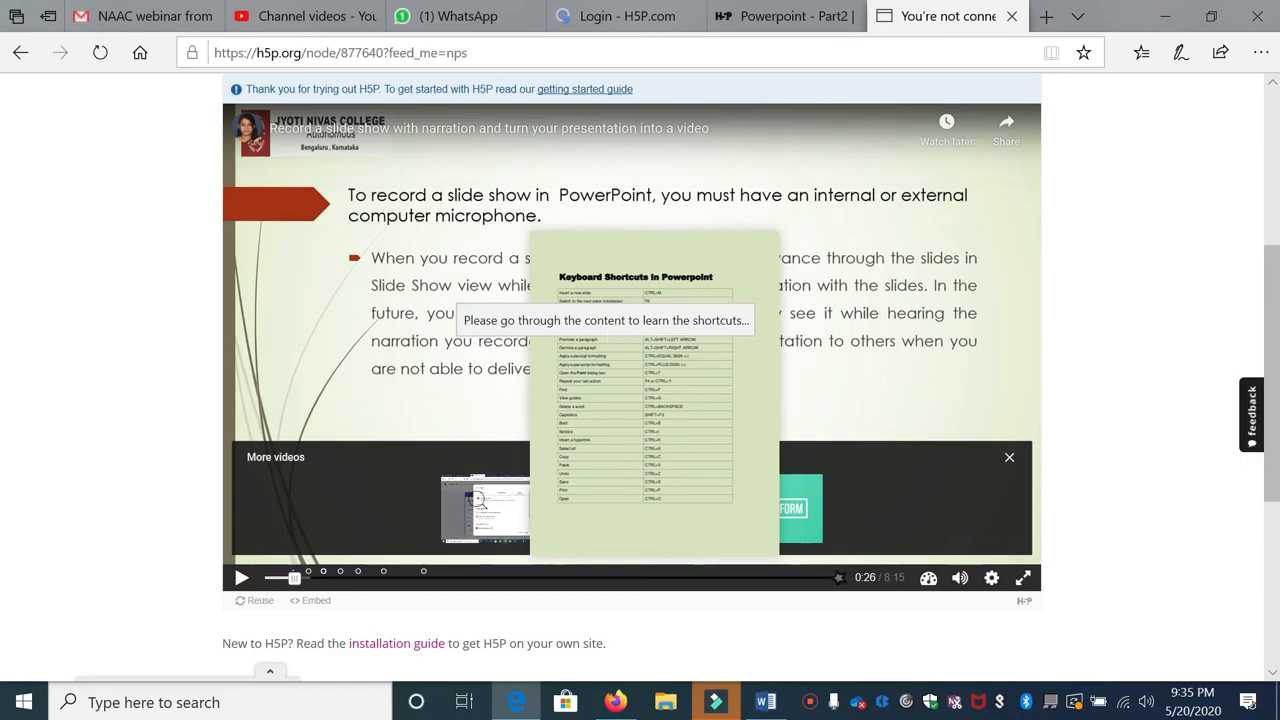
{"action": "left_click", "coordinate": [241, 580]}
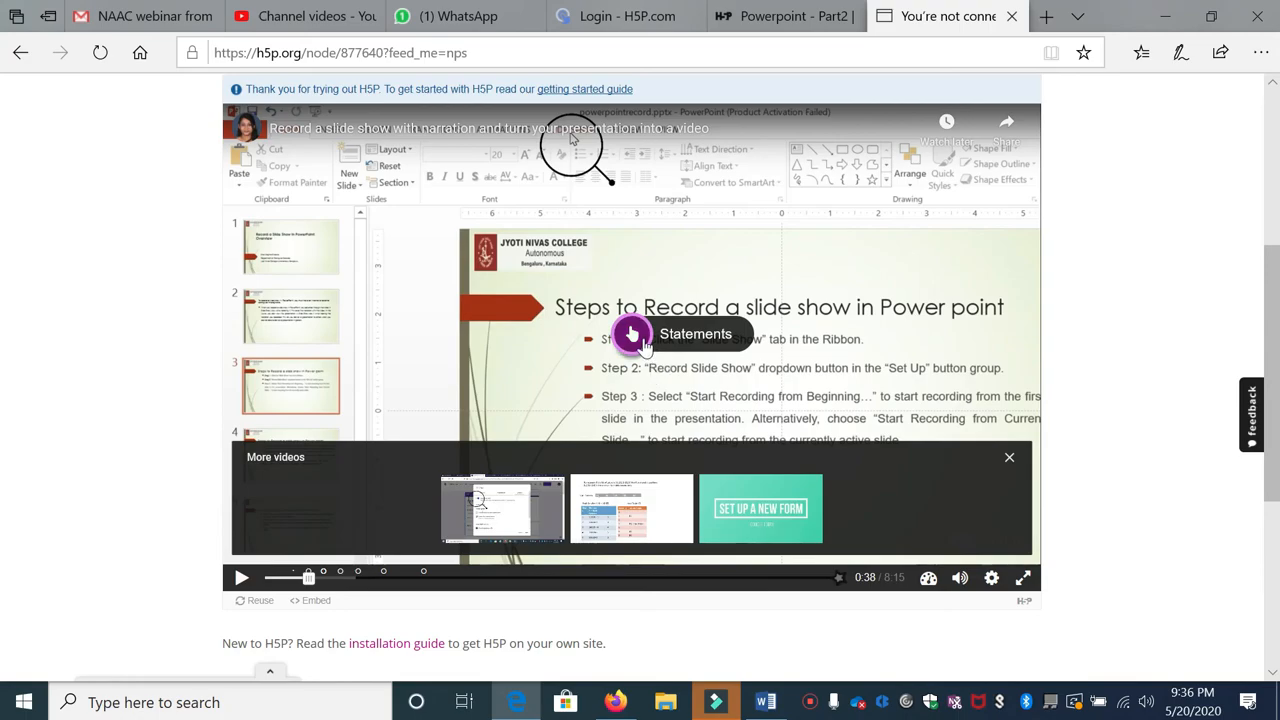
Step: Answer the Statements quiz with .ppt, then the questions with Slide and .pptx for 2/2
{"action": "left_click", "coordinate": [642, 342]}
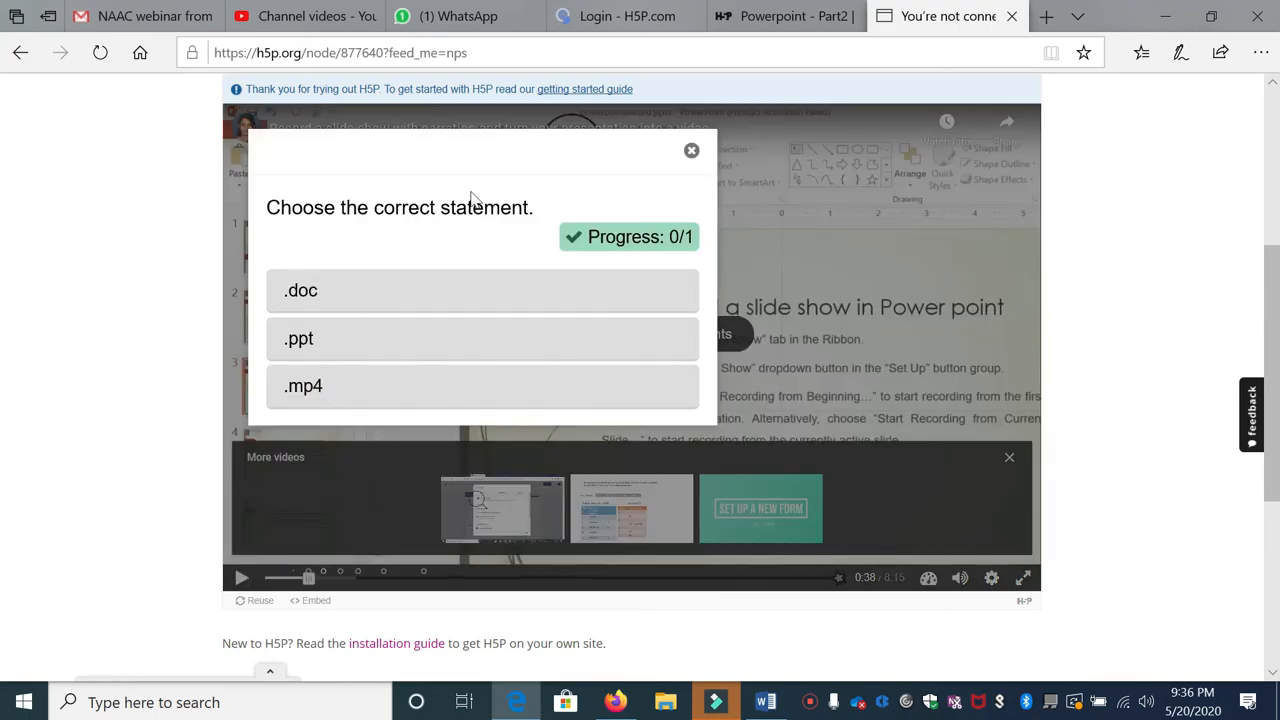
{"action": "left_click", "coordinate": [292, 343]}
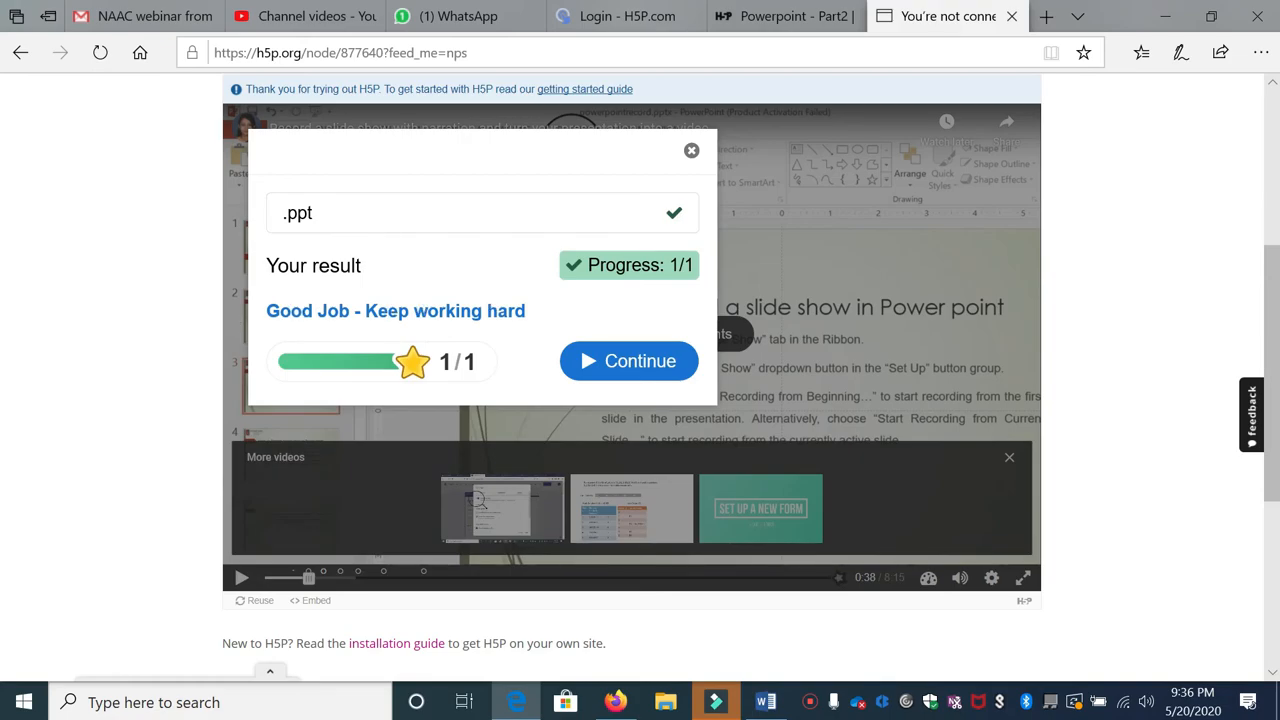
{"action": "left_click", "coordinate": [645, 361]}
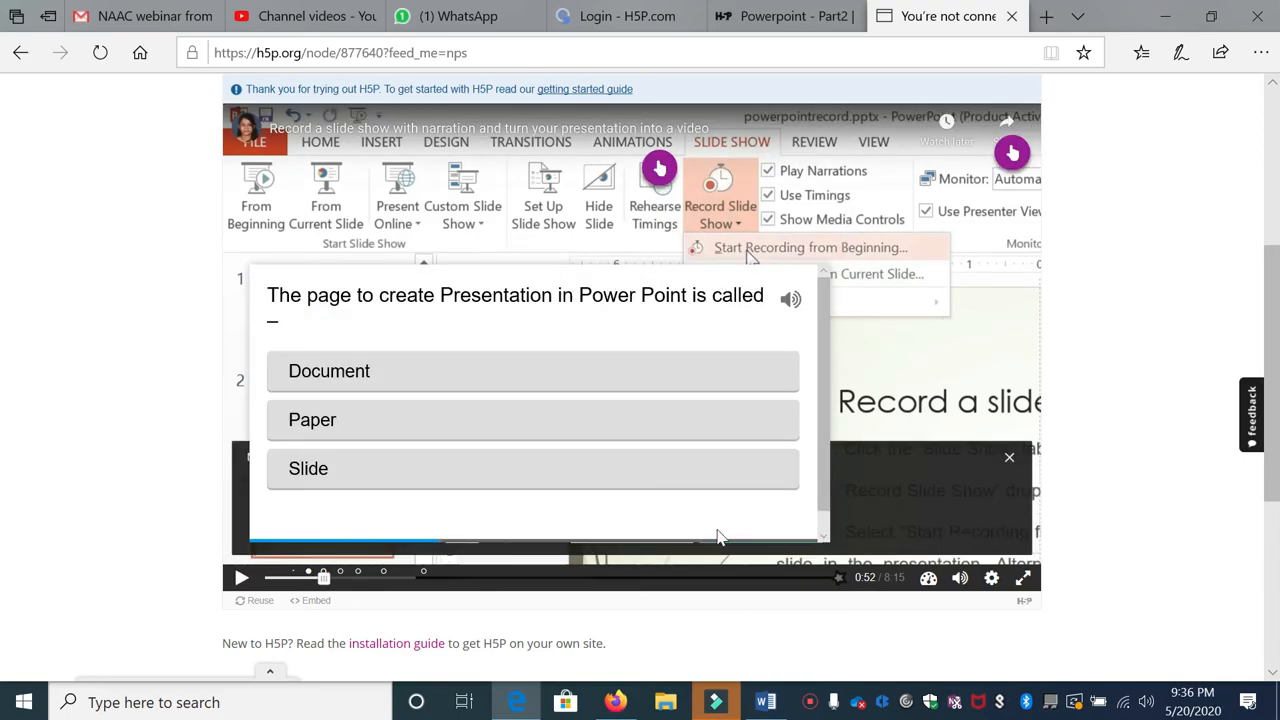
{"action": "left_click", "coordinate": [298, 478]}
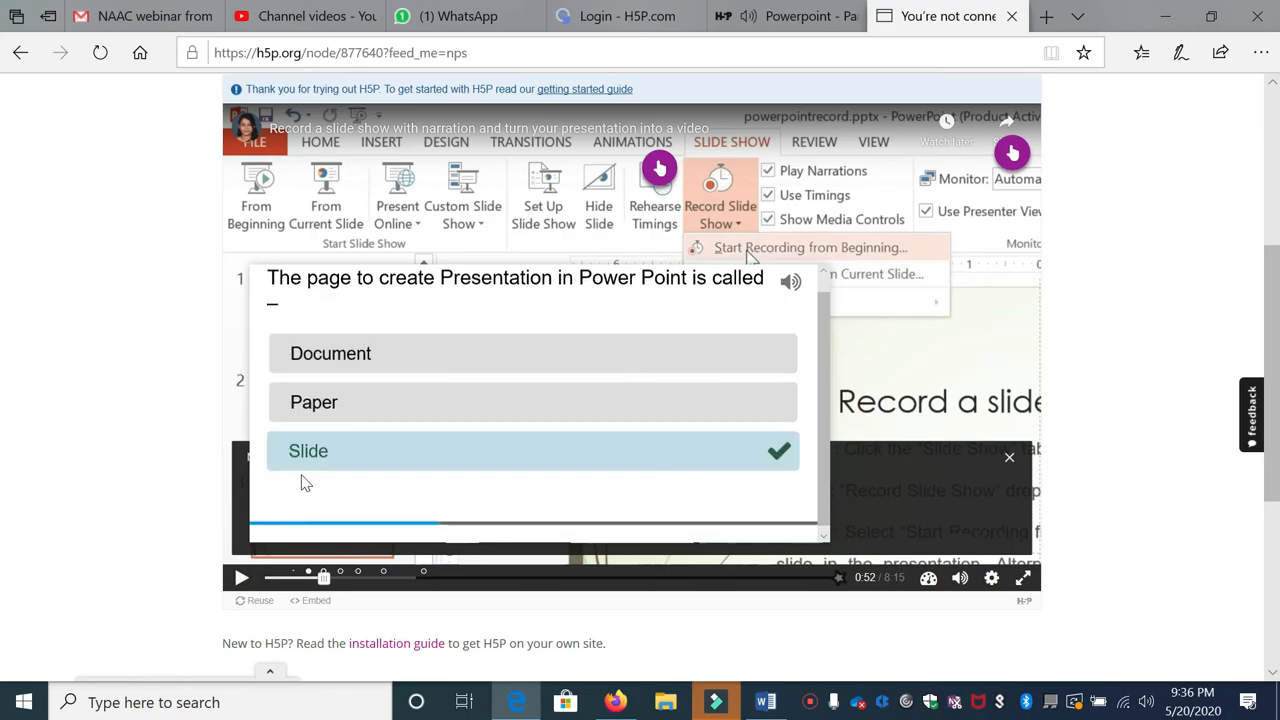
{"action": "scroll", "coordinate": [315, 481], "scroll_direction": "down", "scroll_amount": 1}
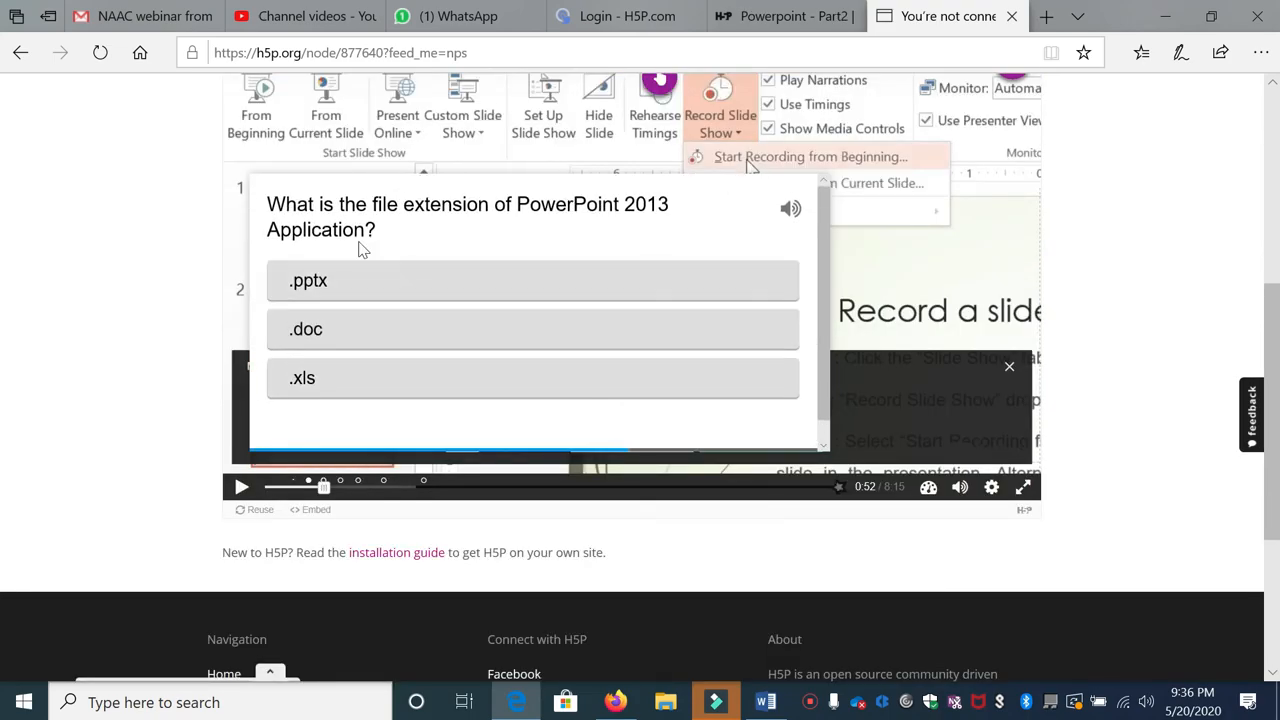
{"action": "left_click", "coordinate": [311, 284]}
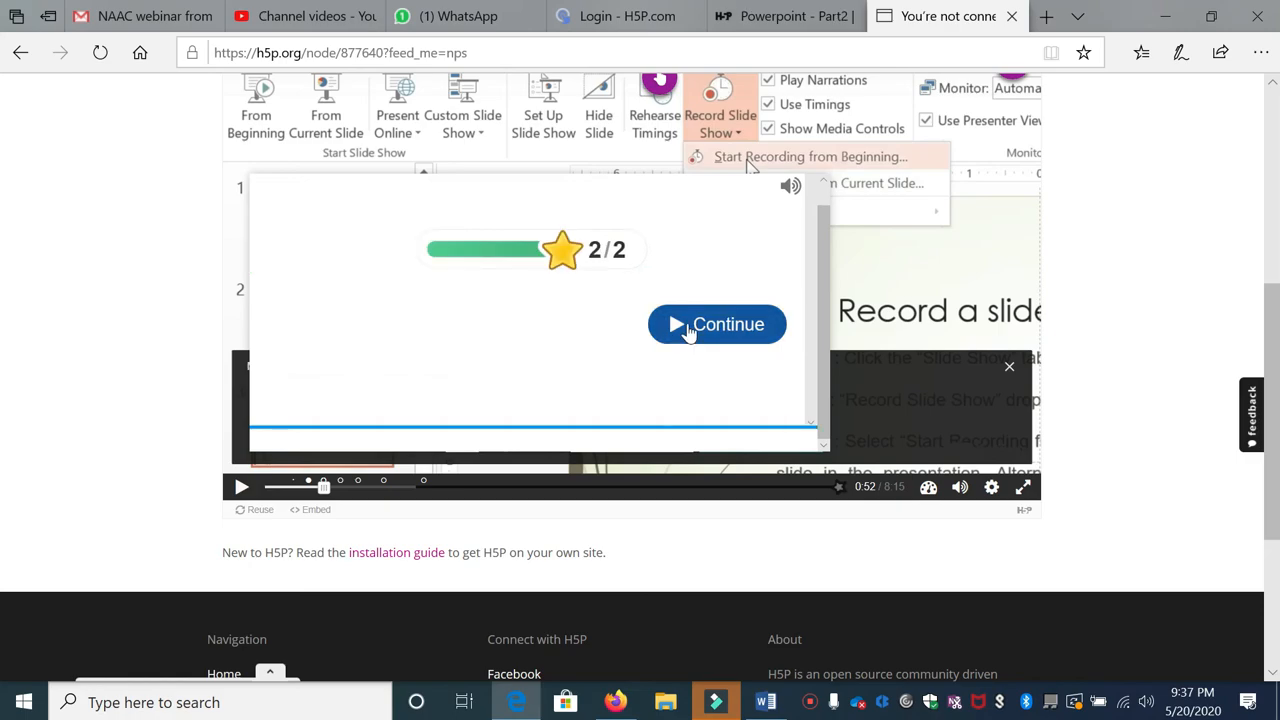
{"action": "left_click", "coordinate": [688, 330]}
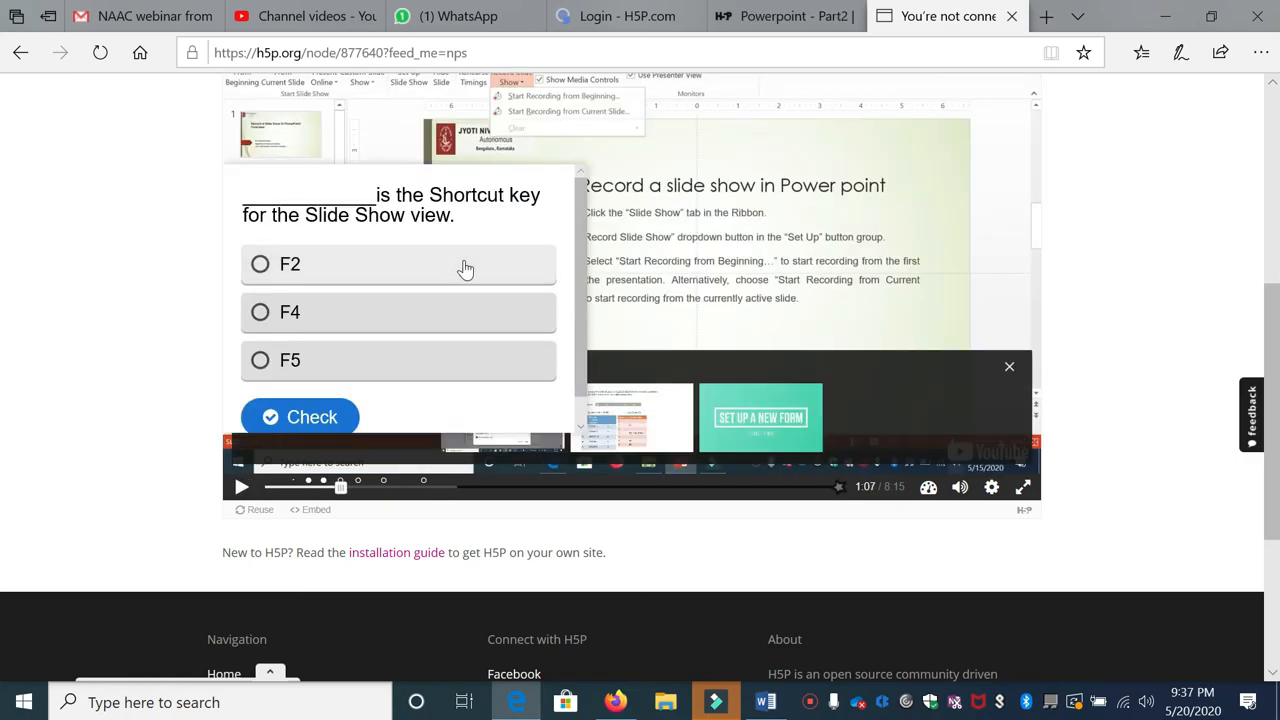
Step: Answer F5 for the Slide Show shortcut and True for the blank-presentation statement
{"action": "left_click", "coordinate": [260, 360]}
{"action": "left_click", "coordinate": [270, 416]}
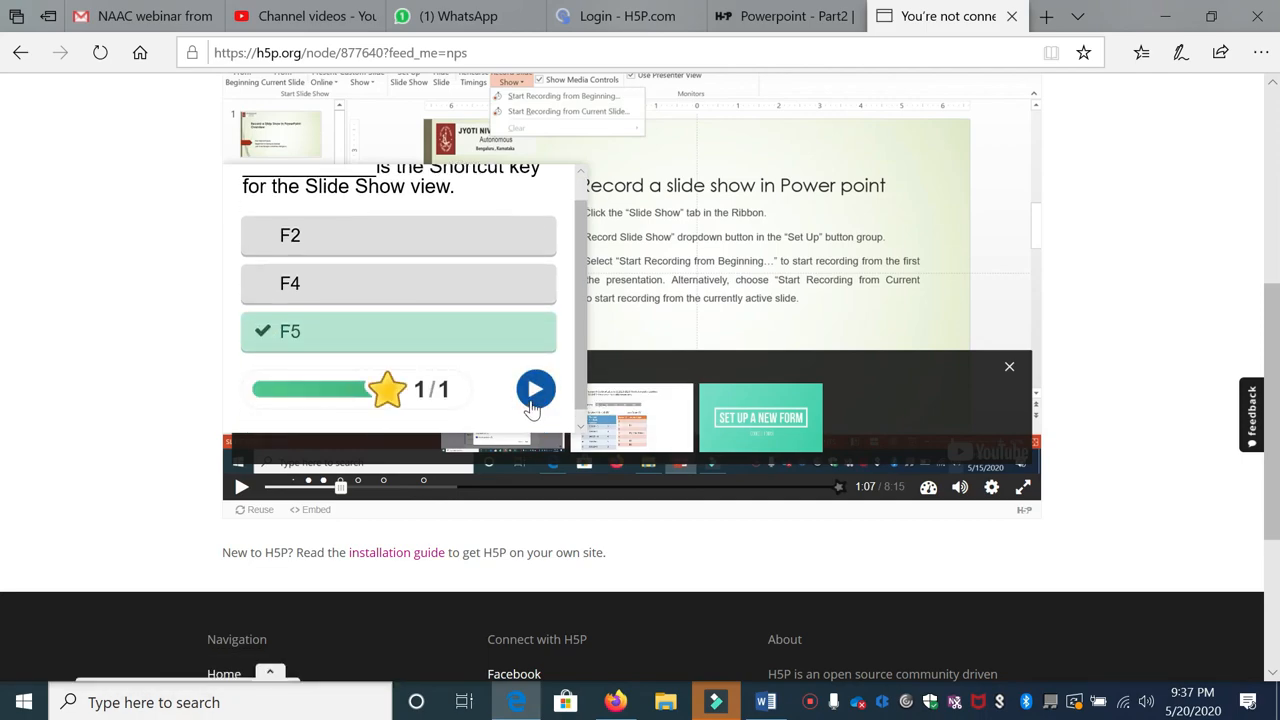
{"action": "left_click", "coordinate": [533, 392]}
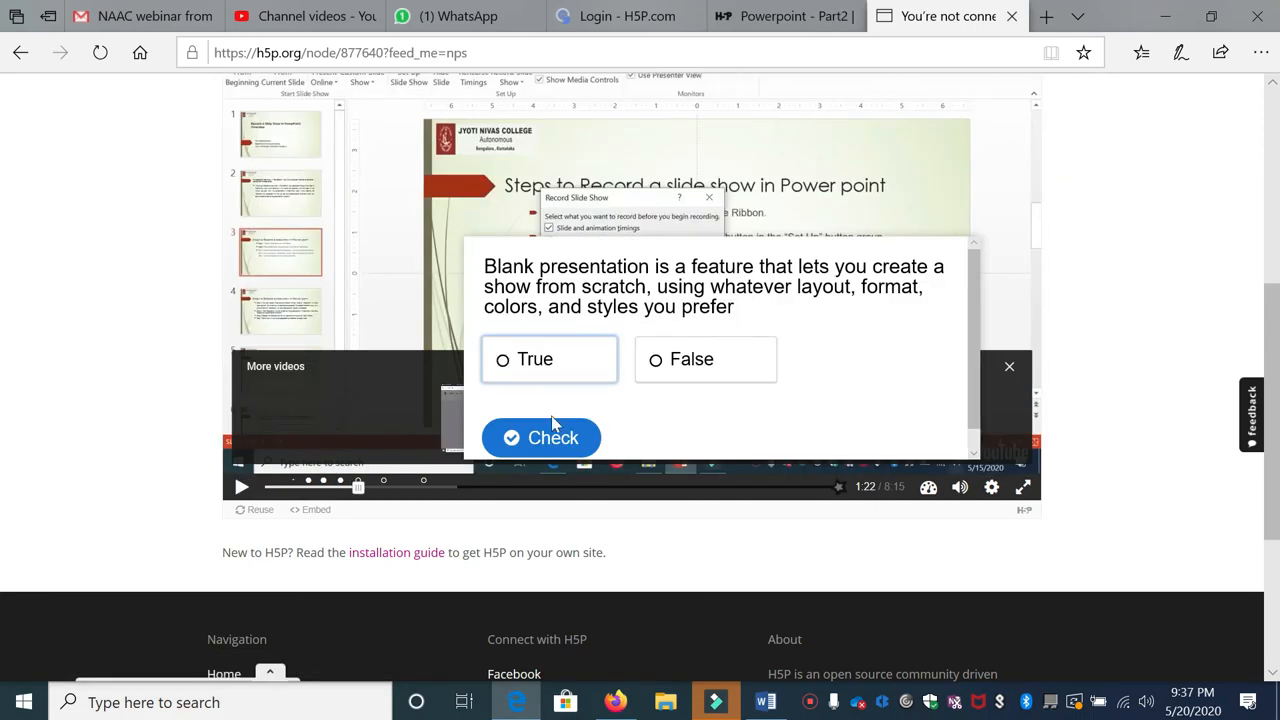
{"action": "left_click", "coordinate": [549, 360]}
{"action": "left_click", "coordinate": [560, 437]}
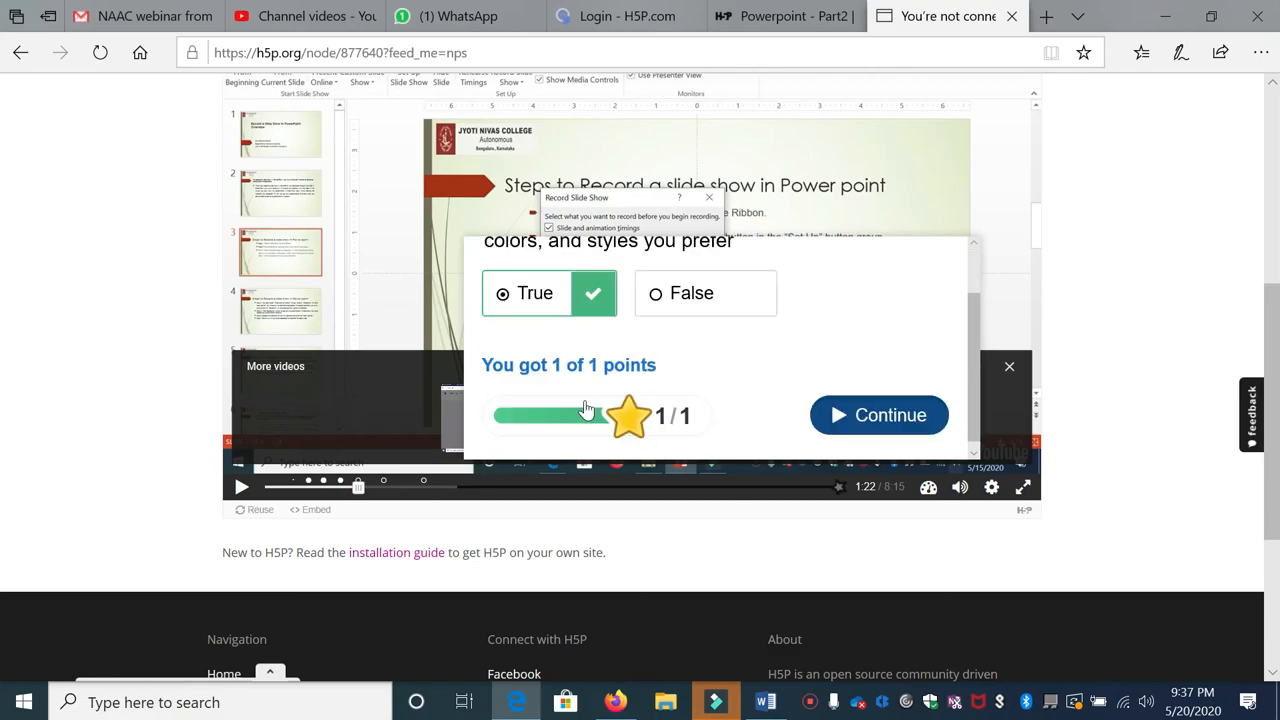
{"action": "left_click", "coordinate": [362, 489]}
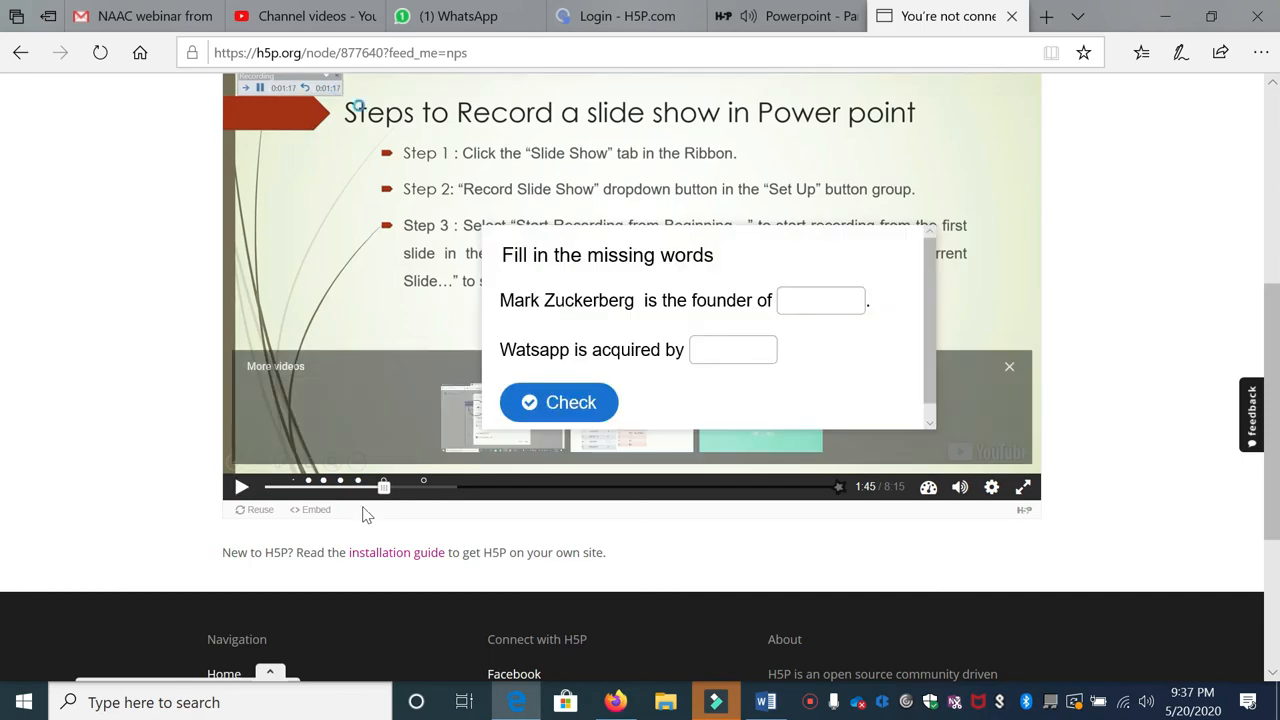
Step: Fill both blanks with Facebook, check the 2/2 score and continue the video
{"action": "left_click", "coordinate": [818, 302]}
{"action": "type", "text": "Facebook"}
{"action": "left_click", "coordinate": [758, 356]}
{"action": "type", "text": "facebook"}
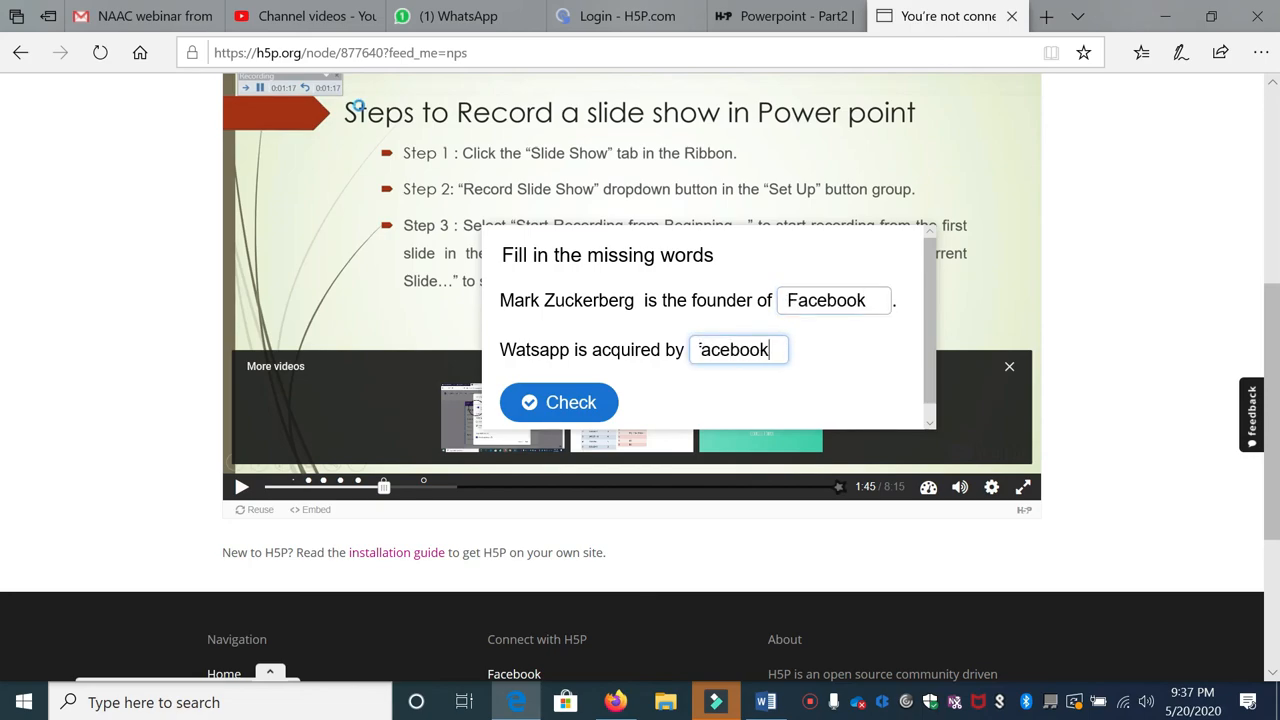
{"action": "left_click", "coordinate": [538, 405]}
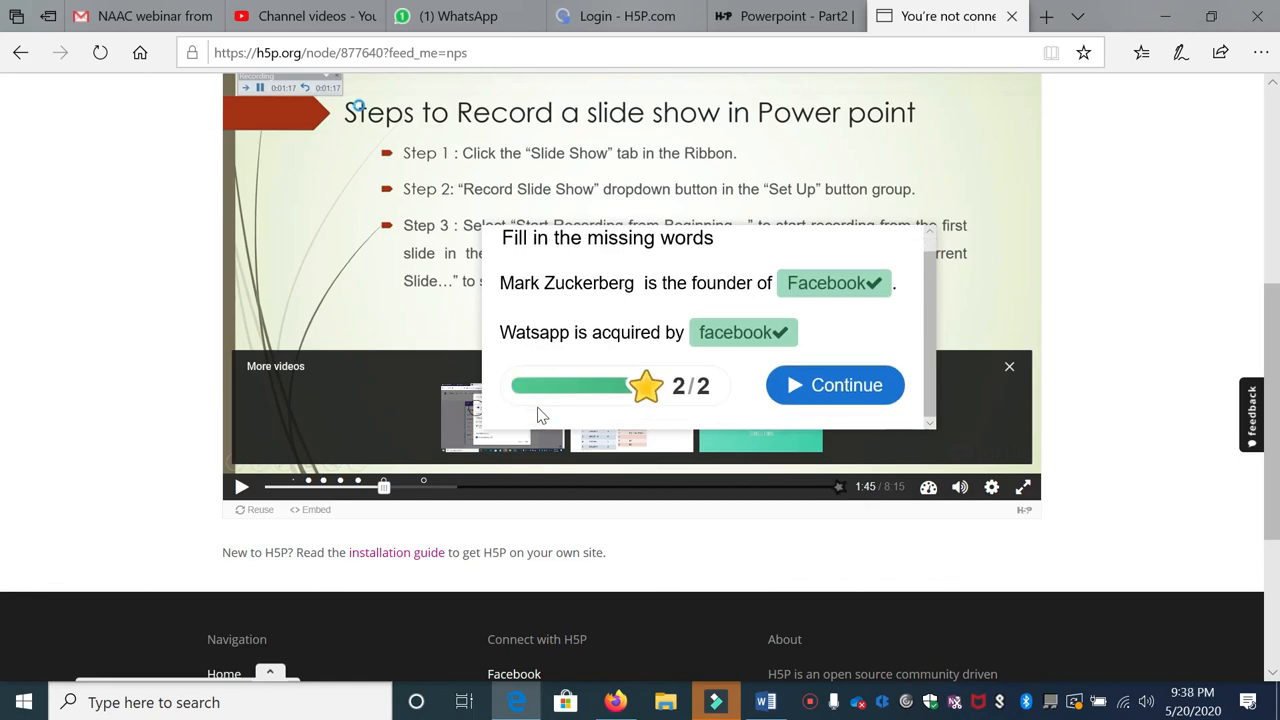
{"action": "left_click", "coordinate": [816, 383]}
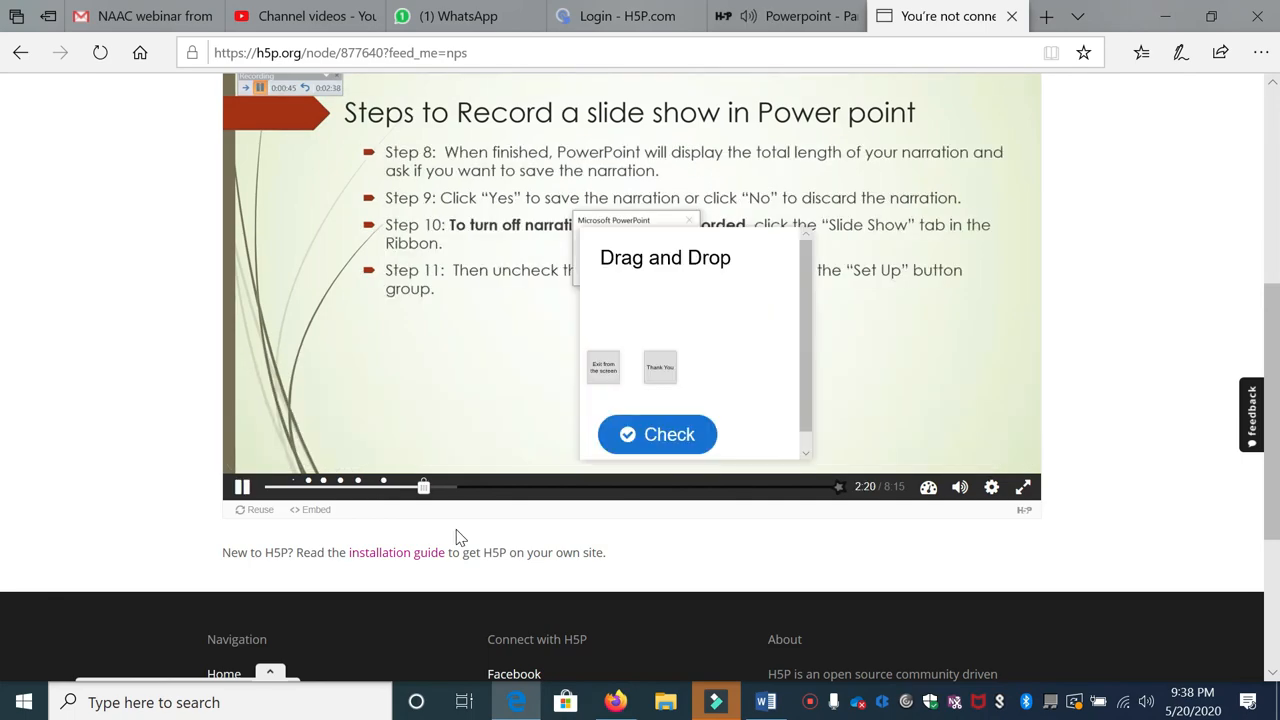
Step: Drag the Thank You and Exit from the screen cards onto their image drop zones
{"action": "left_click_drag", "start_coordinate": [660, 367], "coordinate": [667, 326]}
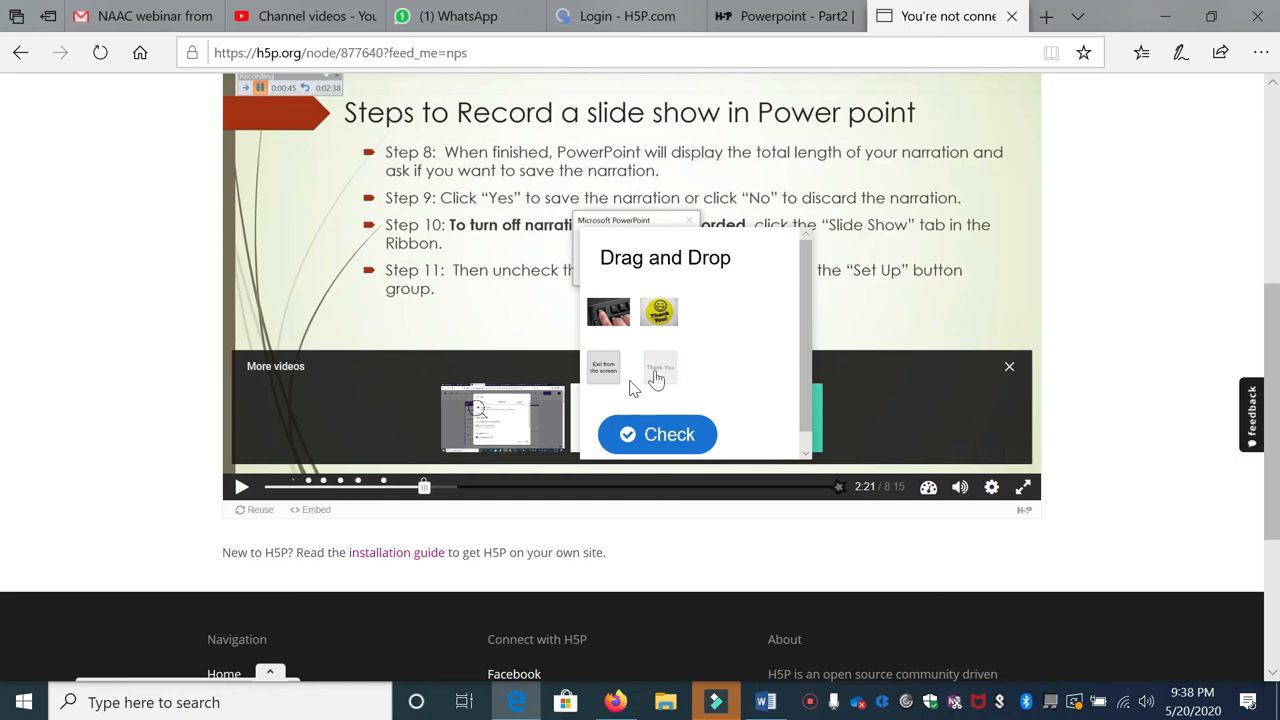
{"action": "left_click_drag", "start_coordinate": [654, 372], "coordinate": [675, 329]}
{"action": "left_click_drag", "start_coordinate": [606, 369], "coordinate": [604, 310]}
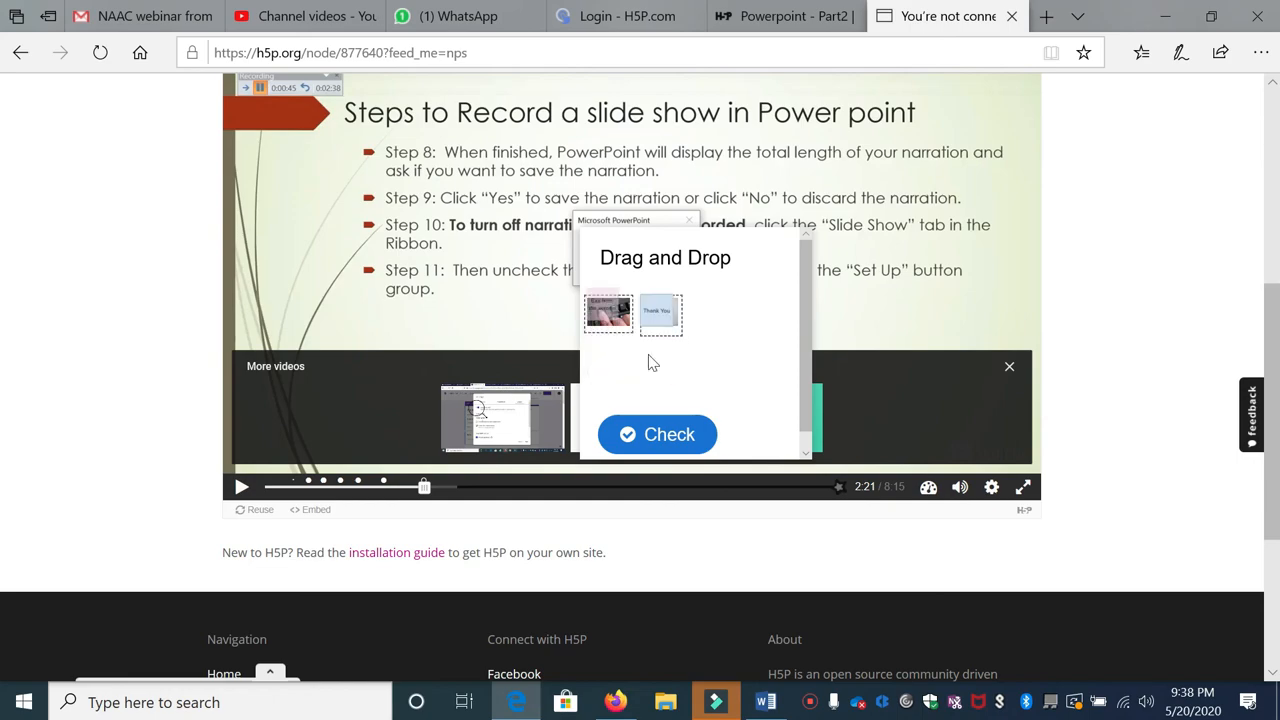